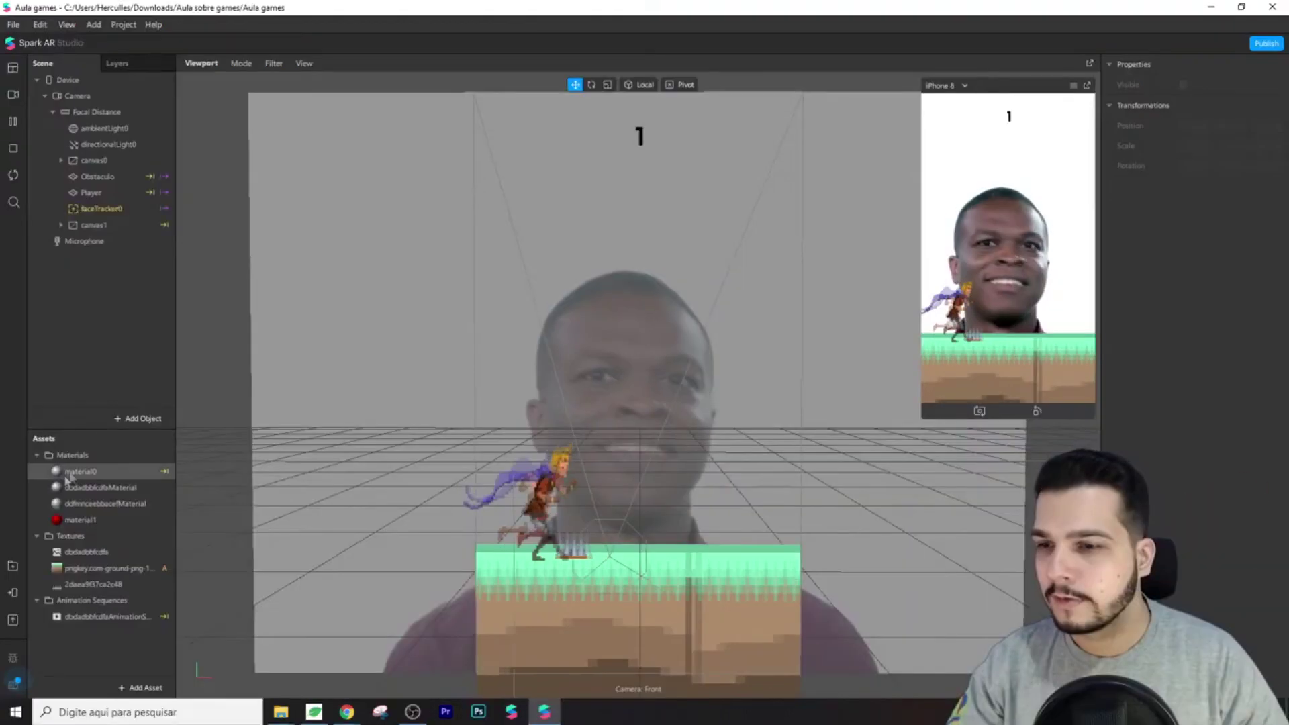
Play-test the finished runner game in the device preview, tapping to make the player jump and restarting the effect
left_click(37, 455)
left_click(37, 472)
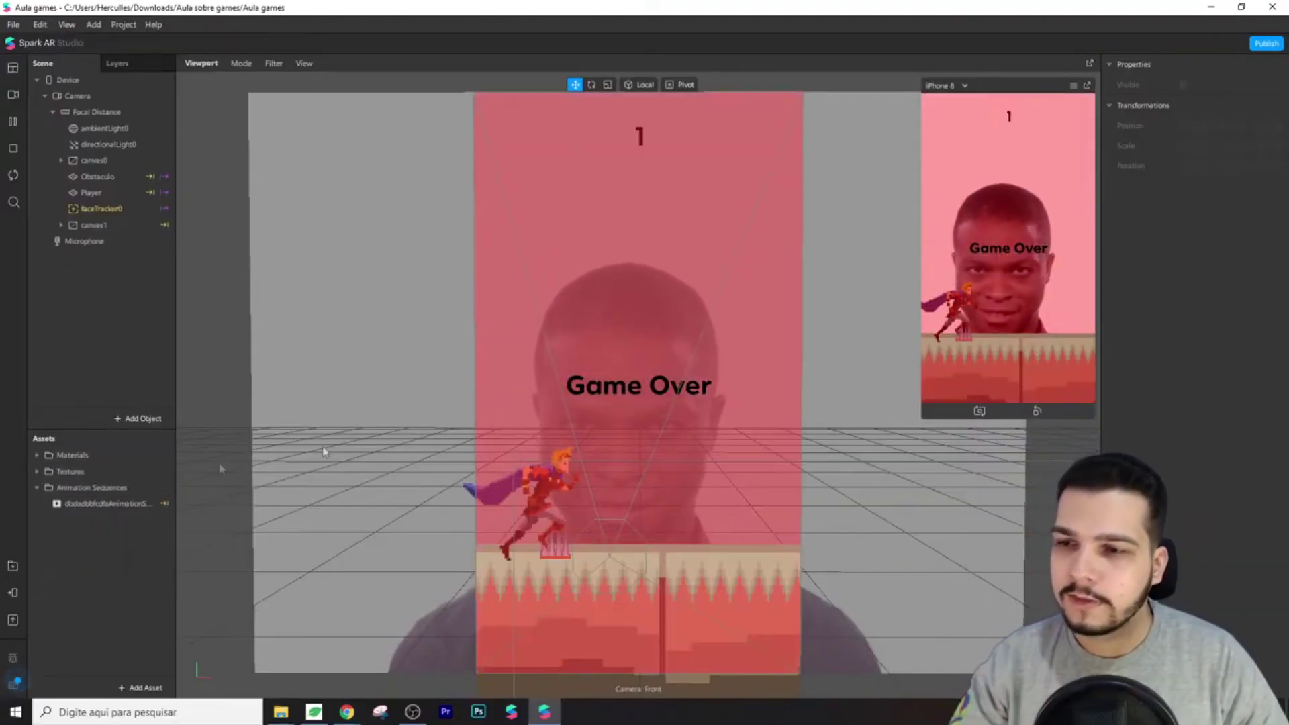
left_click(926, 309)
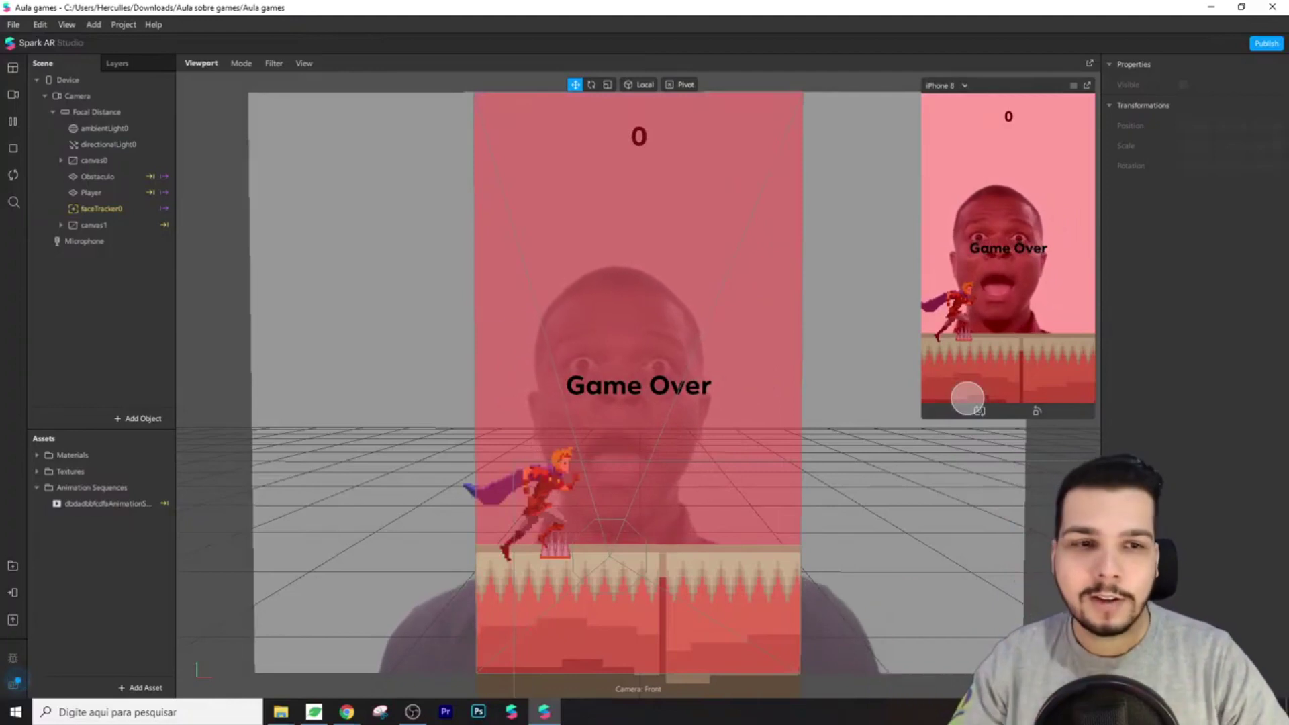
left_click(967, 397)
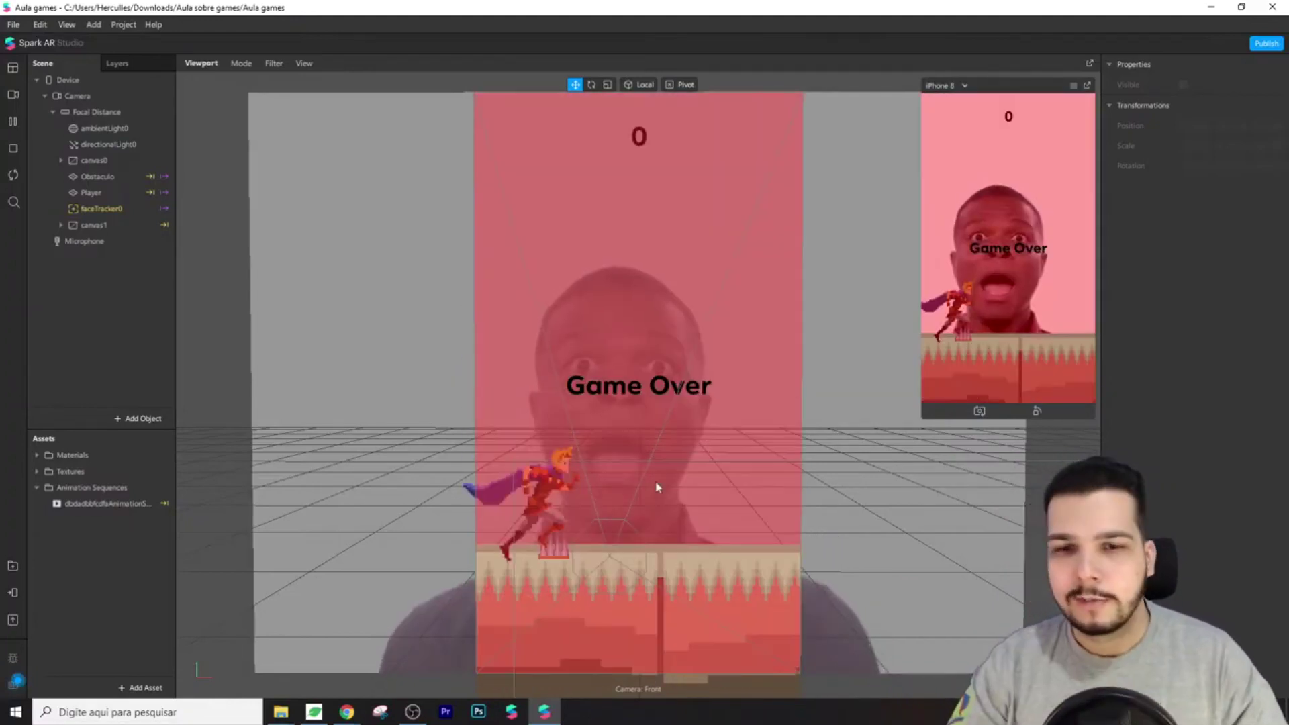
left_click(995, 304)
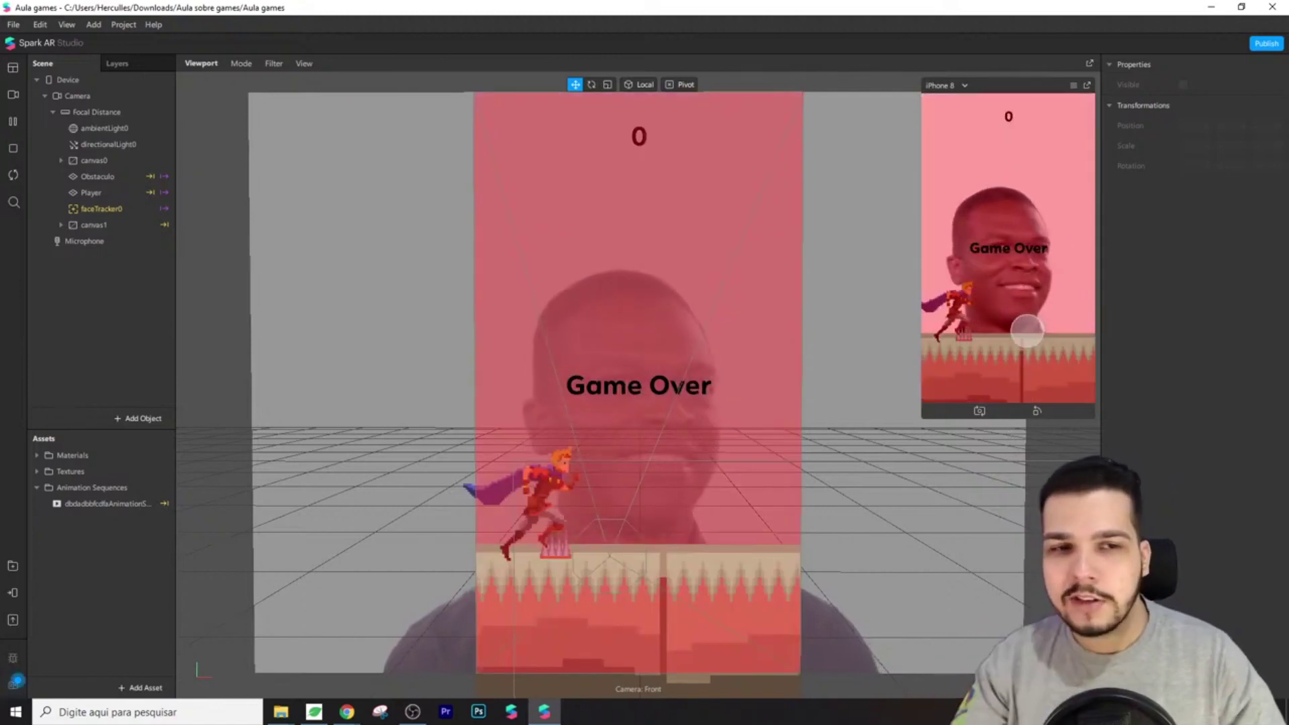
left_click(1034, 299)
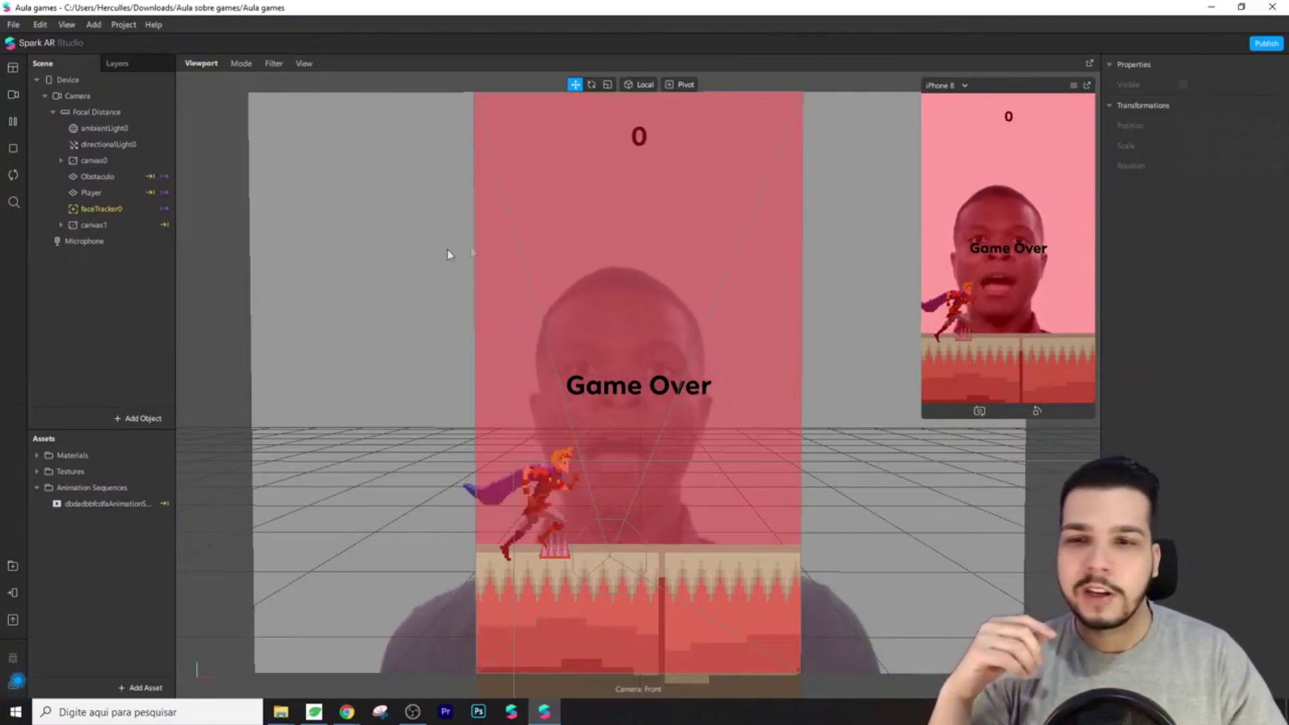
left_click(13, 174)
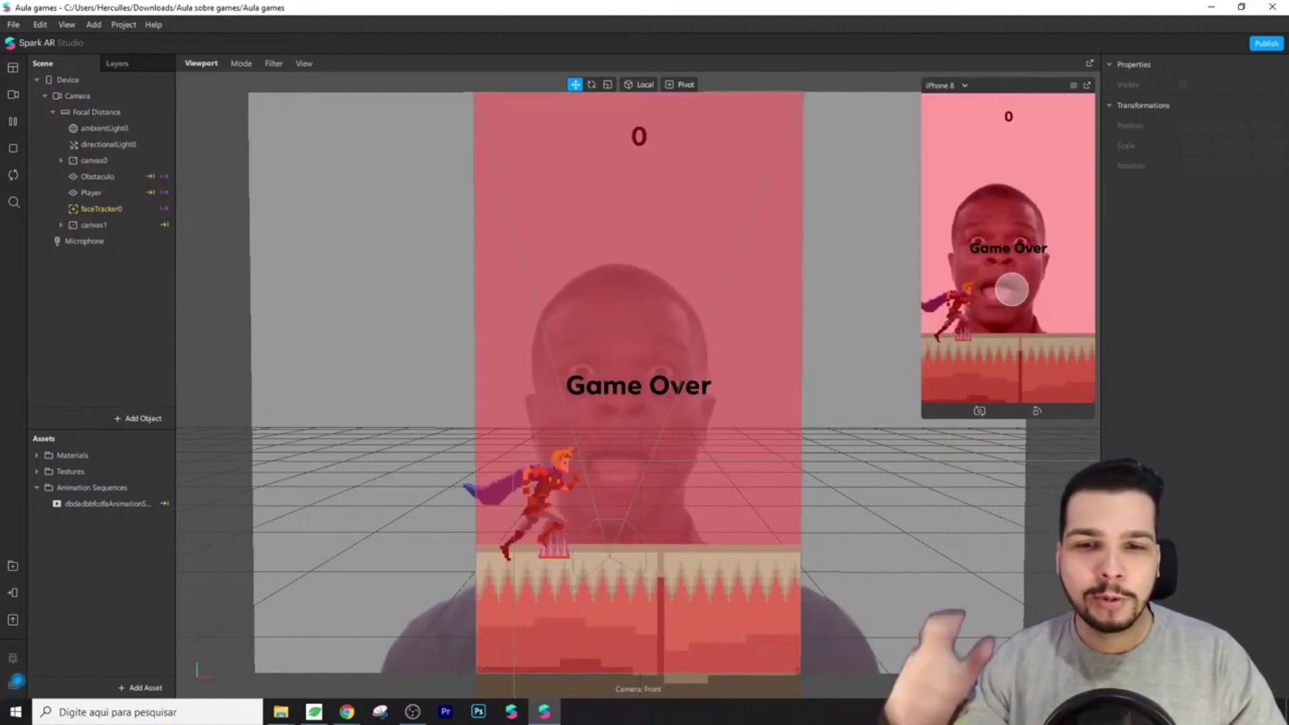
left_click(1011, 290)
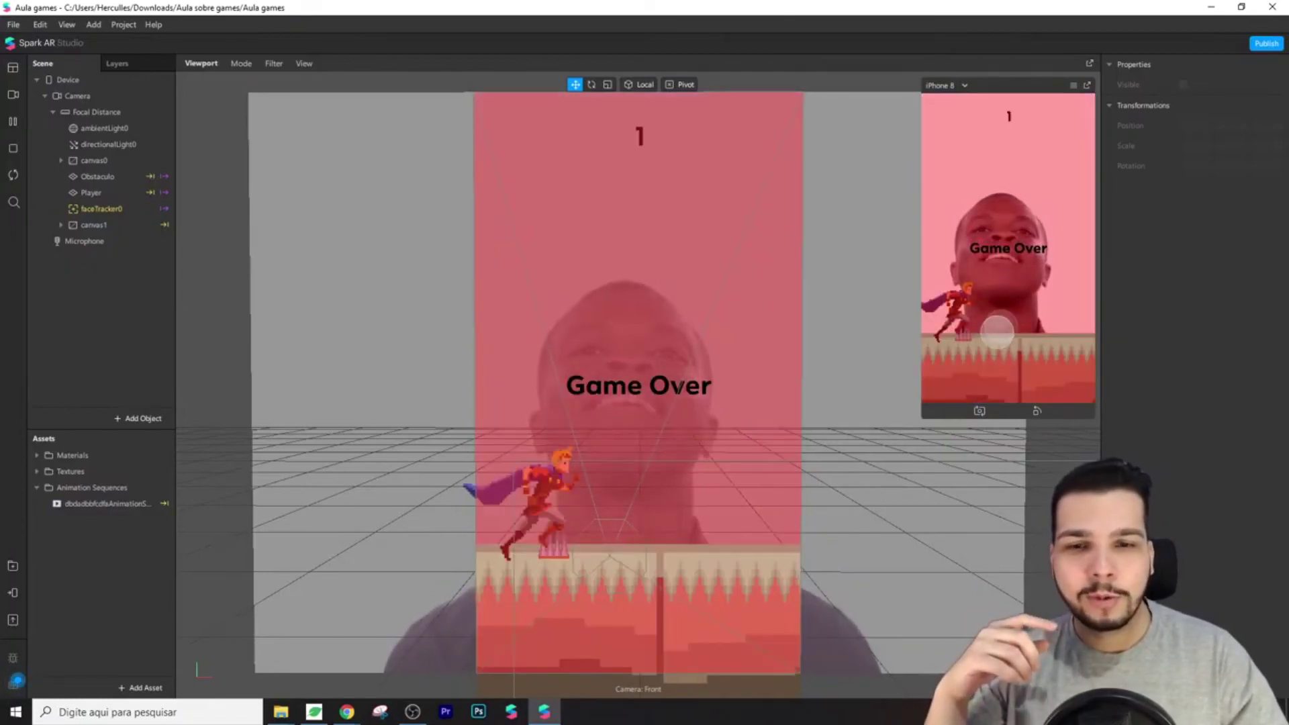
left_click(997, 332)
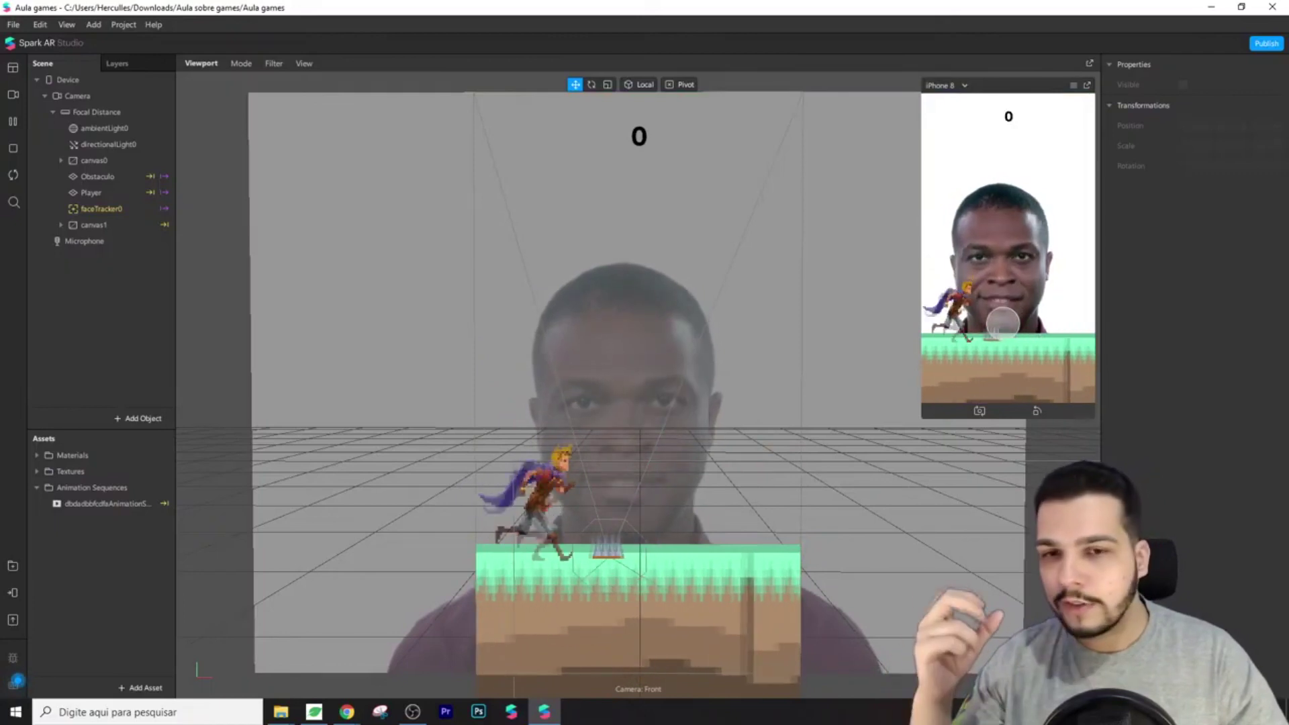
left_click(1012, 305)
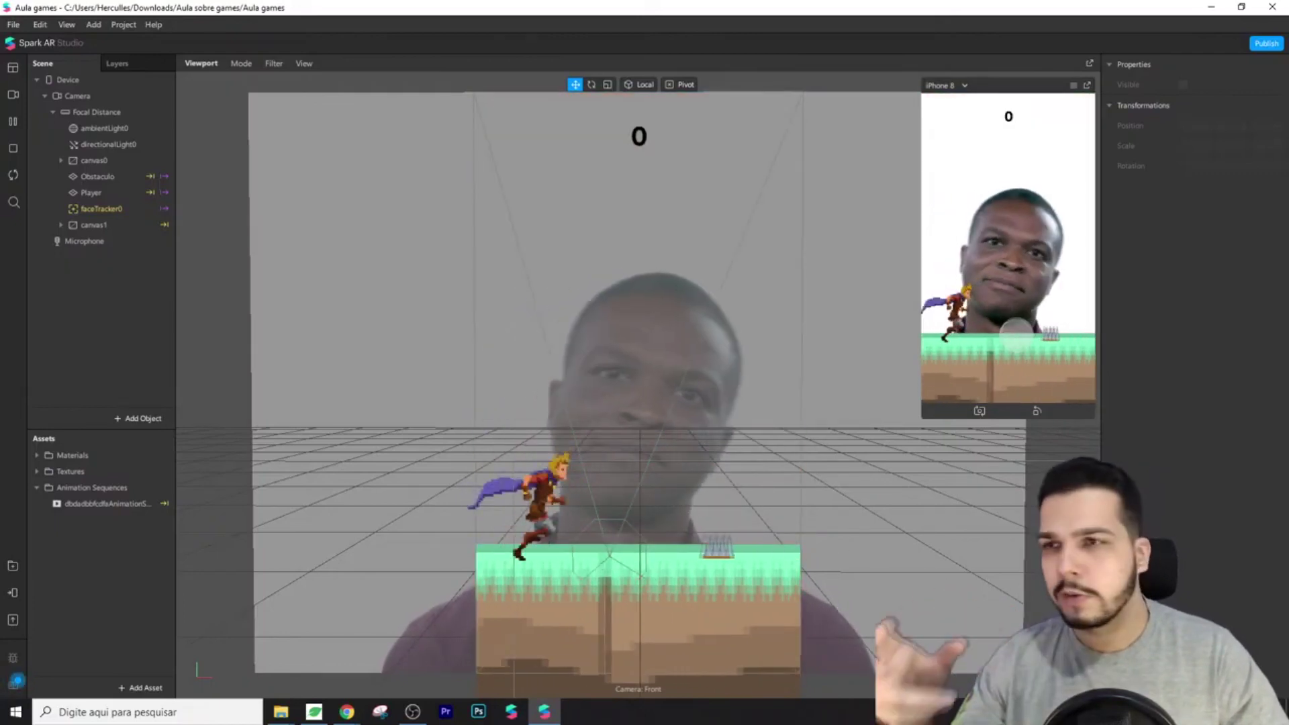
left_click(1012, 261)
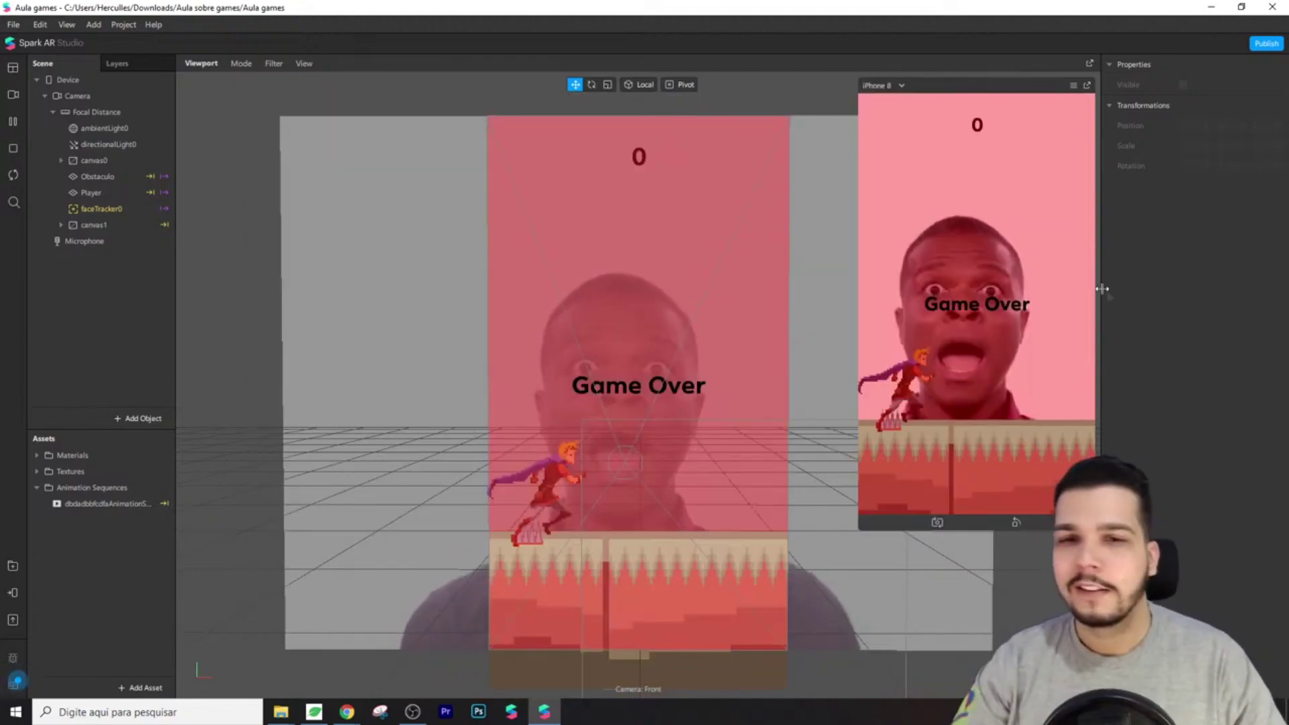
Close the Aula games project and create a new blank project
left_click(1273, 8)
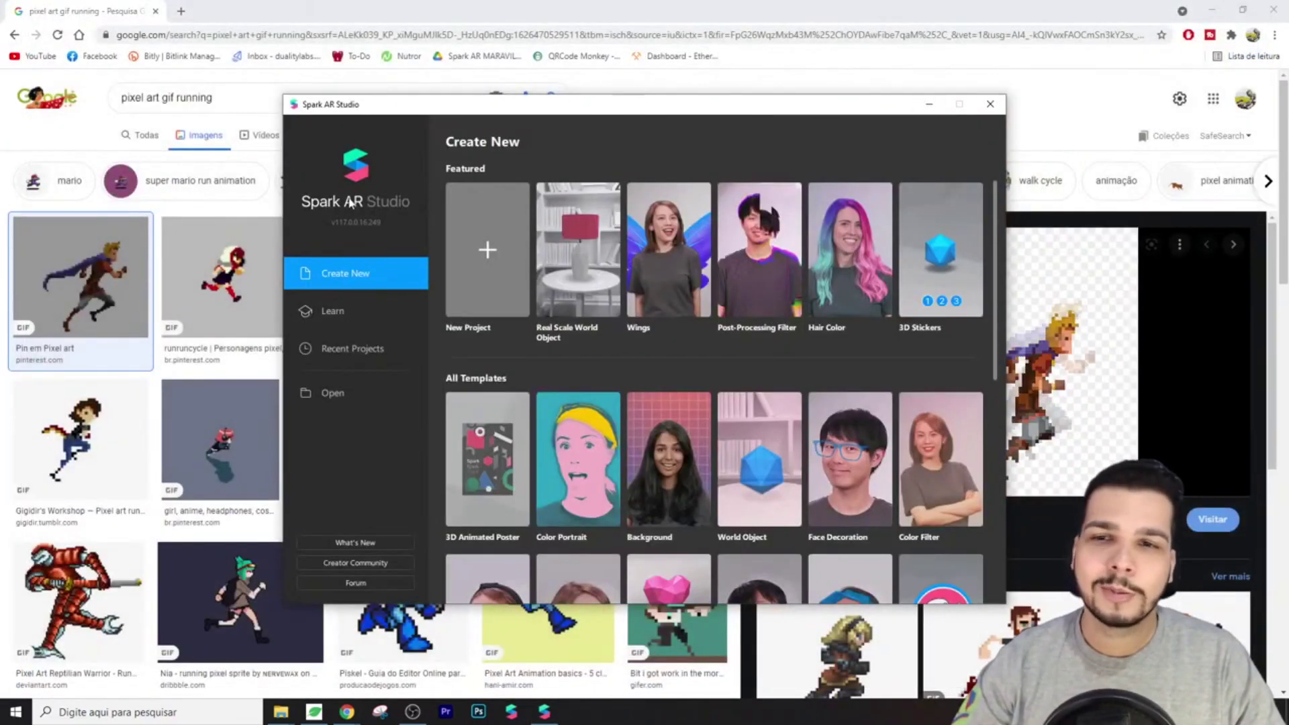
left_click(506, 255)
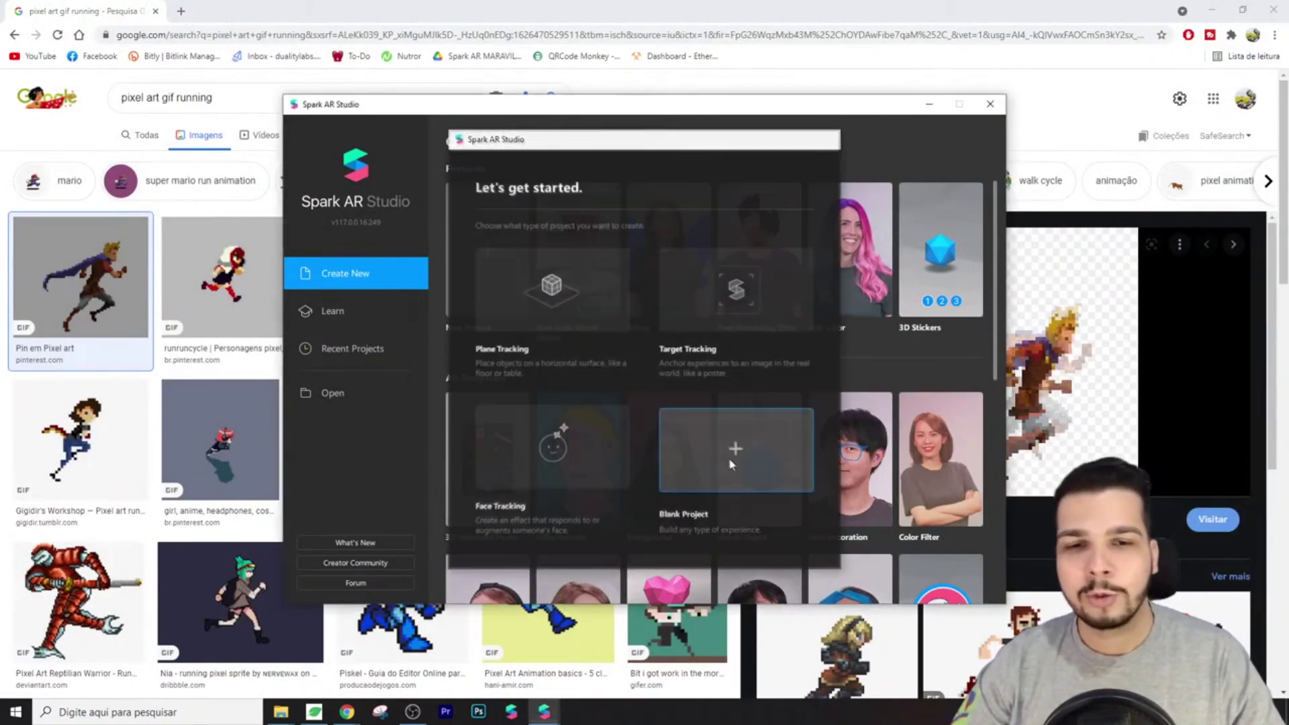
left_click(731, 463)
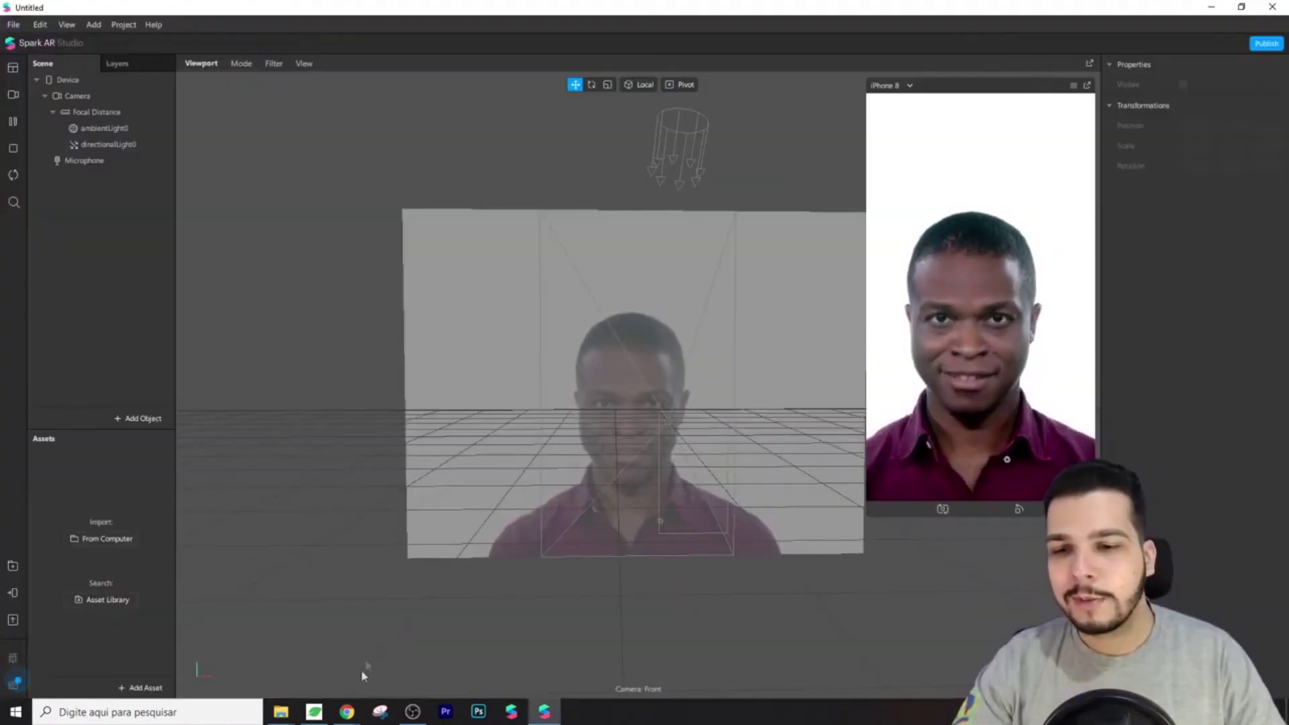
Switch to Chrome and examine the "pixel art gif running" image results, previewing several running characters as candidates for the player
left_click(346, 711)
left_click(302, 661)
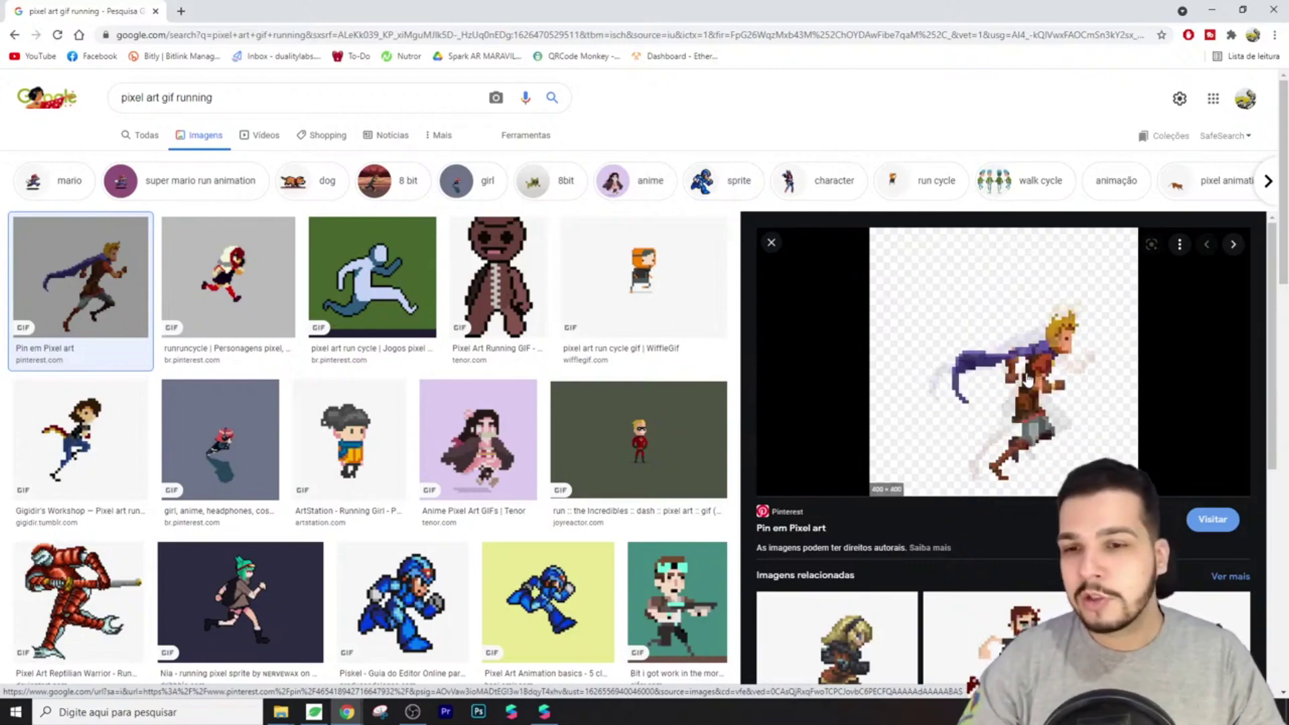
scroll(599, 427, "down", 2)
left_click(402, 470)
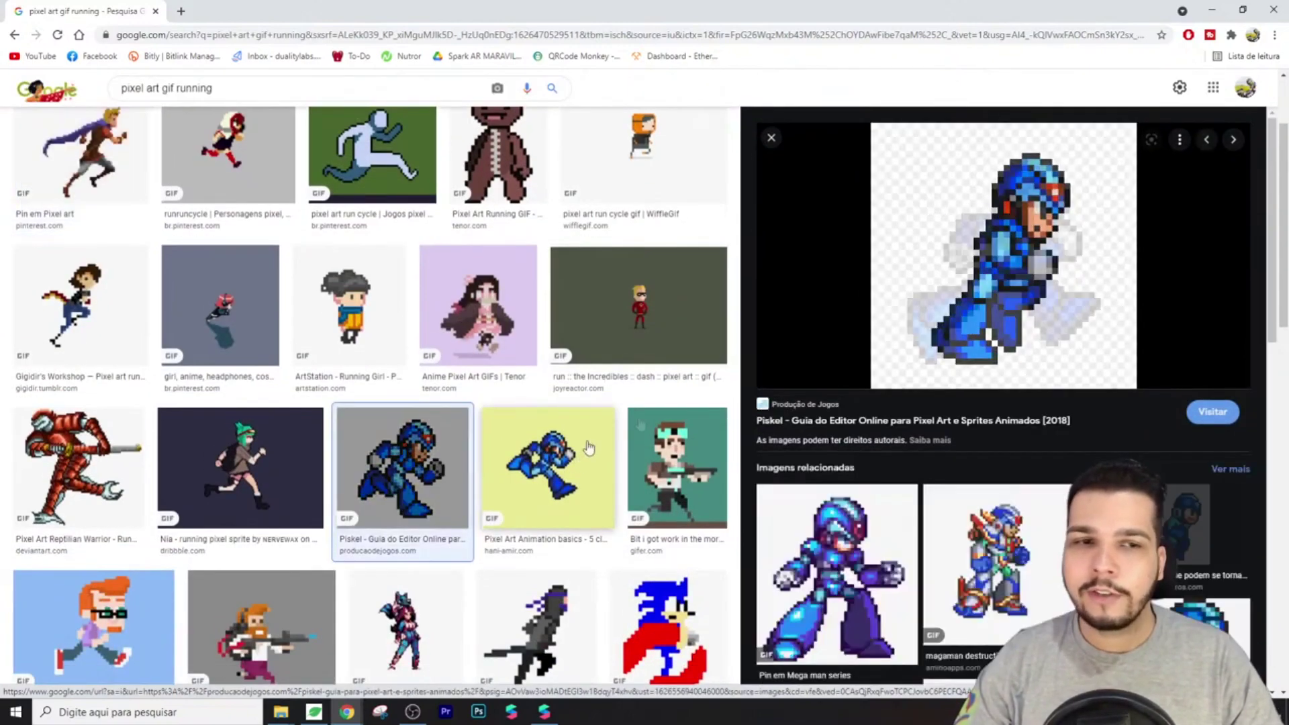
scroll(961, 295, "up", 2)
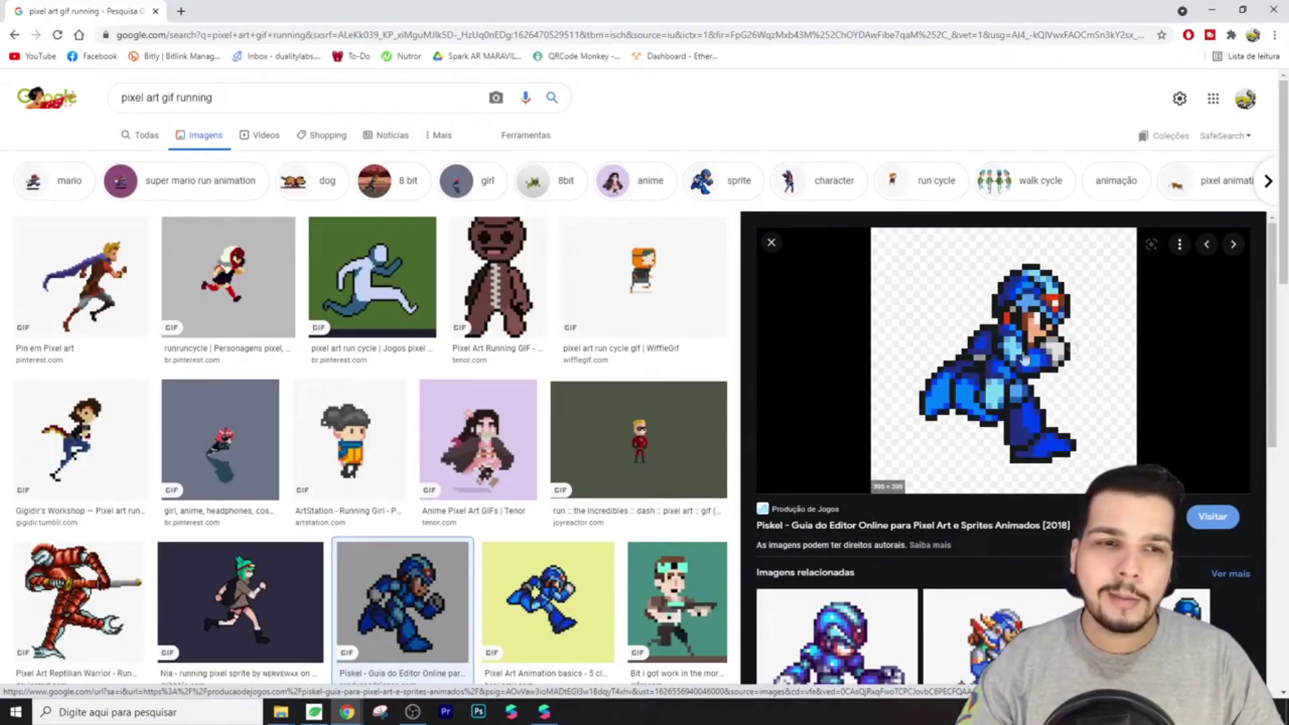
scroll(1000, 401, "down", 2)
left_click(547, 469)
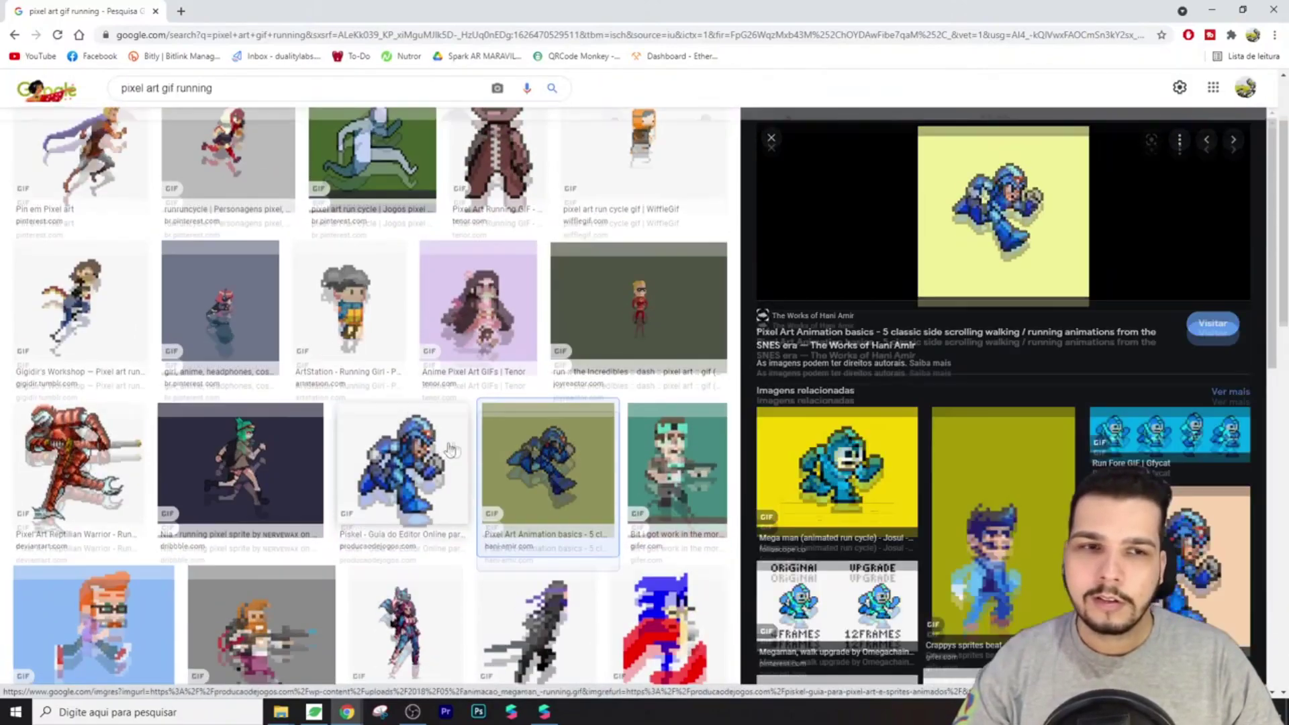
scroll(420, 571, "up", 2)
left_click(420, 571)
scroll(421, 571, "down", 2)
scroll(421, 572, "up", 2)
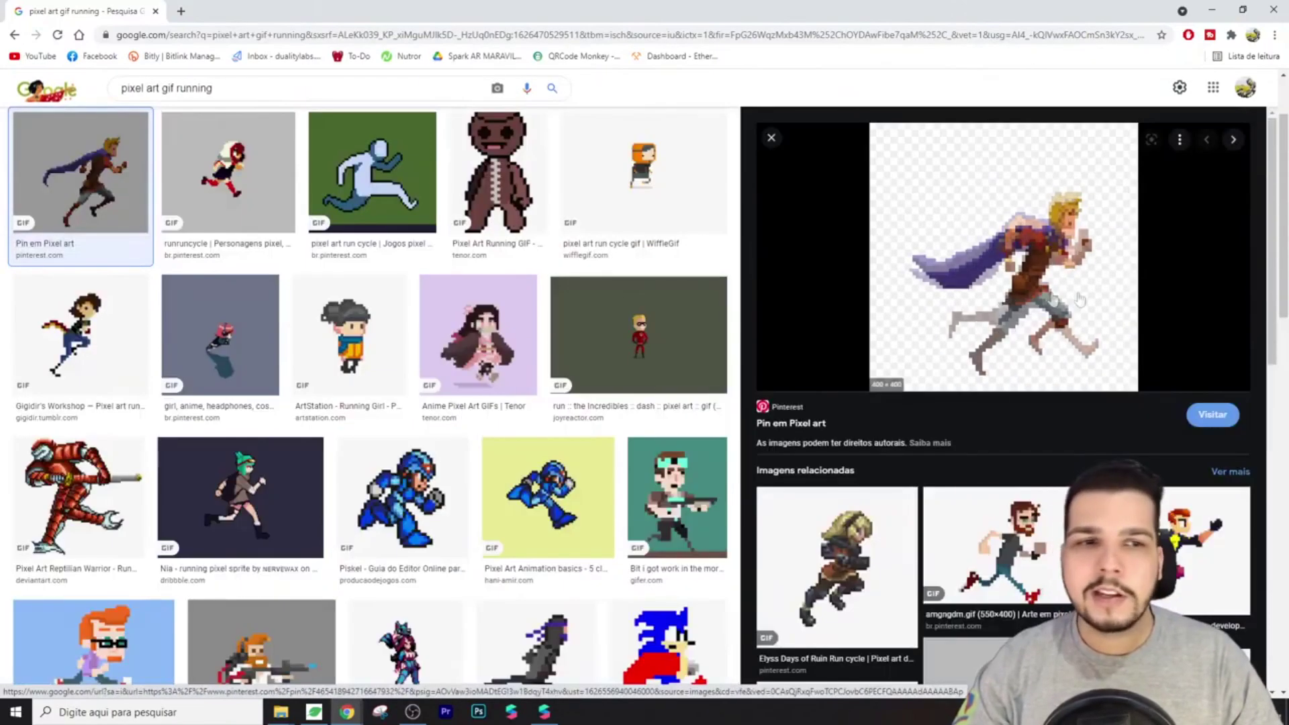
scroll(1074, 300, "up", 2)
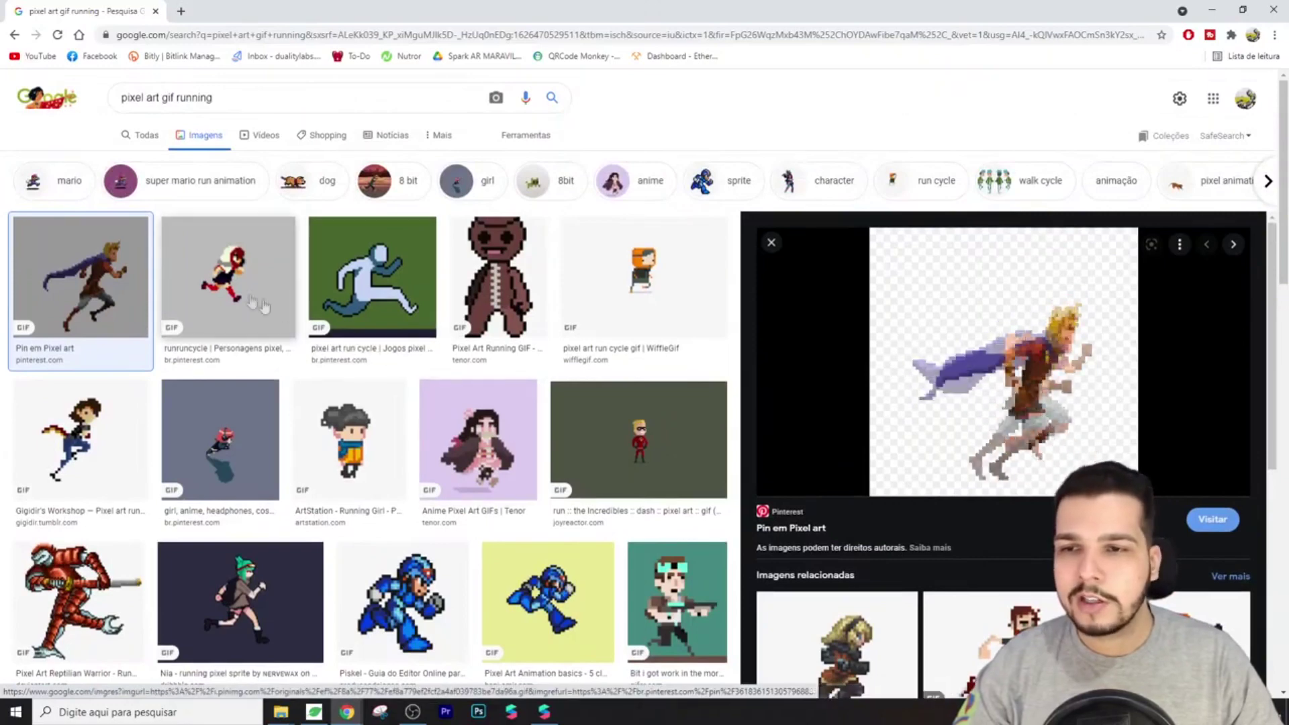
left_click(279, 310)
scroll(467, 294, "up", 2)
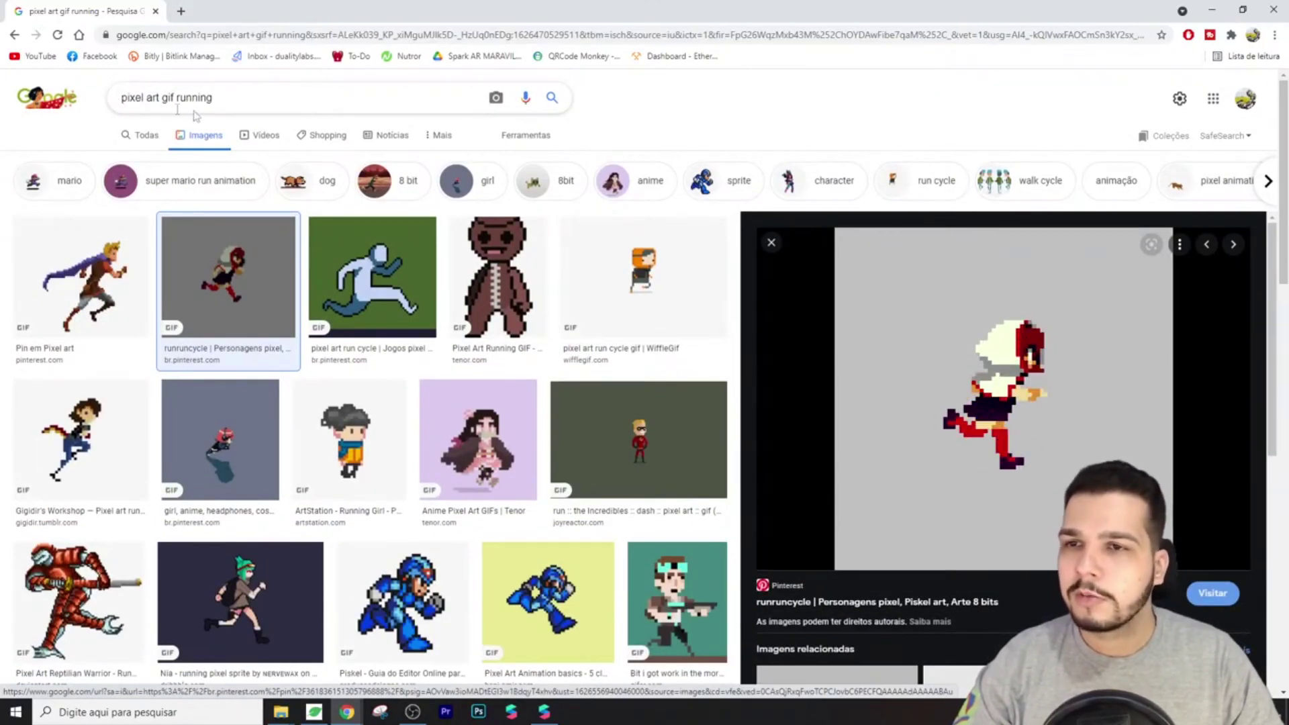
scroll(581, 347, "down", 3)
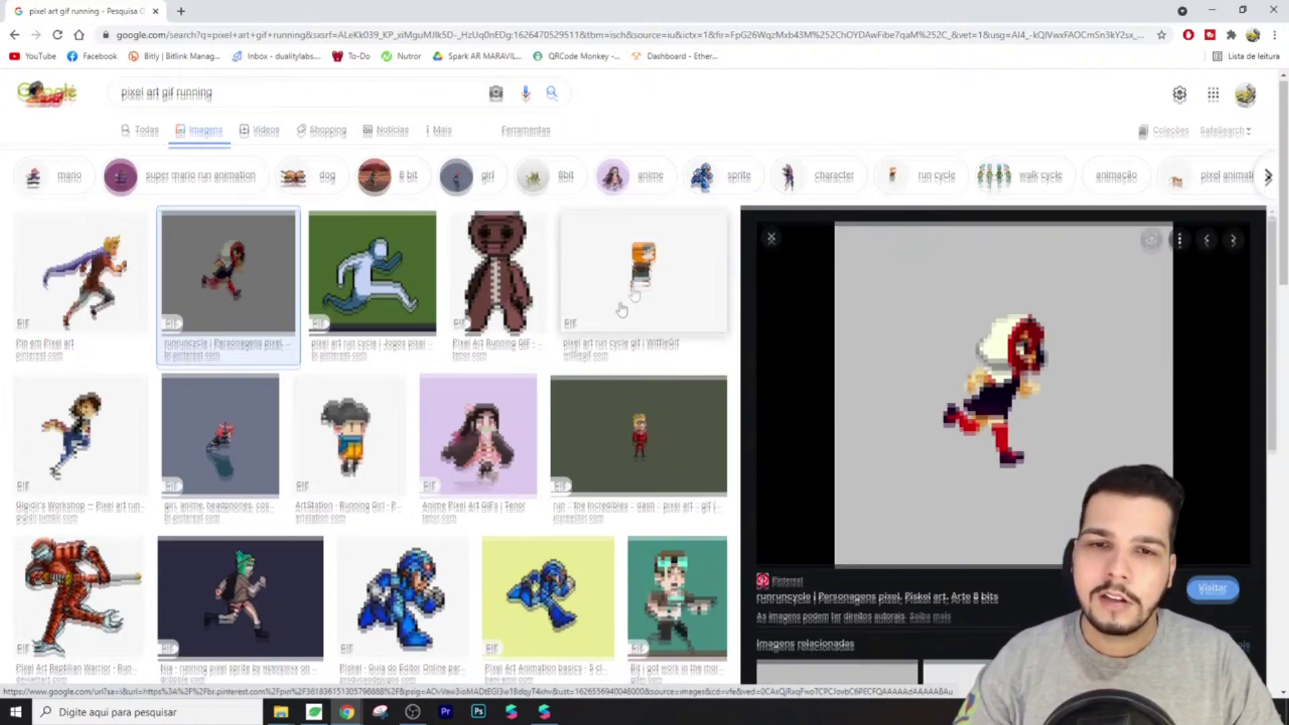
scroll(389, 297, "down", 3)
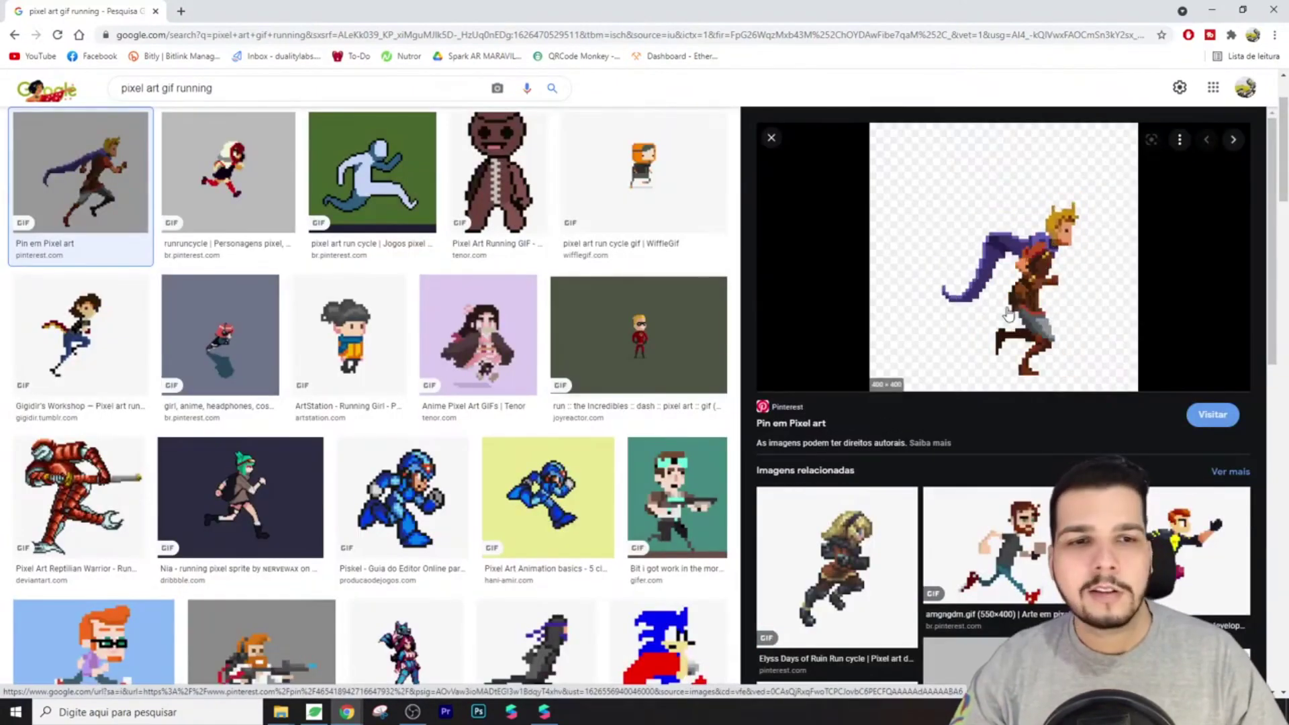
Open the caped hero GIF's Pinterest page and save the image as player.gif in the Aula sobre games folder
left_click(983, 305)
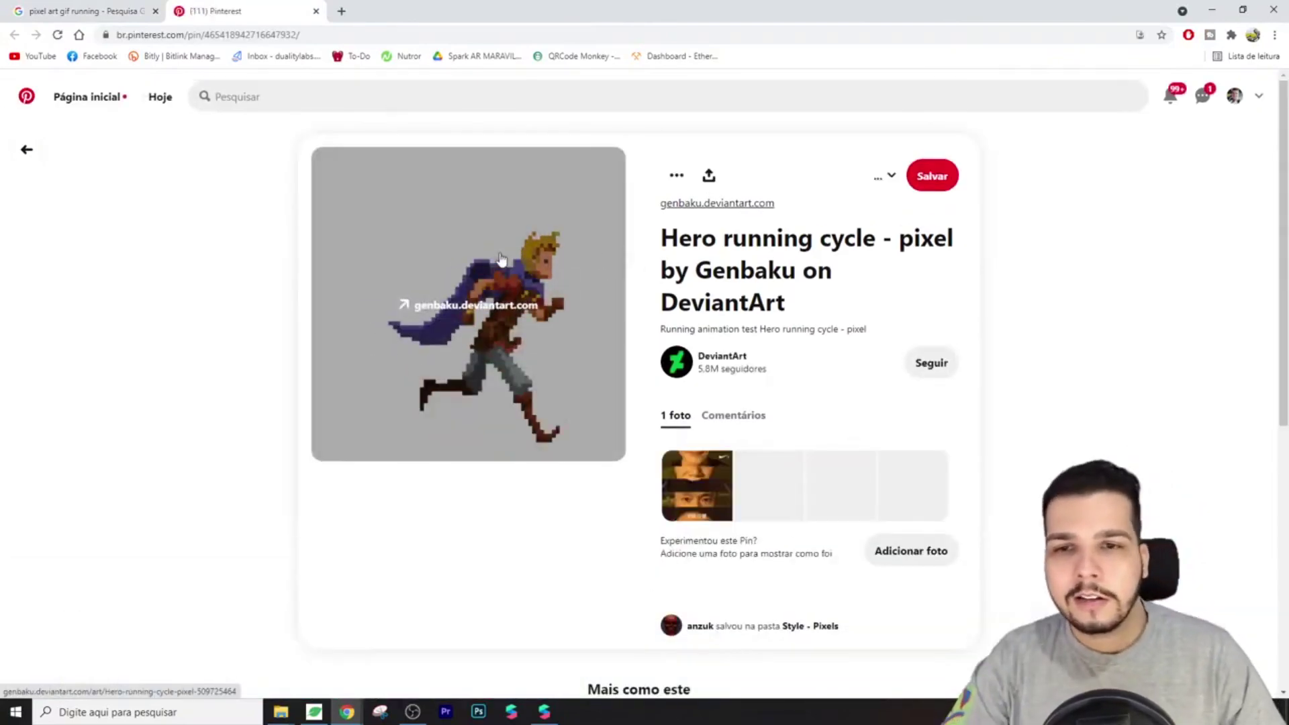
right_click(501, 254)
left_click(595, 410)
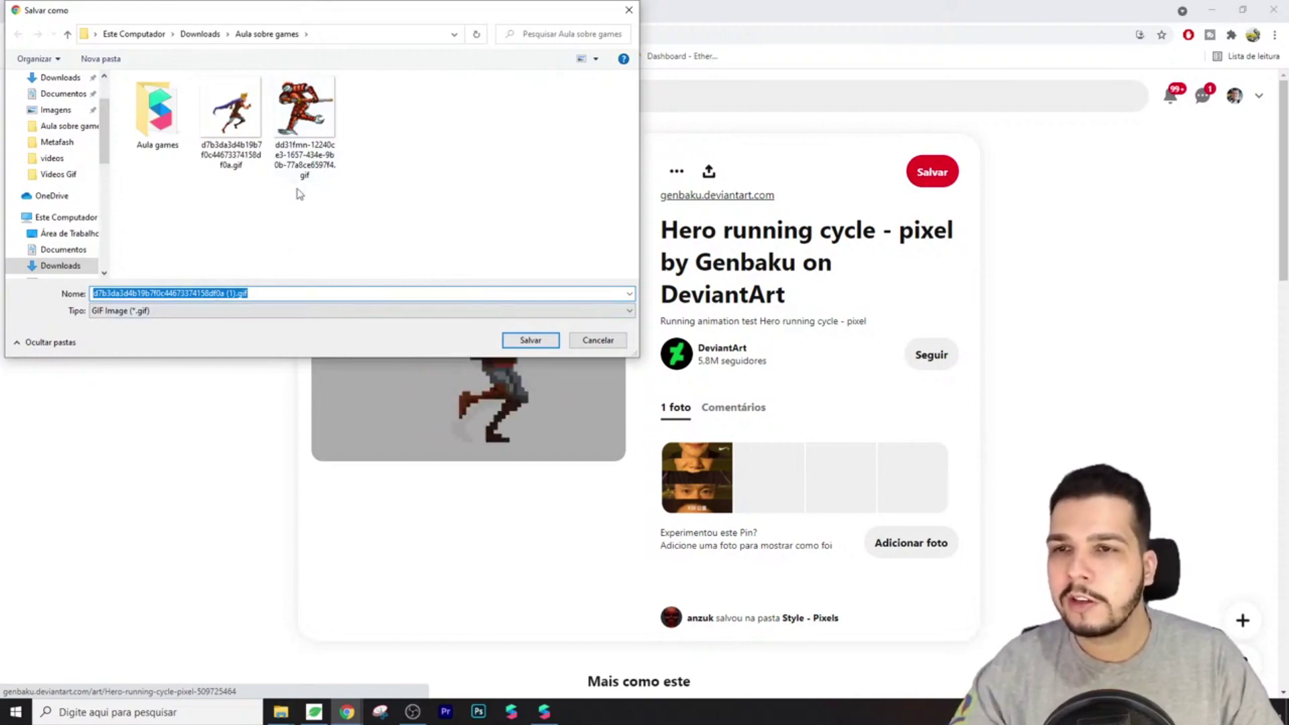
left_click(234, 293)
left_click_drag(234, 294, 93, 293)
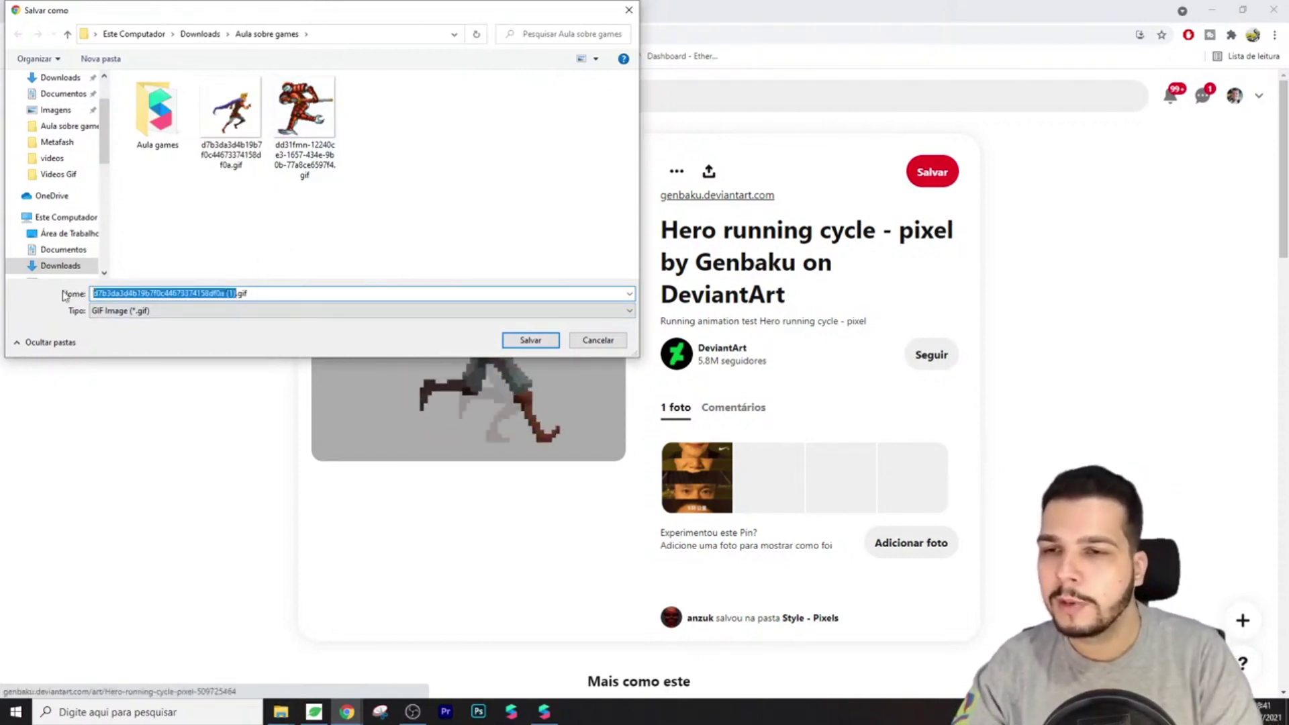
type("player")
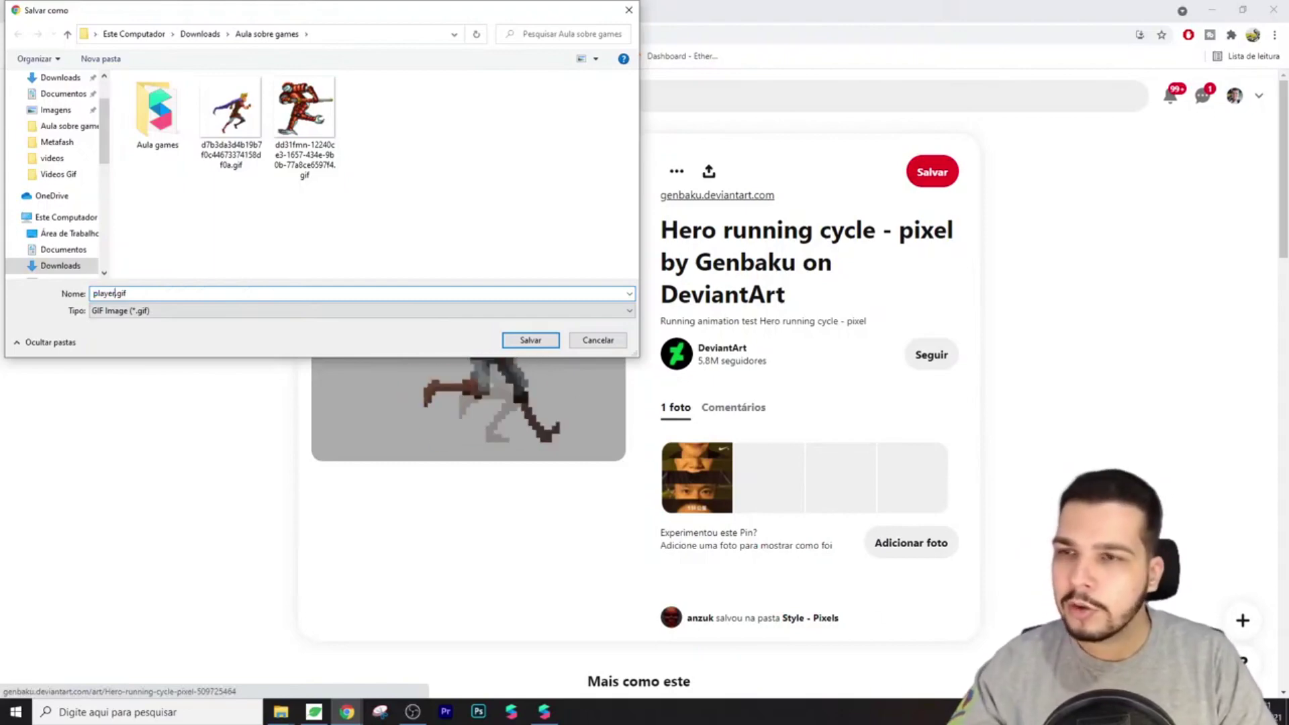
key("Return")
scroll(349, 336, "down", 2)
scroll(349, 336, "up", 2)
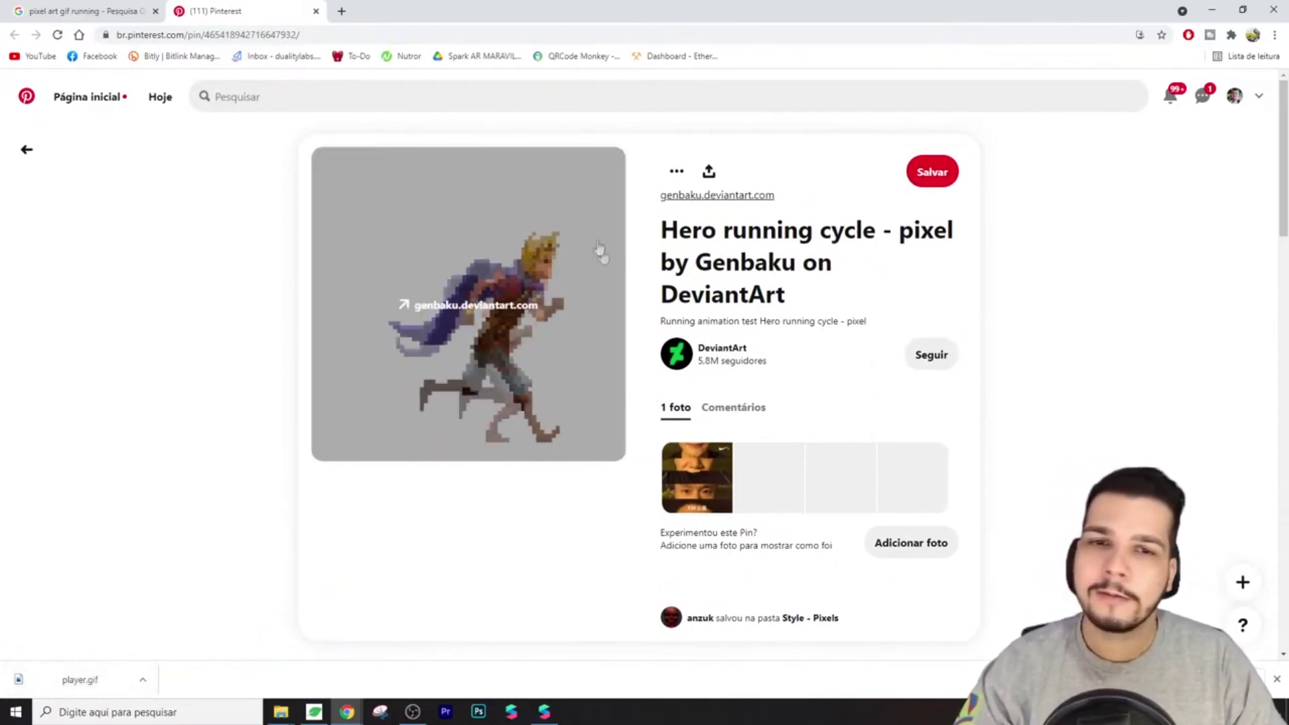
Close the Pinterest page and search Google Images for "pixel art ground"
middle_click(260, 5)
scroll(302, 279, "up", 2)
left_click_drag(212, 98, 162, 98)
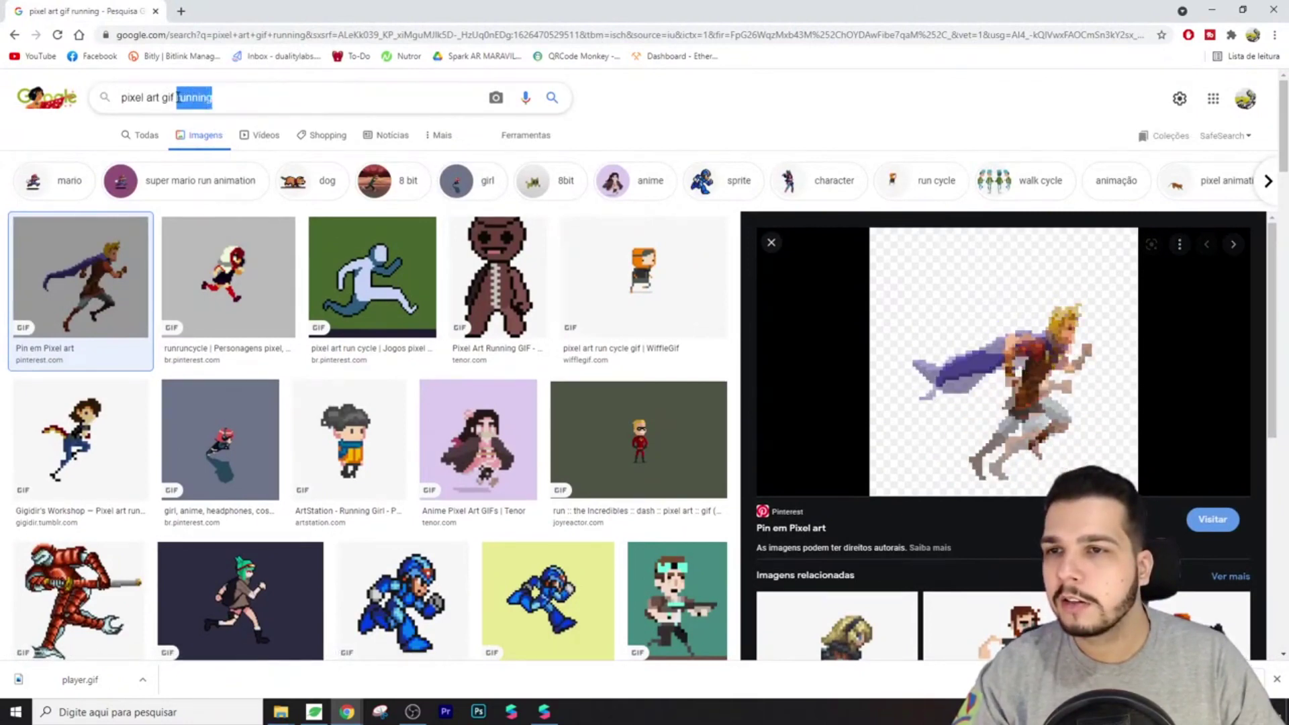
type("backgrou")
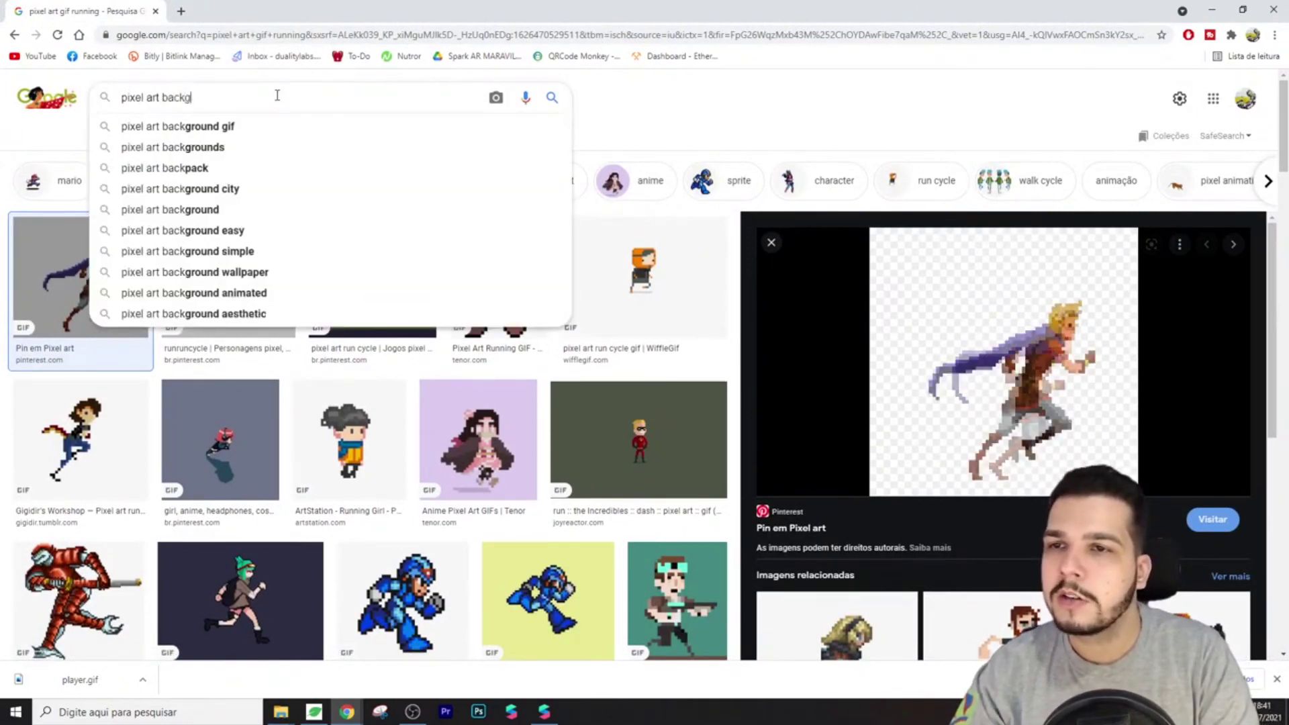
key("BackSpace")
key("BackSpace")
key("BackSpace")
key("BackSpace")
key("BackSpace")
key("BackSpace")
key("BackSpace")
key("BackSpace")
type("ground")
key("Return")
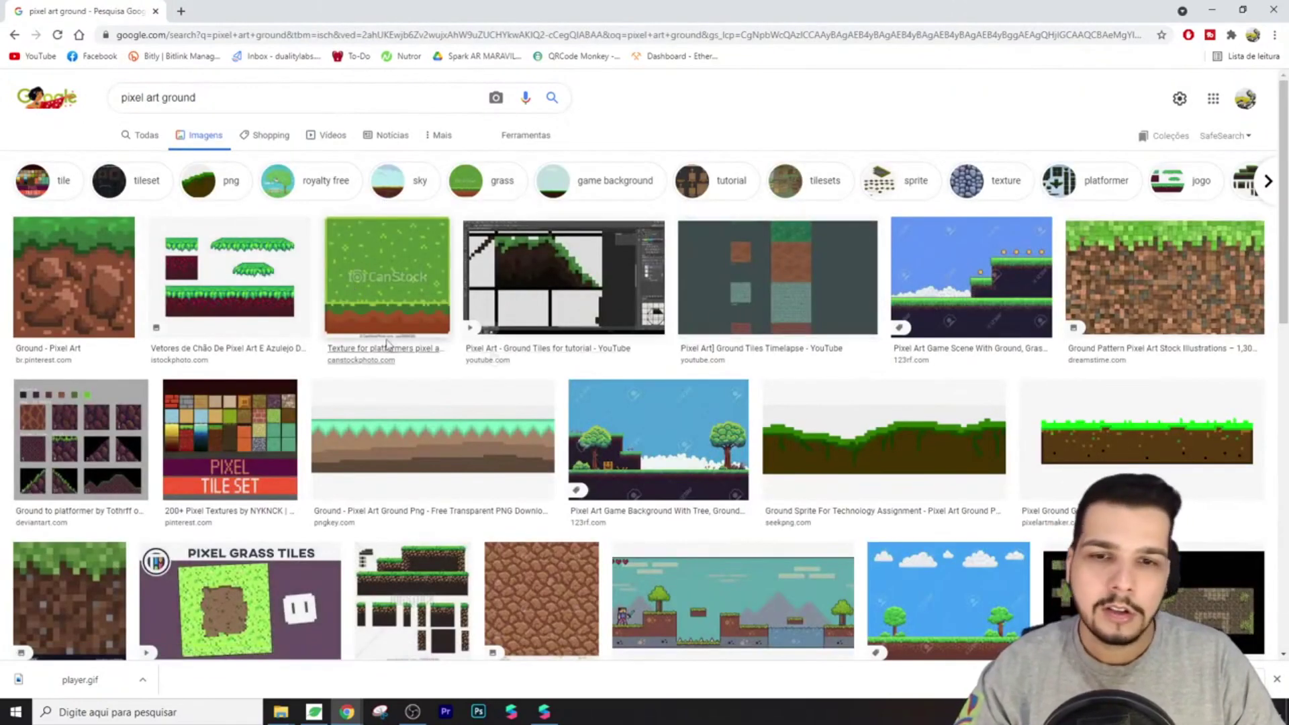
Open the PNGkey page of the teal-topped pixel art ground image and request its transparent image download
middle_click(448, 451)
left_click(213, 9)
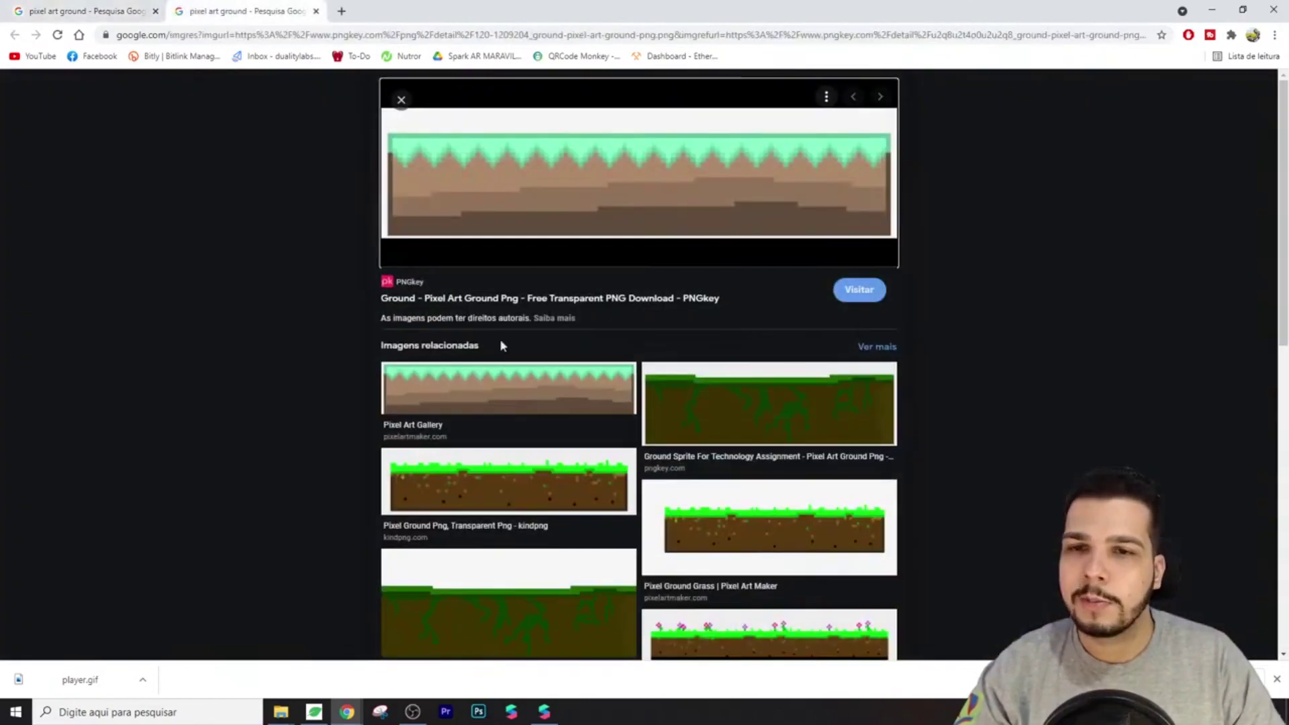
left_click(566, 176)
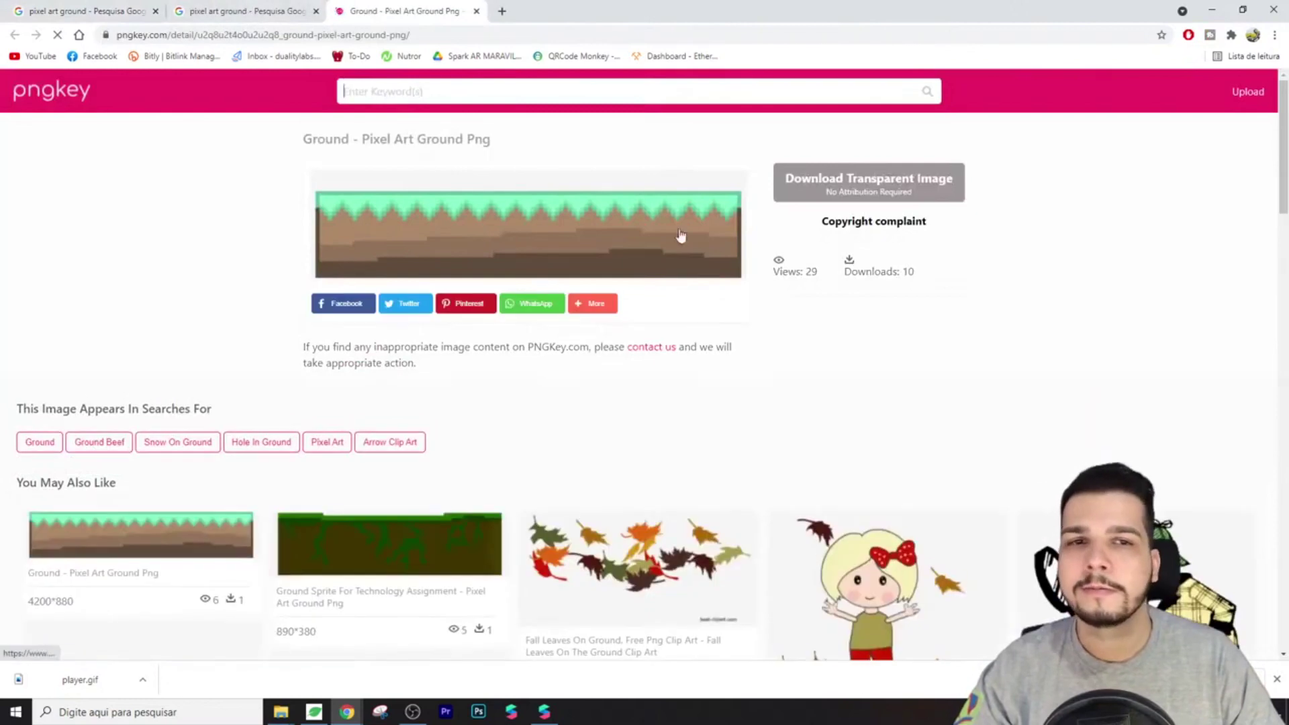
left_click(866, 187)
left_click(883, 188)
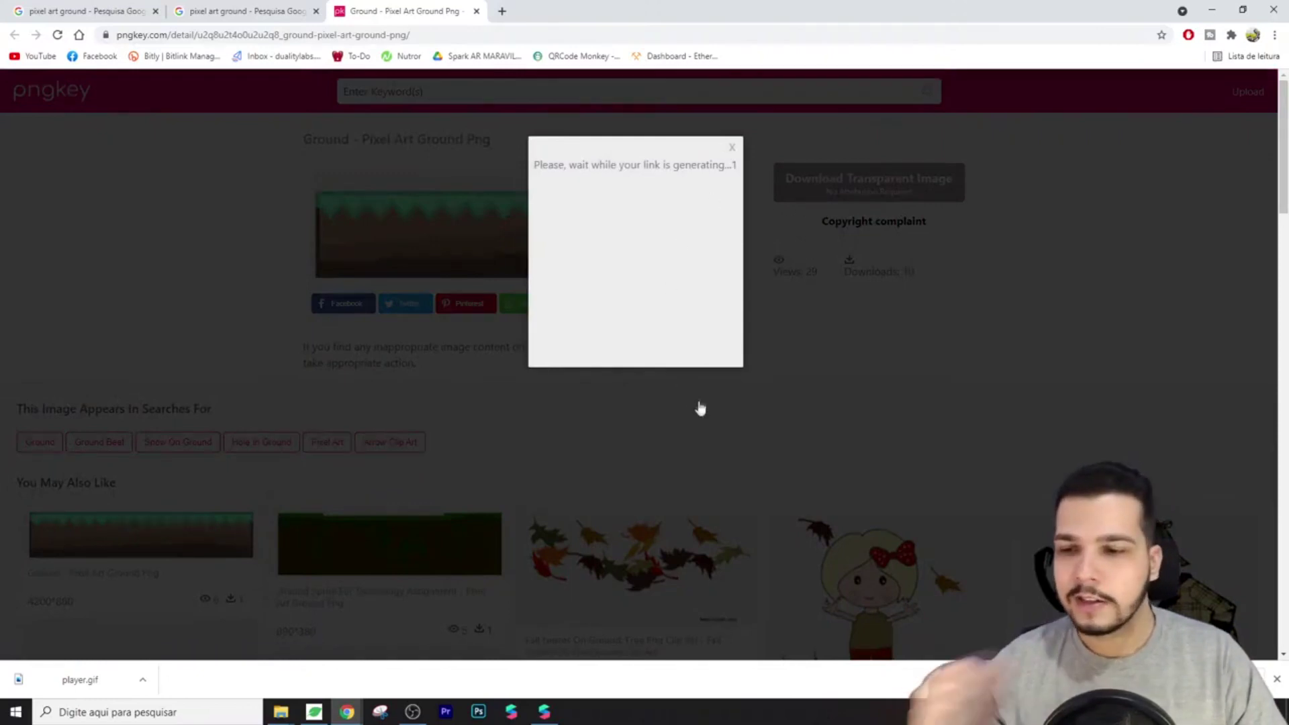
Examine the "pixel art ground" results and the related ground images as alternatives for the game's floor
left_click(269, 11)
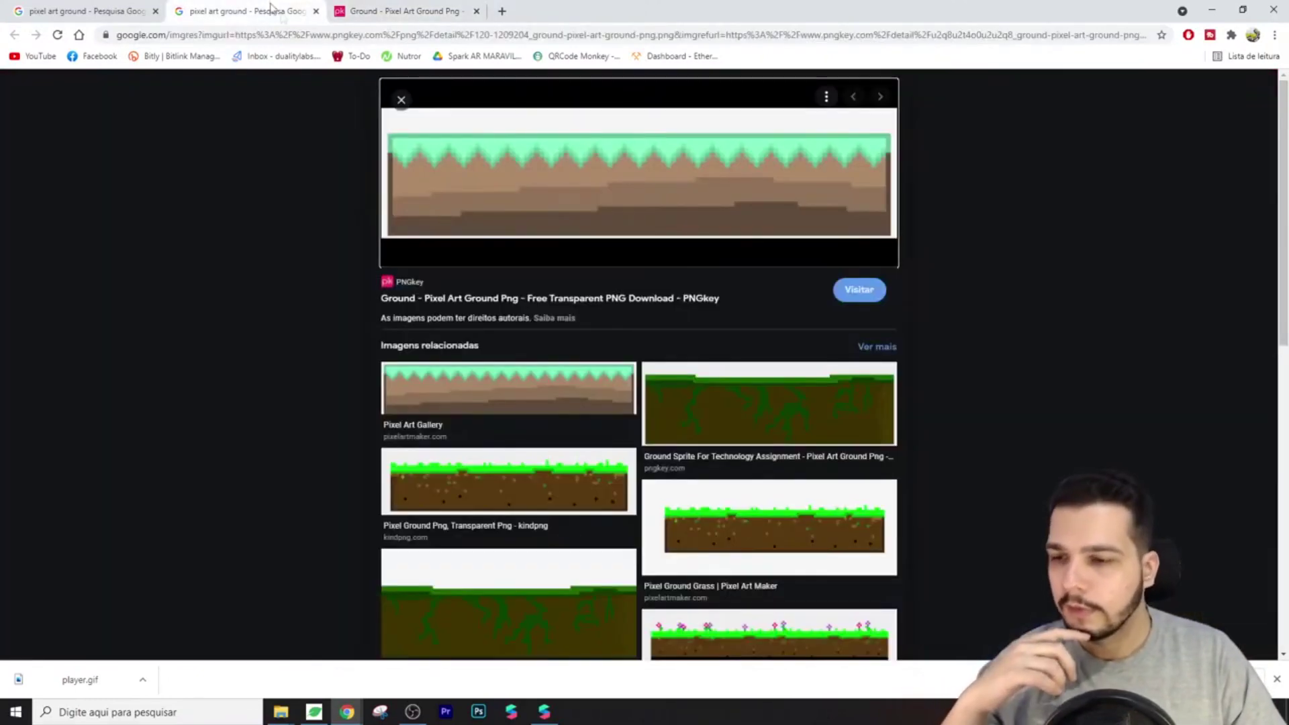
scroll(800, 401, "down", 1)
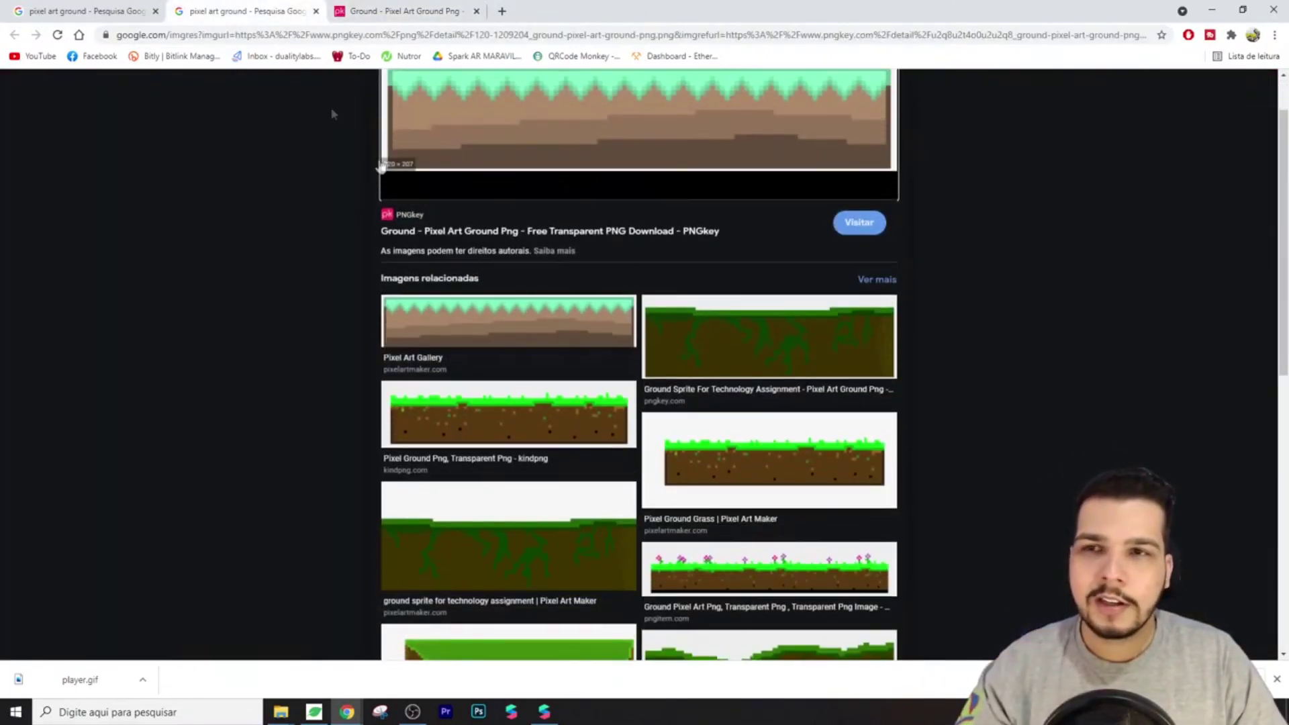
left_click(94, 11)
scroll(901, 356, "down", 1)
scroll(900, 356, "down", 5)
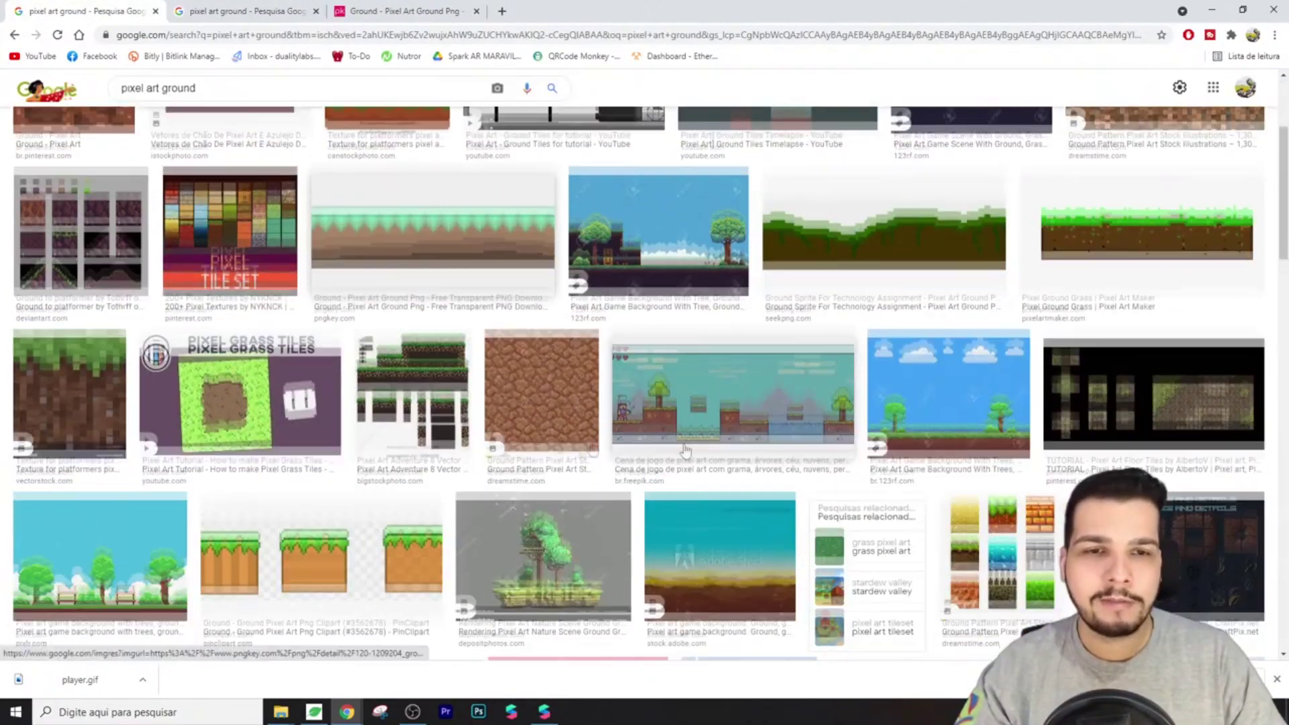
scroll(671, 348, "down", 2)
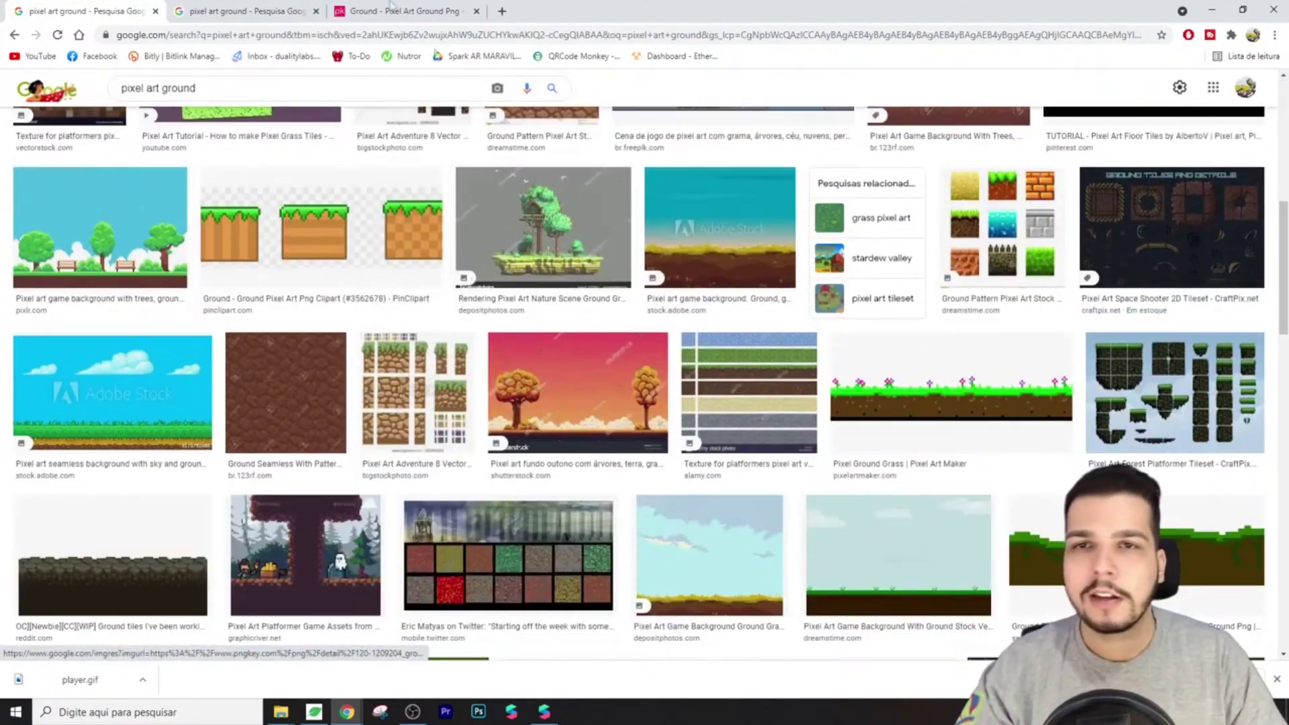
scroll(450, 285, "up", 1)
scroll(935, 461, "up", 5)
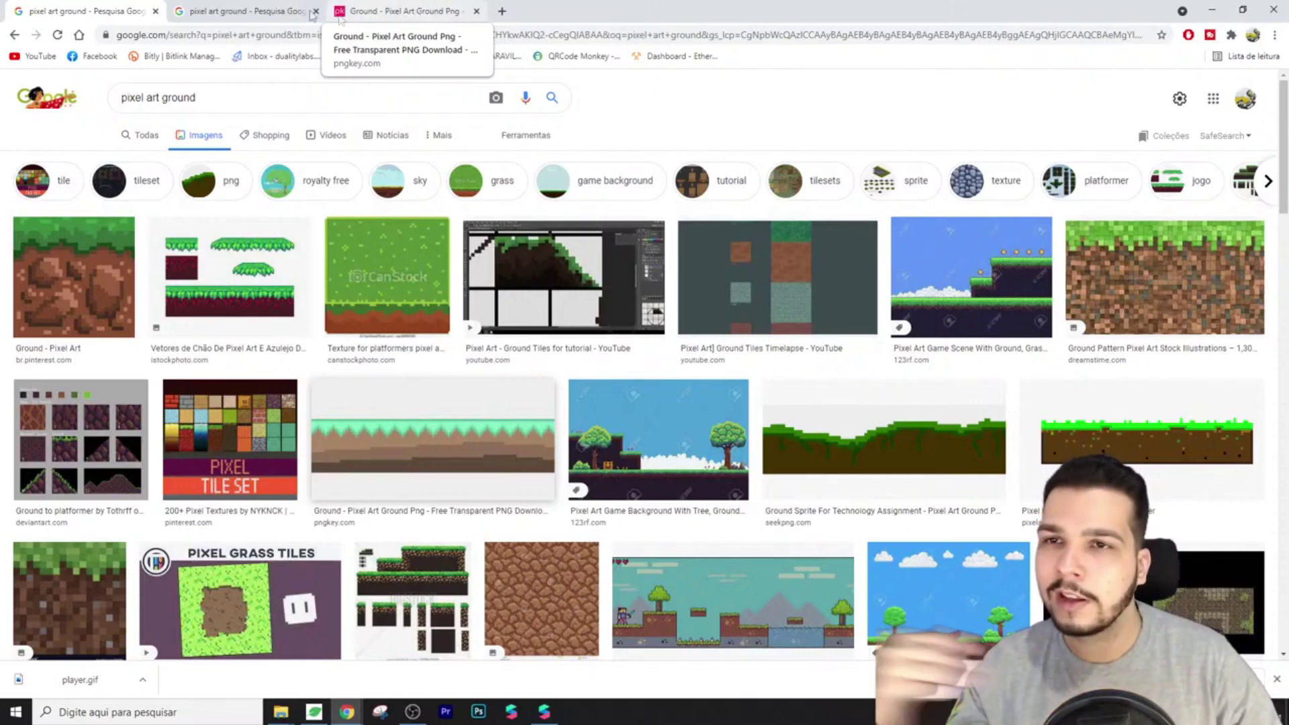
left_click(265, 8)
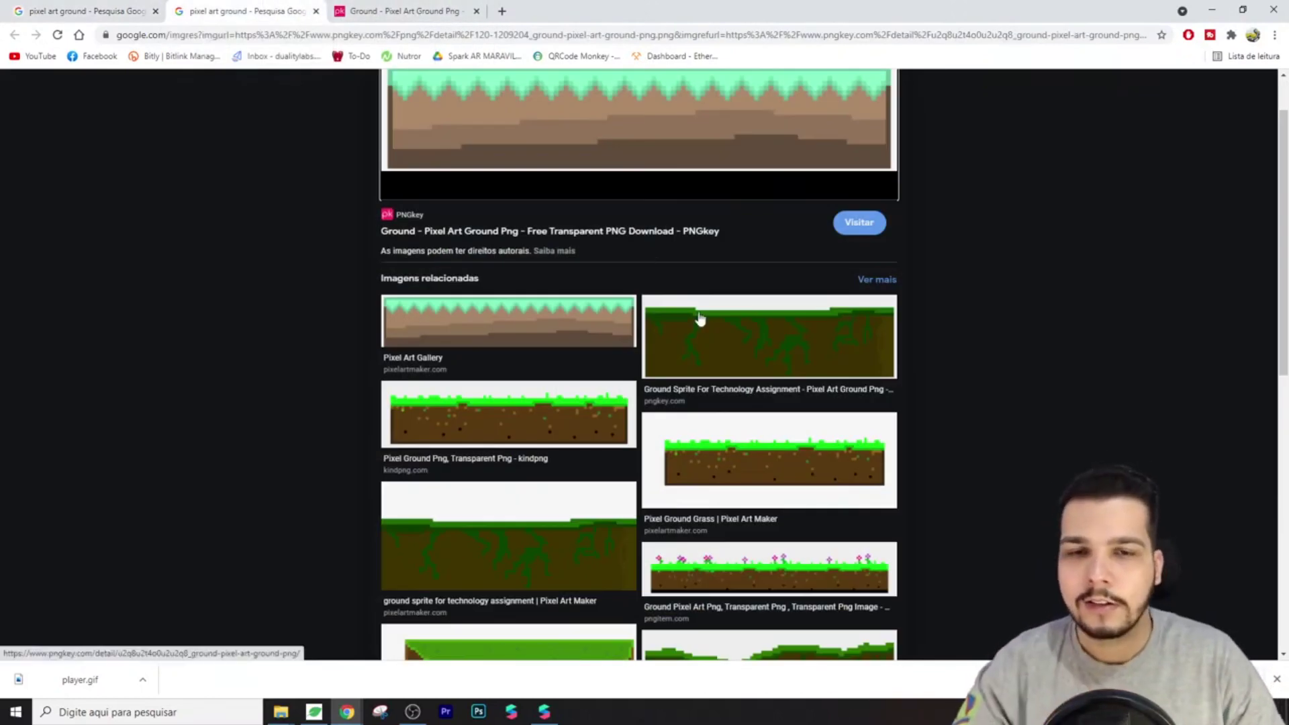
scroll(698, 319, "up", 1)
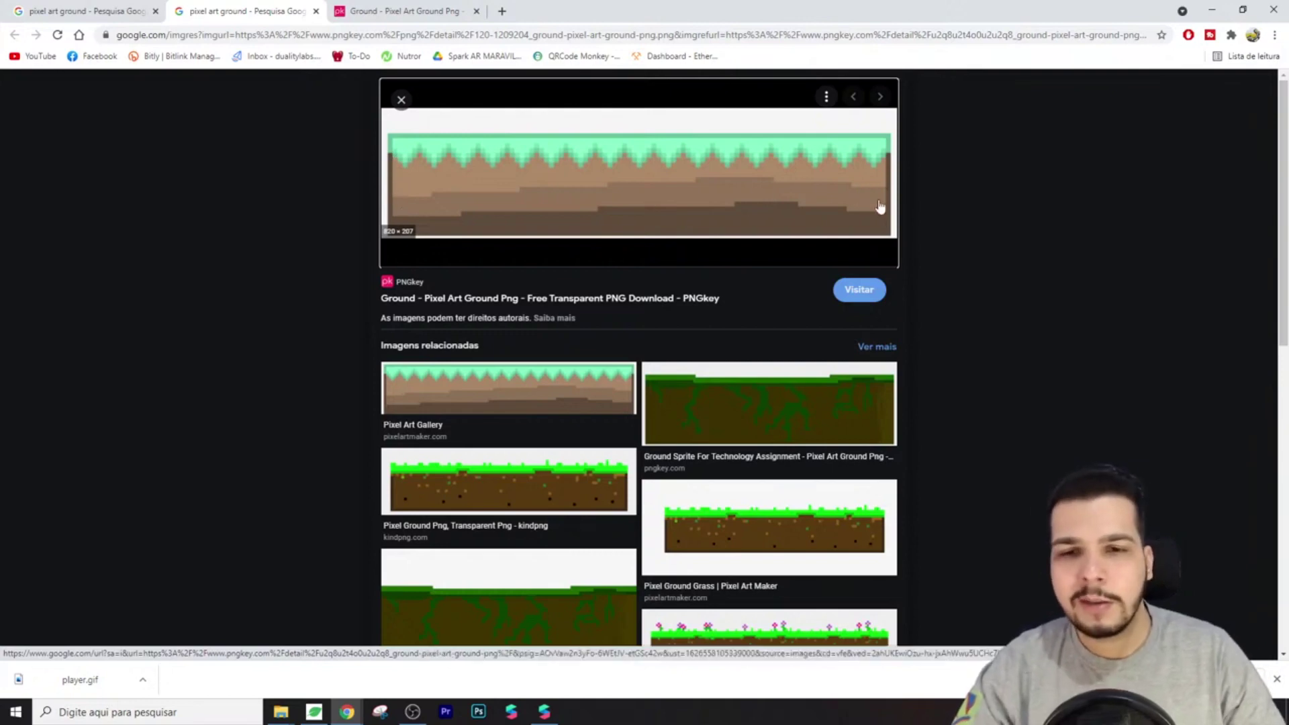
scroll(768, 288, "down", 3)
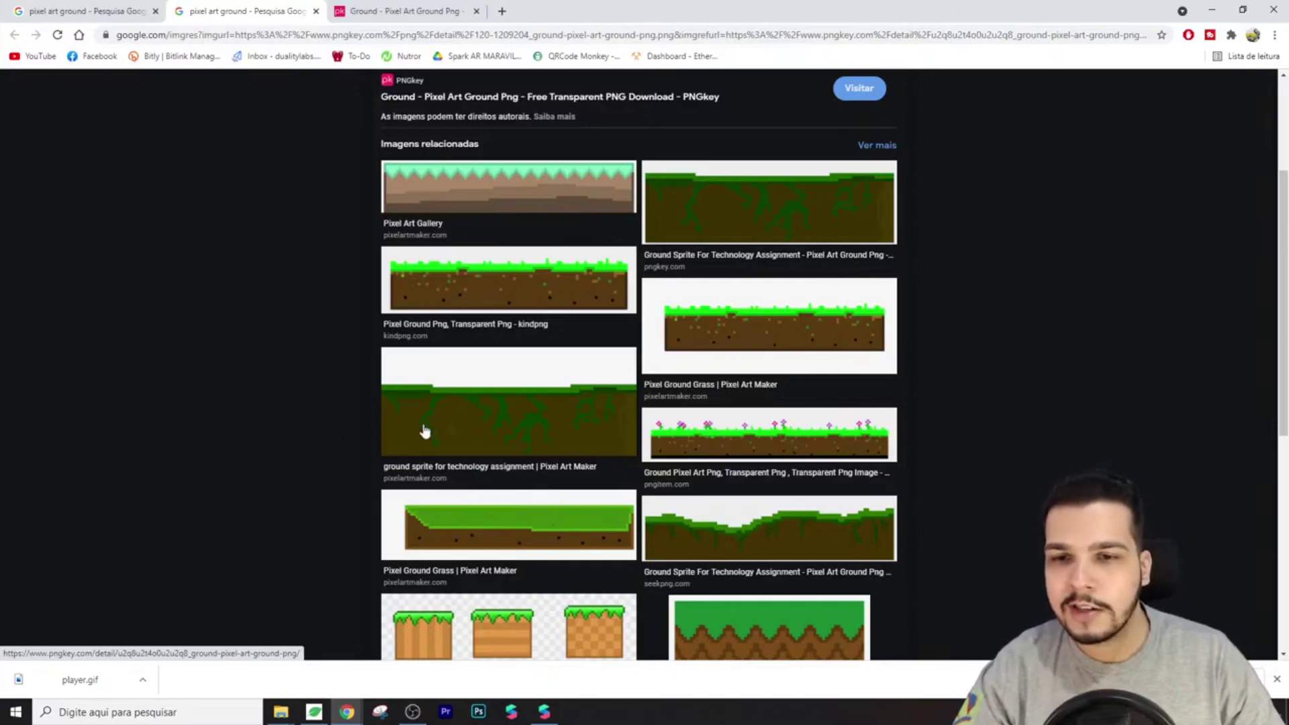
scroll(646, 437, "down", 4)
scroll(671, 430, "up", 7)
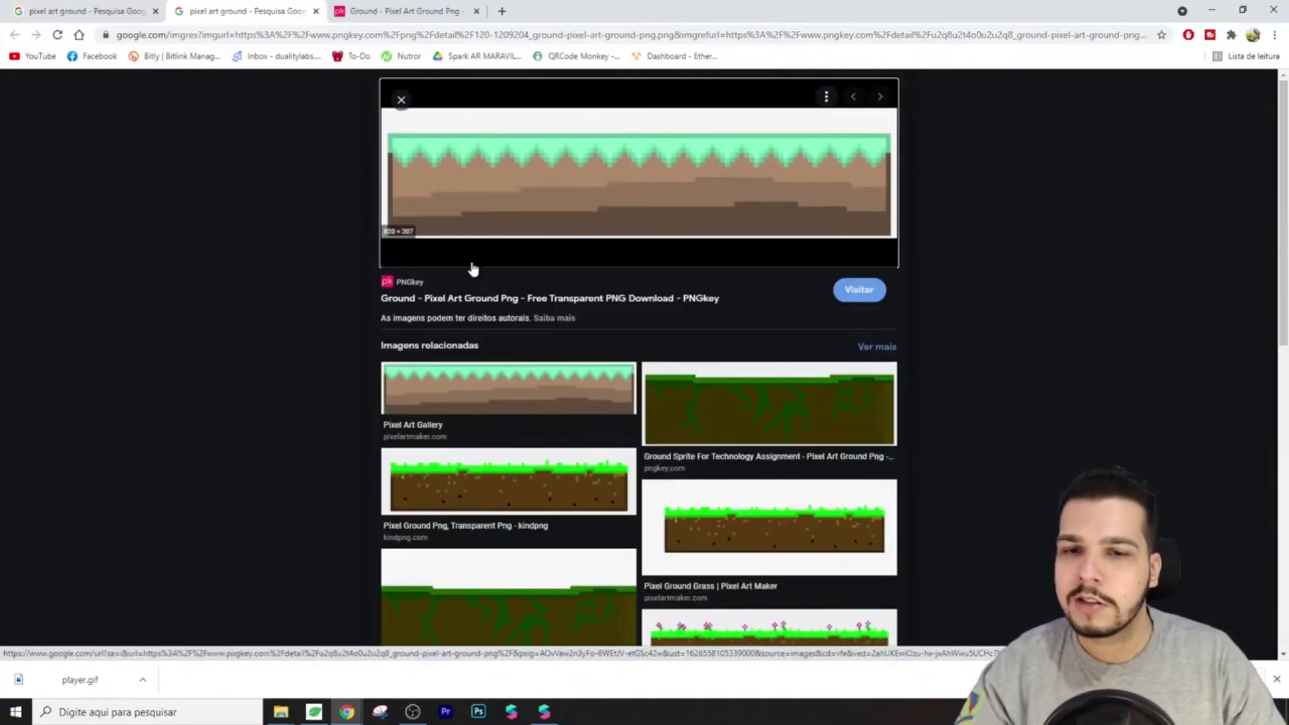
scroll(473, 267, "down", 6)
scroll(473, 408, "up", 8)
Download the ground PNG from PNGkey and save it as ground.png in the Aula sobre games folder
left_click(416, 8)
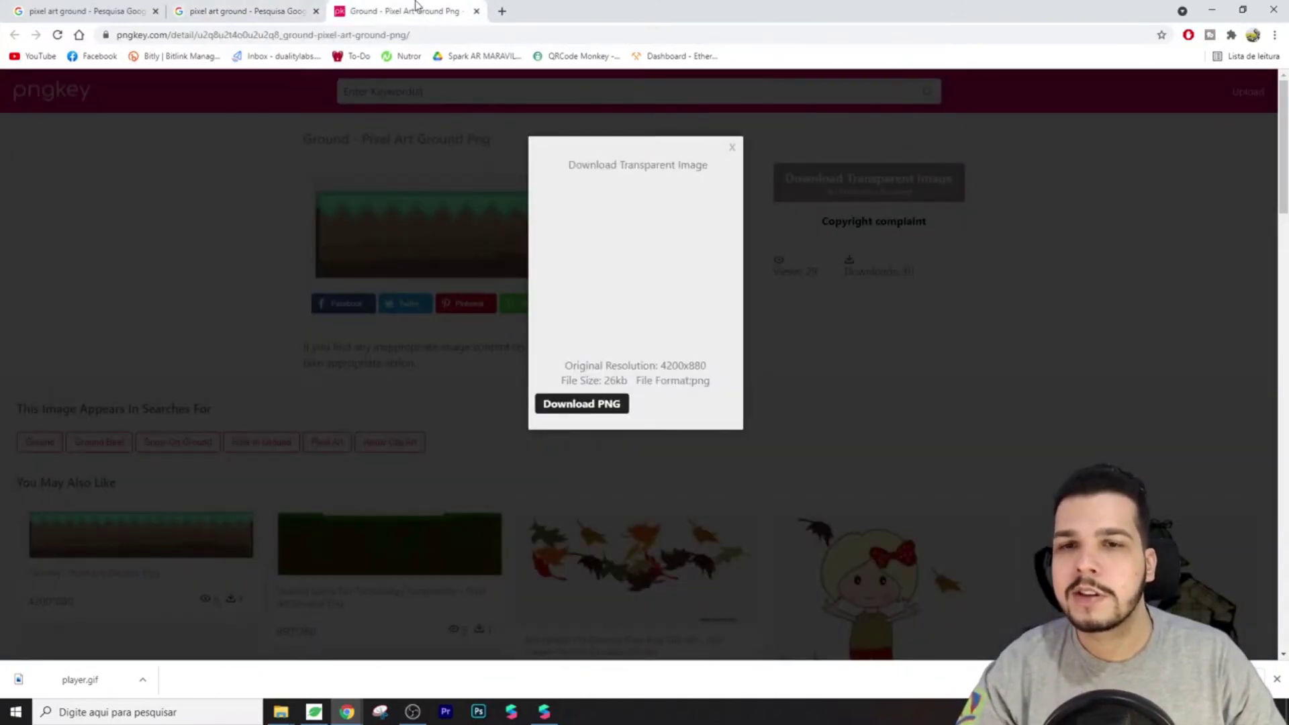
left_click(584, 405)
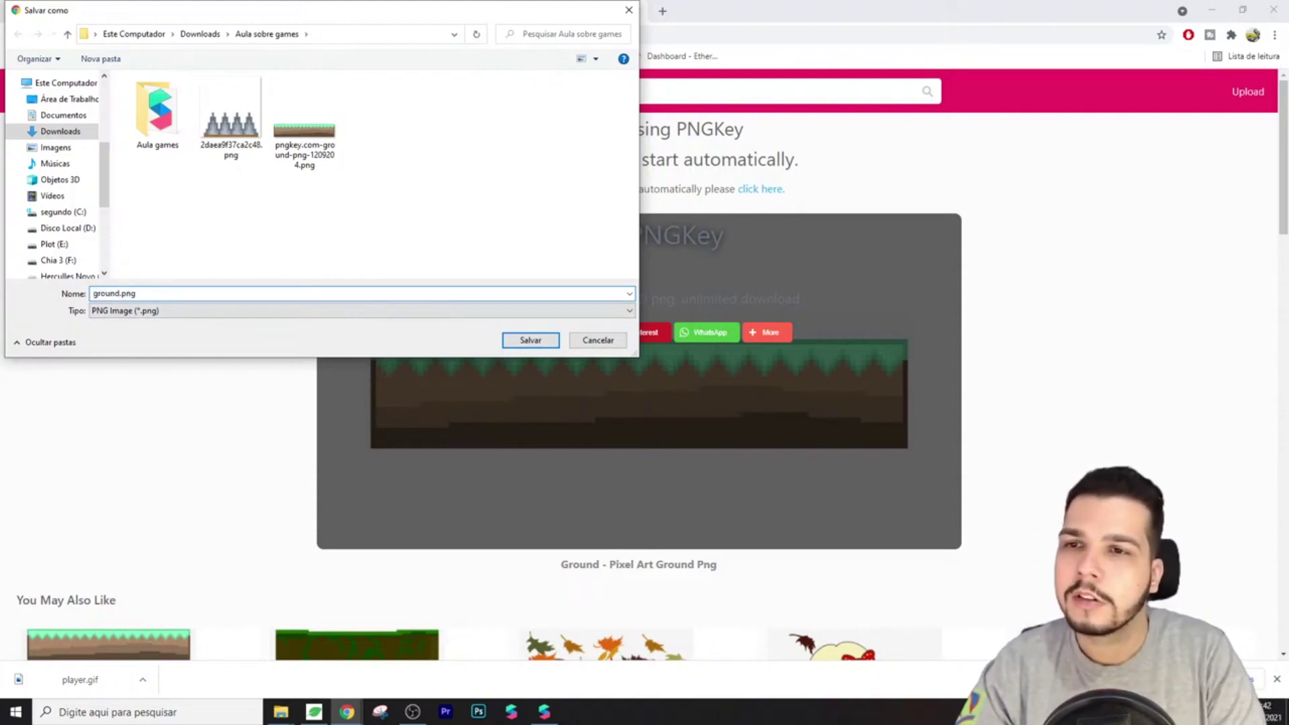
key("Return")
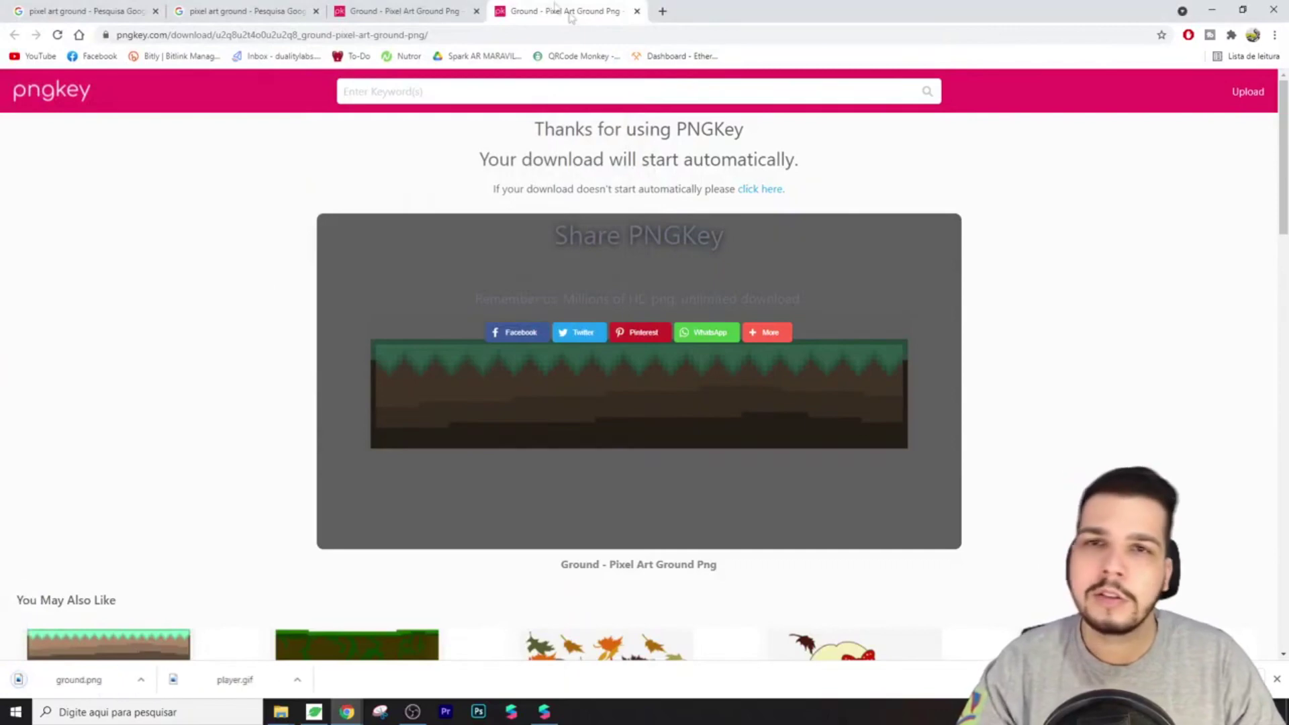
Close the PNGkey pages and the image preview page, and search Google Images for "pixel art spike"
left_click(636, 10)
left_click(476, 11)
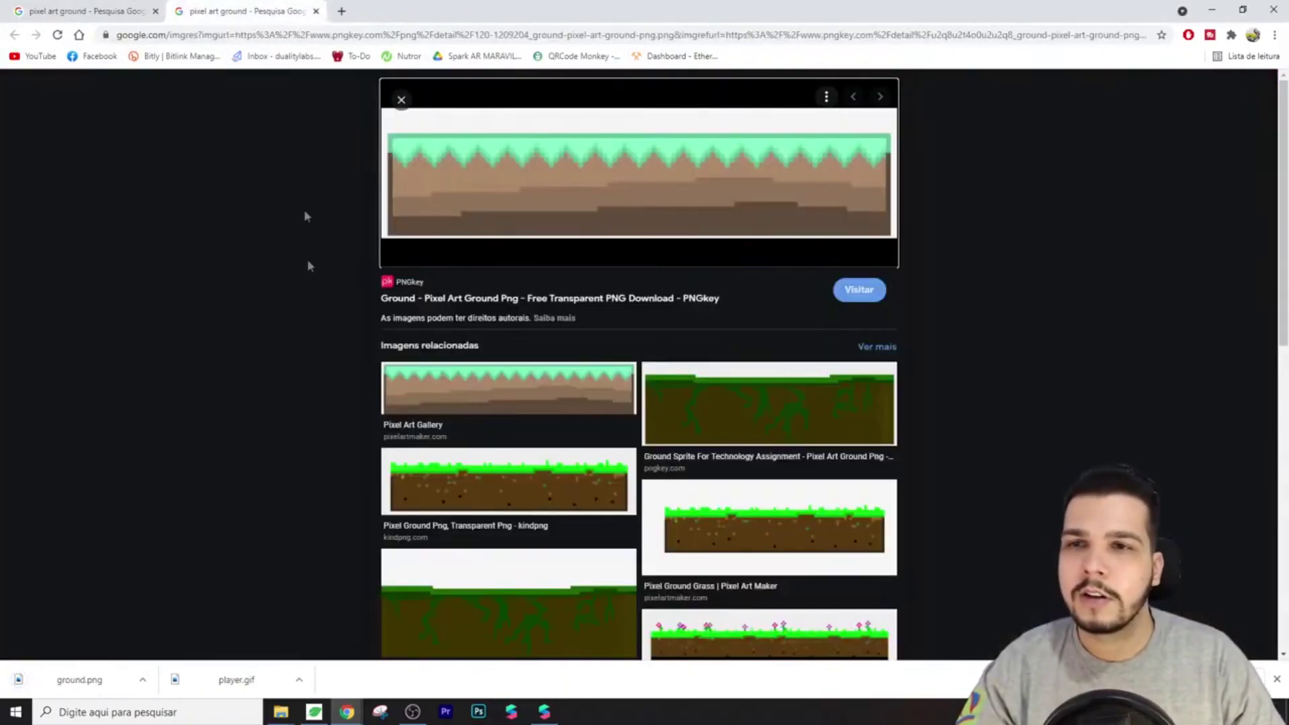
left_click(315, 10)
left_click(216, 99)
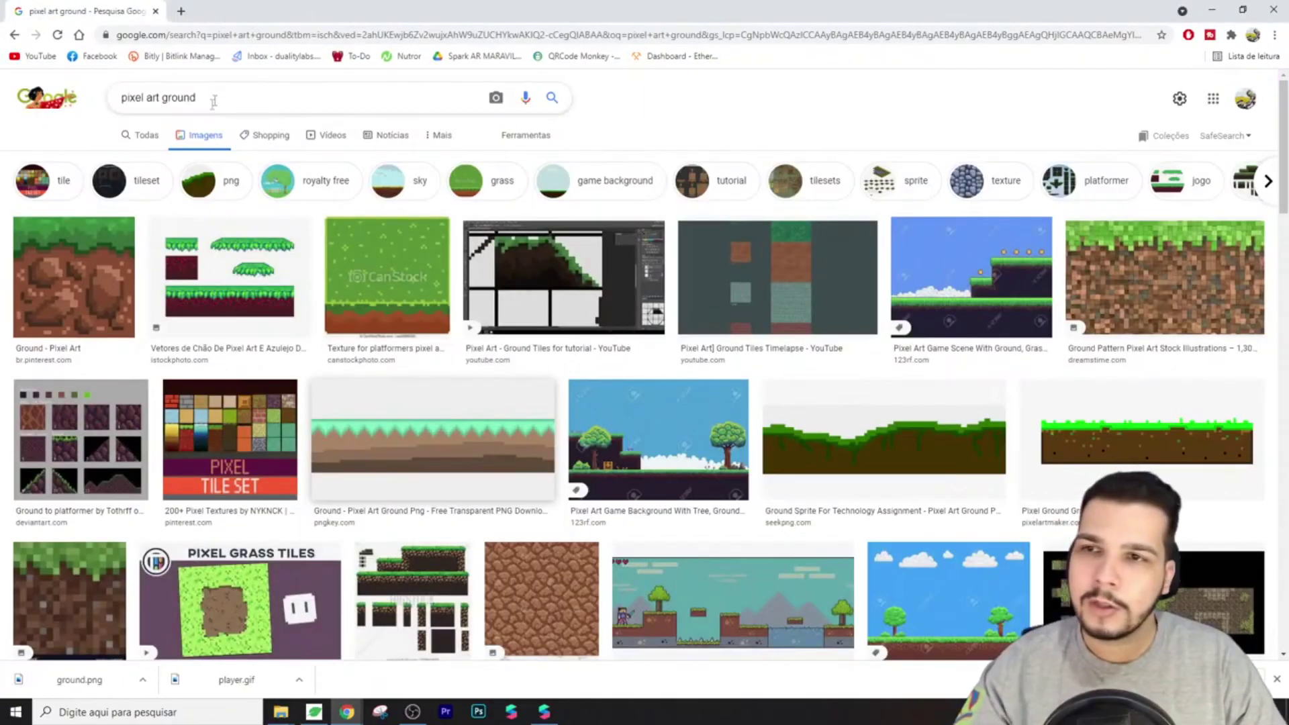
key("BackSpace")
key("BackSpace")
key("BackSpace")
key("BackSpace")
key("BackSpace")
type("spike")
key("Return")
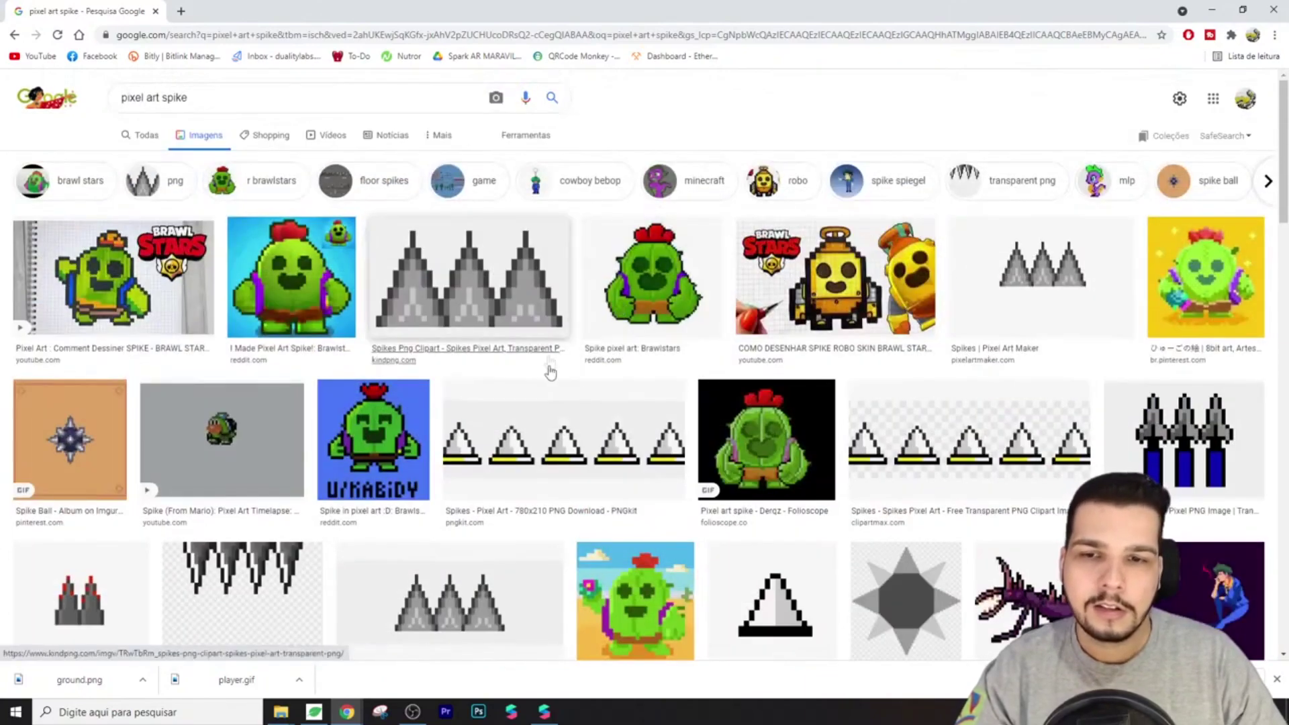
Examine the spike image results, previewing the row of white spikes and the Killer Spikes image as obstacle candidates
scroll(549, 368, "down", 4)
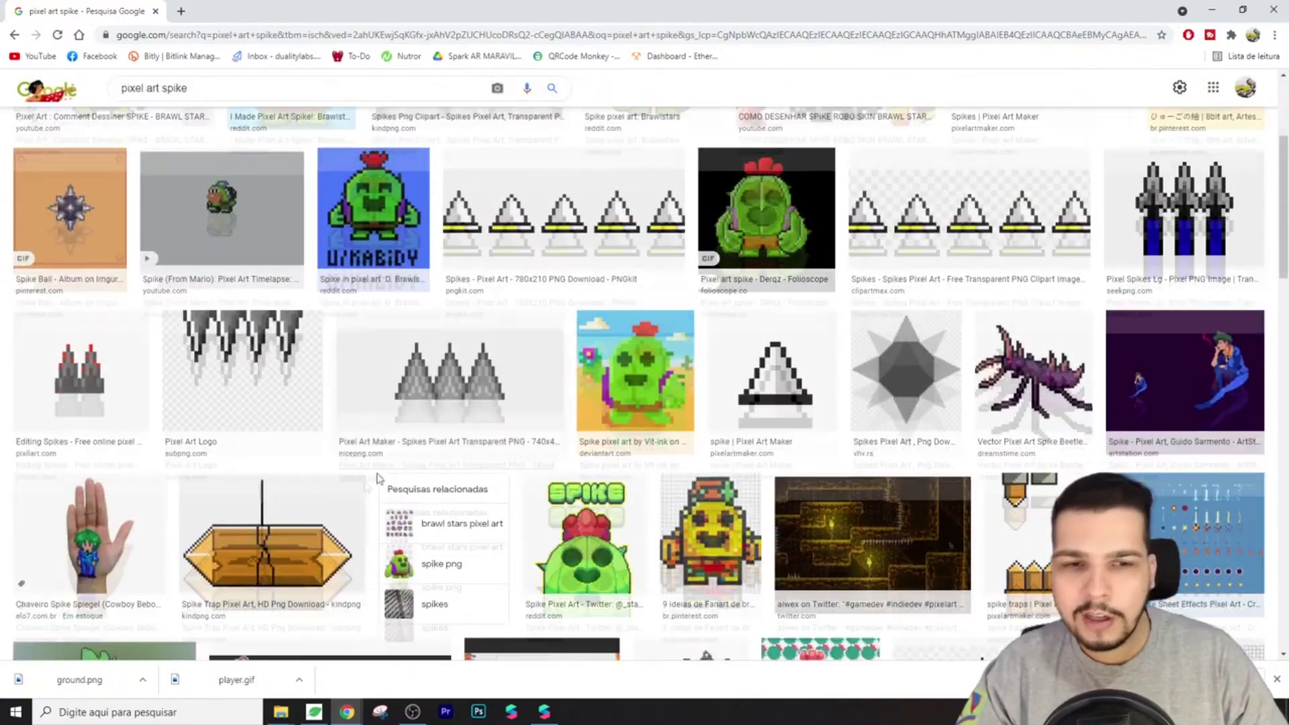
scroll(376, 478, "down", 6)
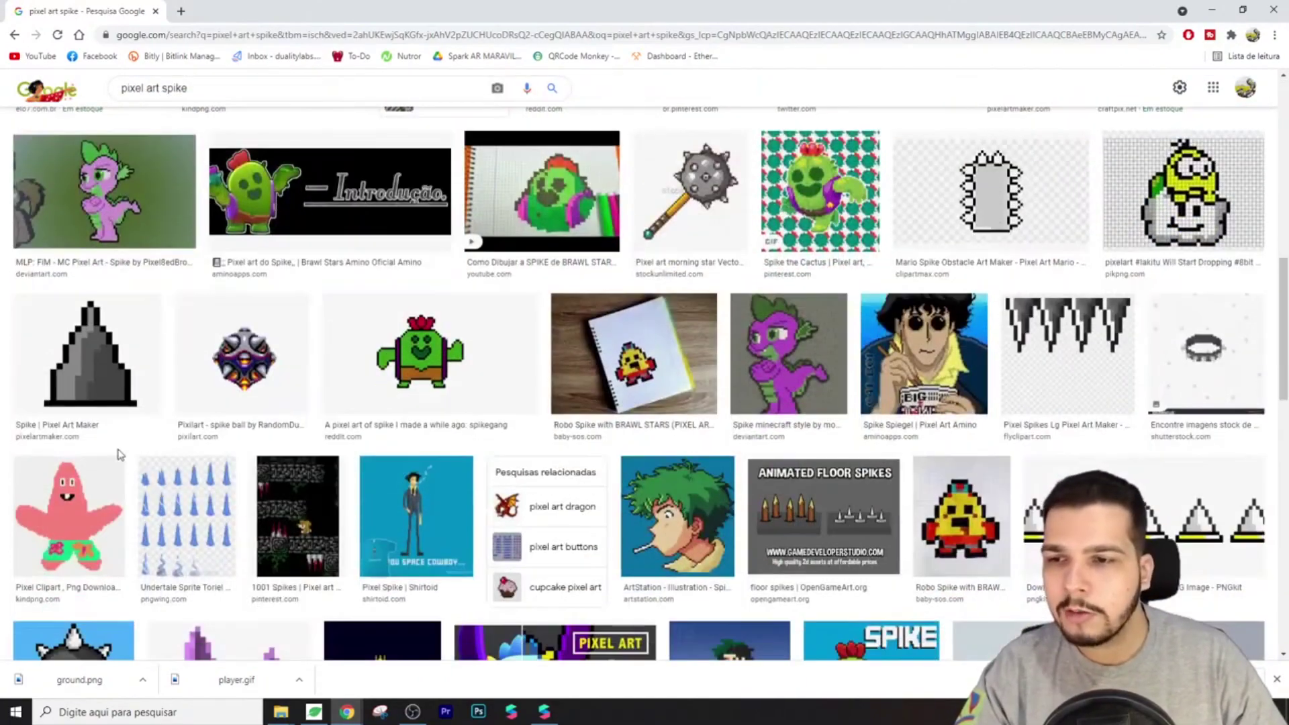
scroll(667, 411, "up", 10)
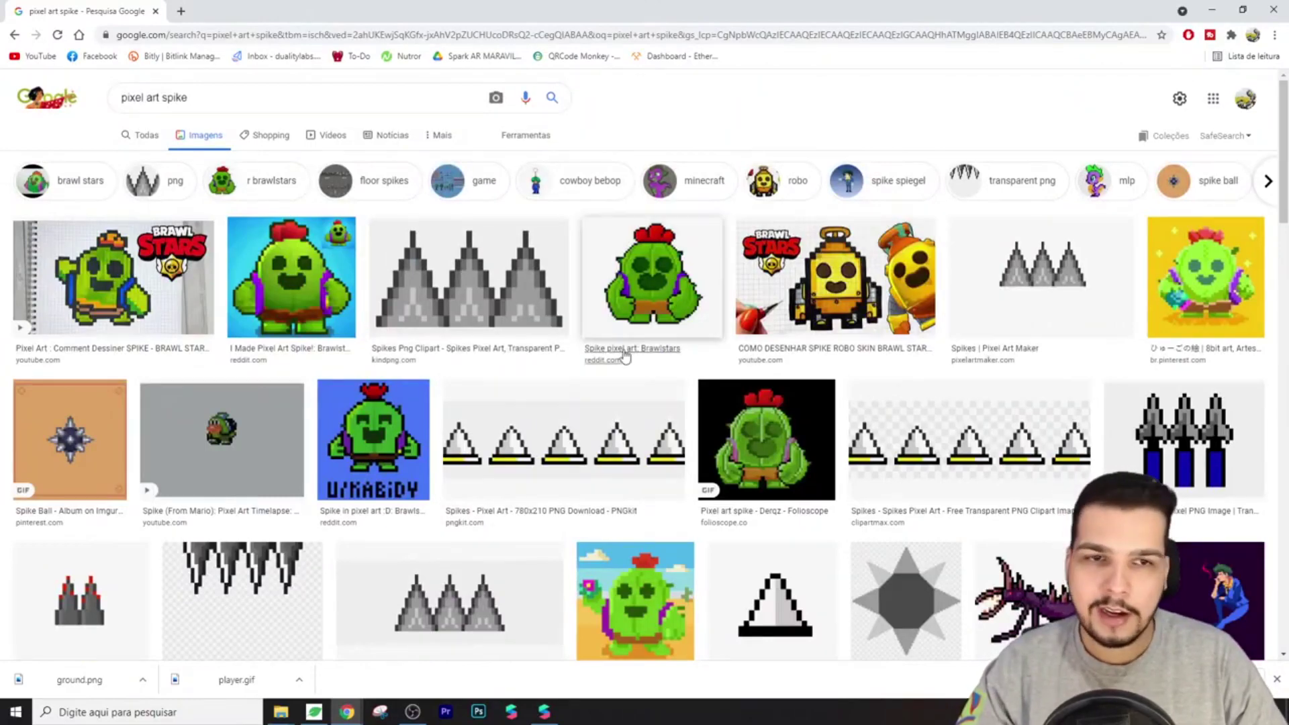
left_click(534, 468)
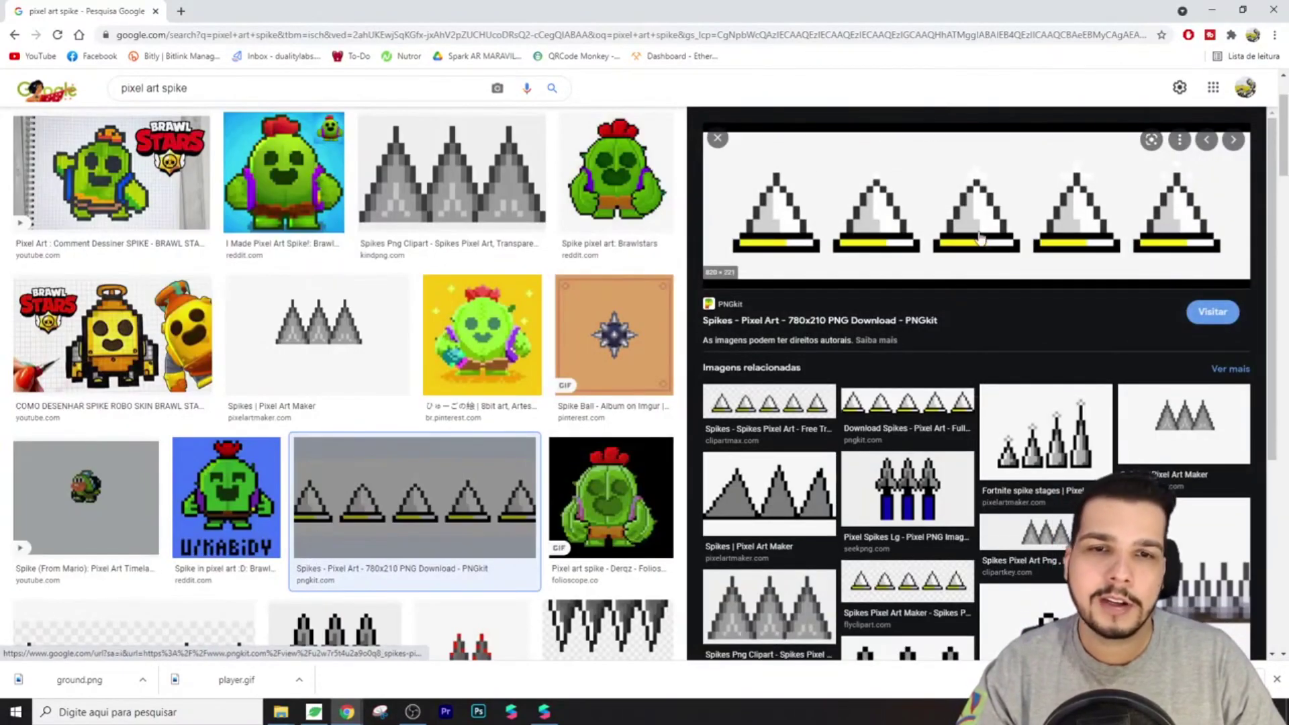
scroll(928, 283, "down", 3)
left_click(1182, 473)
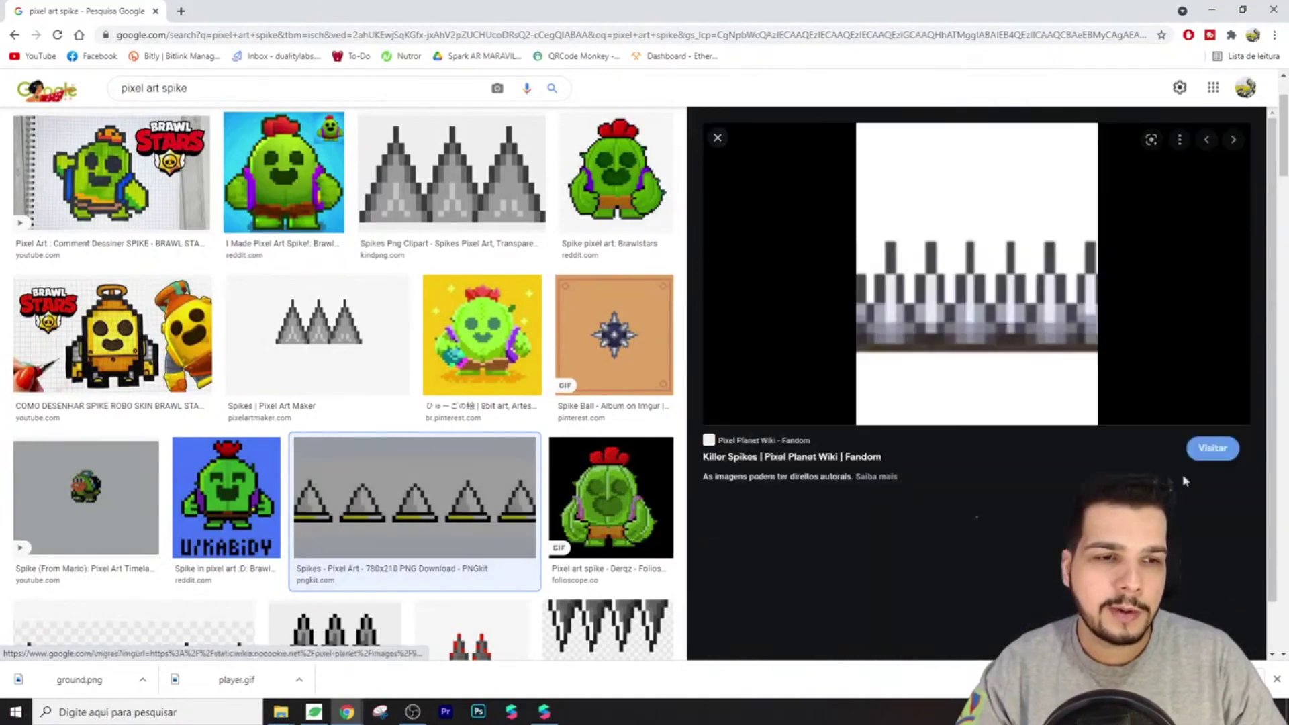
scroll(436, 381, "down", 6)
scroll(437, 381, "up", 6)
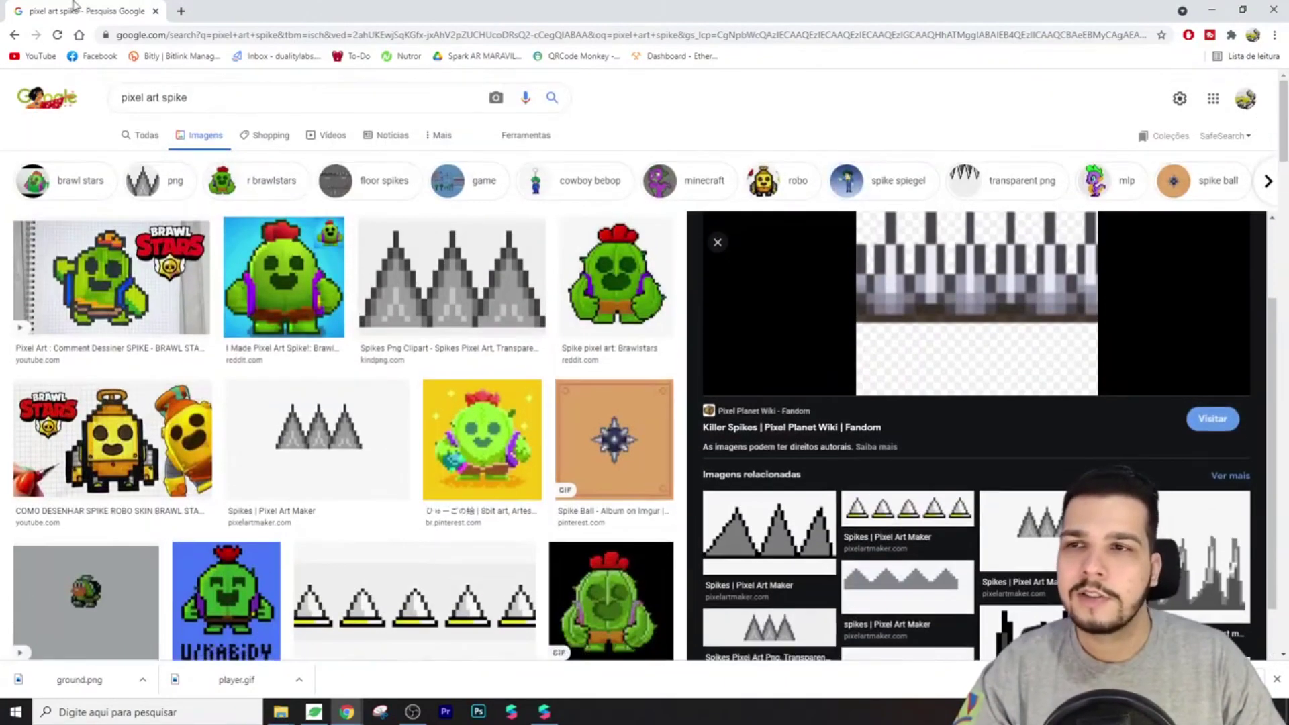
Switch to the Aula sobre games folder and view the spike image, the caped runner GIF and ground.png
left_click(1207, 8)
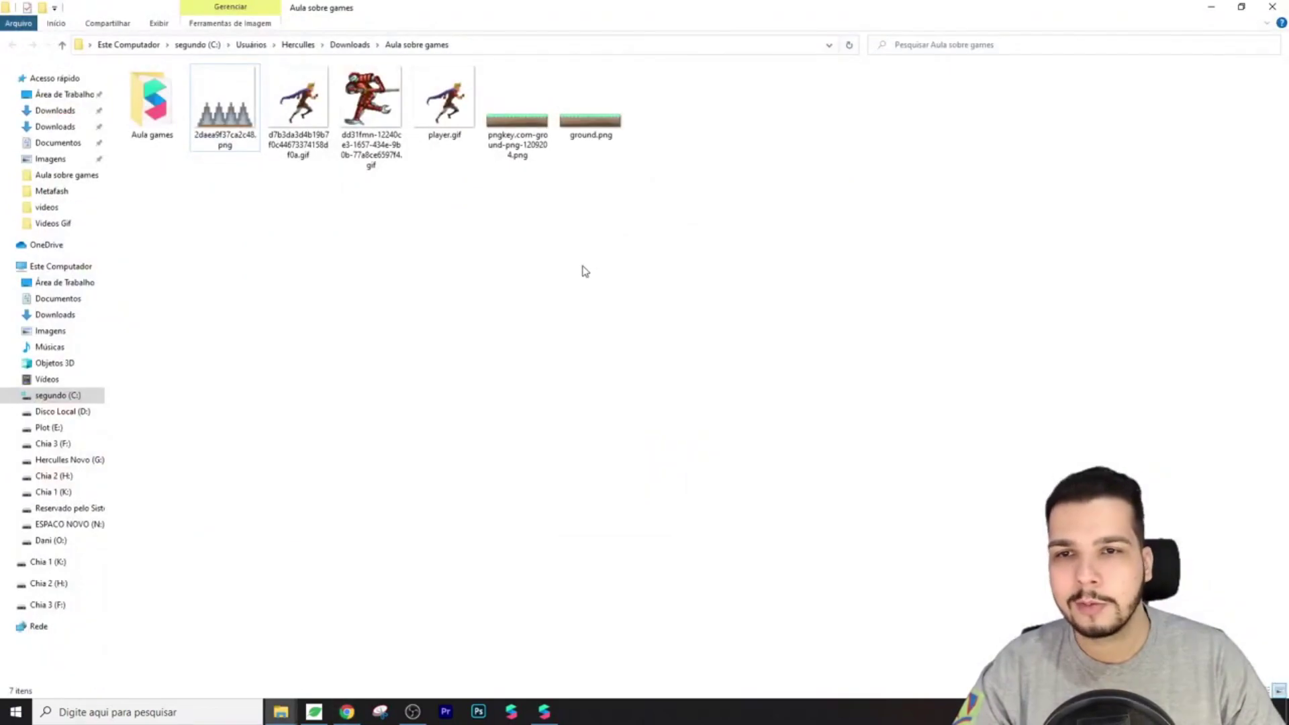
left_click(224, 124)
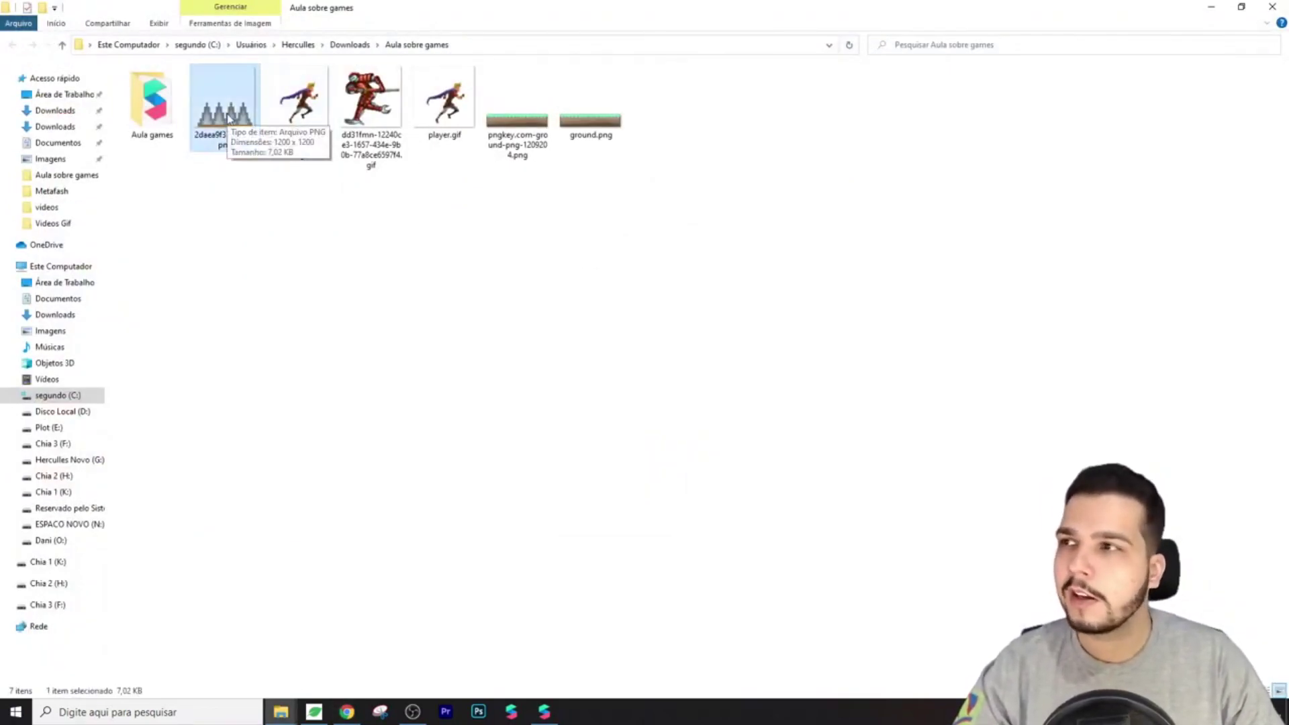
left_click(299, 114)
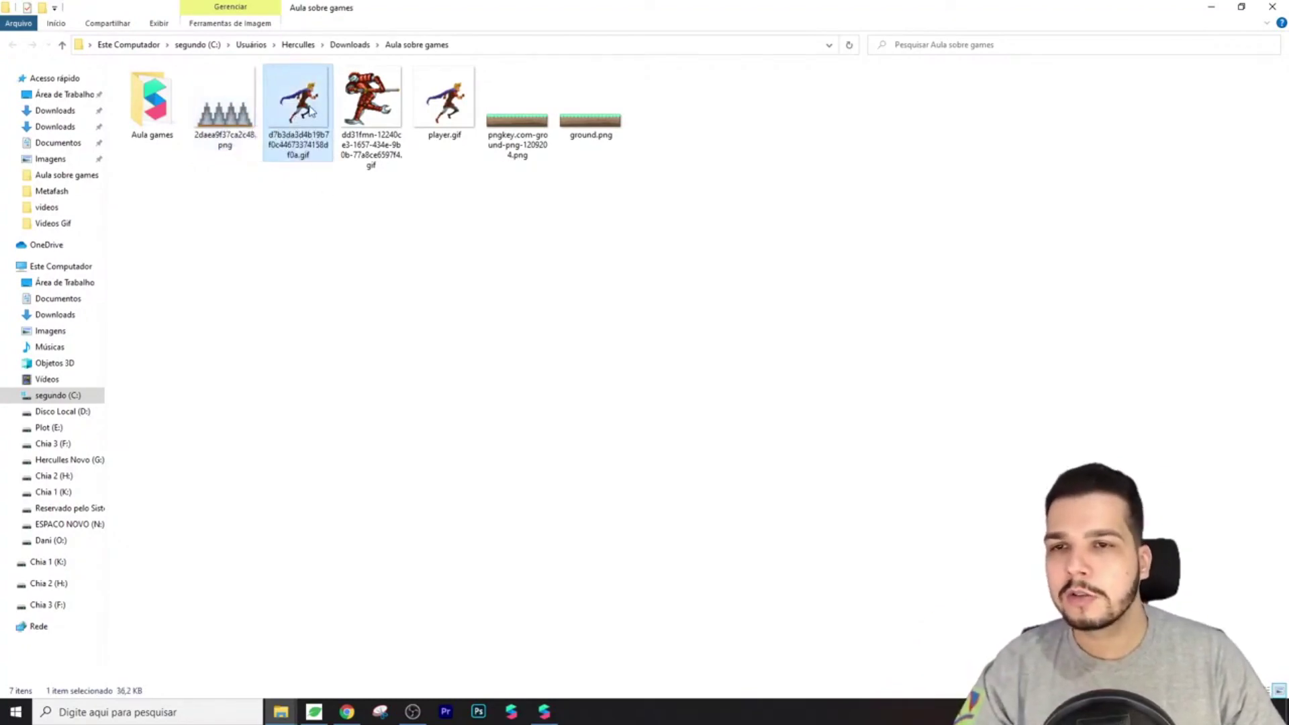
double_click(310, 111)
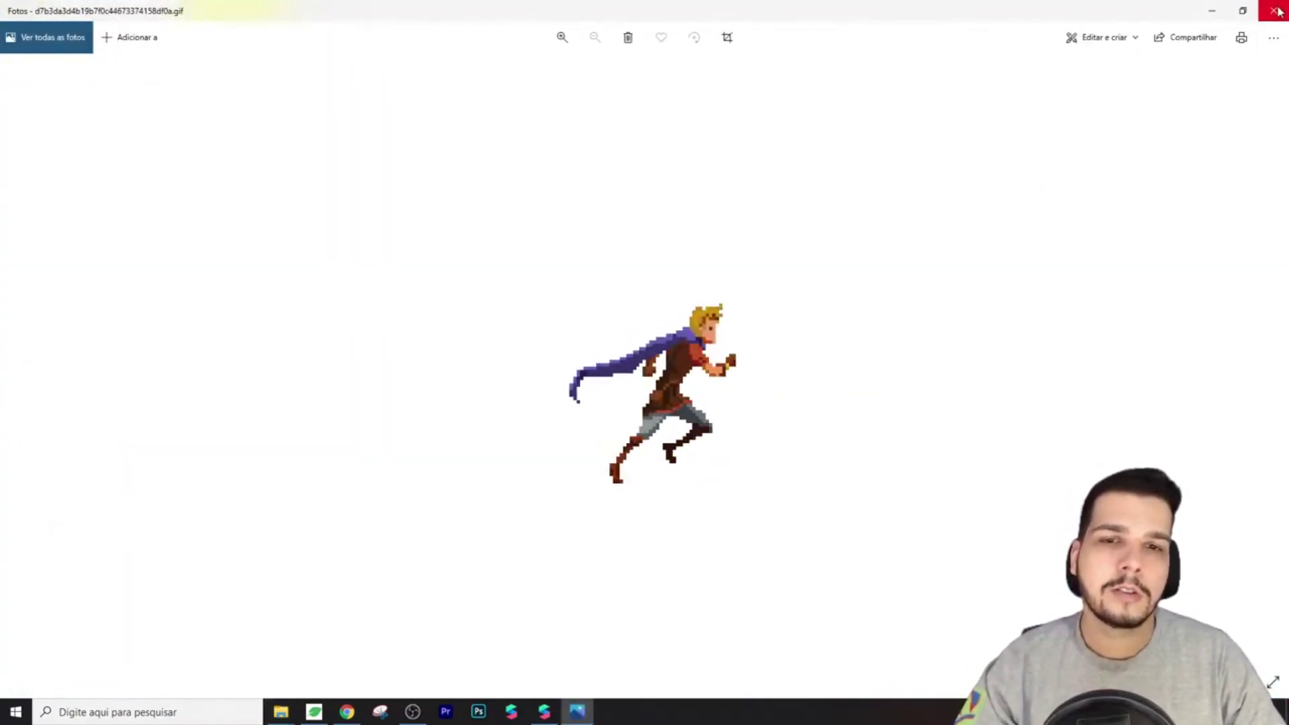
left_click(1275, 11)
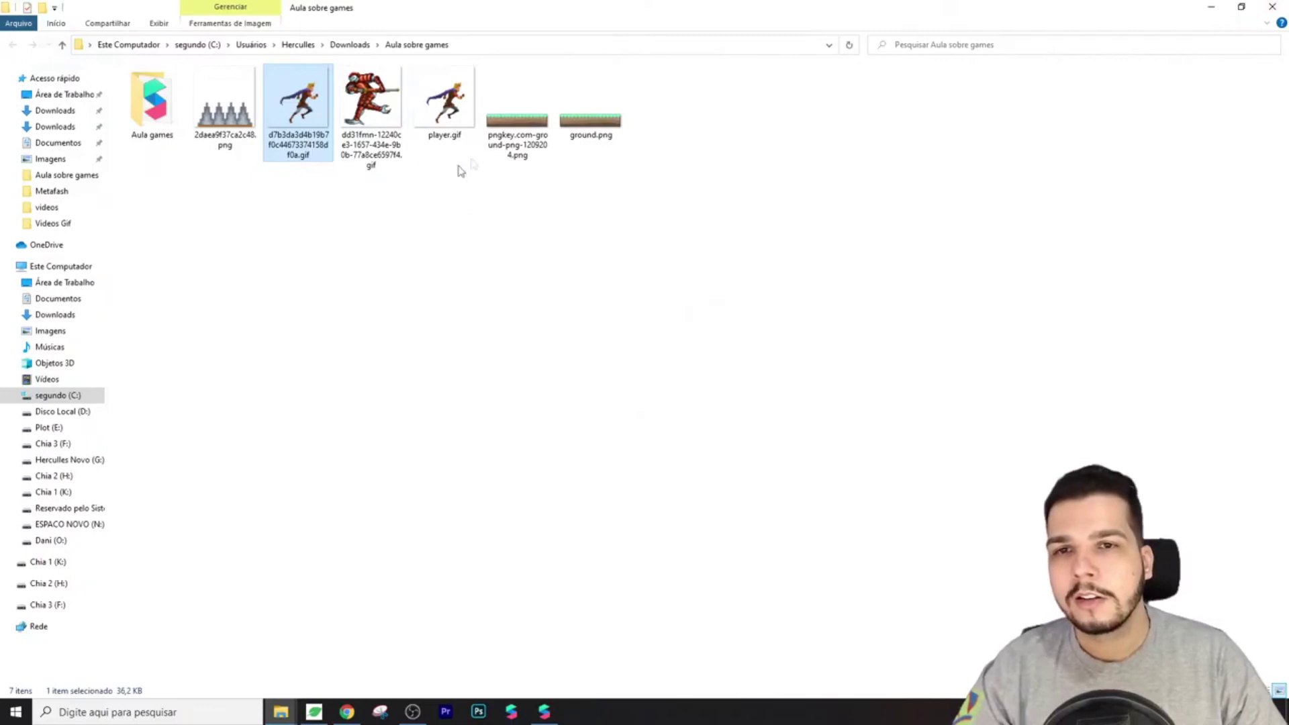
double_click(567, 122)
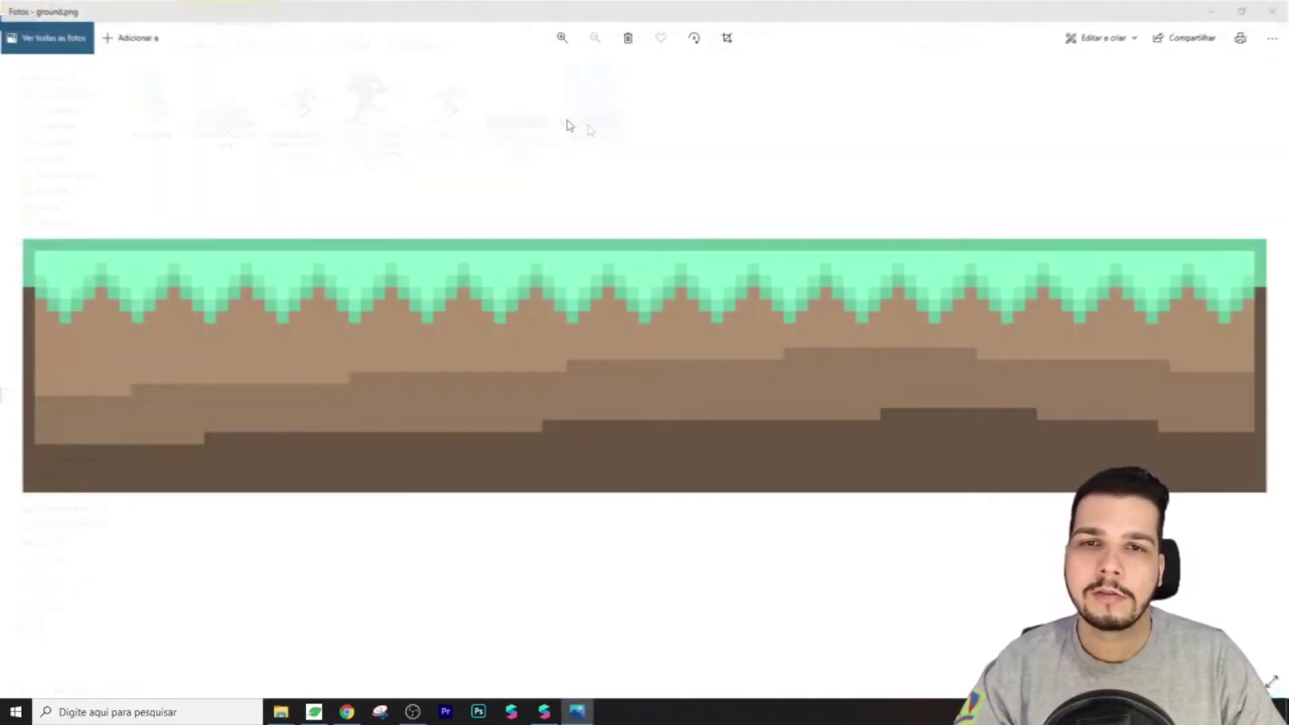
left_click(1275, 11)
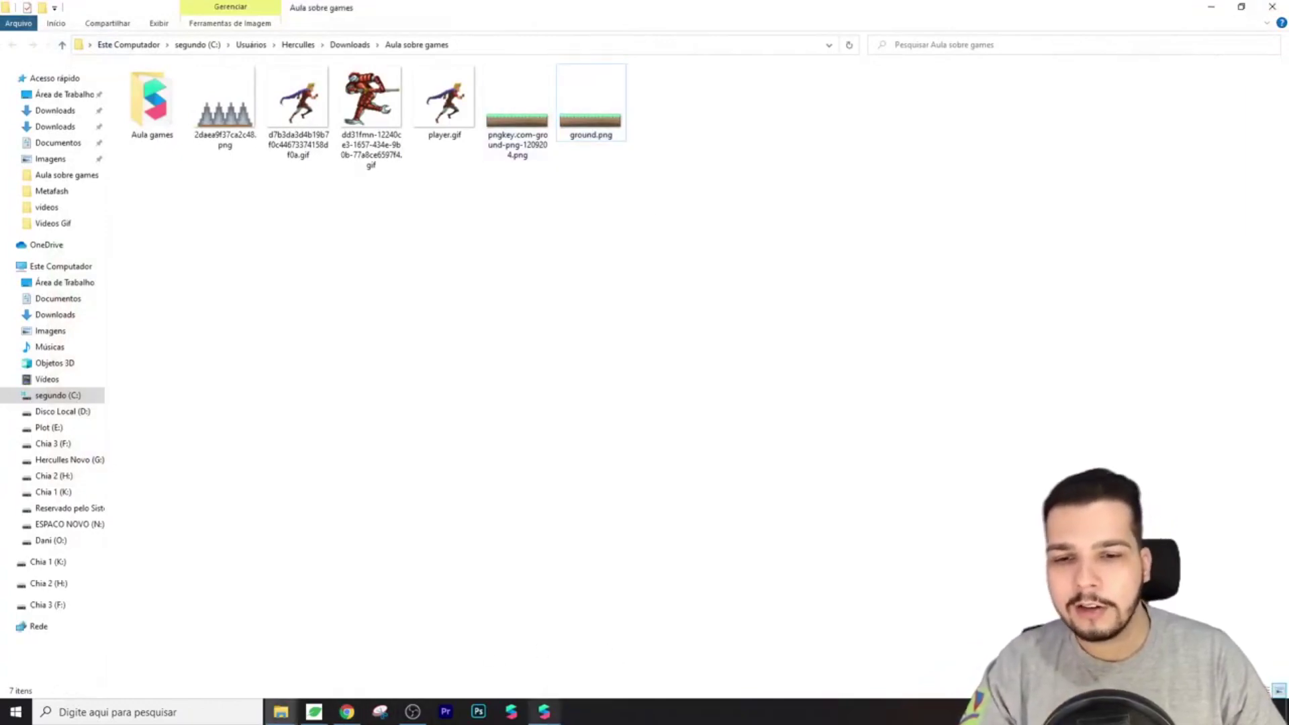
Switch to the blank Spark AR Studio project and enlarge the iPhone 8 preview
left_click(544, 711)
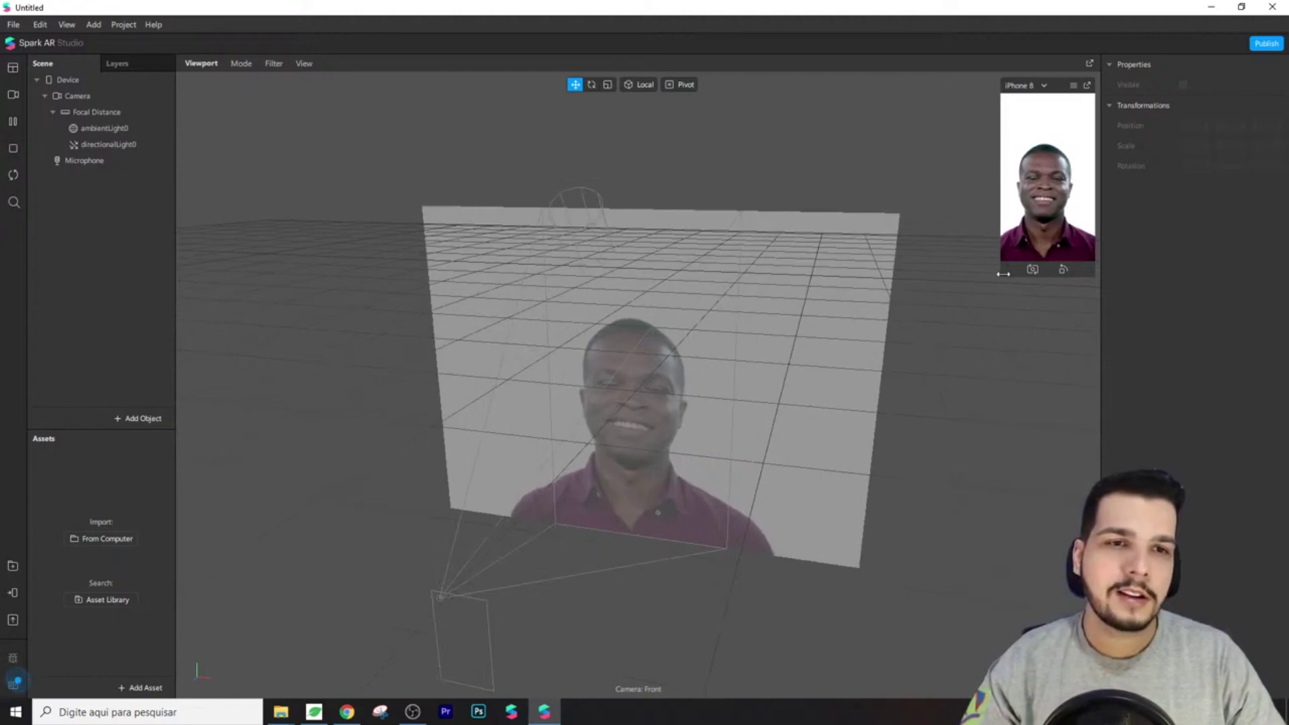
left_click_drag(1002, 276, 839, 545)
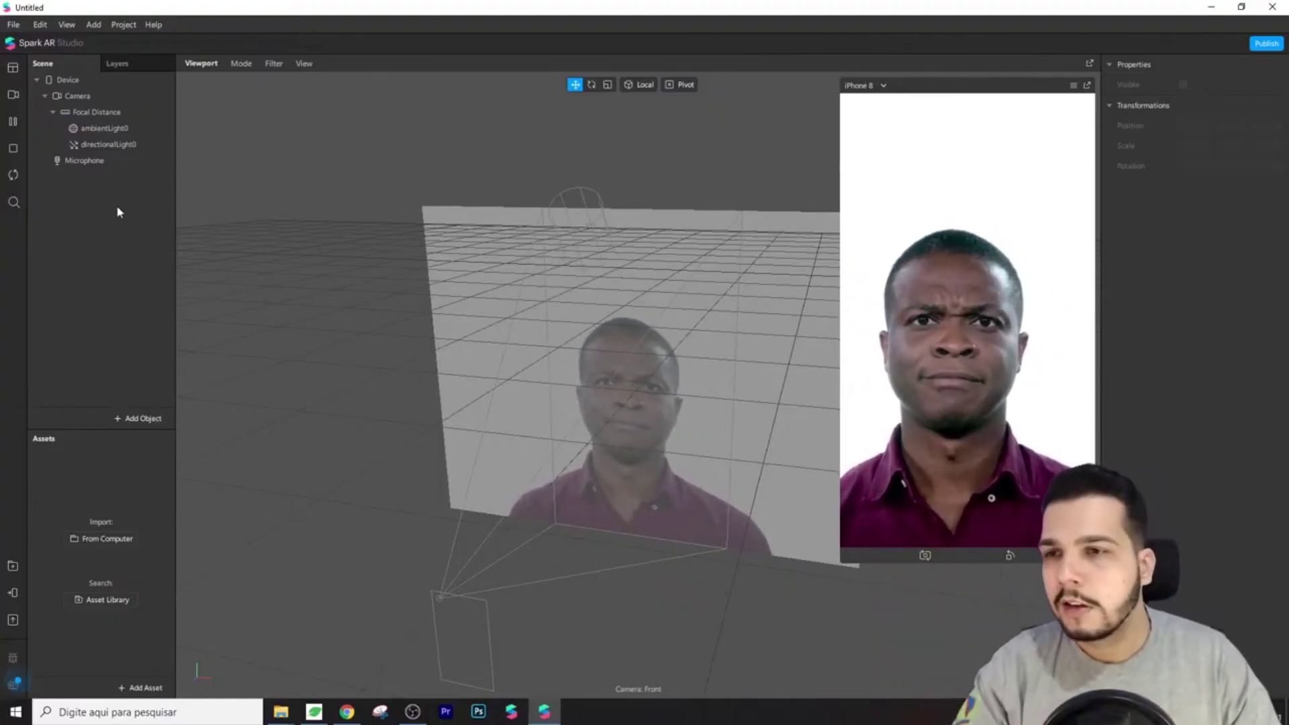
Add a rectangle object to the scene
right_click(79, 187)
mouse_move(114, 199)
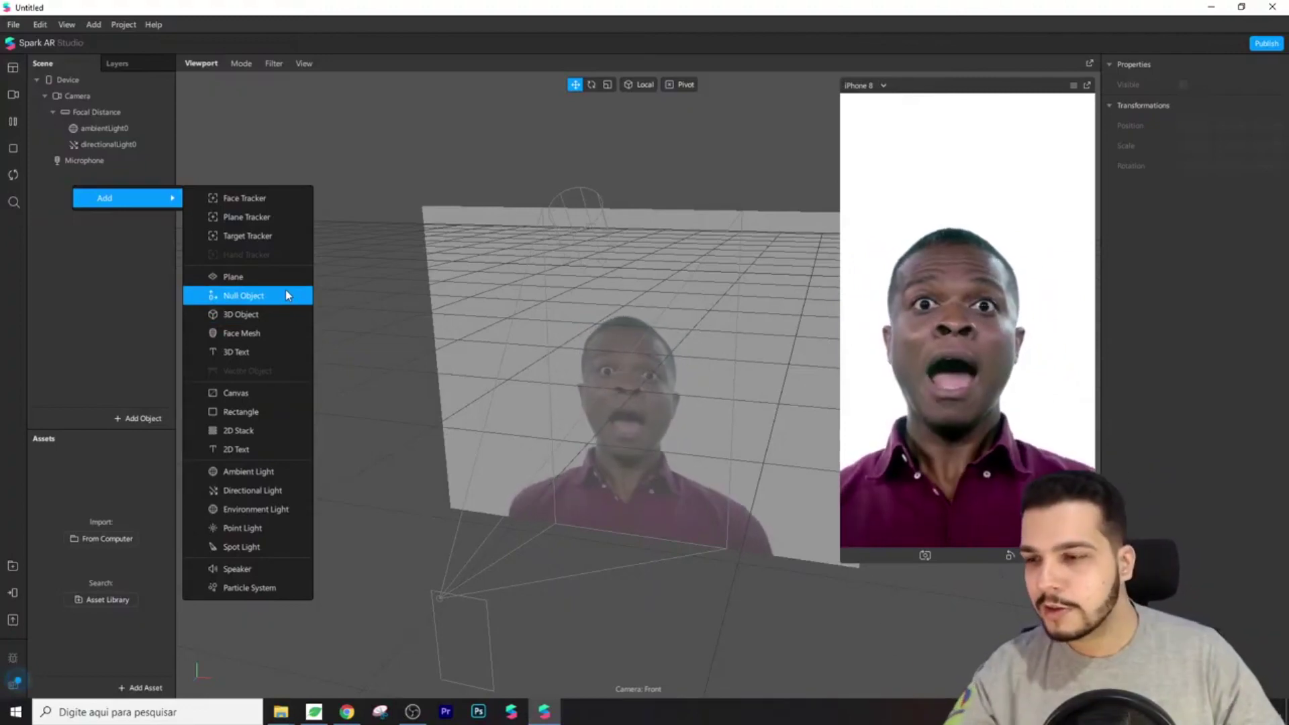
right_click(107, 193)
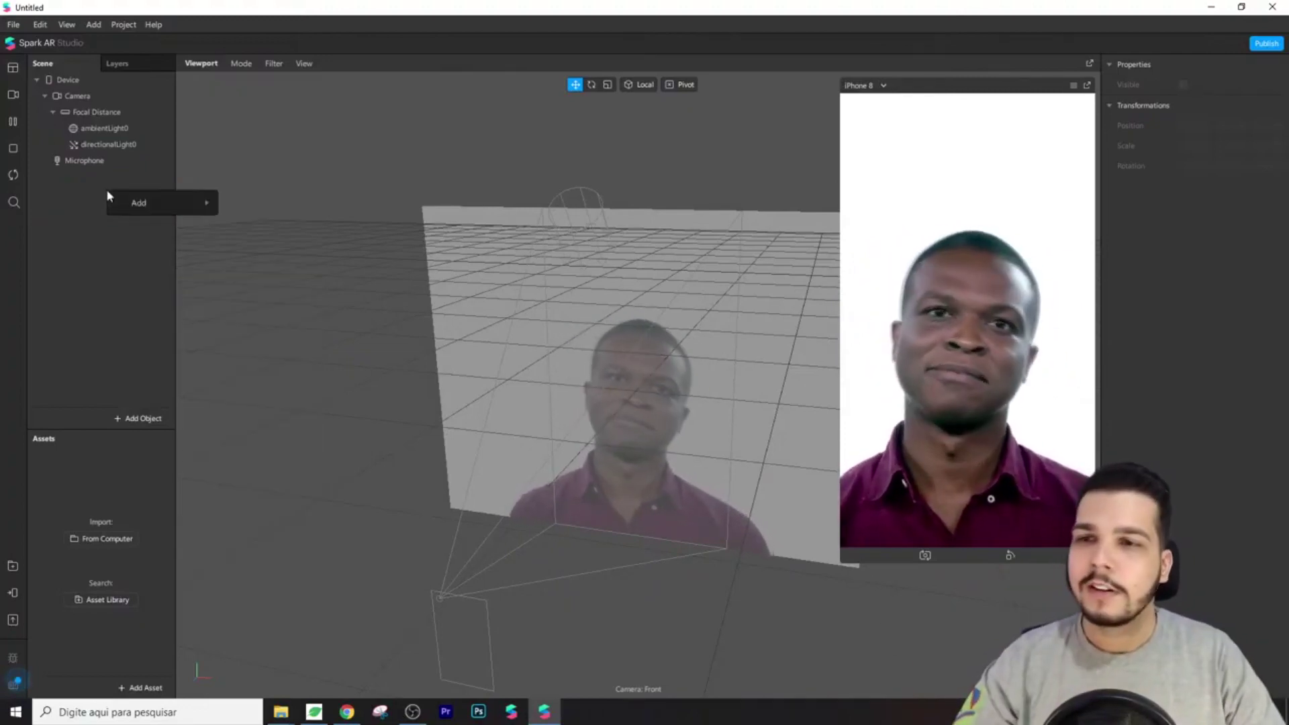
mouse_move(155, 202)
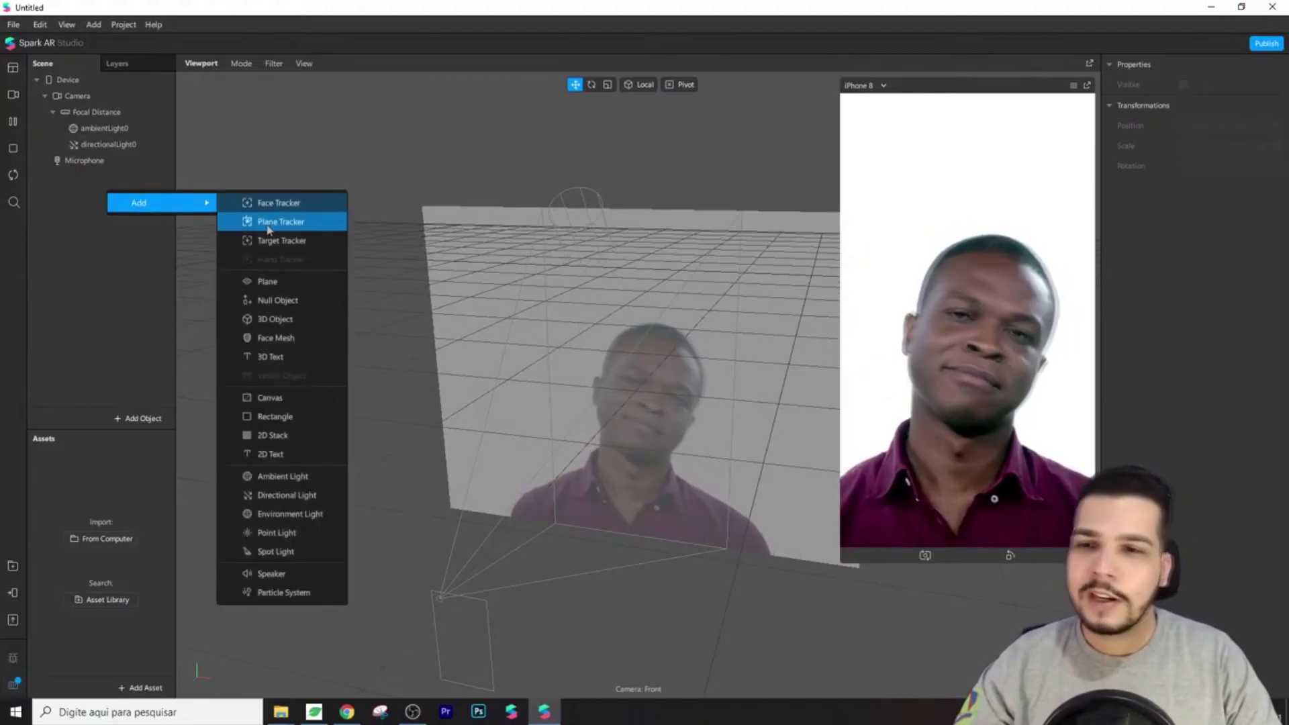
left_click(308, 417)
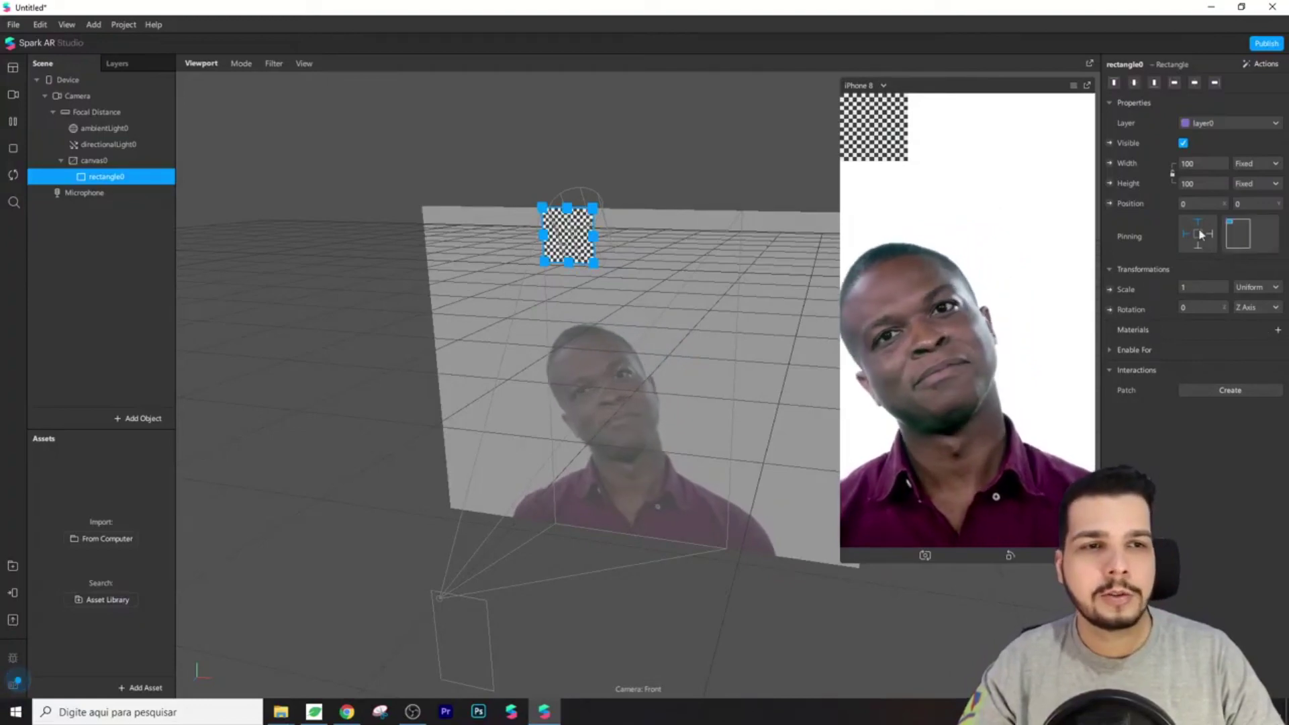
Create a new material for the rectangle and rename it "material ground"
left_click(1277, 330)
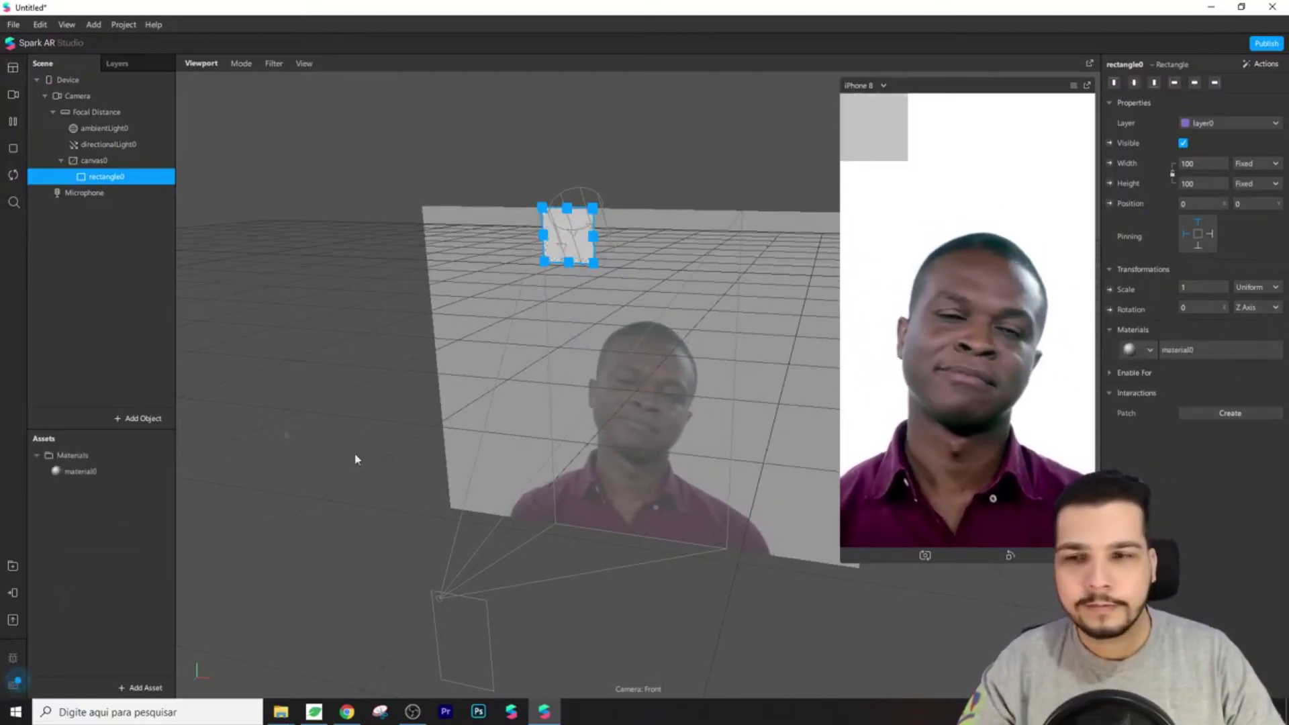
double_click(121, 472)
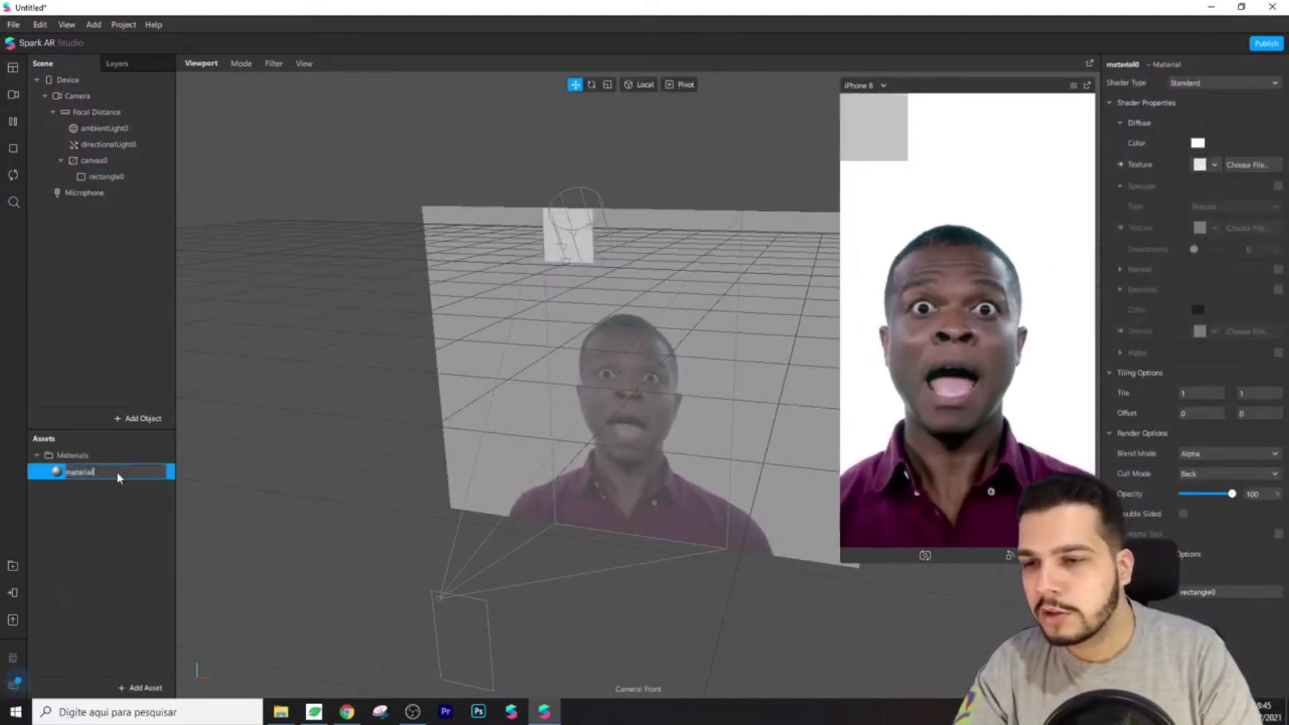
type("material ground")
key("Return")
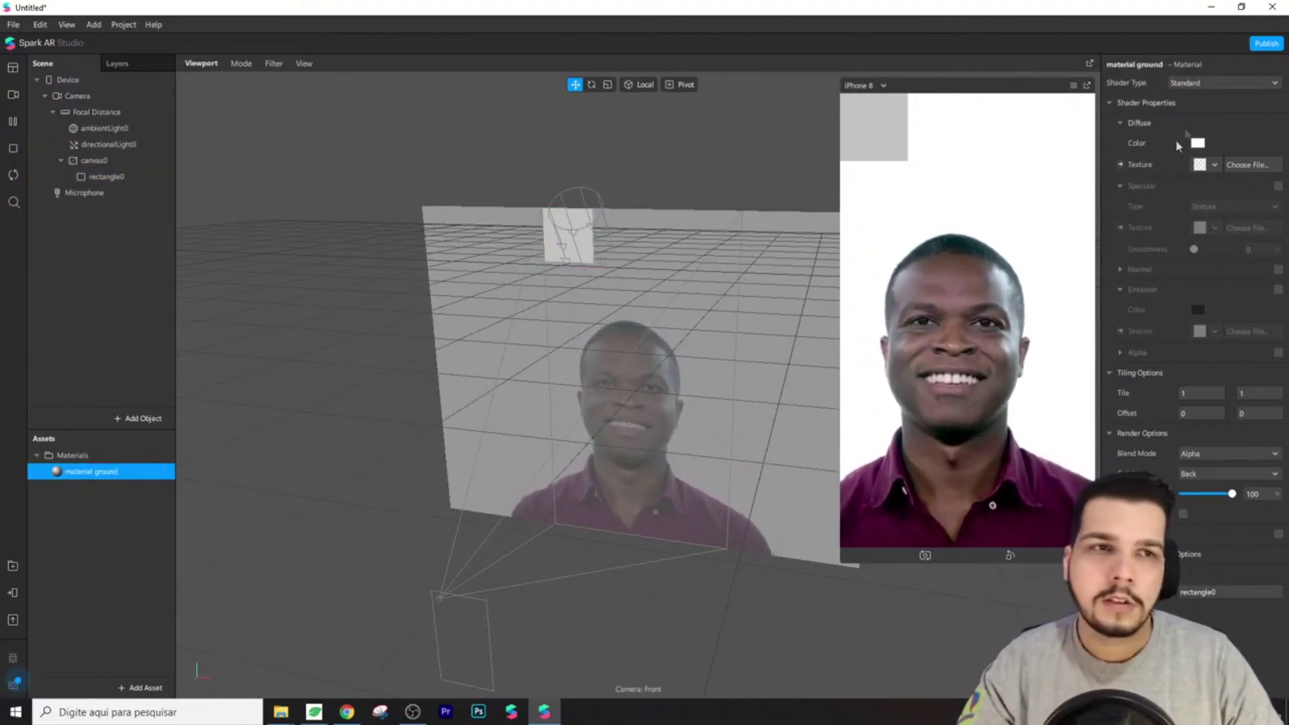
Set the material ground shader to Flat and import ground.png as its texture
left_click(1211, 84)
left_click(1208, 86)
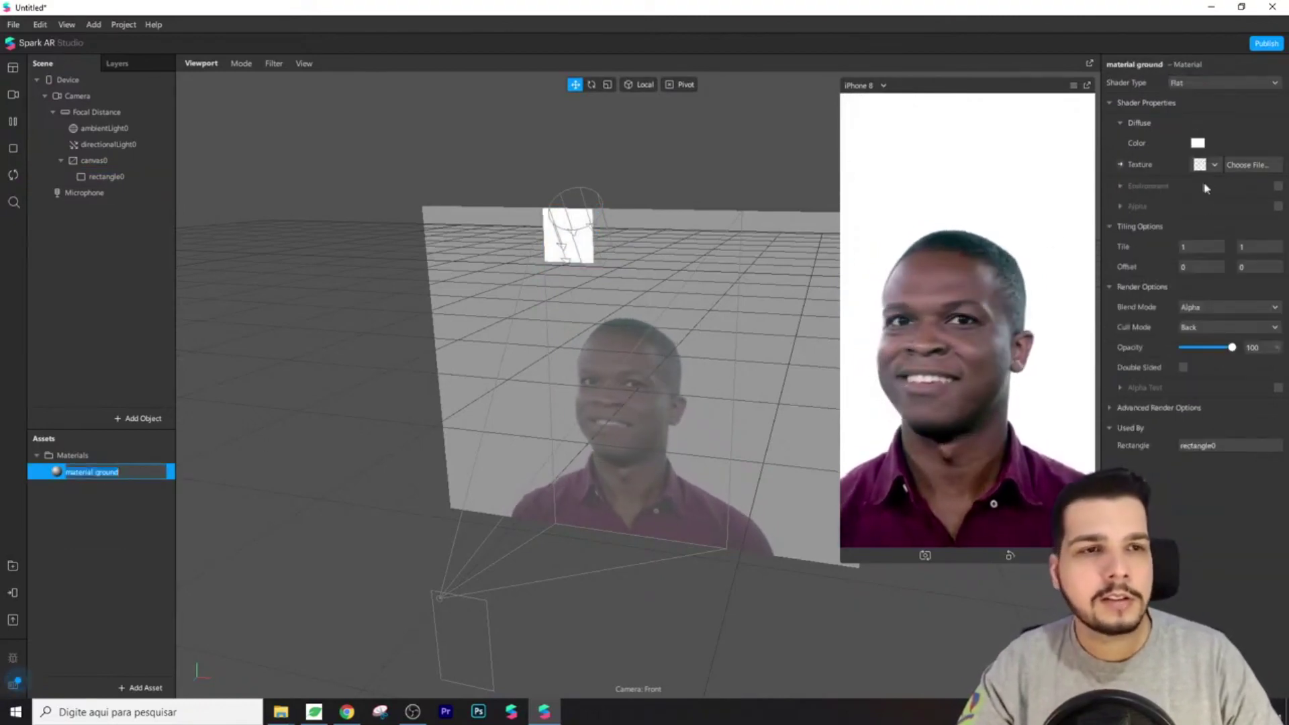
left_click(1199, 167)
left_click(1202, 187)
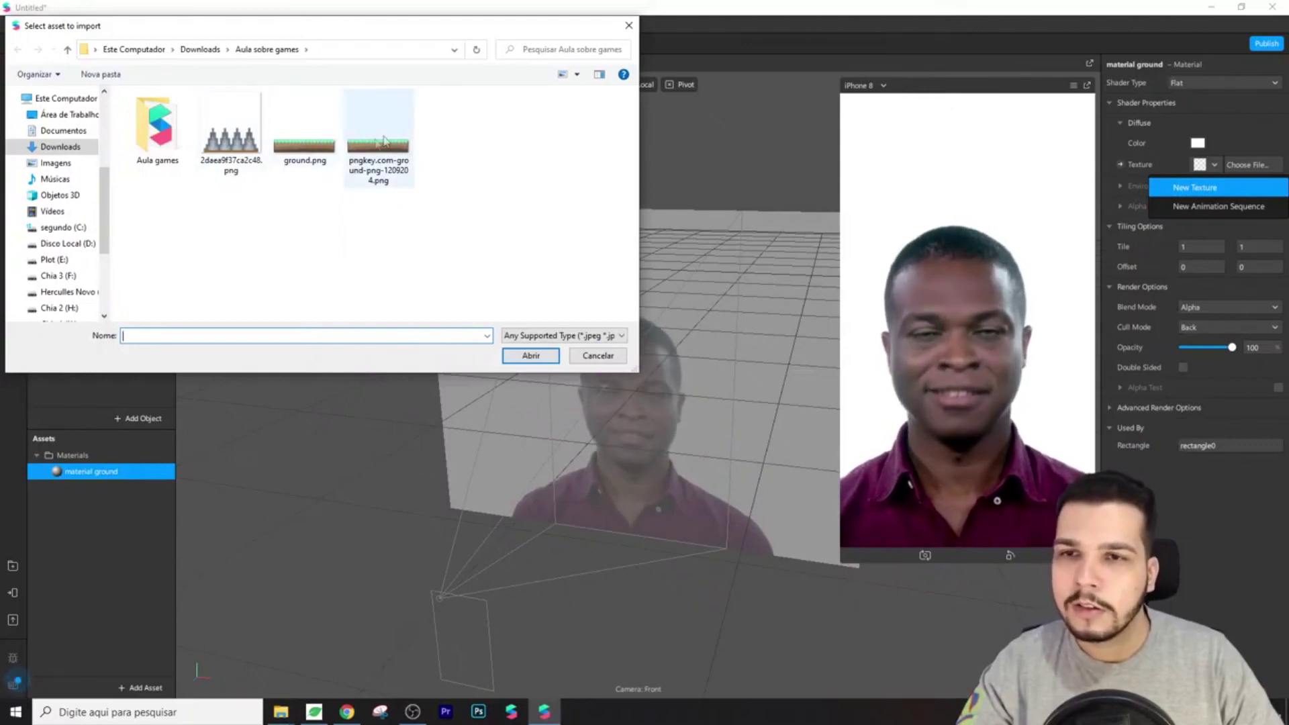
double_click(304, 145)
left_click_drag(593, 267, 567, 161)
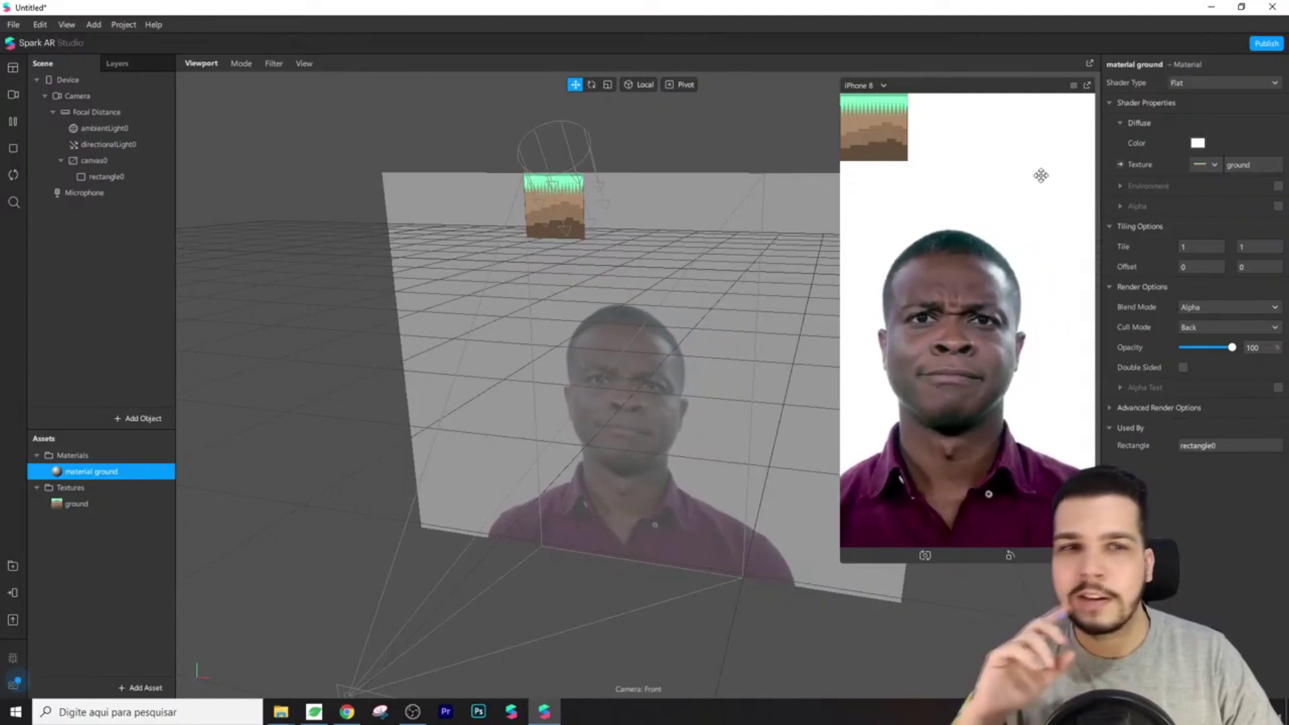
Align the rectangle to the screen's bottom edge, set its width to 100 Relative and centre it horizontally
left_click(120, 180)
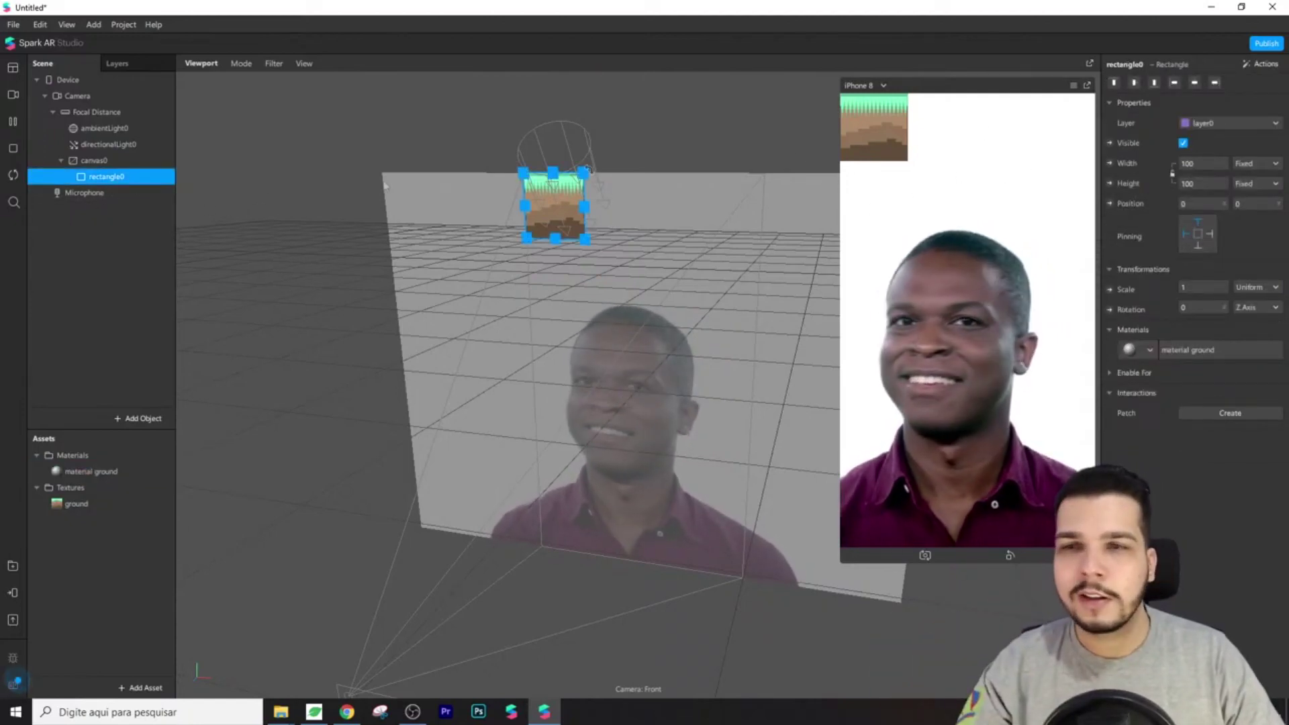
left_click(1155, 84)
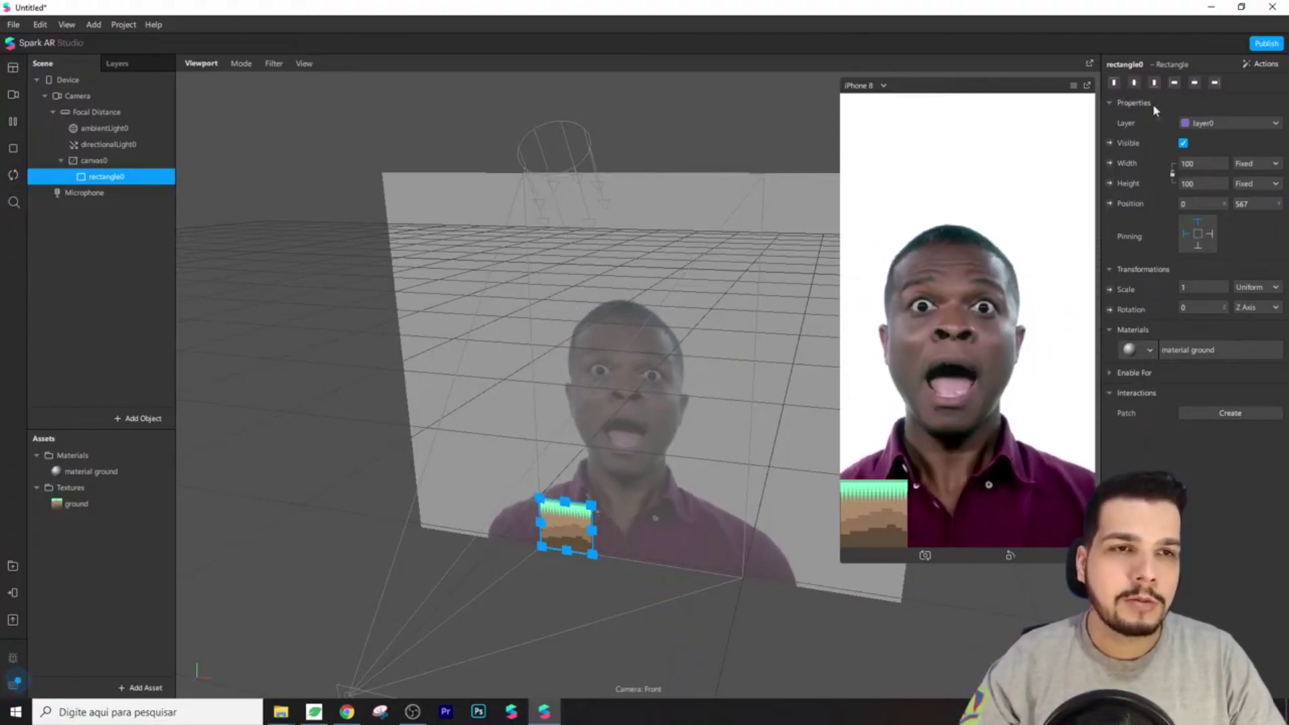
left_click(1194, 83)
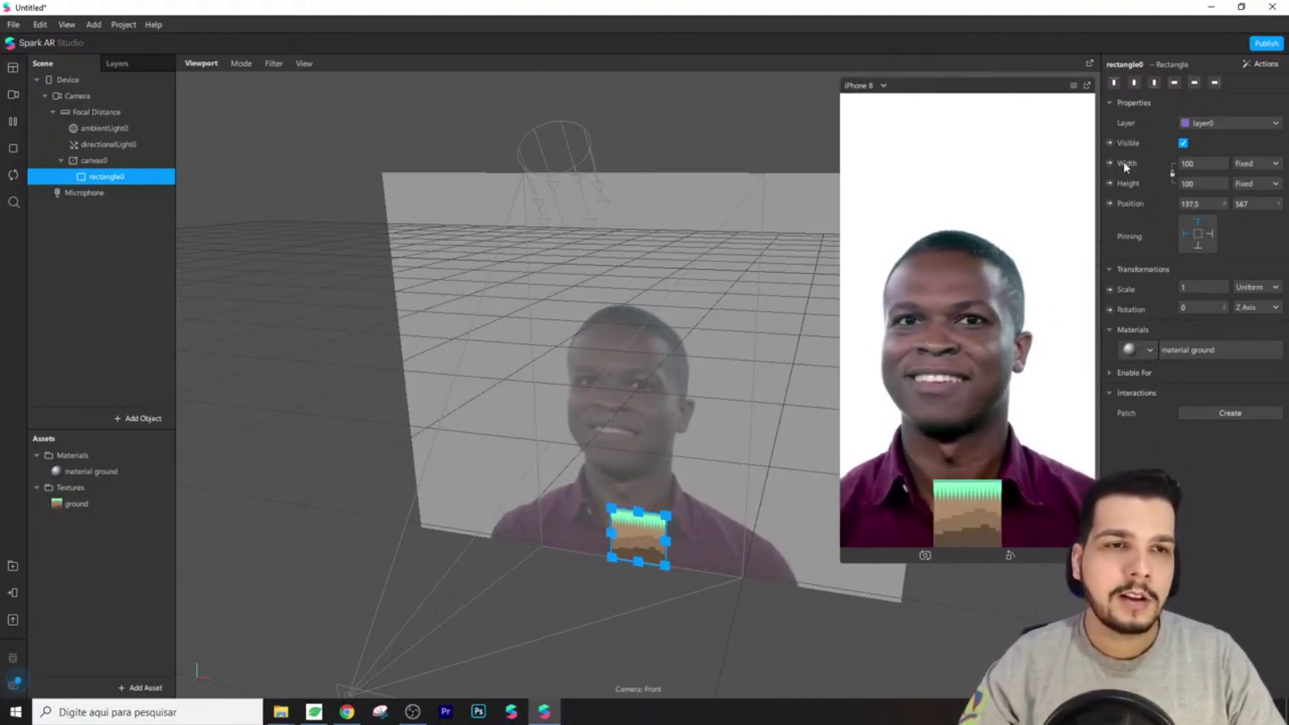
left_click(1197, 185)
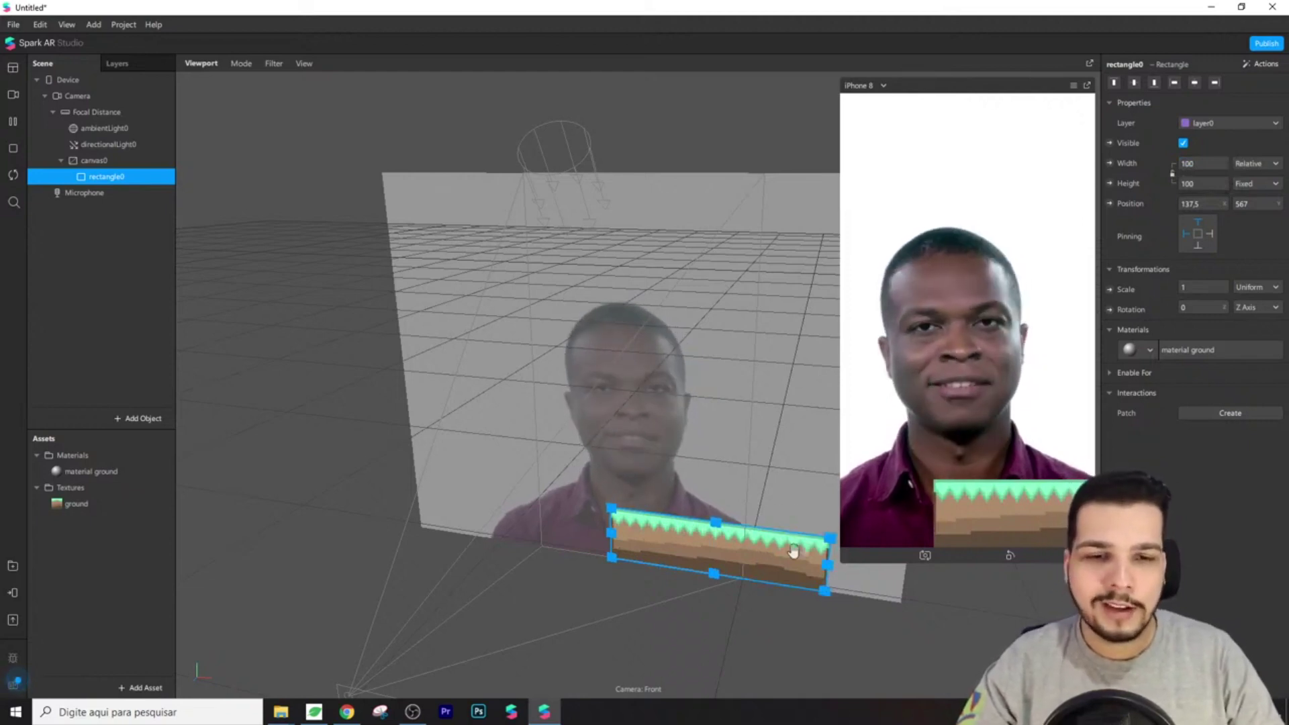
left_click(1195, 86)
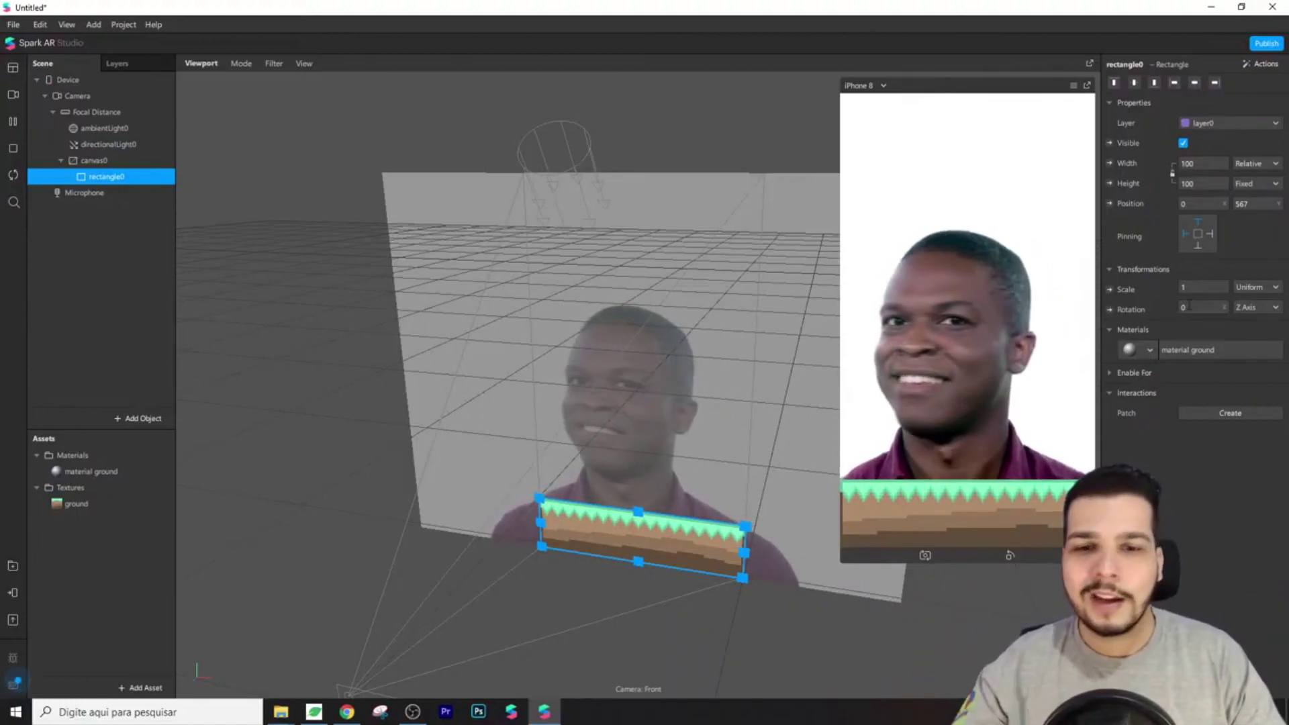
Preview the ground's placement on the LG G6, Samsung Galaxy S7 and Google Pixel 2 screens
left_click(865, 85)
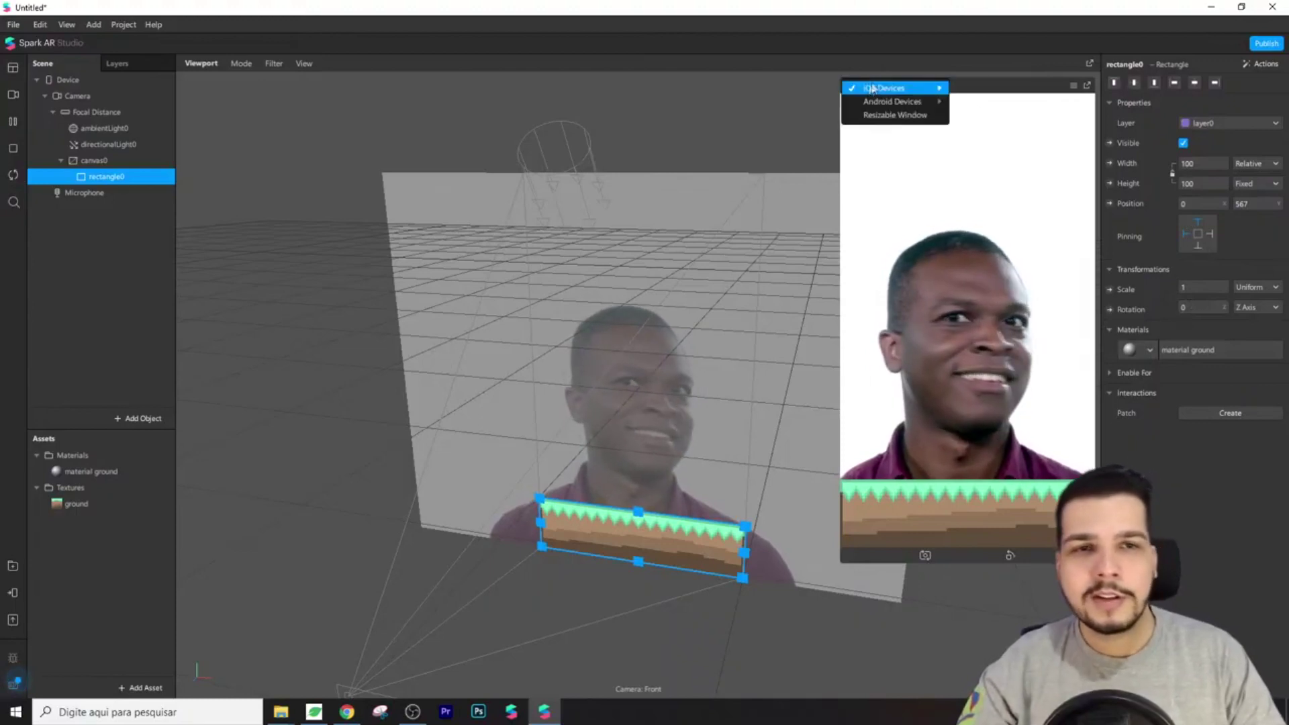
mouse_move(906, 107)
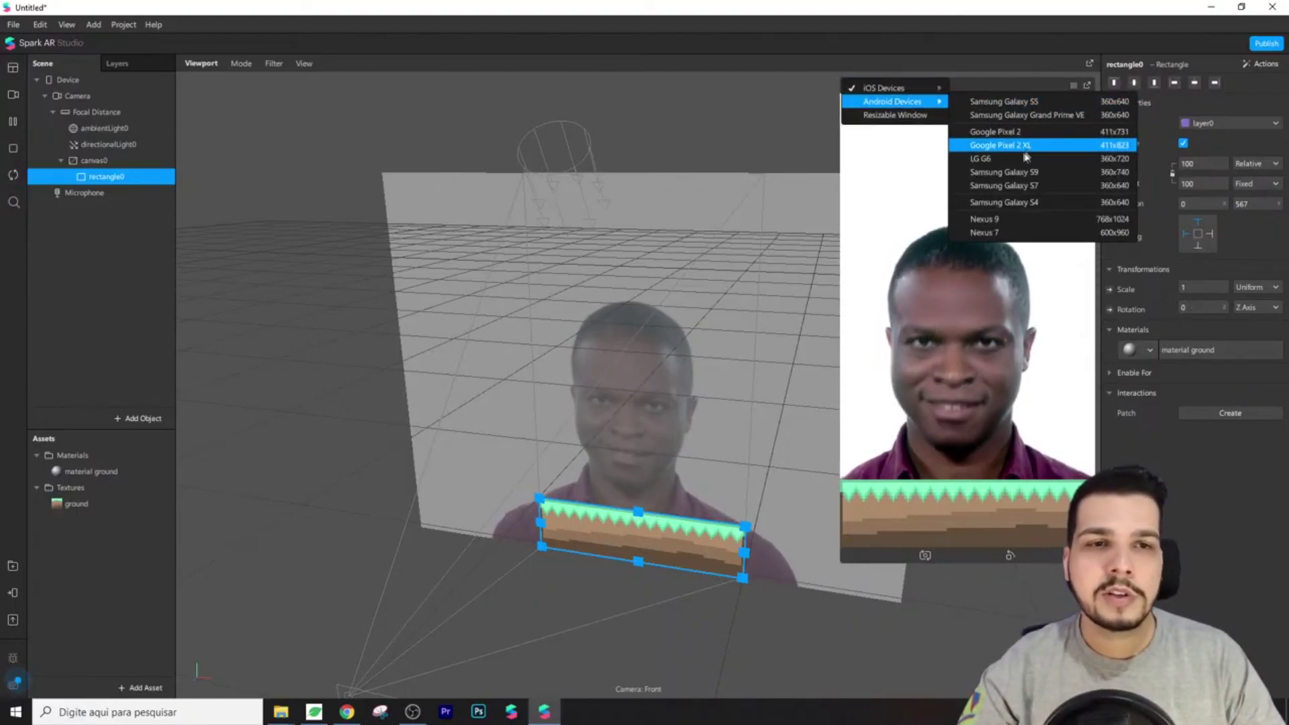
left_click(986, 159)
left_click(869, 85)
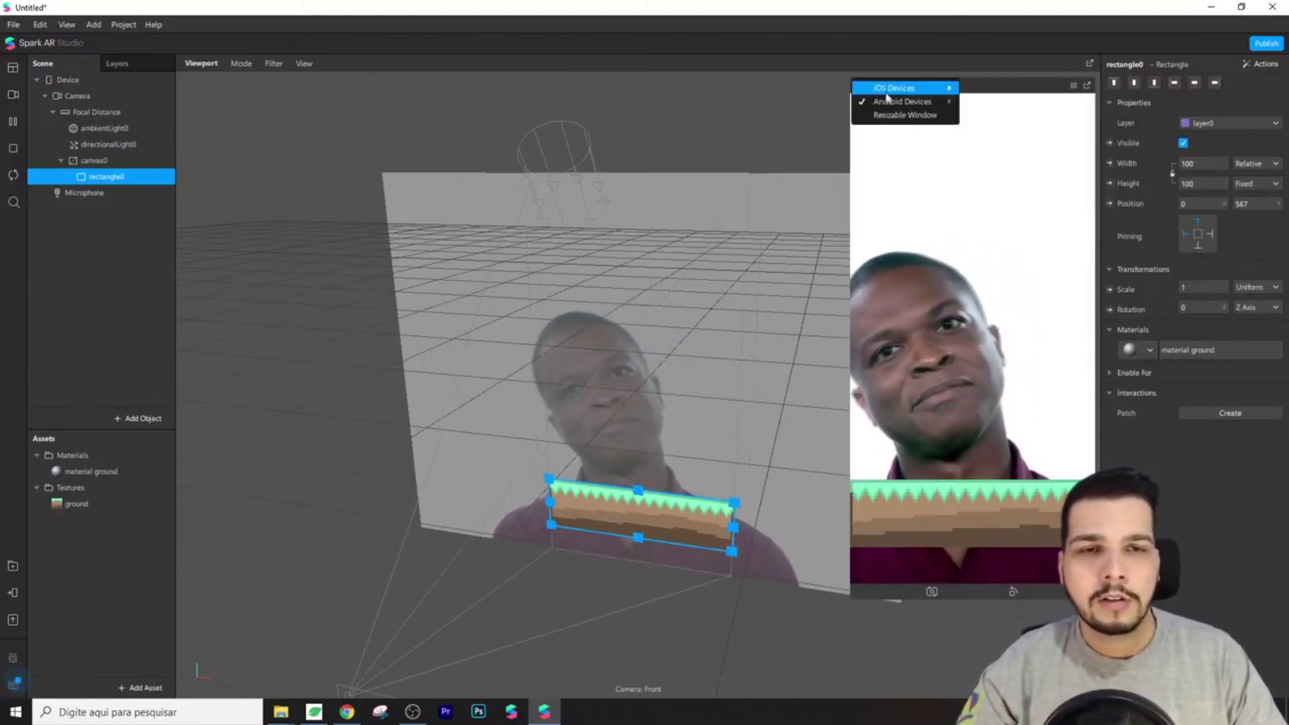
mouse_move(898, 102)
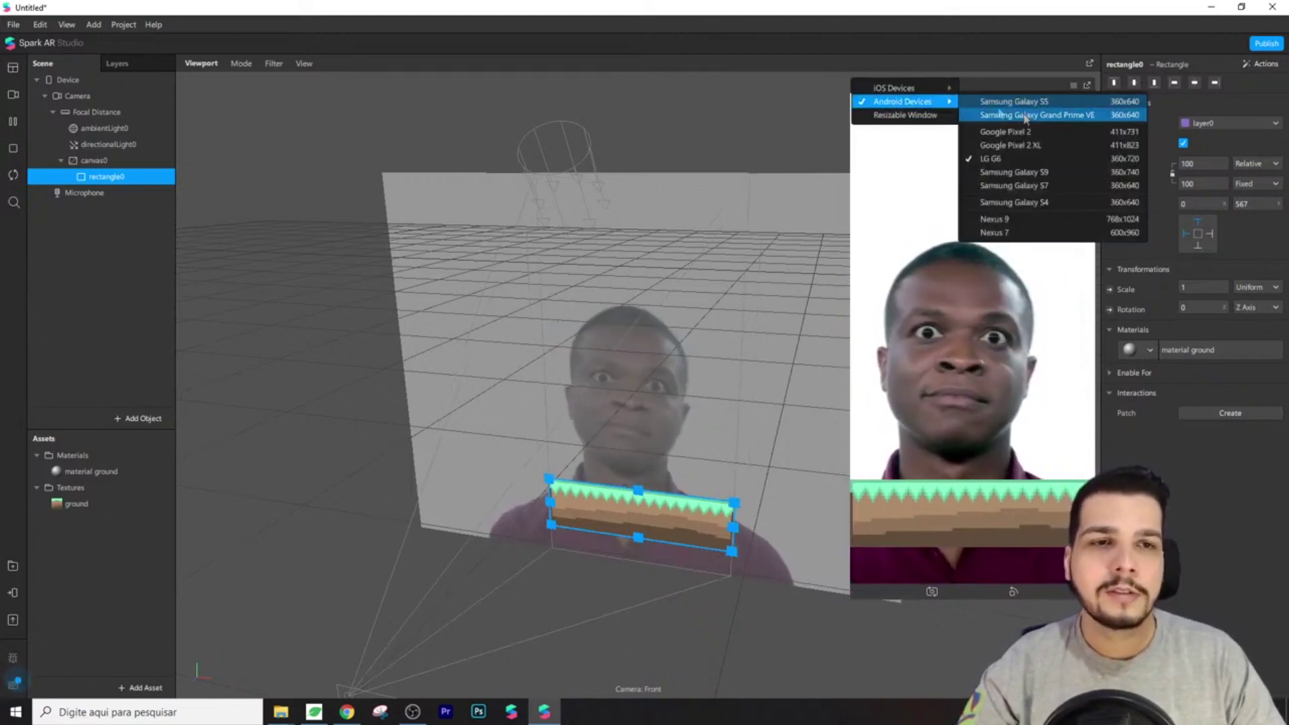
left_click(1053, 190)
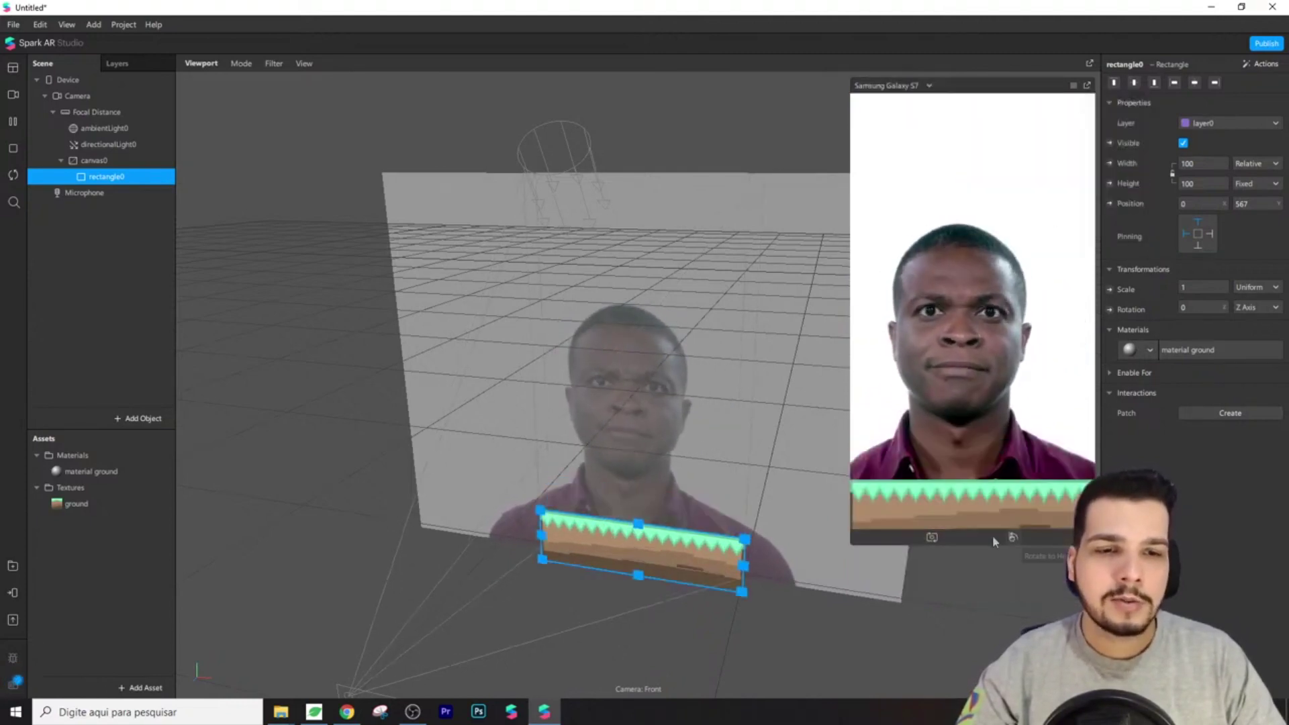
left_click(912, 85)
mouse_move(933, 102)
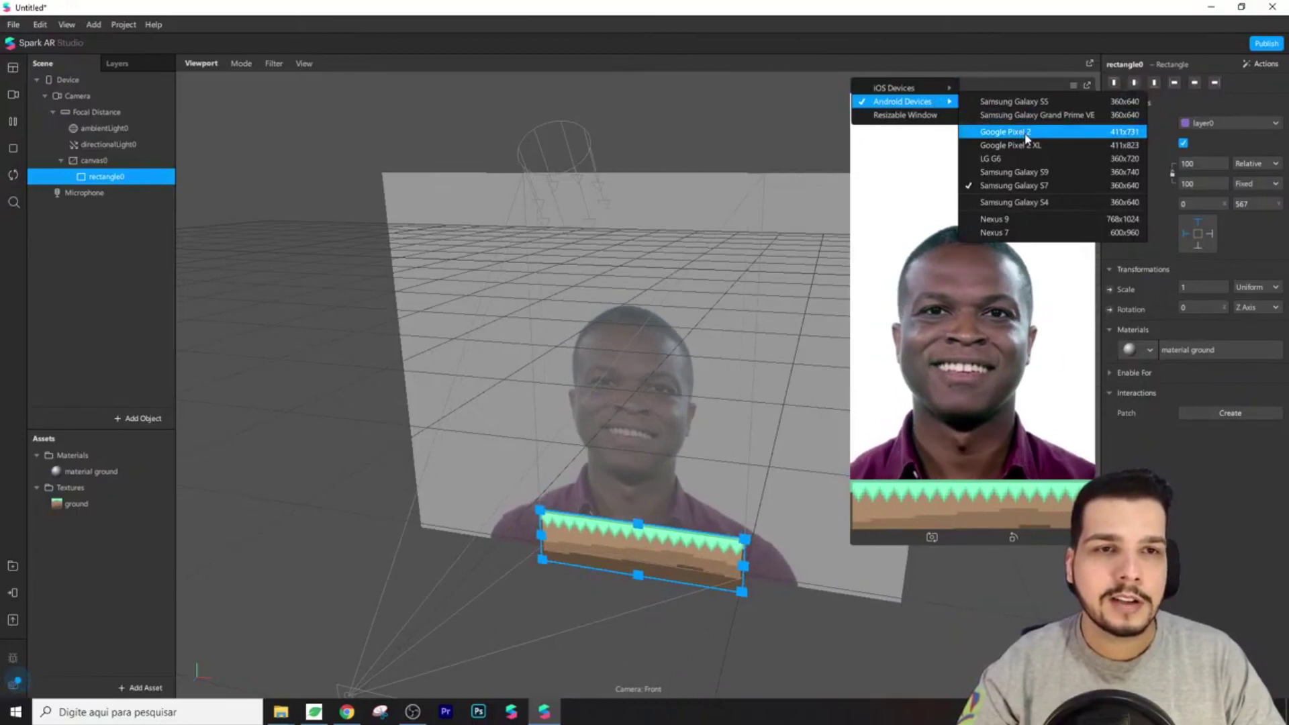
left_click(1004, 131)
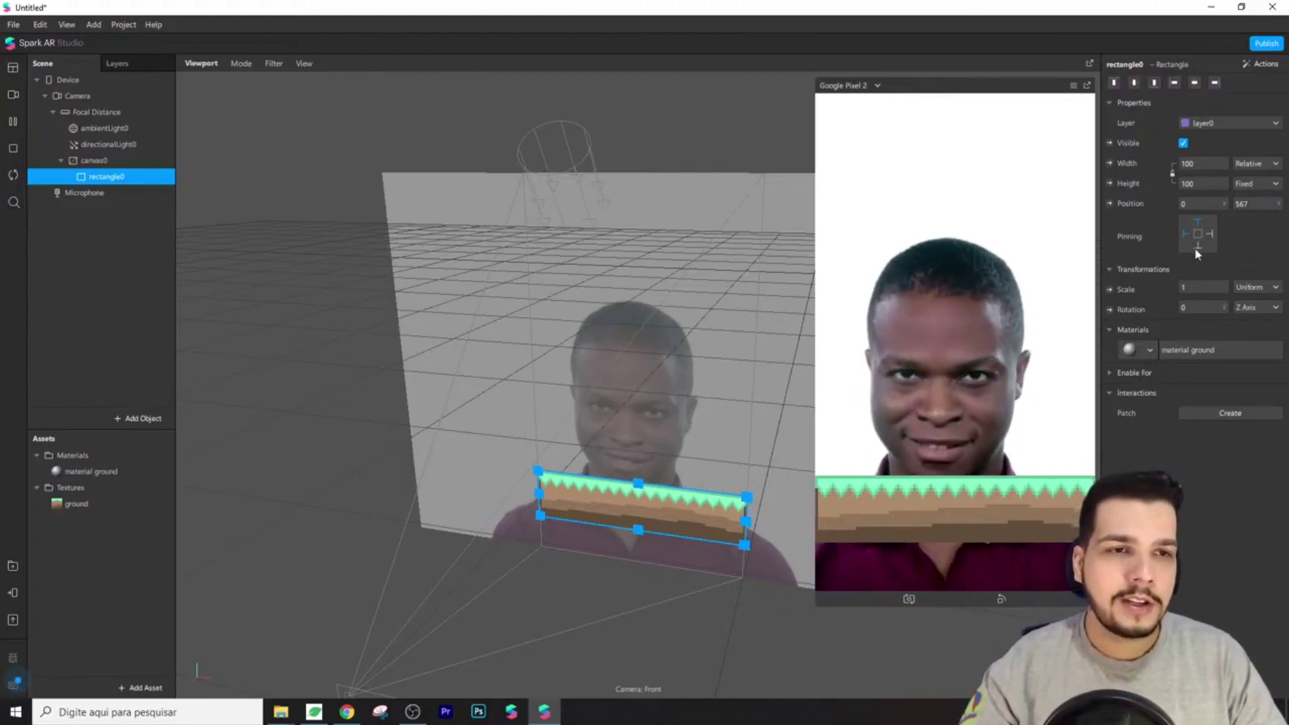
Pin the ground rectangle to the bottom edge instead of the top, keeping Relative width, and align it to the screen bottom
left_click(1209, 234)
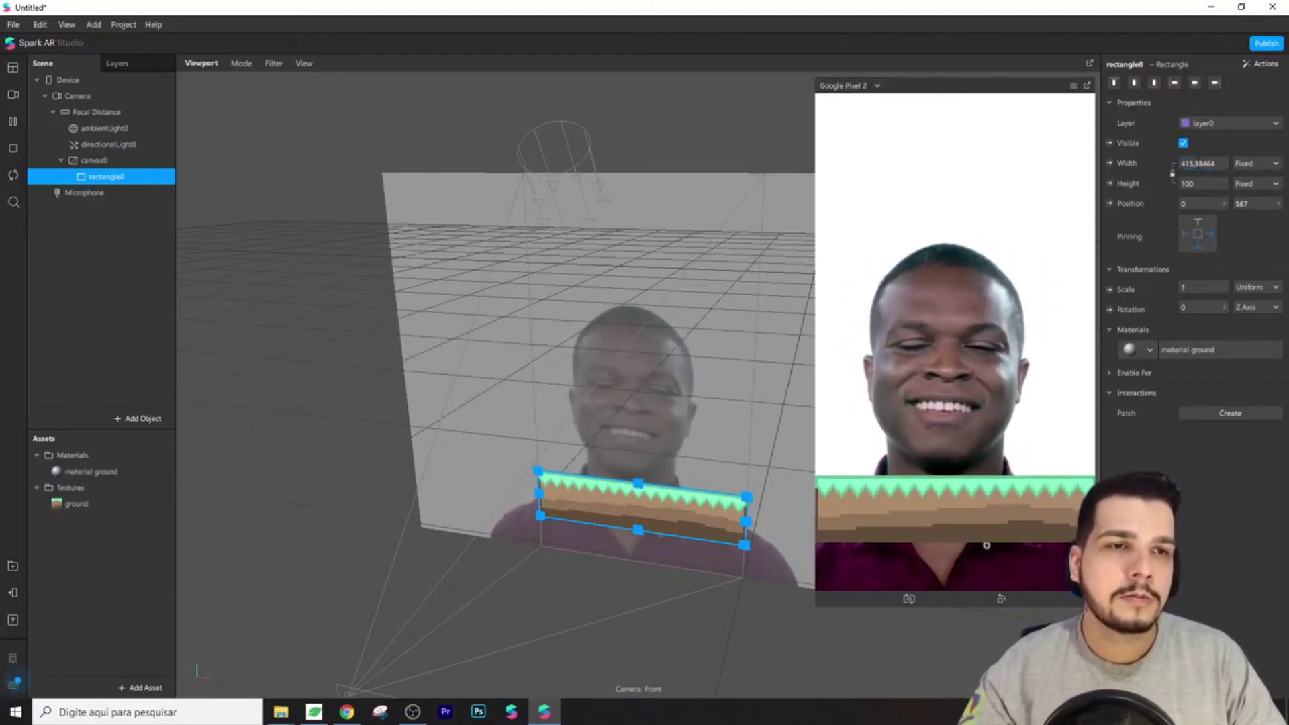
key("ctrl+z")
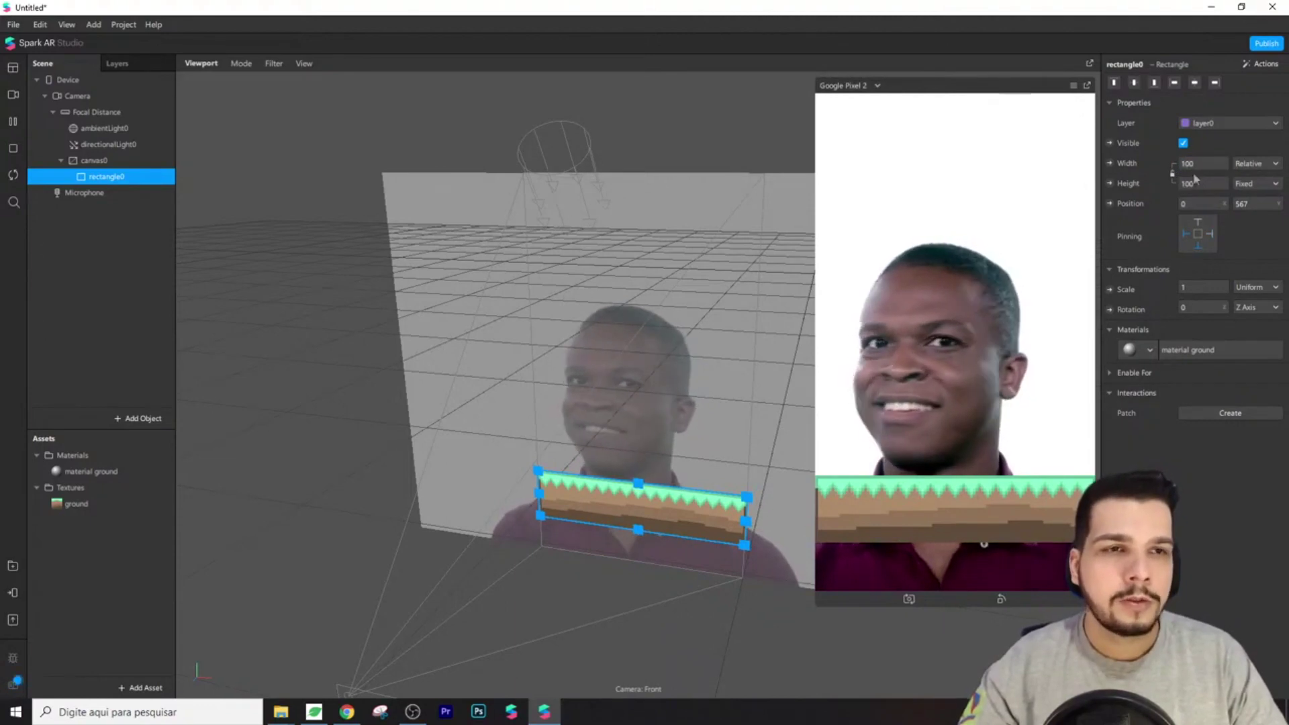
left_click(1153, 83)
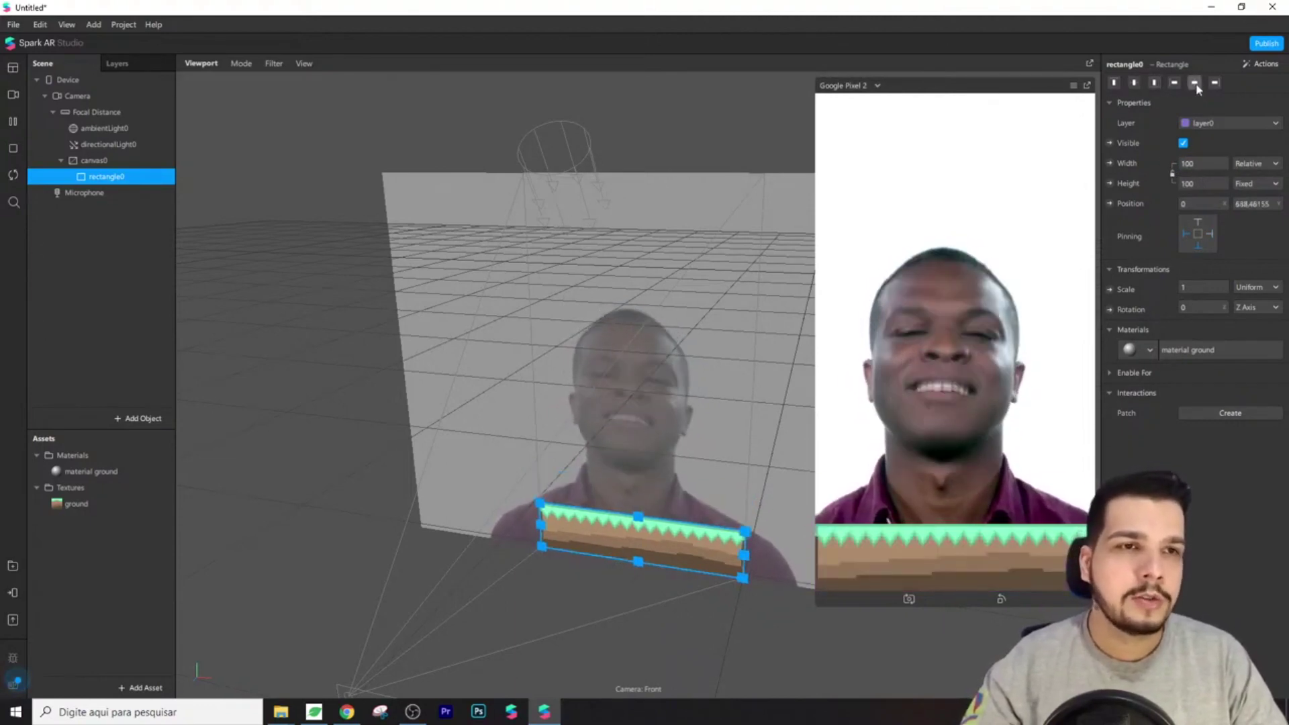
Check the bottom-pinned ground on the iPhone 8, LG G6, Samsung Galaxy S4 and Nexus 9 previews
left_click(847, 85)
mouse_move(863, 88)
left_click(955, 89)
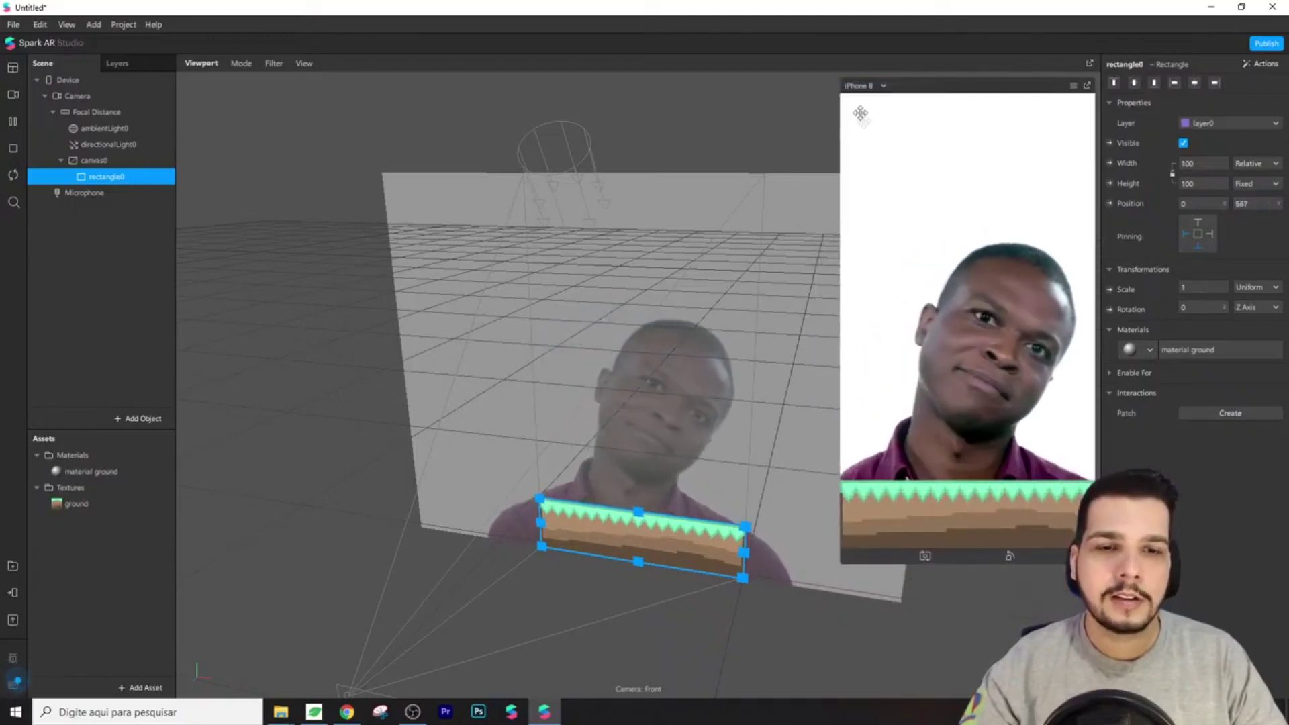
left_click(857, 86)
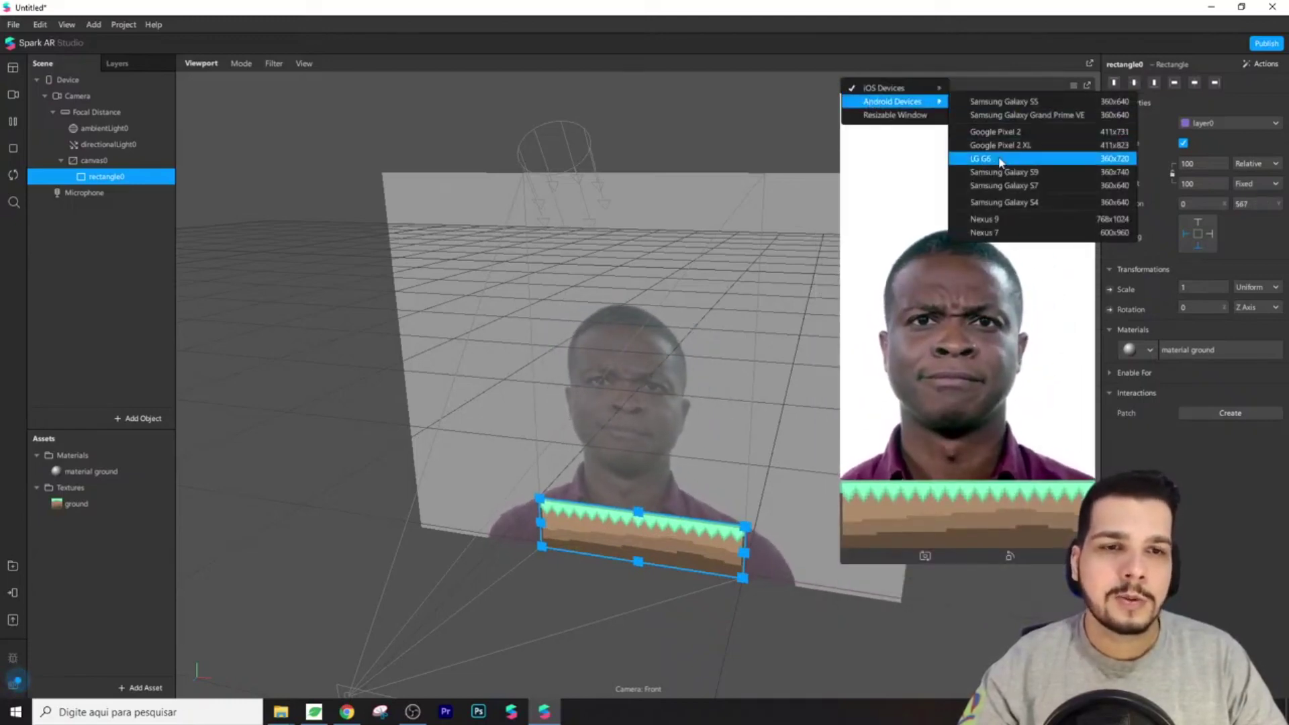
left_click(1007, 145)
left_click(861, 86)
mouse_move(903, 105)
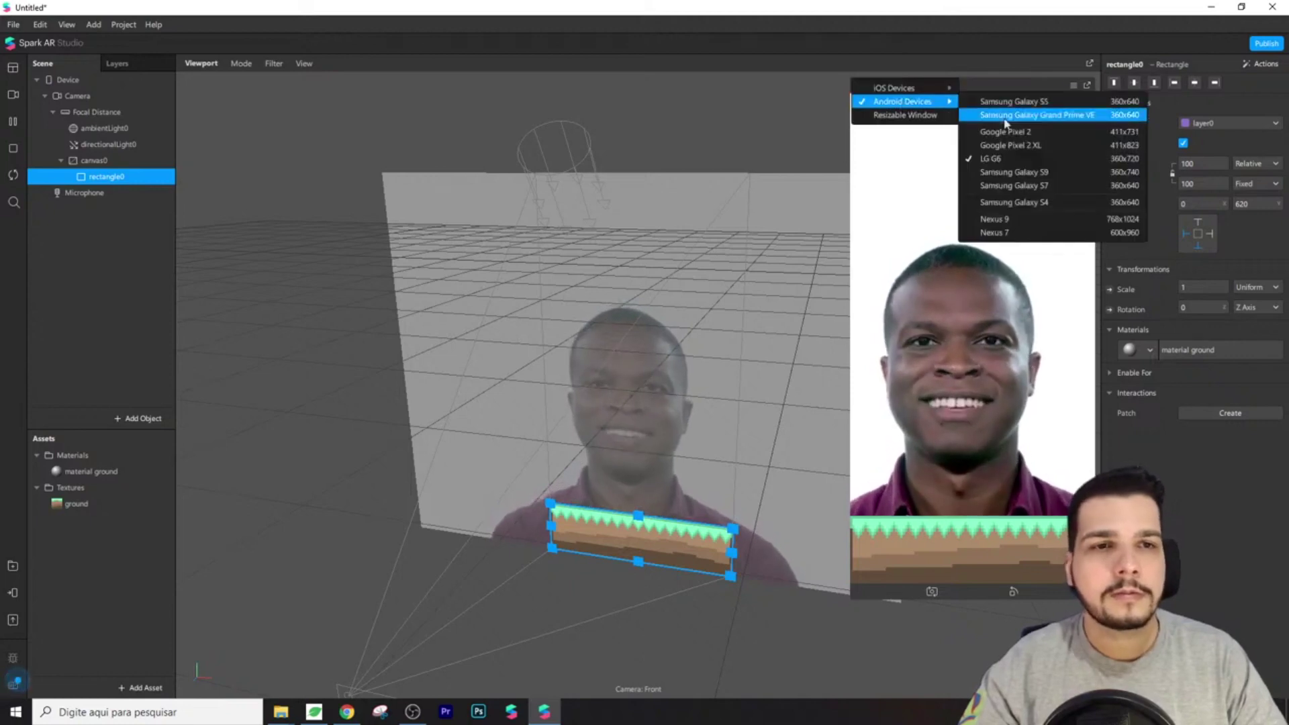
left_click(1019, 203)
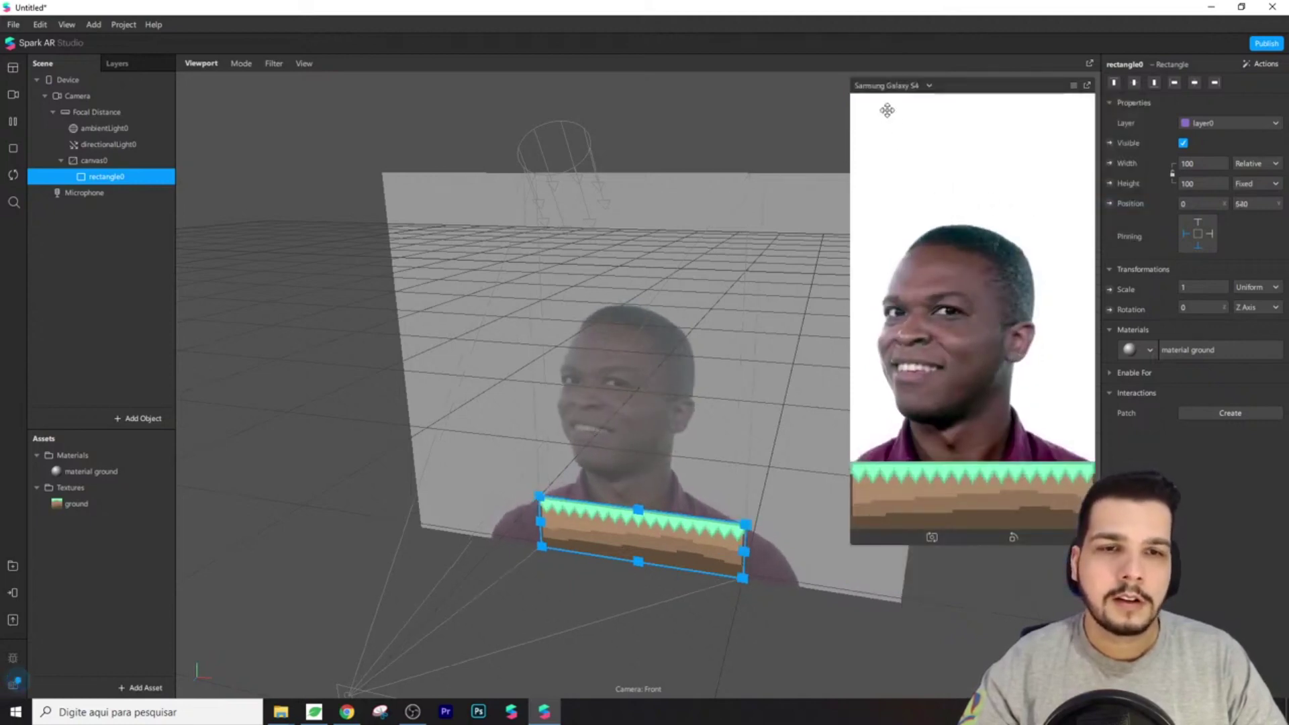
left_click(873, 86)
mouse_move(903, 101)
left_click(1020, 222)
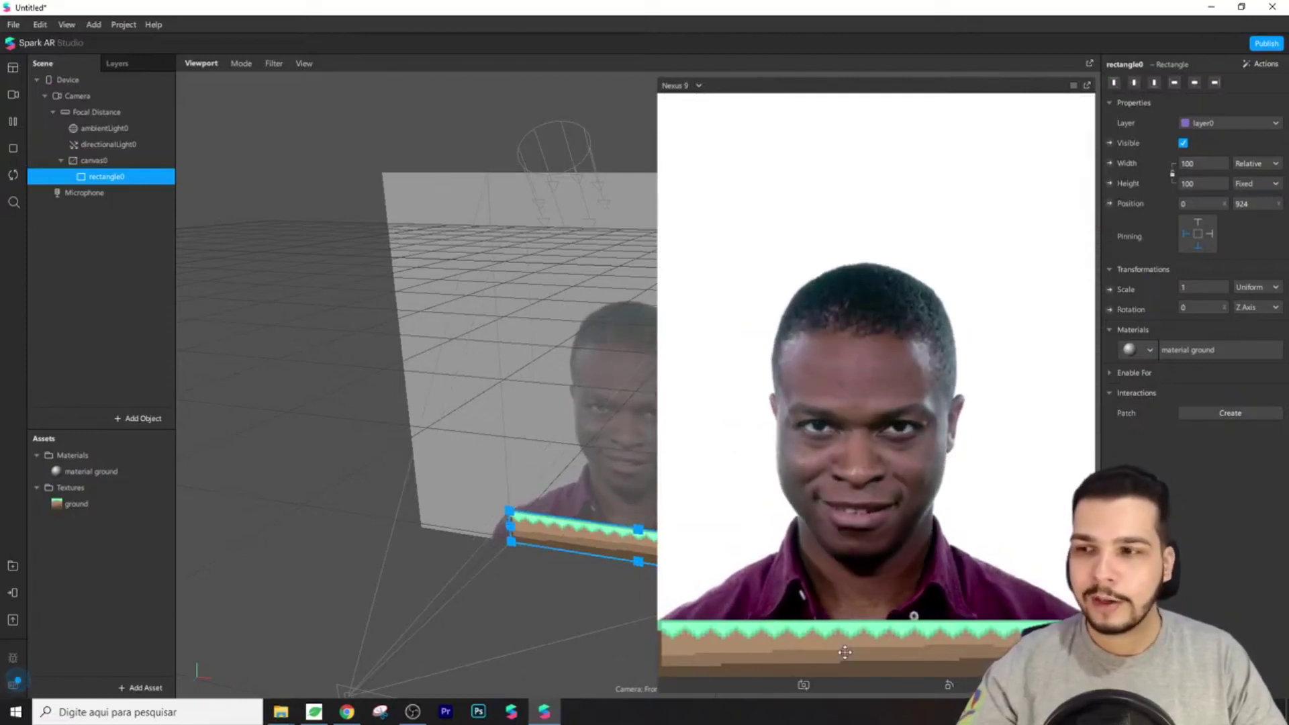
Return the device preview to iPhone 8 and enlarge the preview window
left_click(681, 86)
mouse_move(697, 88)
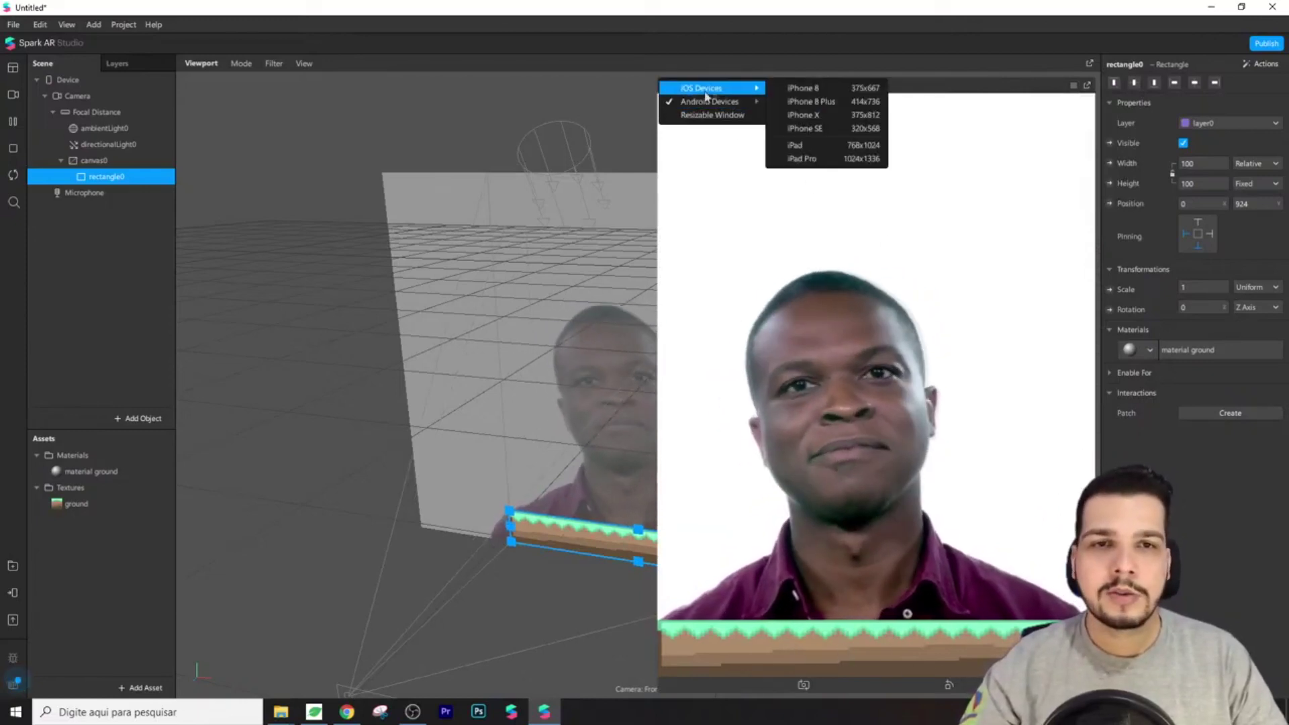
left_click(815, 102)
left_click_drag(881, 489, 817, 602)
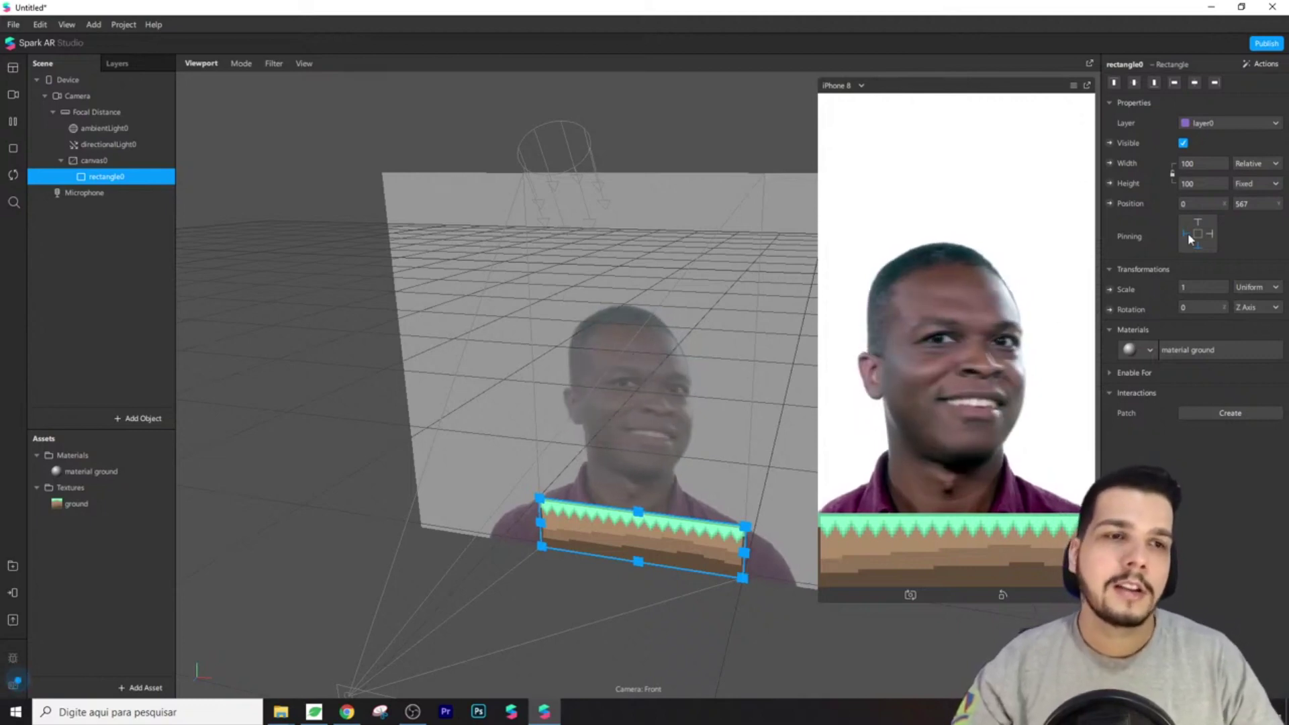
Pin the ground rectangle to the right edge as well and rename it "rectangle ground"
left_click(1209, 232)
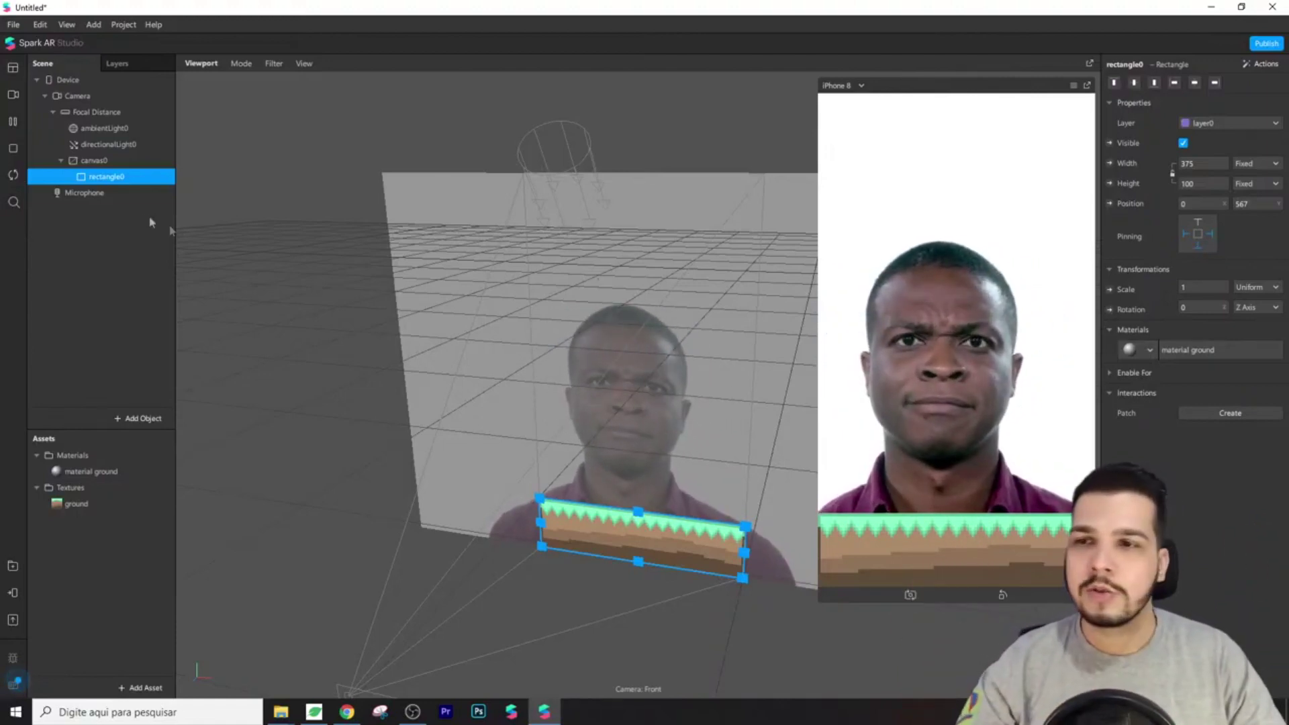
double_click(127, 178)
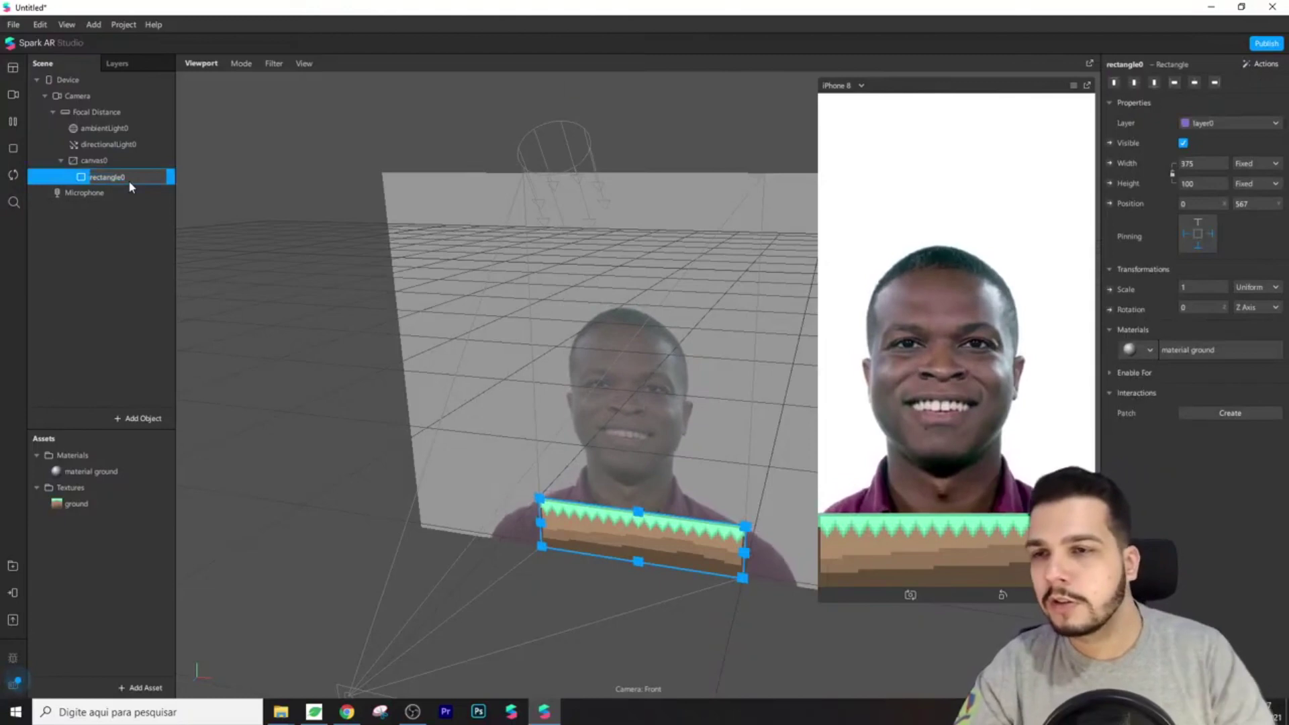
key("Return")
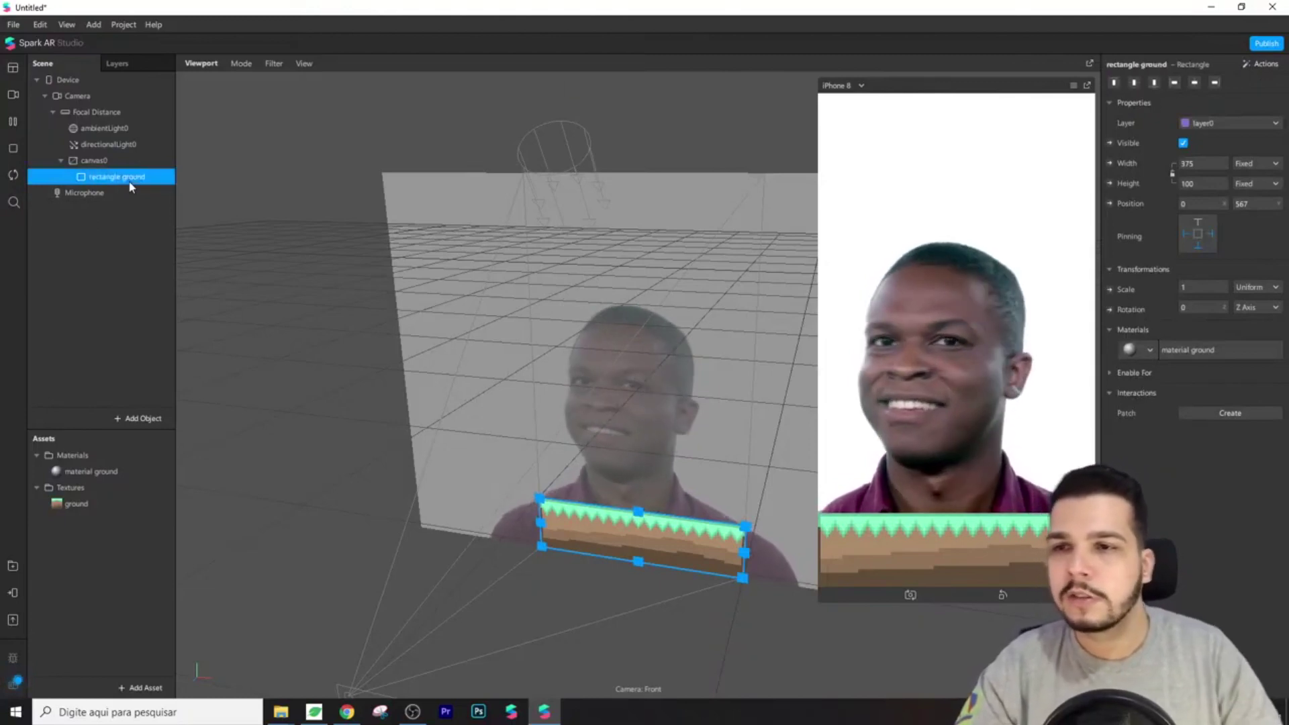
Add a plane to the scene and give it a new material
left_click(107, 225)
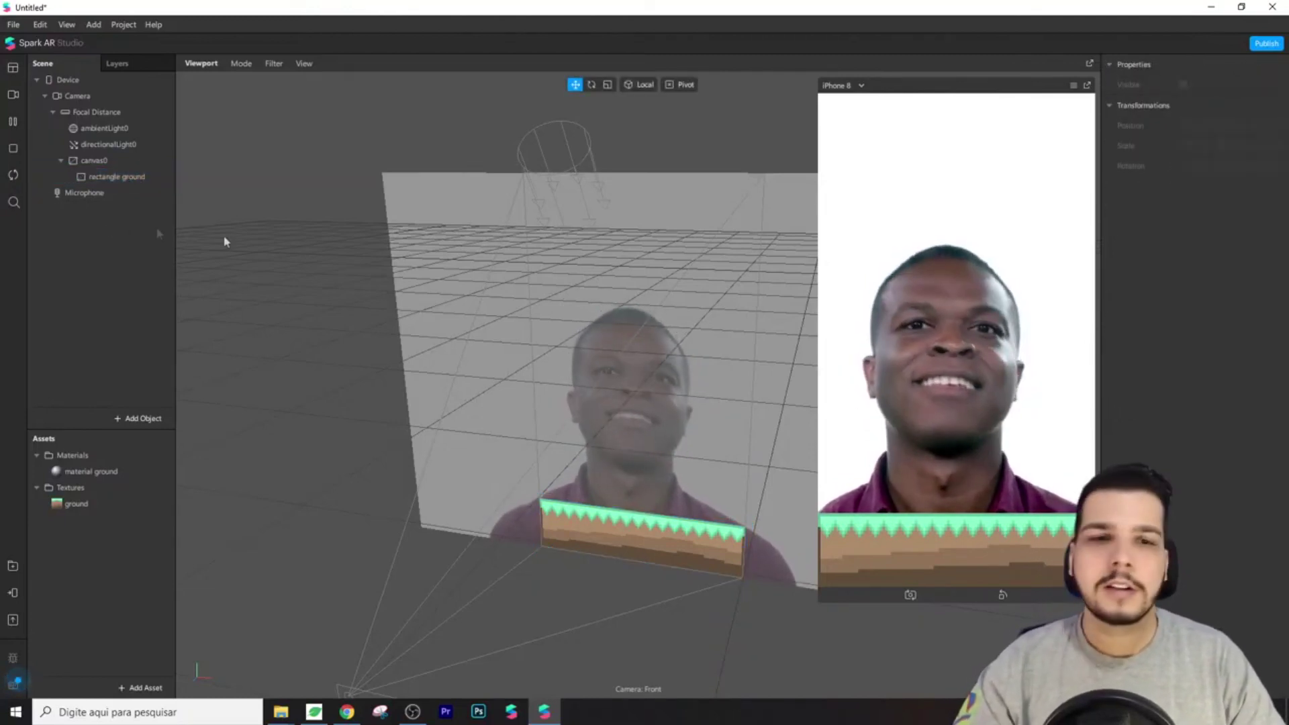
right_click(85, 215)
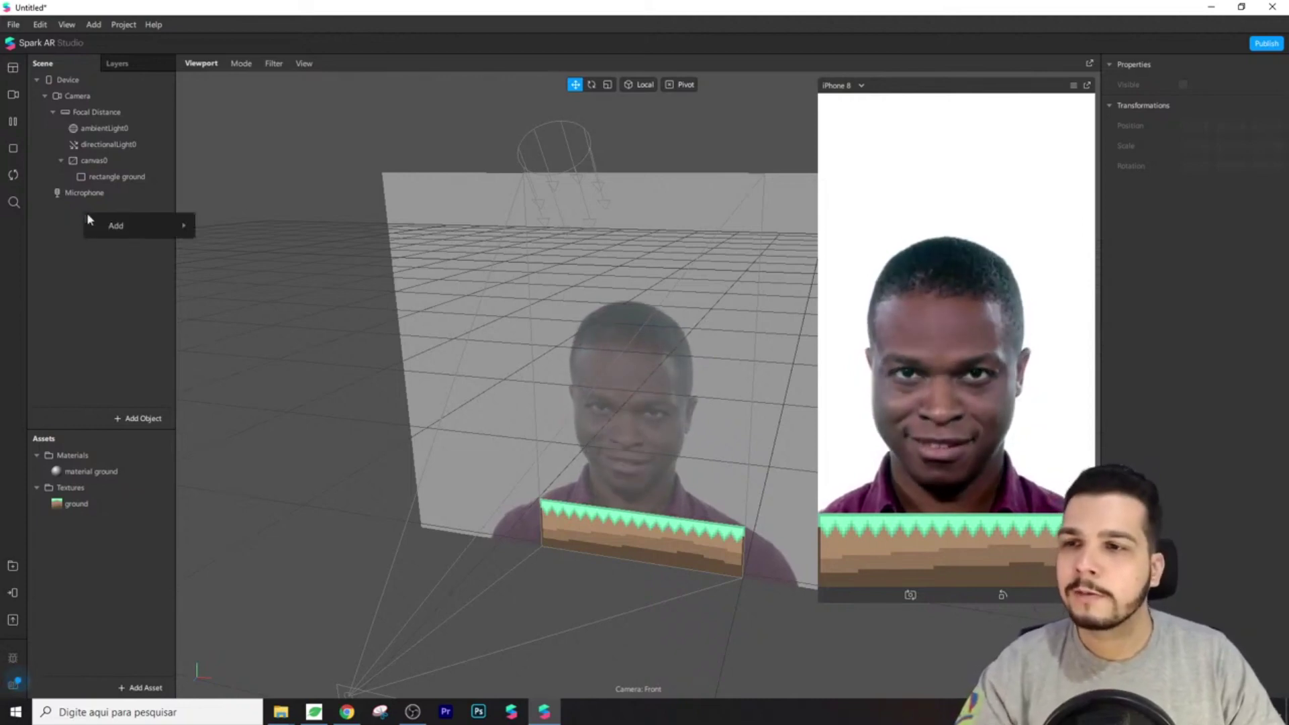
mouse_move(144, 225)
left_click(276, 306)
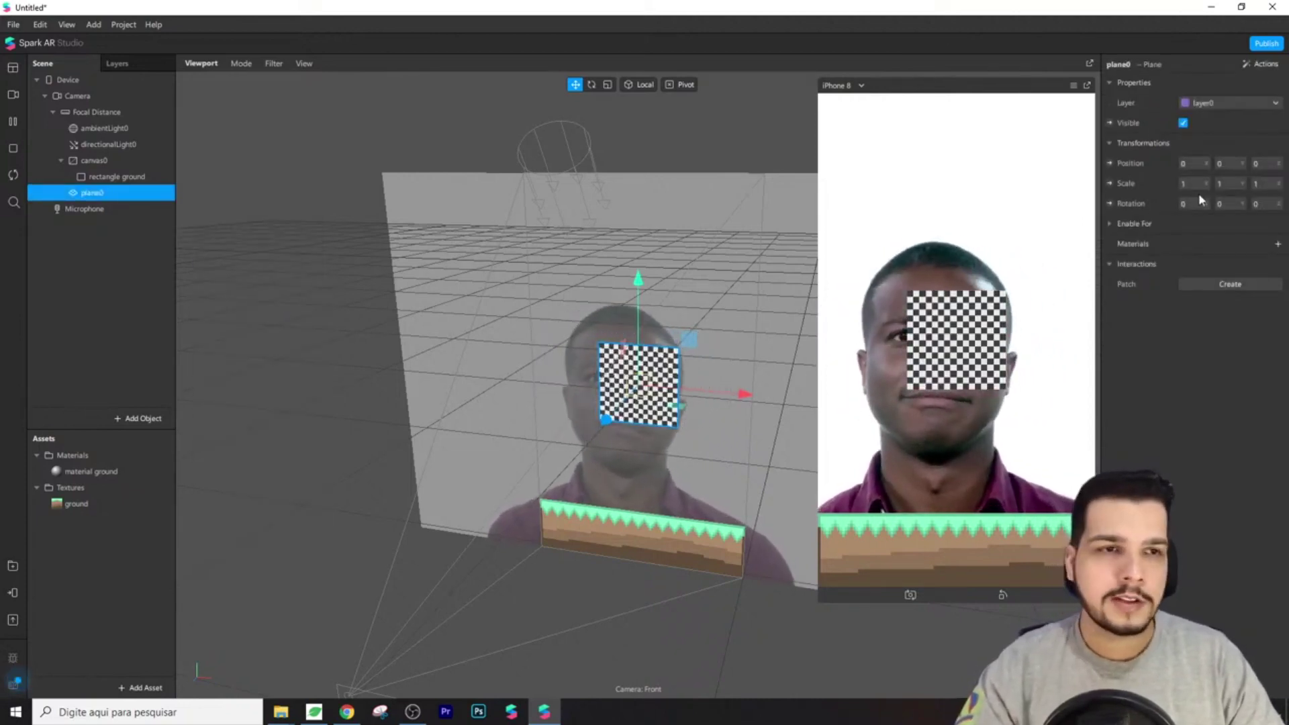
left_click(1277, 245)
left_click(1215, 302)
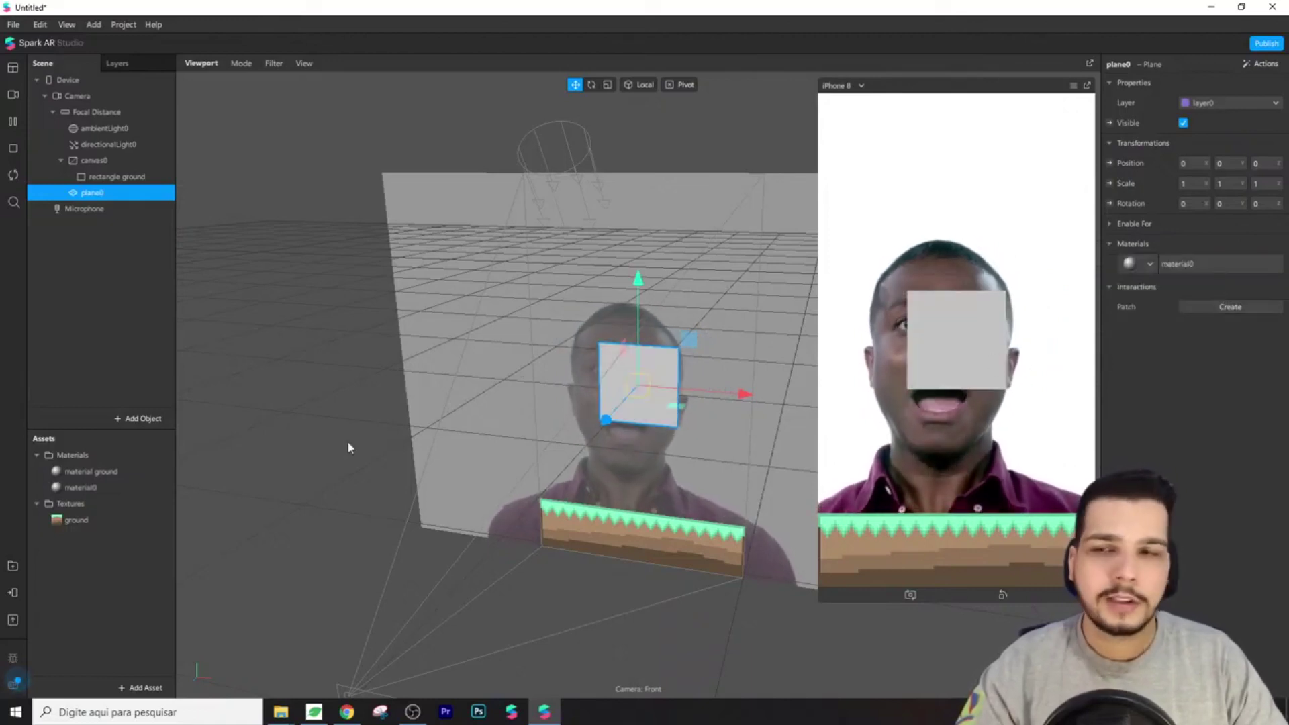
Rename the new plane's material as "material player" and set its shader type to Flat
double_click(115, 487)
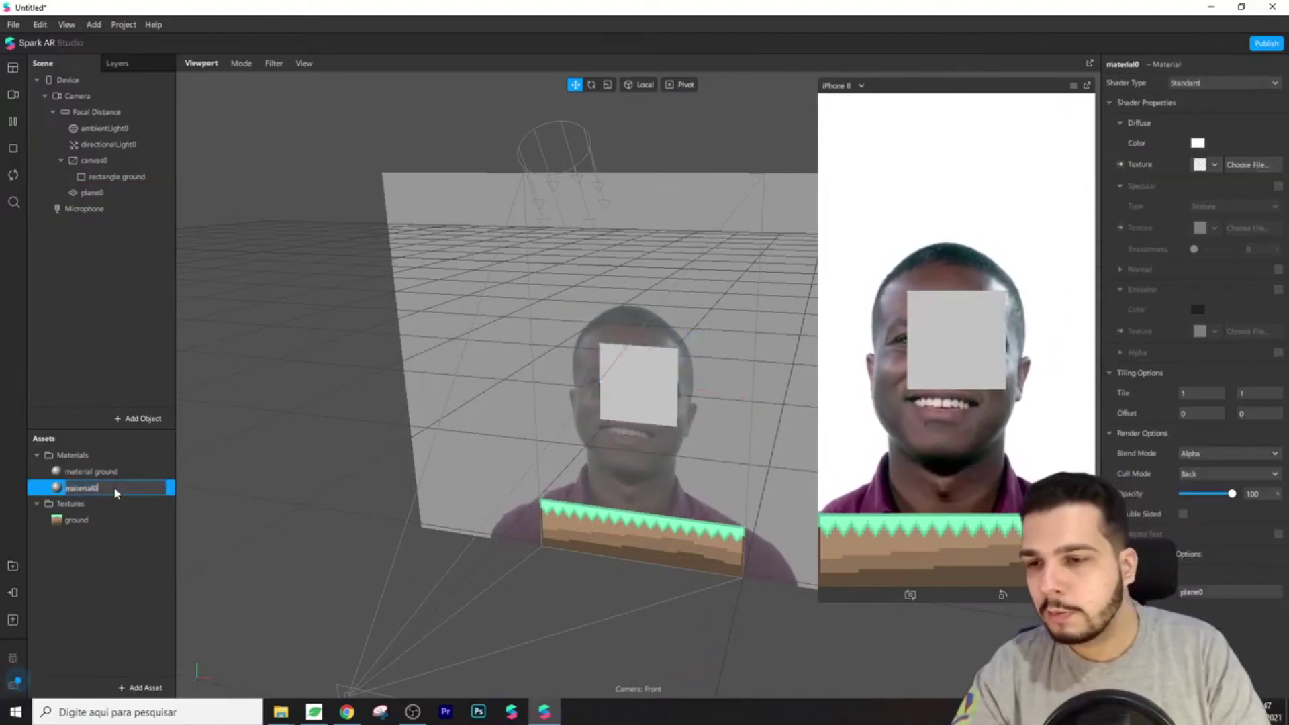
type("material player")
key("Return")
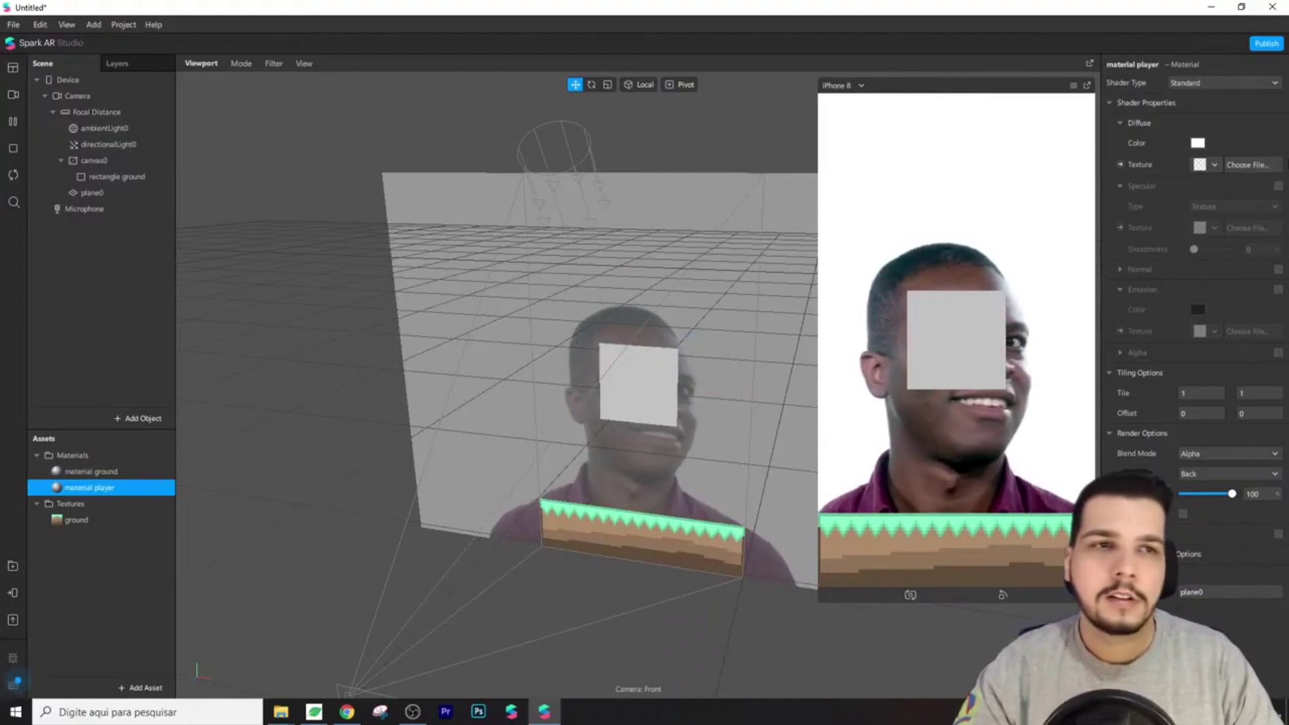
left_click(1191, 82)
left_click(1214, 86)
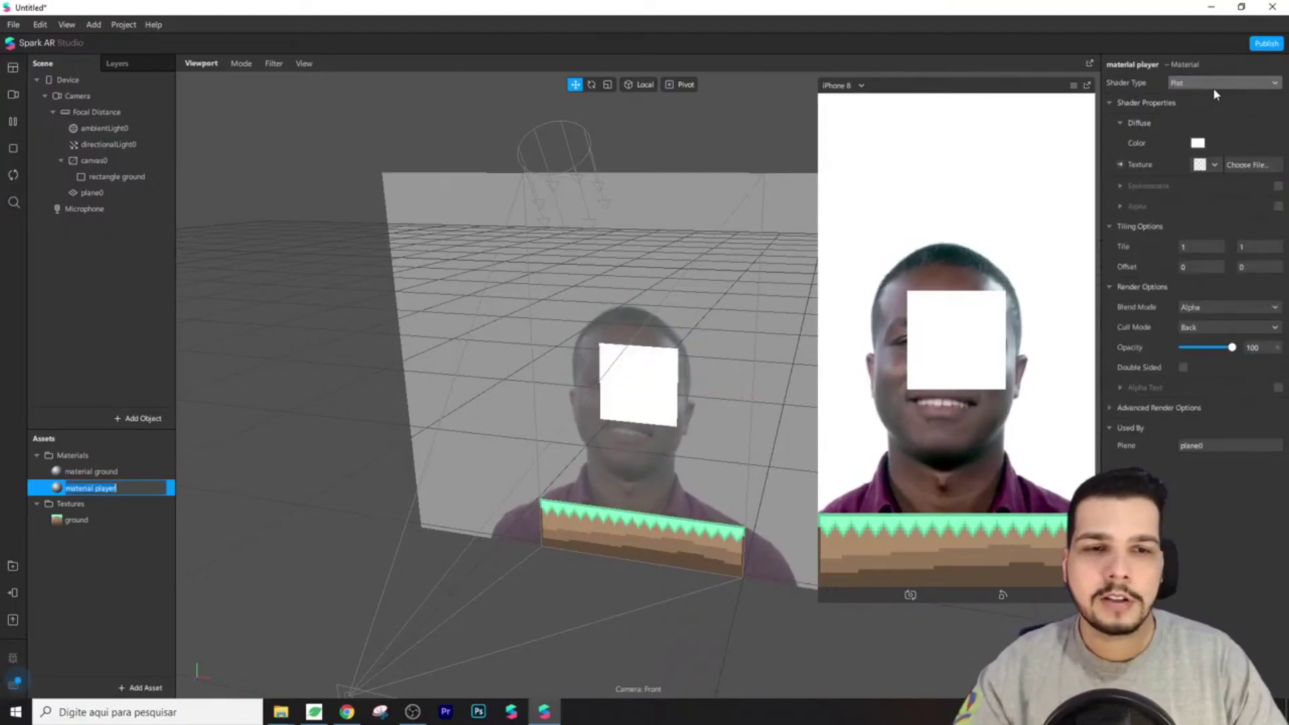
left_click(128, 591)
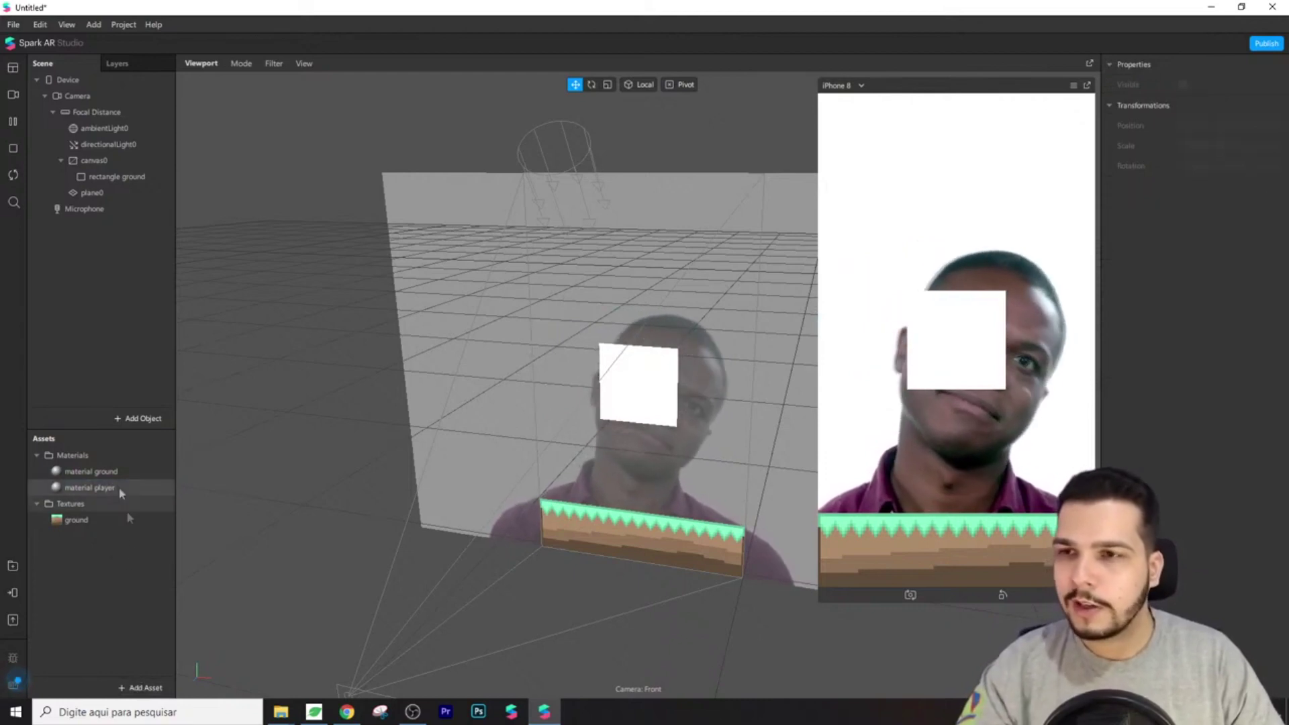
Import player.gif as a texture animation with Add to Plane enabled
left_click(141, 689)
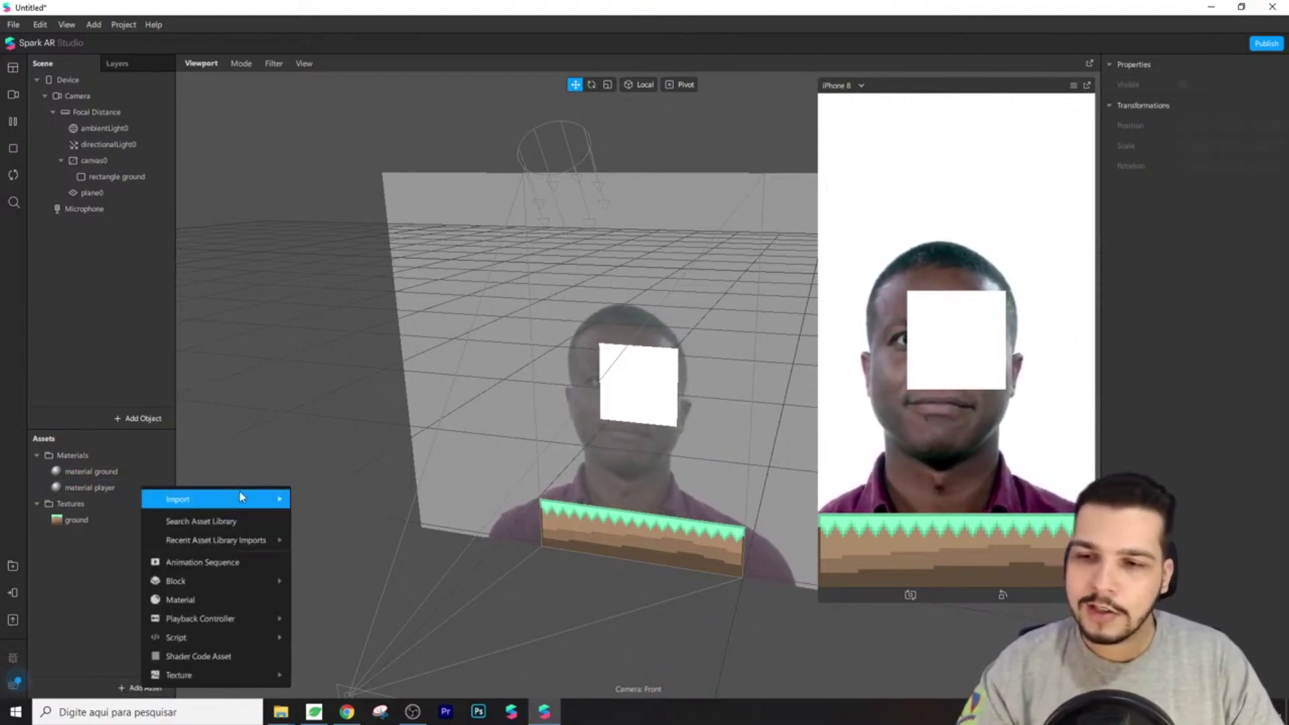
mouse_move(247, 501)
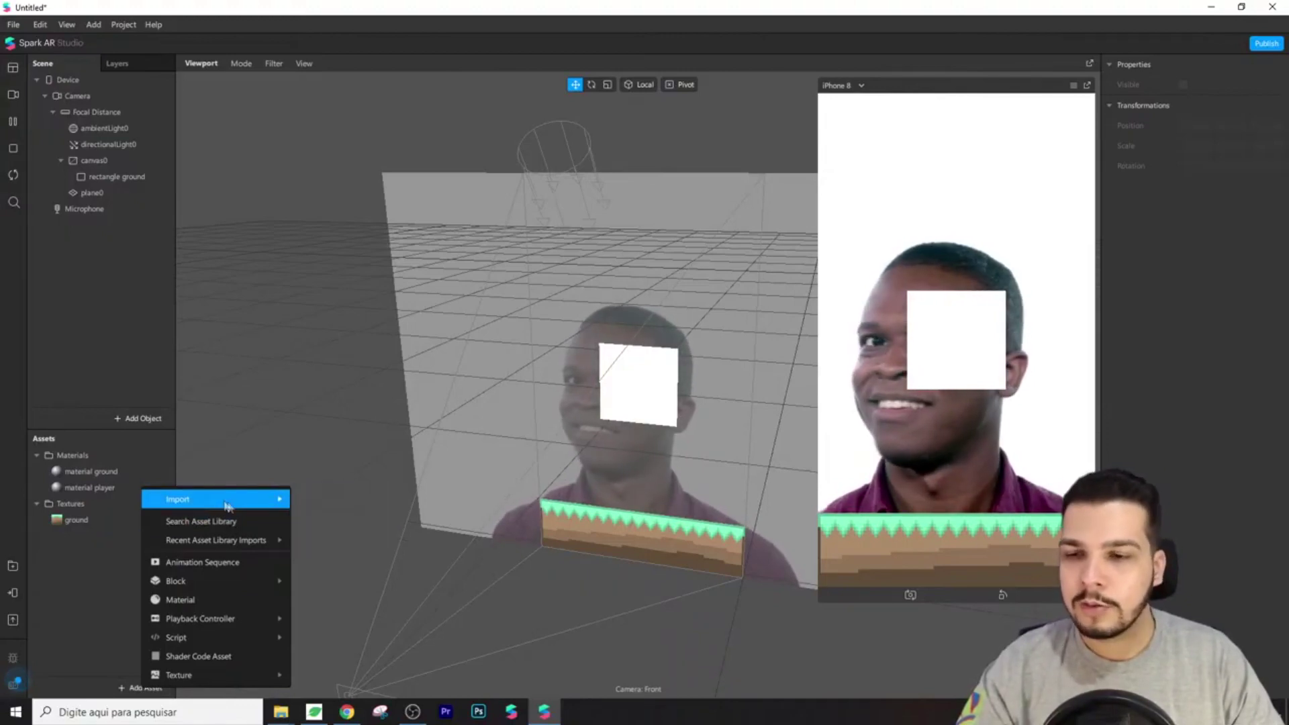
left_click(336, 518)
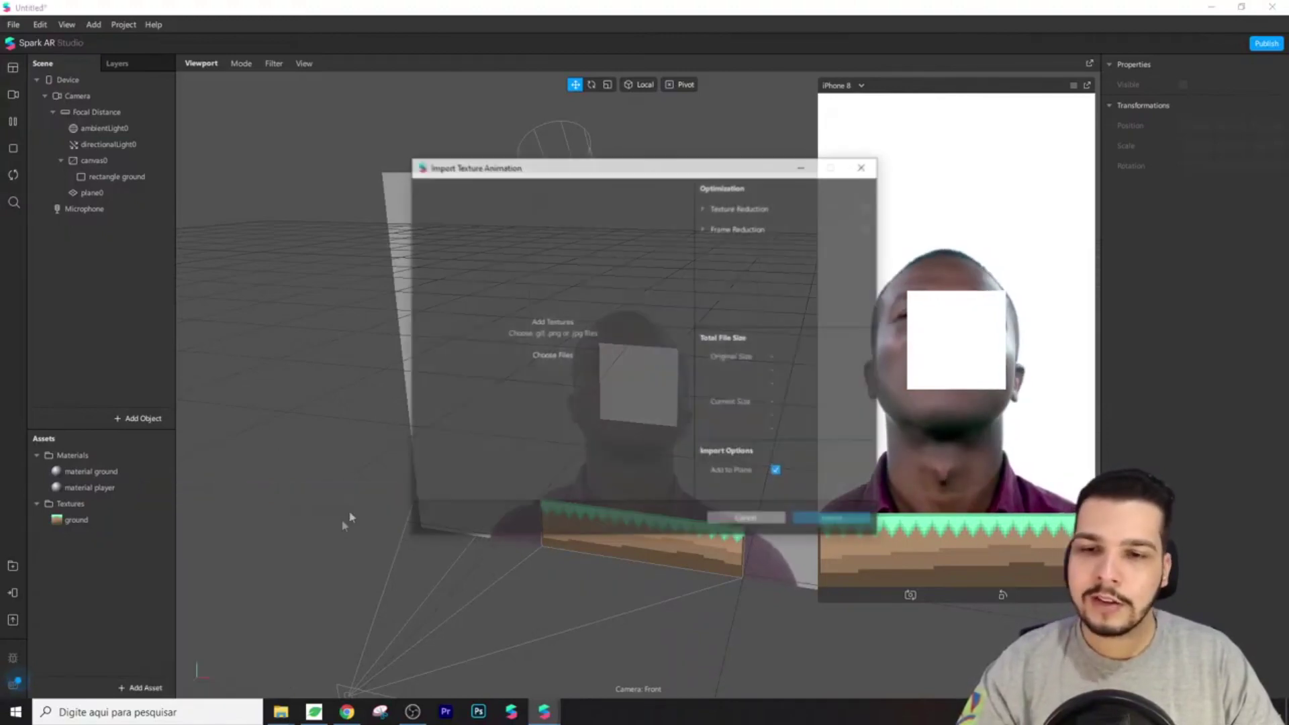
left_click(552, 355)
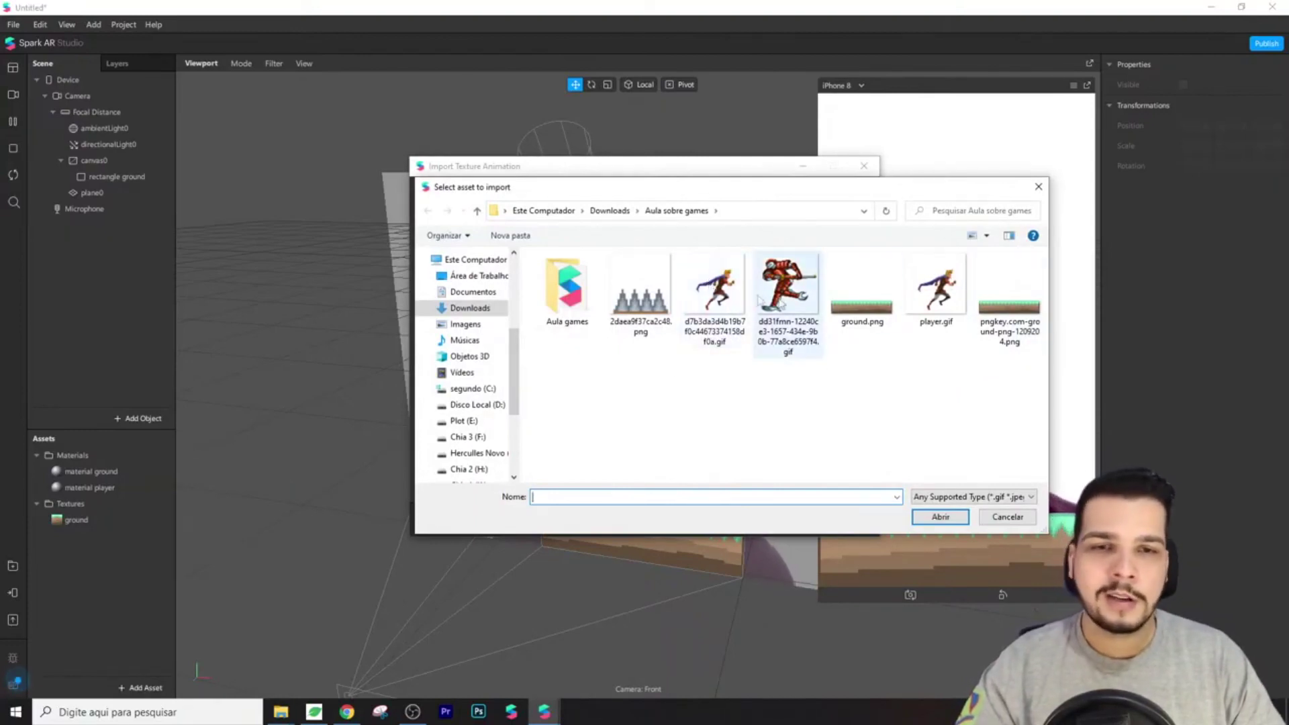
left_click(939, 517)
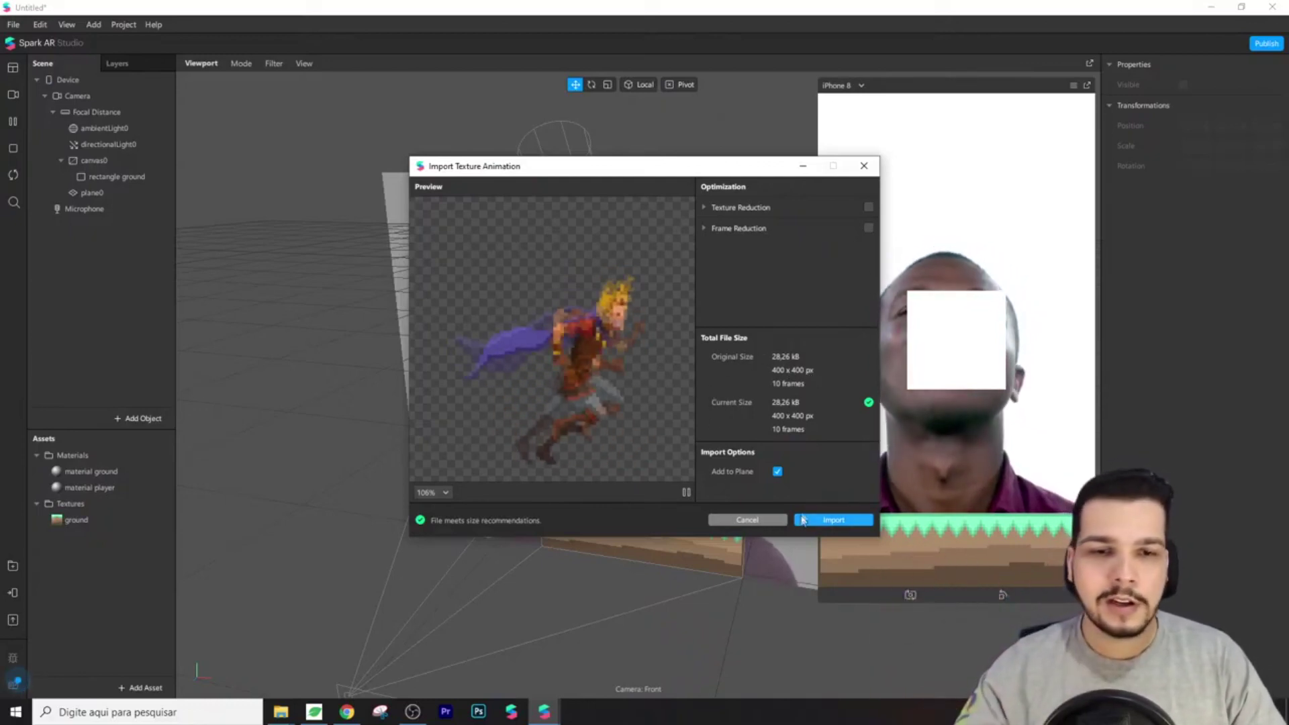
left_click(777, 472)
left_click(777, 472)
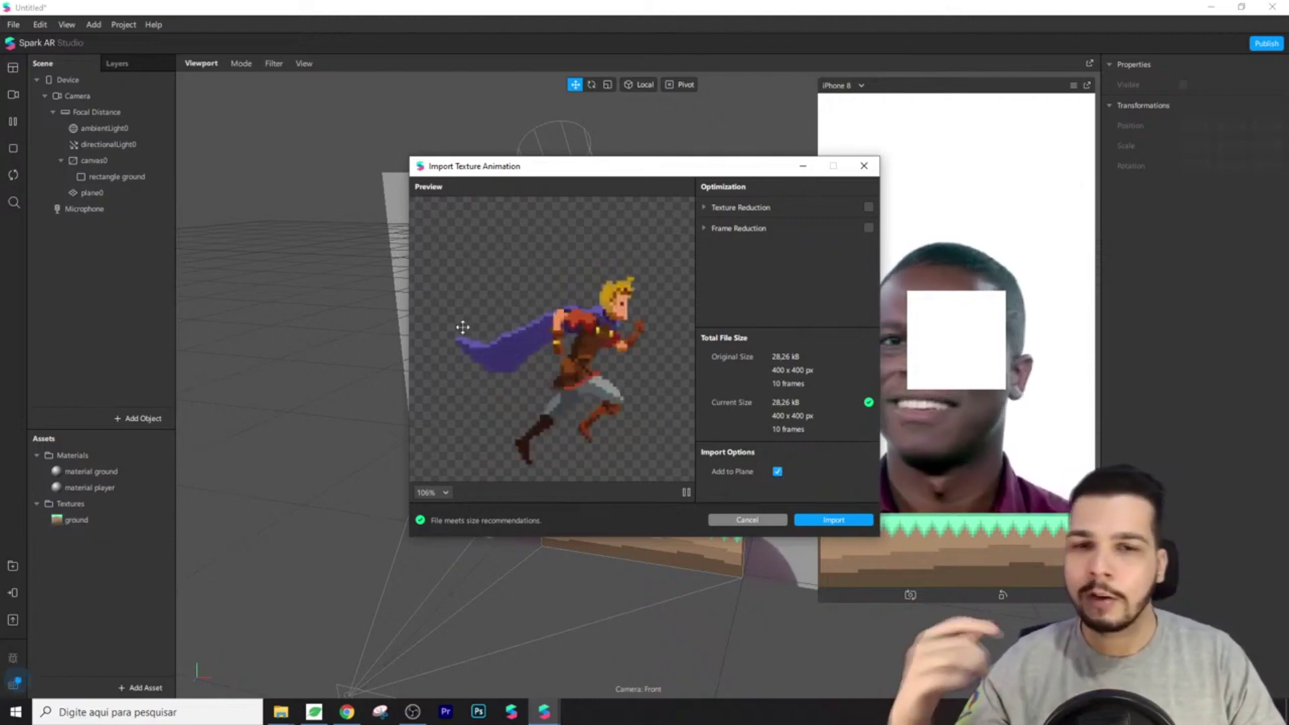
left_click(832, 520)
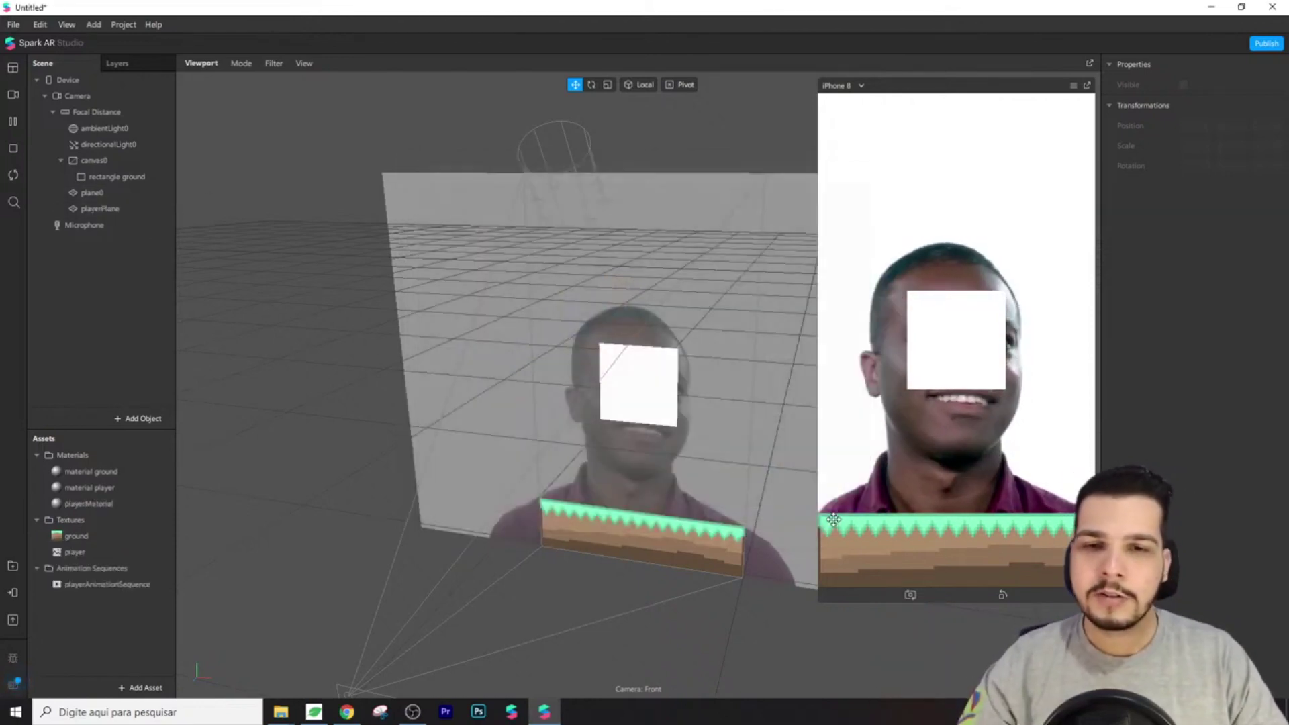
Delete the blank white plane and its unused material "material player"
left_click(98, 196)
key("Delete")
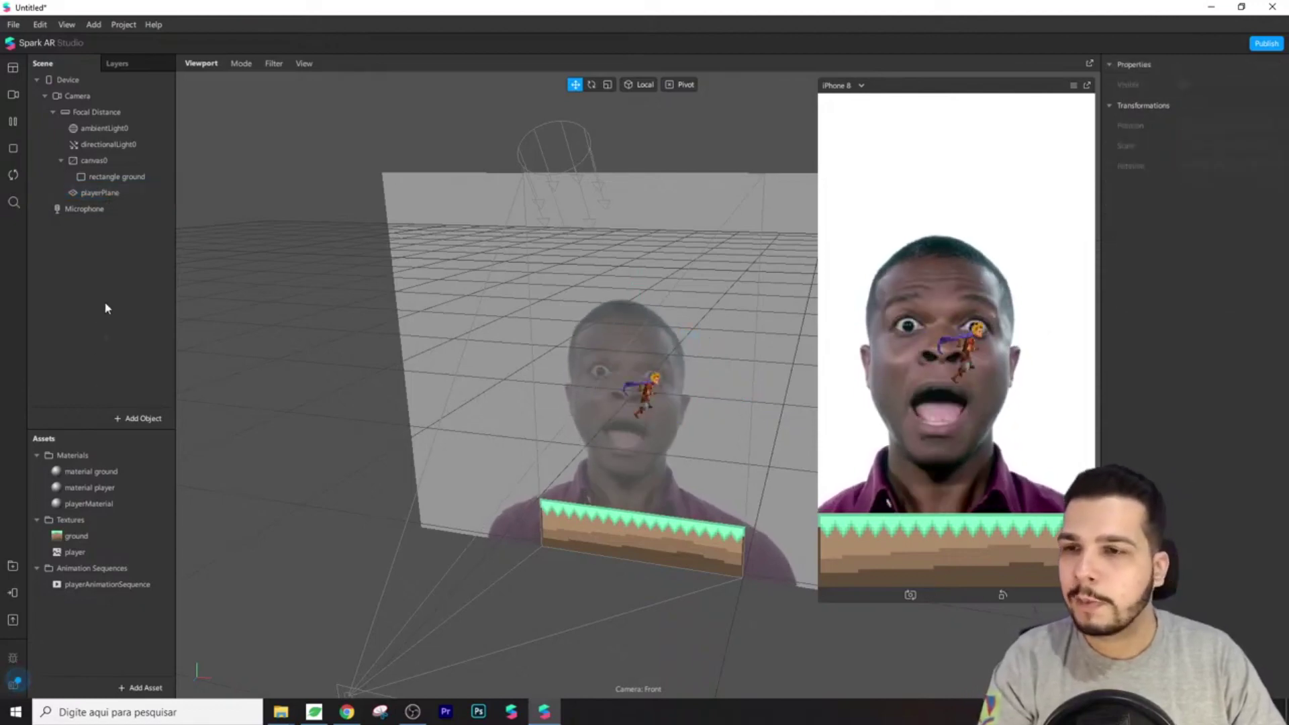
left_click(89, 487)
key("Delete")
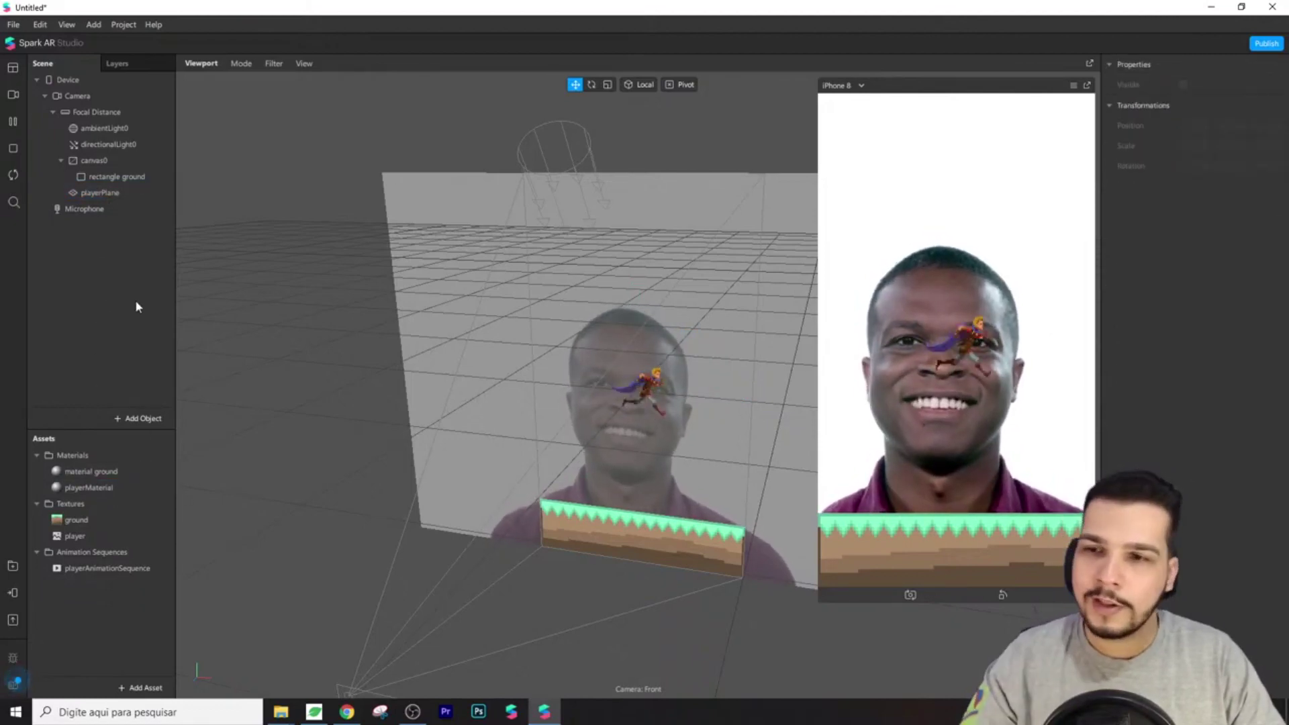
left_click(89, 487)
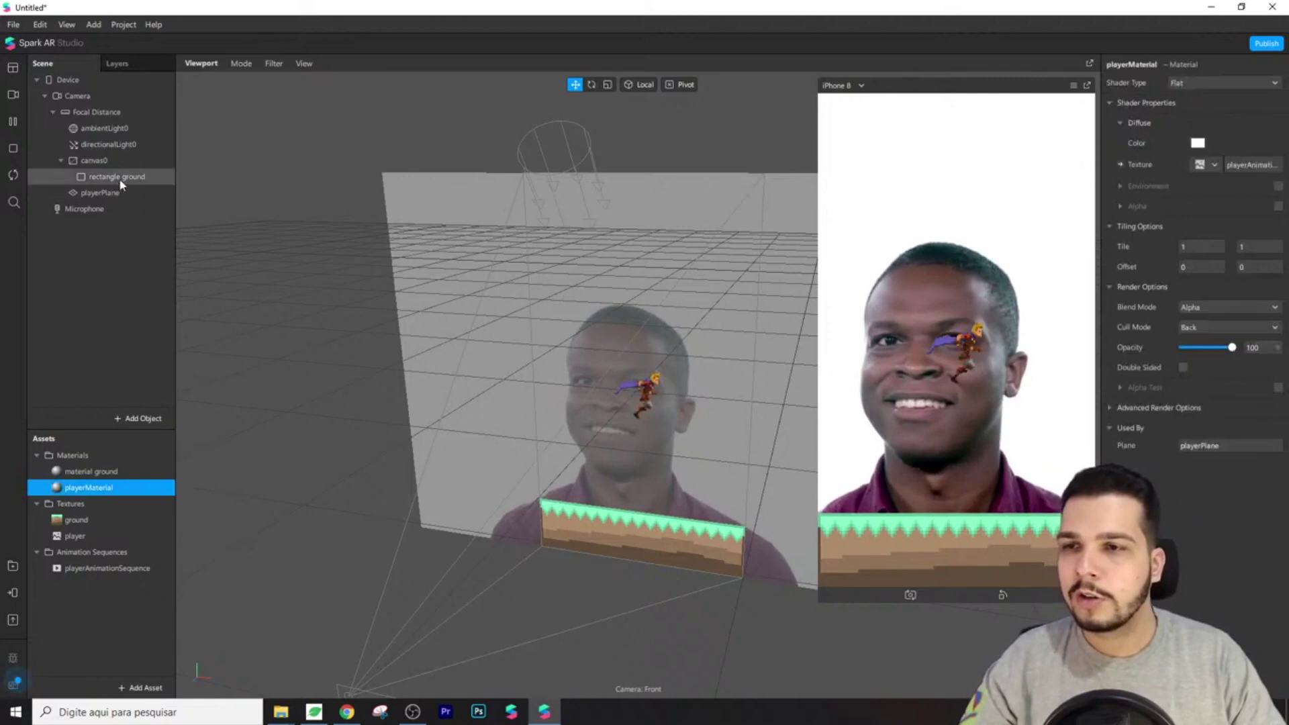
left_click(100, 193)
left_click(110, 494)
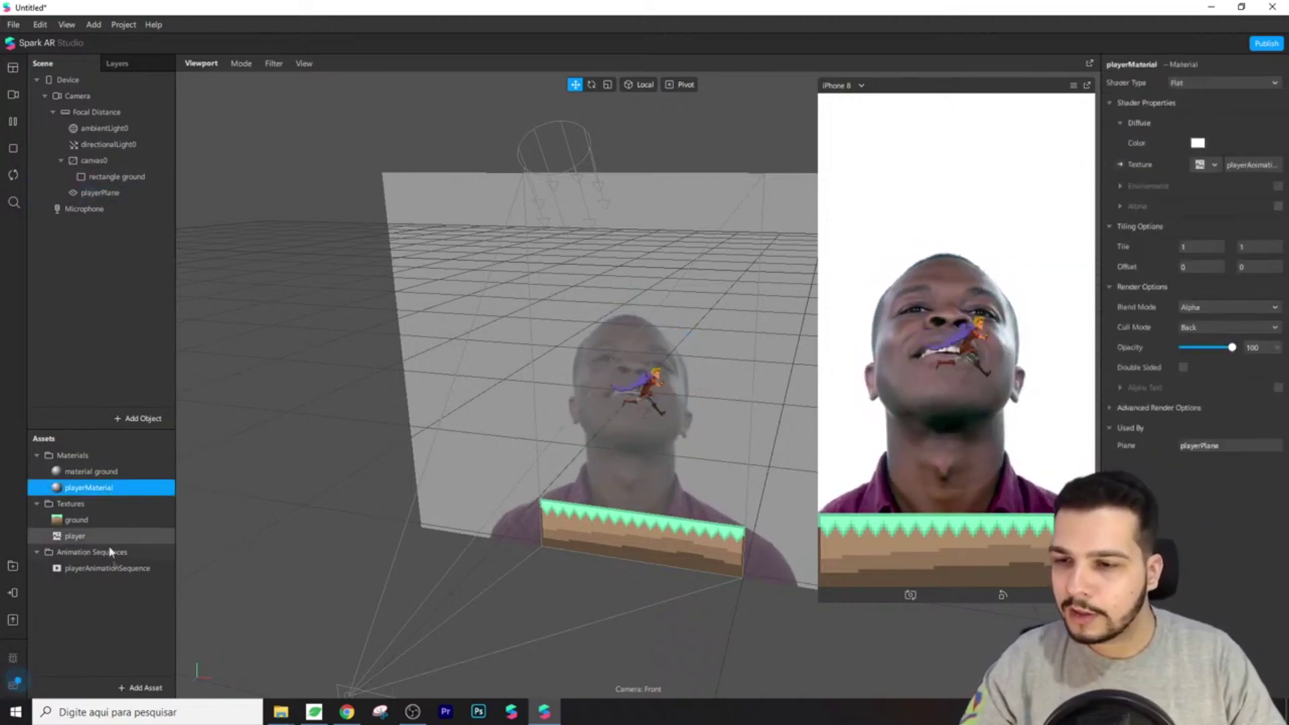
left_click(112, 572)
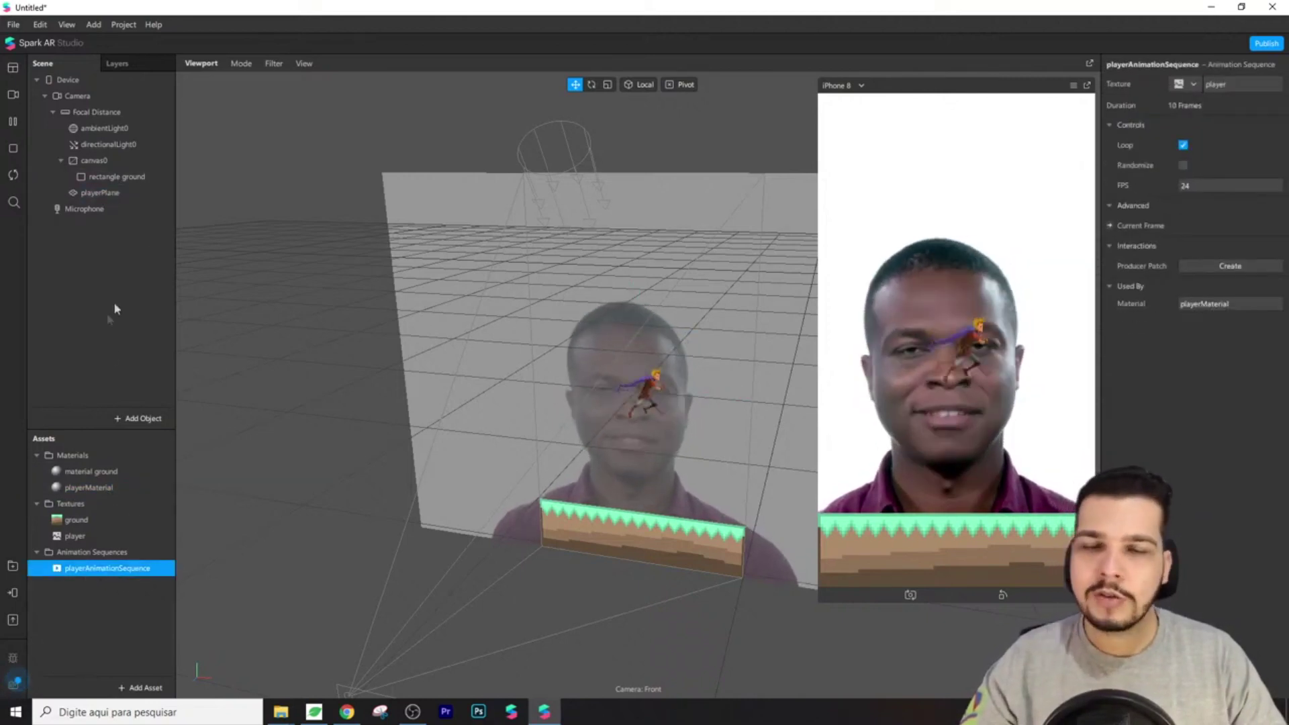
Move the player plane down to the ground and towards its left end, to about X -0.087 and Y -0.133
double_click(101, 193)
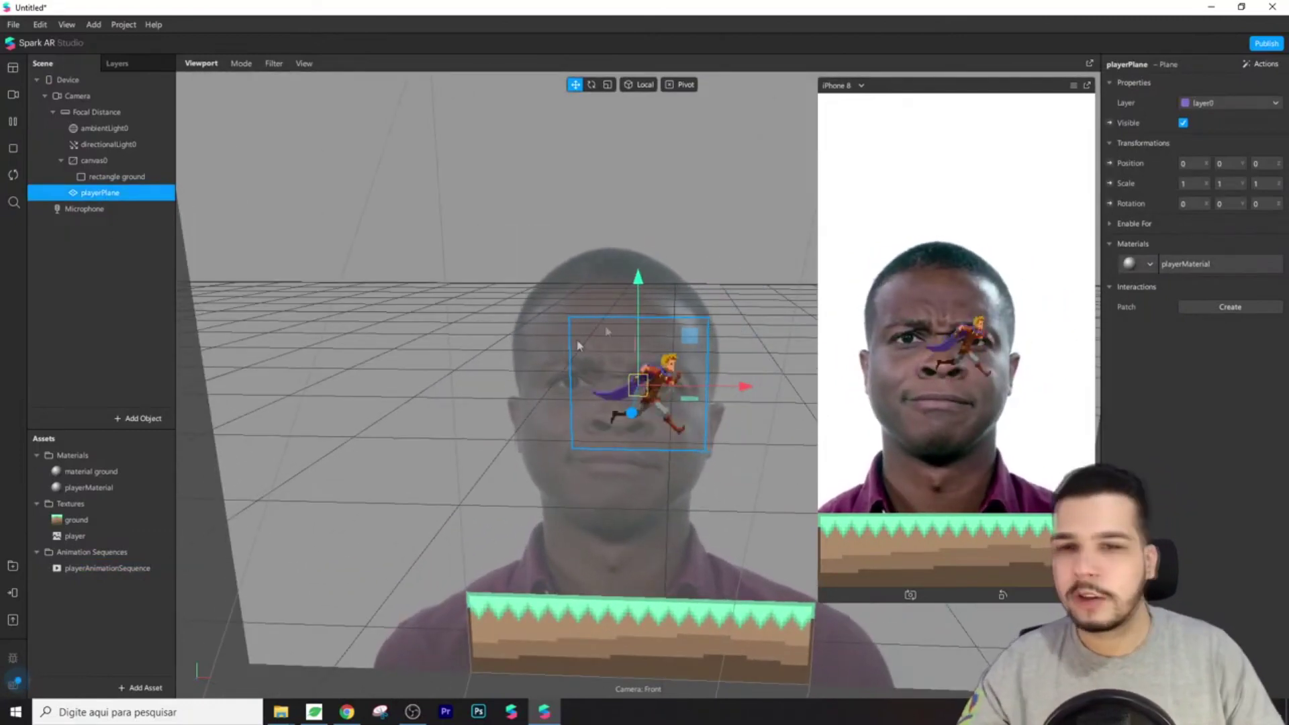
left_click_drag(638, 276, 636, 454)
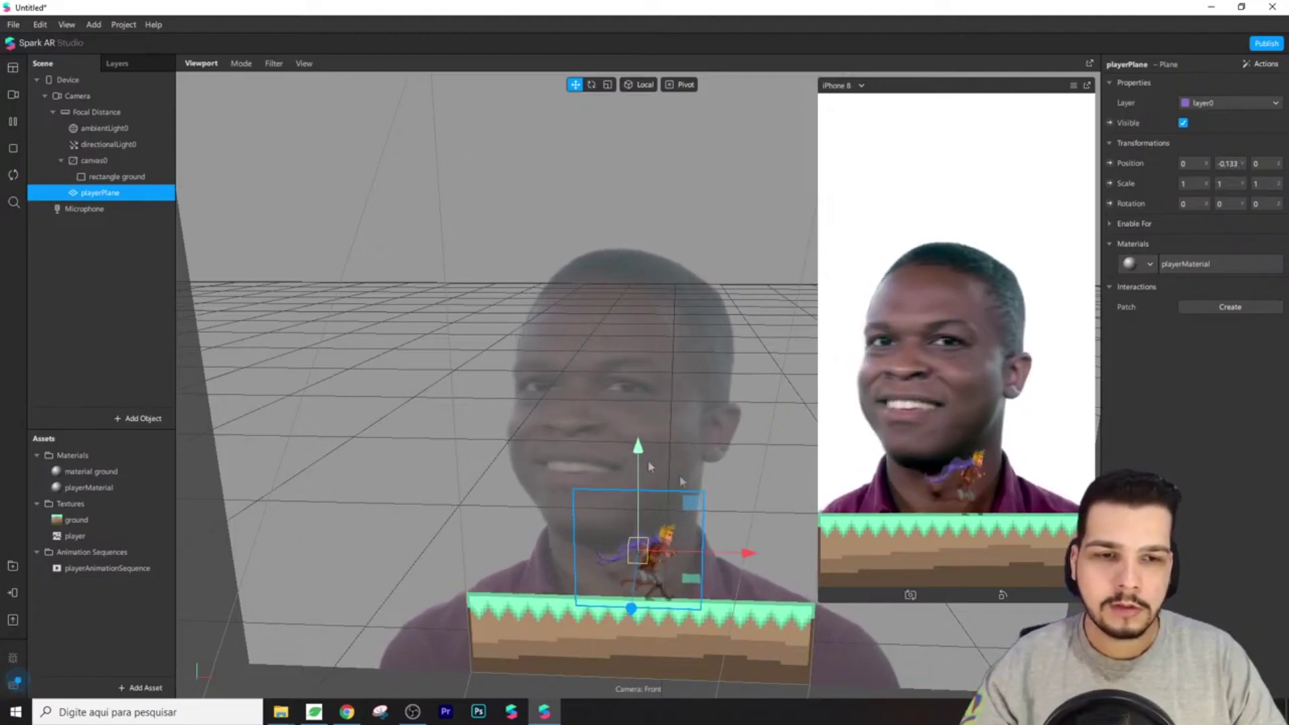
left_click_drag(742, 549, 633, 571)
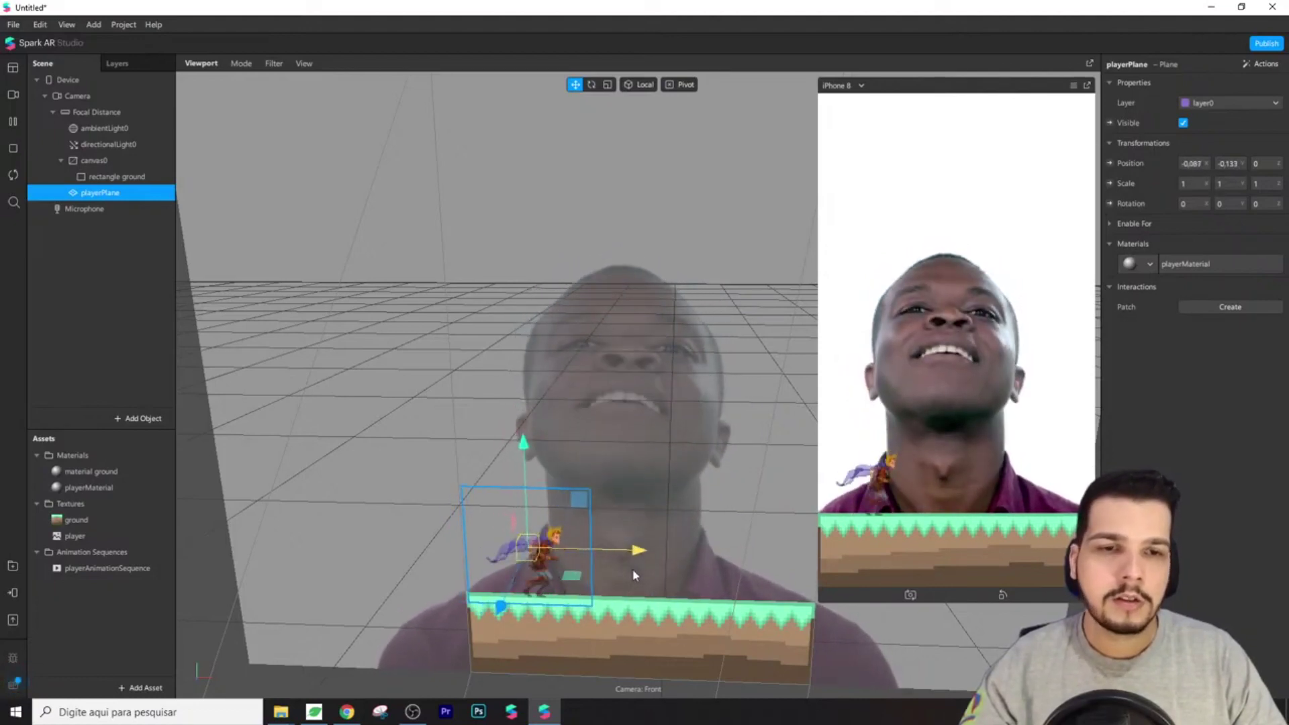
Scale the player plane to 1.4 in X and Y and raise it to about Y -0.121 so it stands on the ground
left_click(1190, 183)
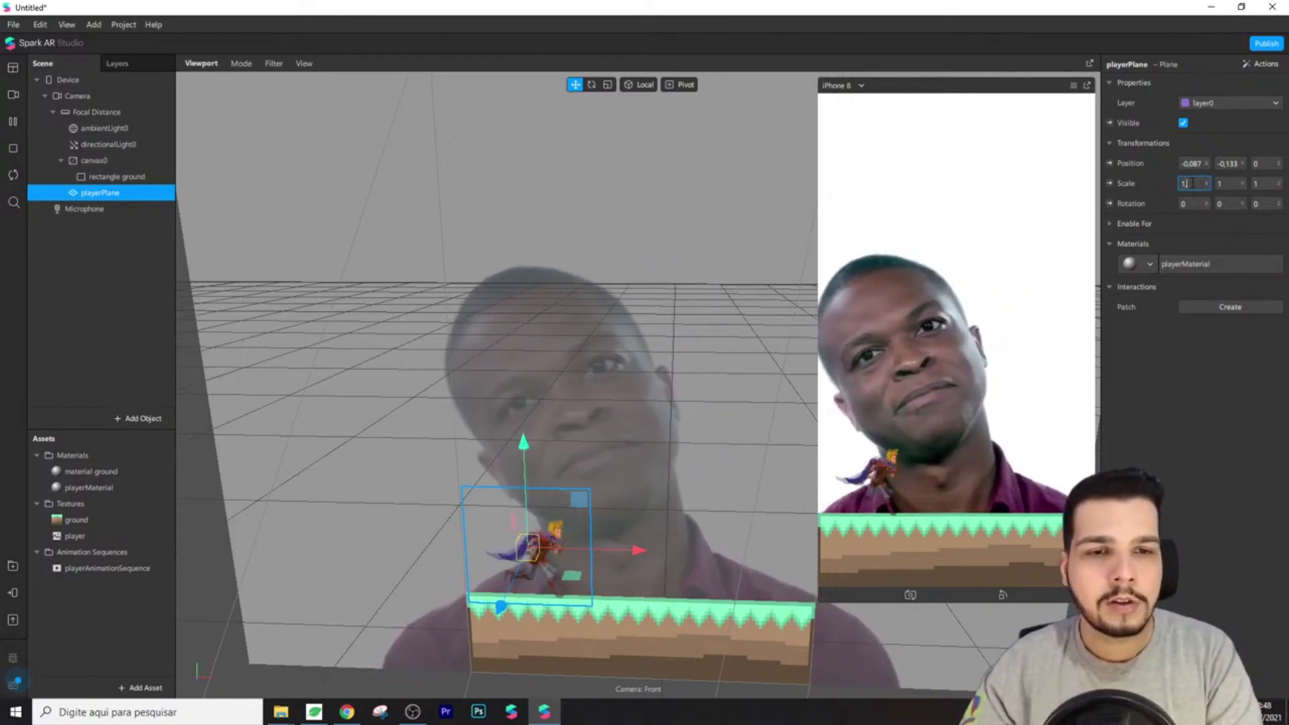
type("1,4")
left_click(1226, 183)
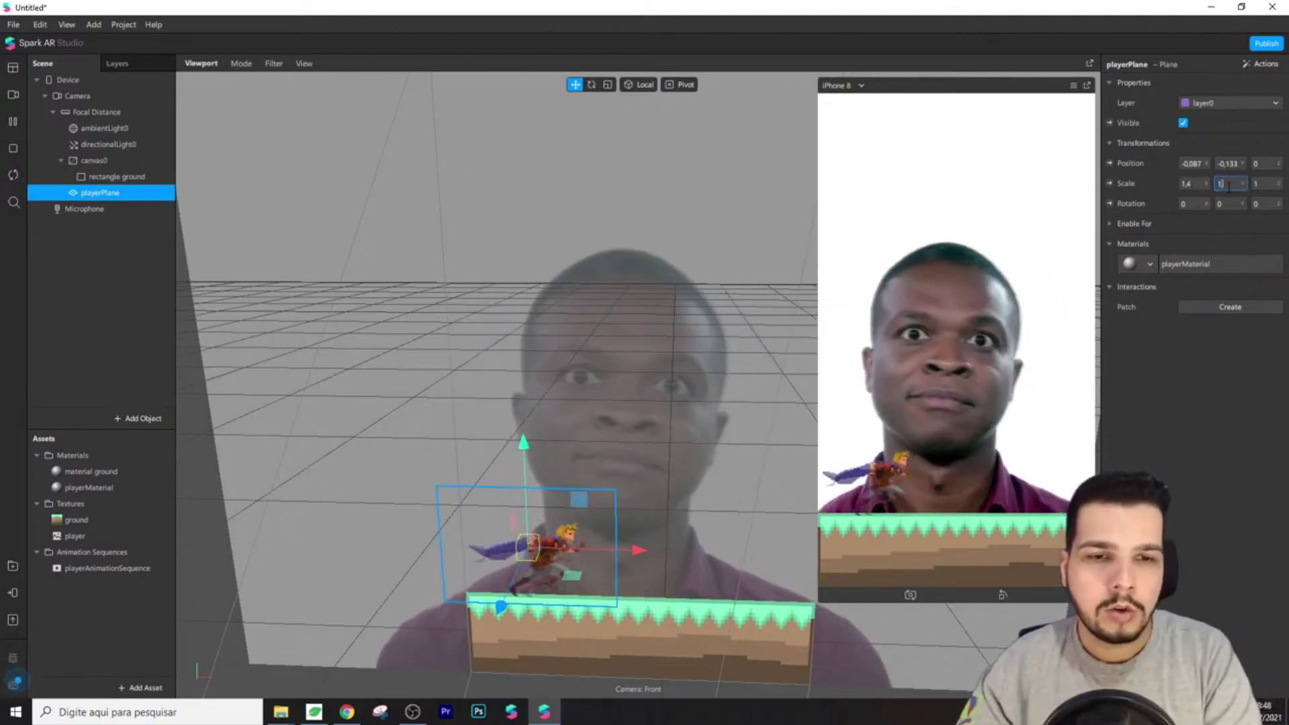
type("1,4")
left_click_drag(523, 442, 523, 427)
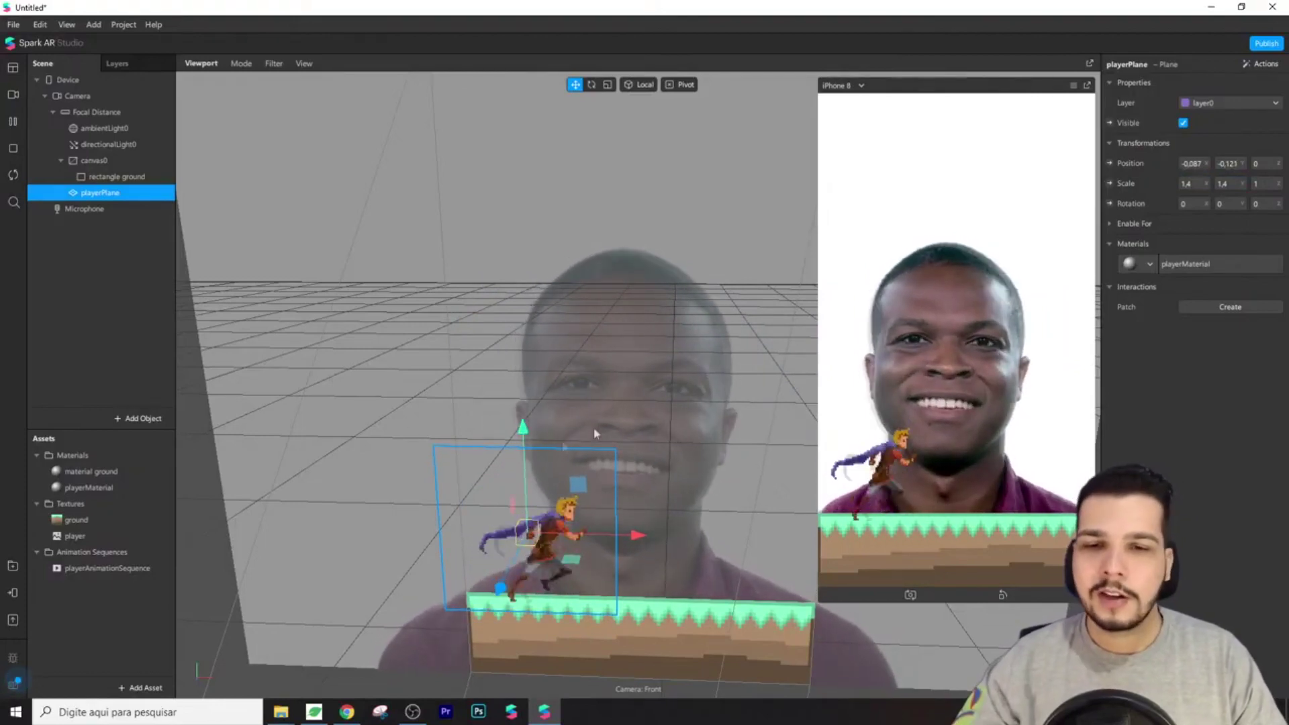
left_click(64, 283)
Add another plane to the scene for the obstacle and give it a new material
scroll(659, 481, "down", 3)
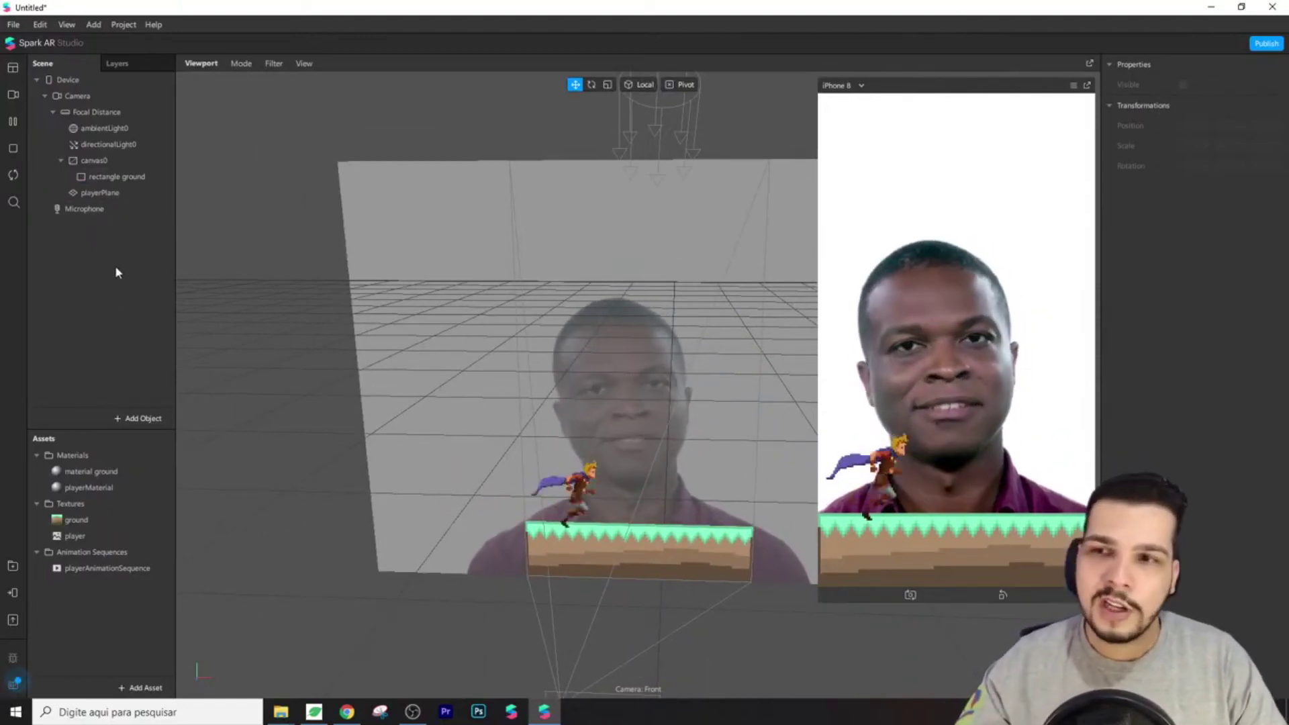
right_click(115, 236)
mouse_move(171, 247)
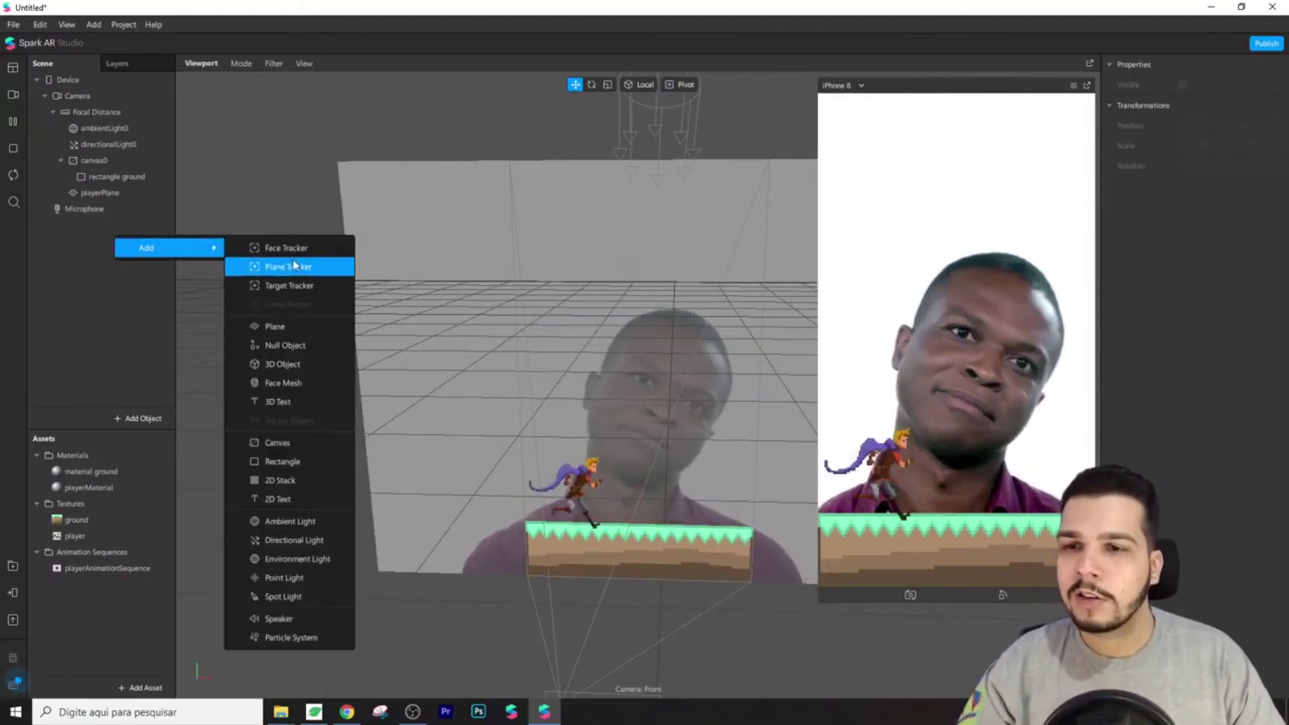
left_click(276, 326)
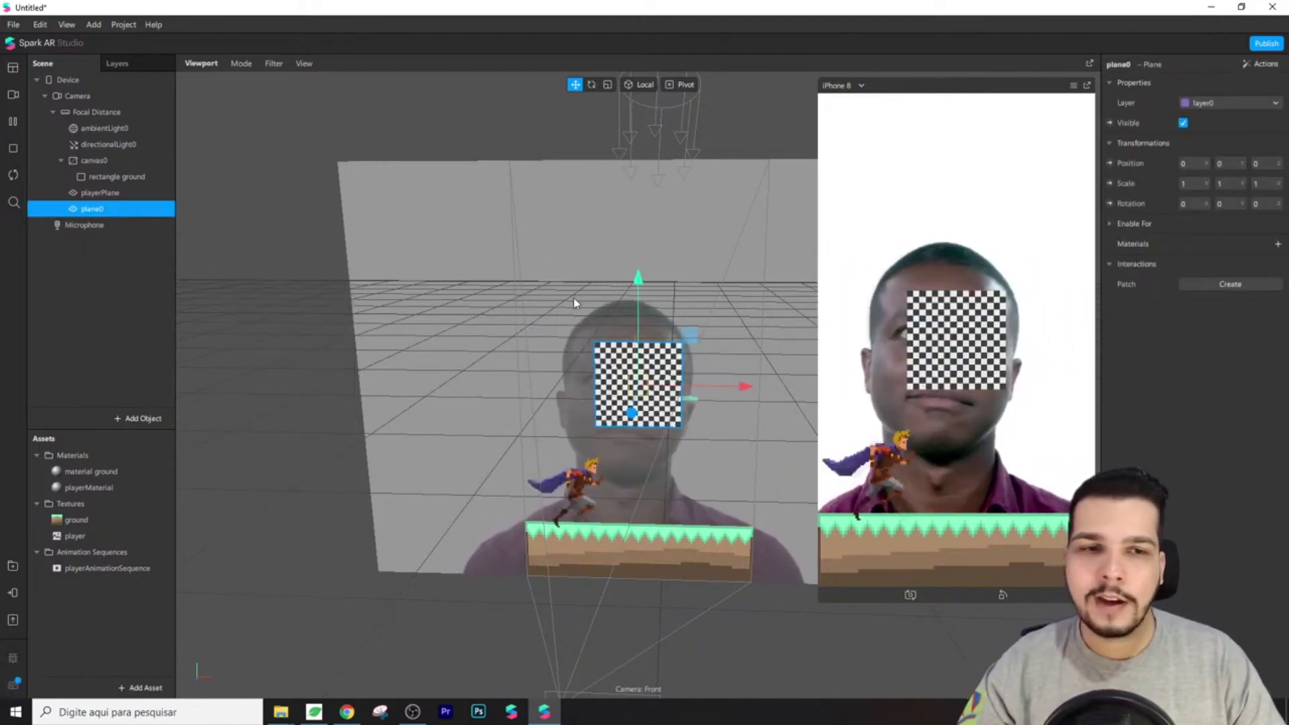
left_click(1277, 245)
left_click(1218, 310)
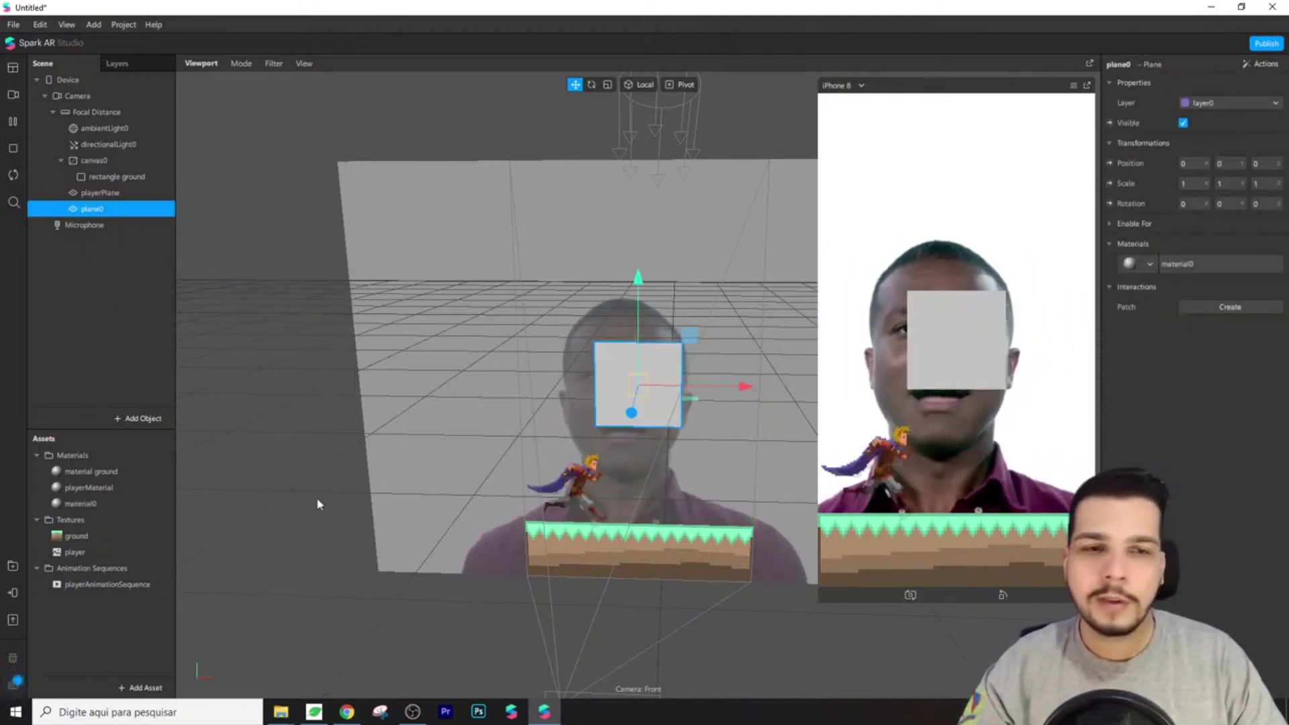
Rename the obstacle plane's material as "material obstaculo" and set its shader type to Flat
double_click(106, 504)
type("material ch")
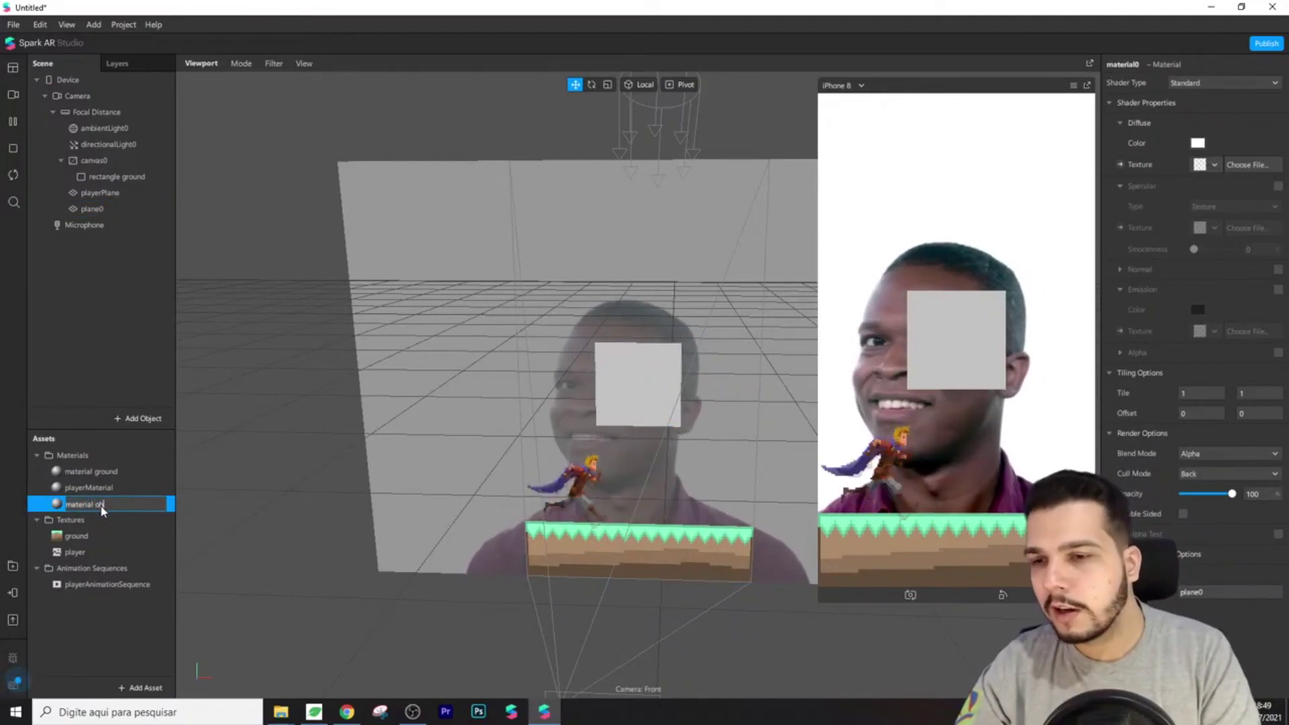
type("staculo")
key("Return")
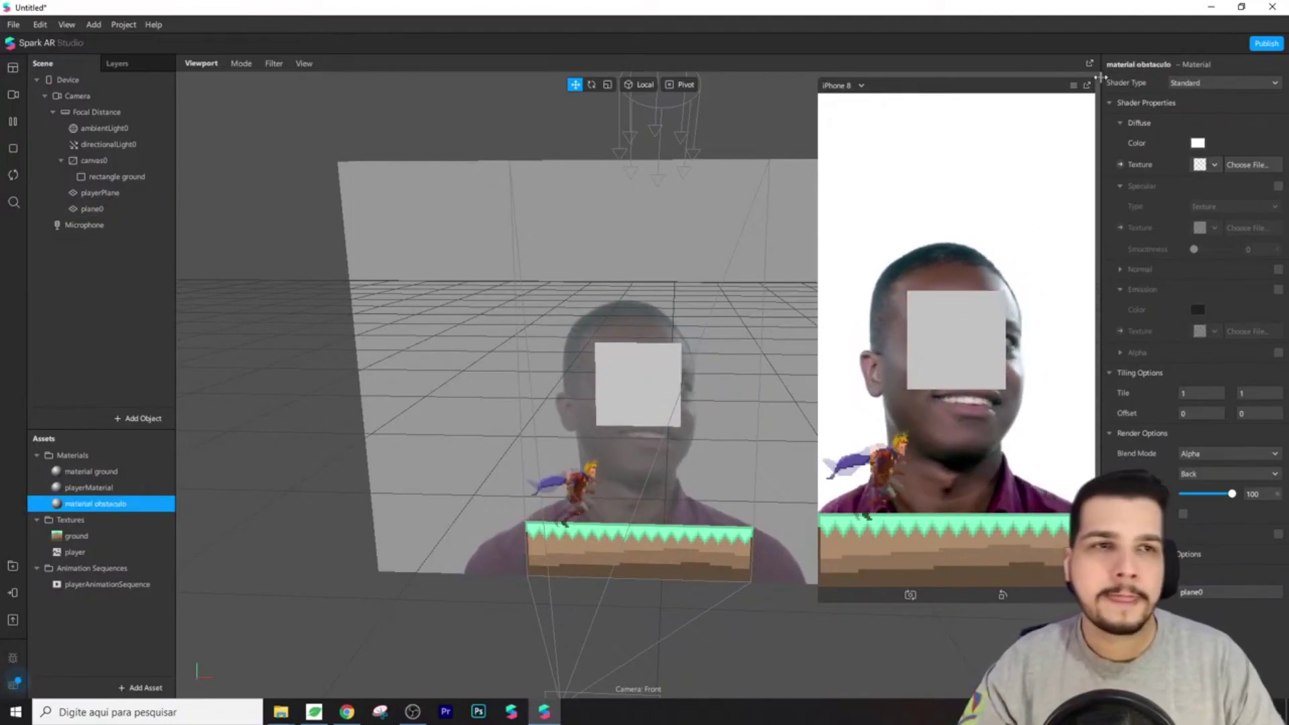
left_click(1223, 86)
left_click(1205, 94)
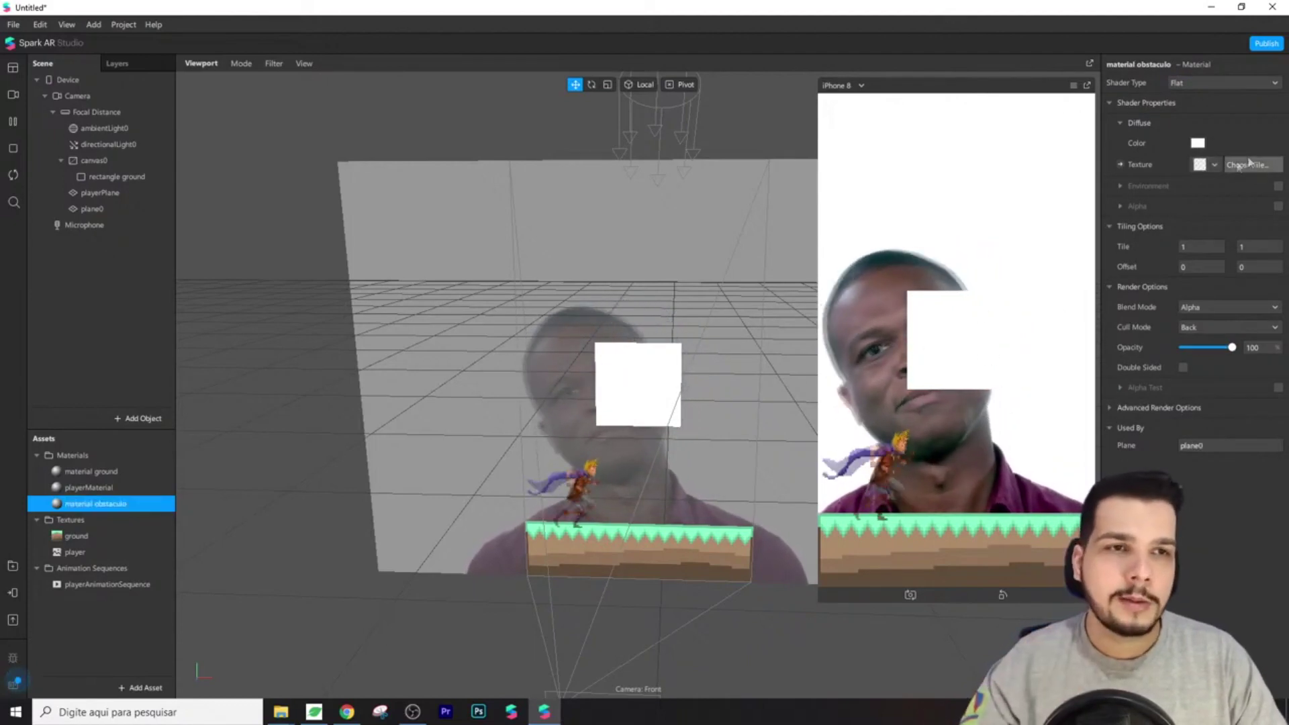
Import the metal spikes PNG from the Aula sobre games folder as the obstacle material's new texture
left_click(1203, 165)
left_click(1193, 228)
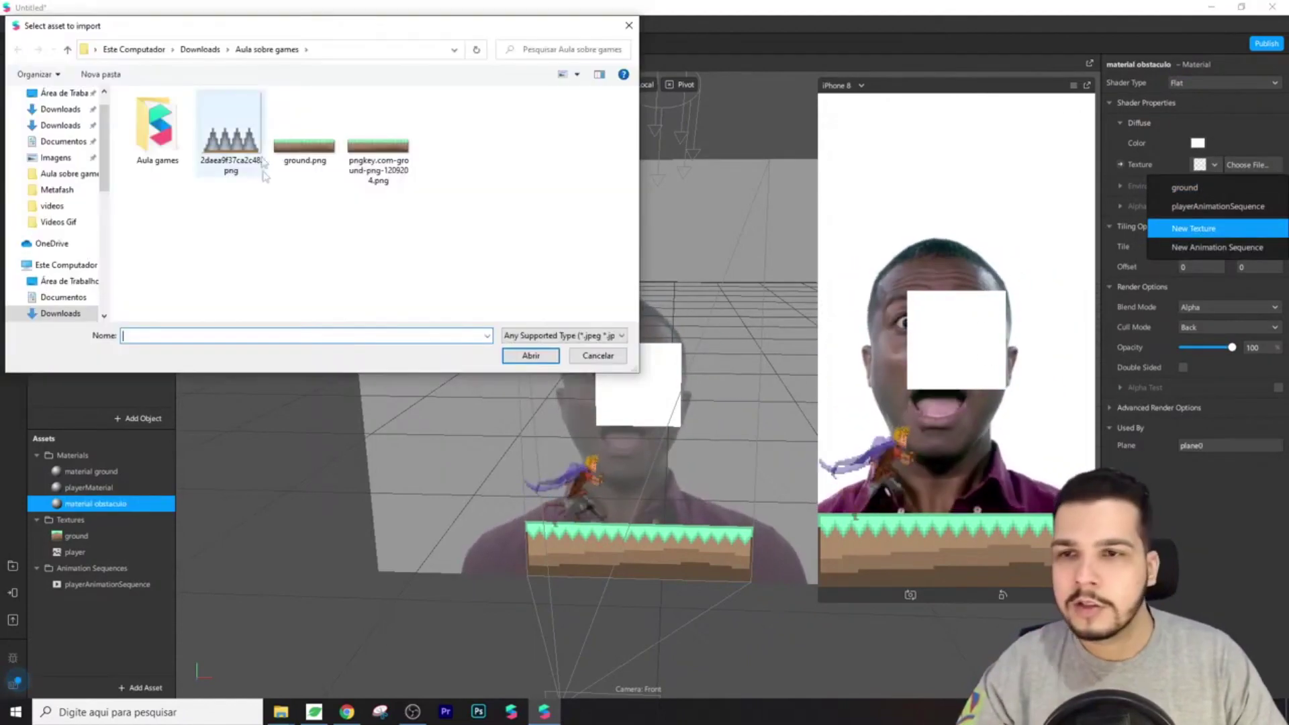
left_click(219, 142)
double_click(243, 146)
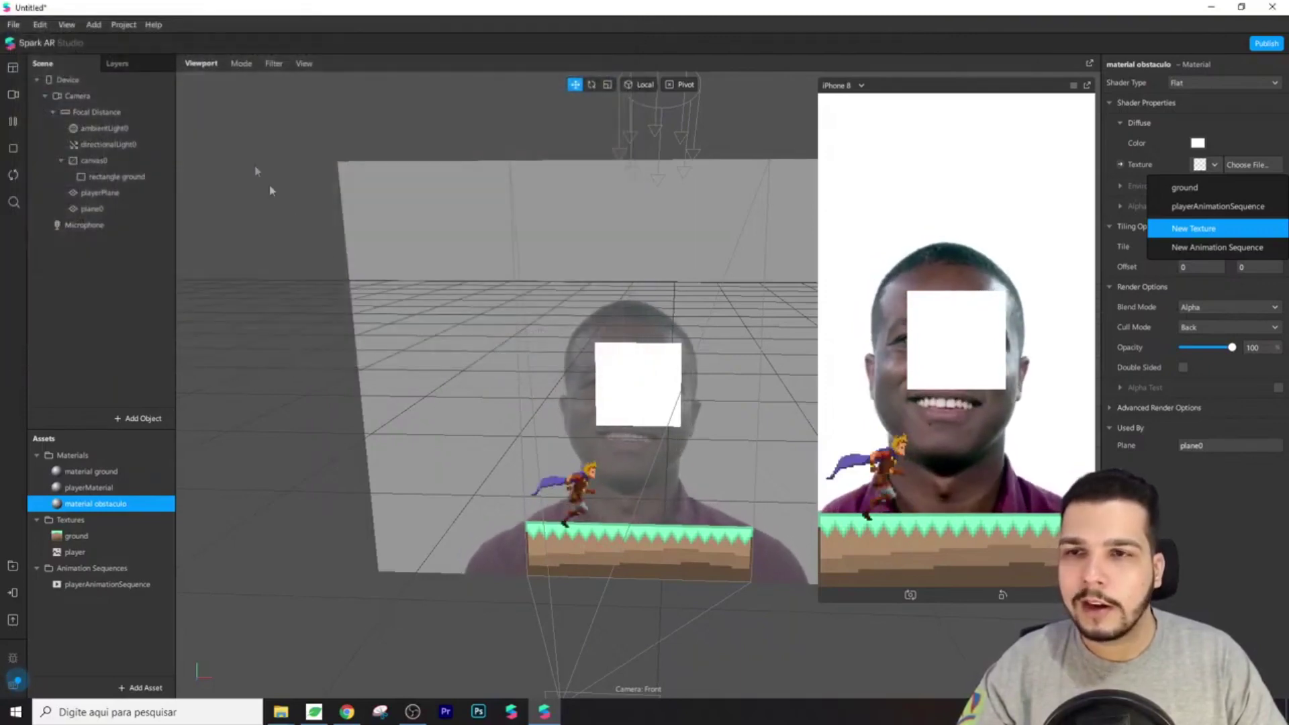
Rename the obstacle plane in the scene as "plane obstaculo"
scroll(641, 459, "up", 3)
right_click_drag(642, 459, 682, 470)
scroll(641, 478, "down", 3)
scroll(613, 468, "up", 3)
scroll(613, 468, "down", 3)
double_click(102, 208)
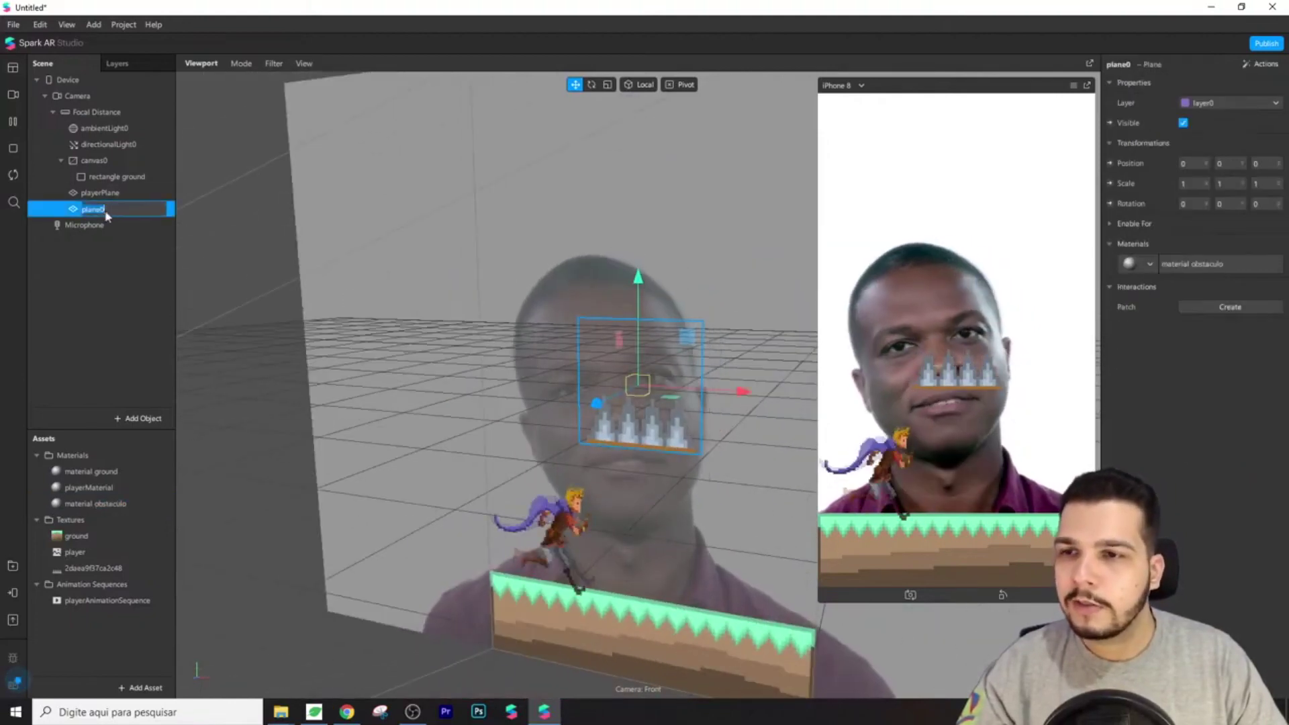
type("obstaculo")
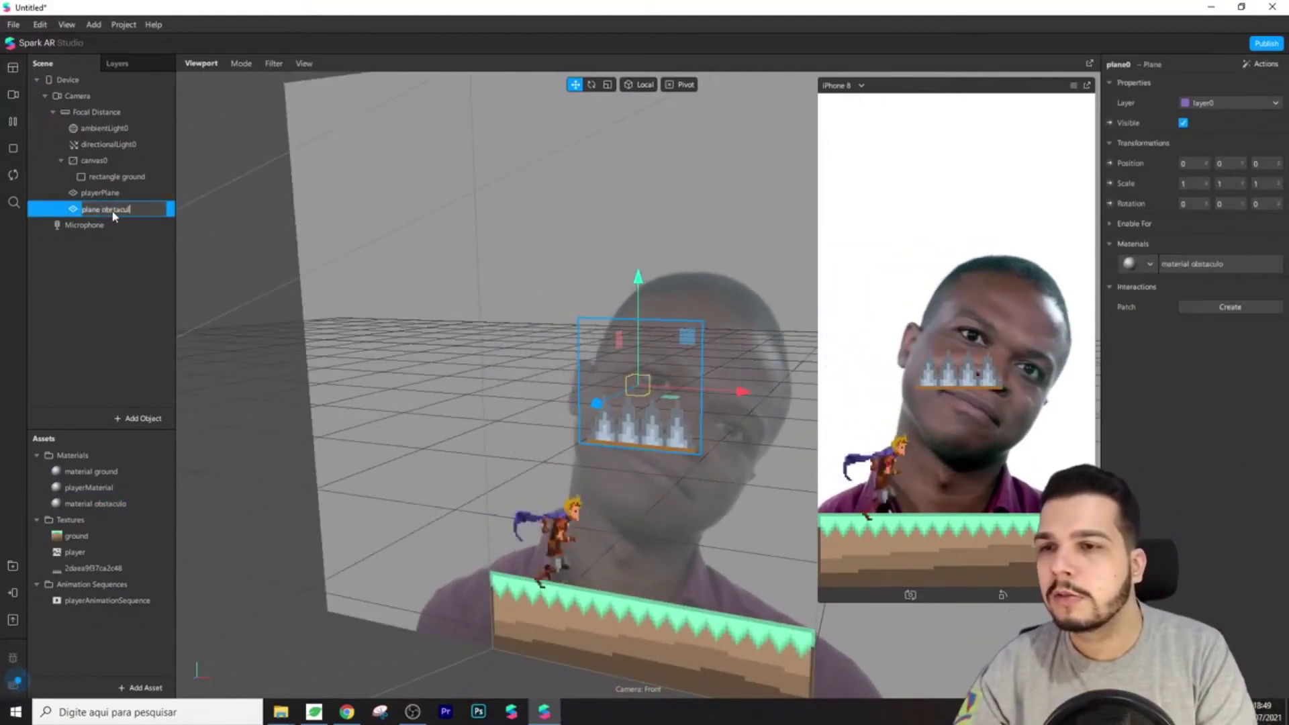
key("Return")
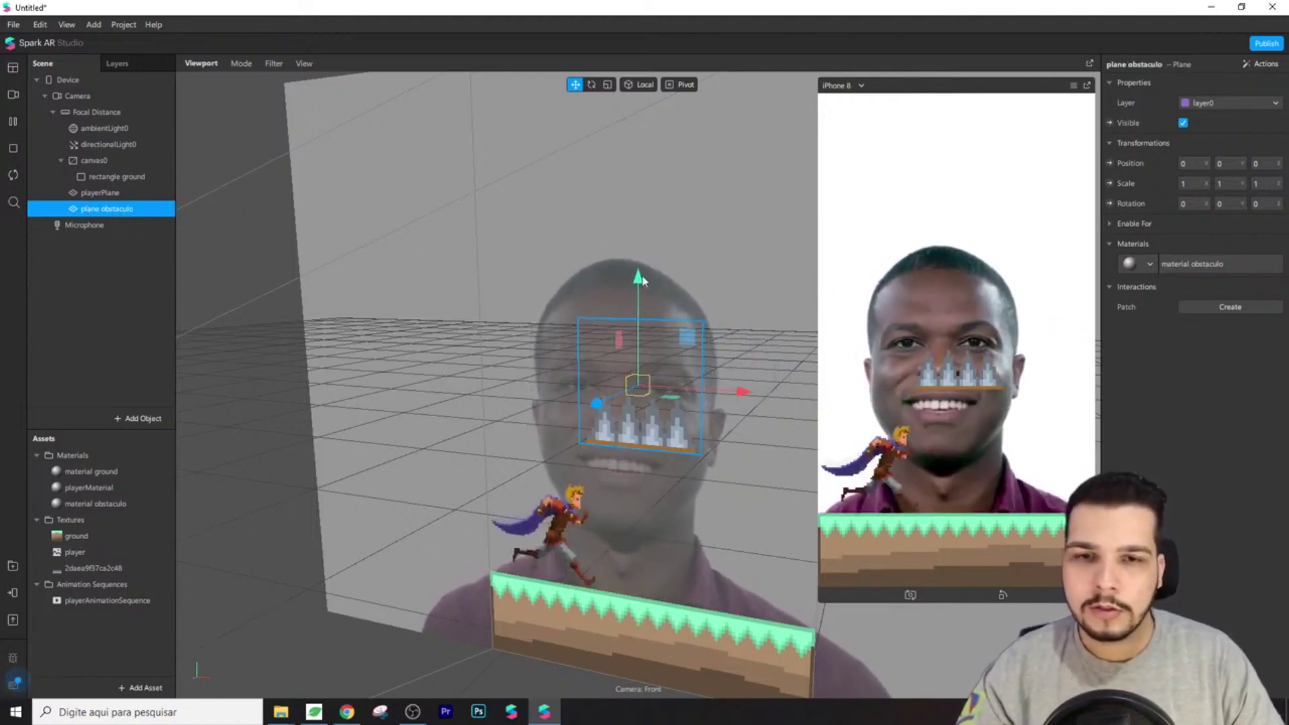
Move the obstacle plane to about X 0.086, Y -0.125 and scale it to 0.4 in X and Y
left_click_drag(638, 282, 638, 439)
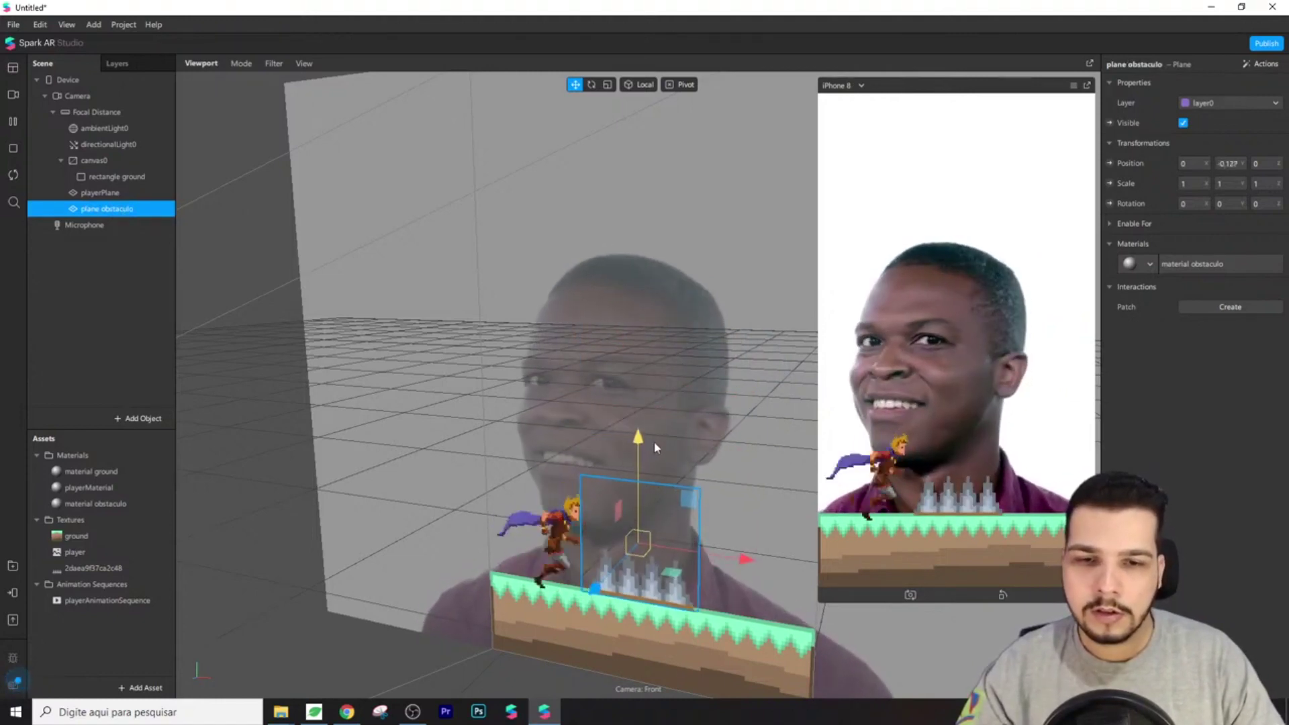
left_click_drag(737, 555, 857, 567)
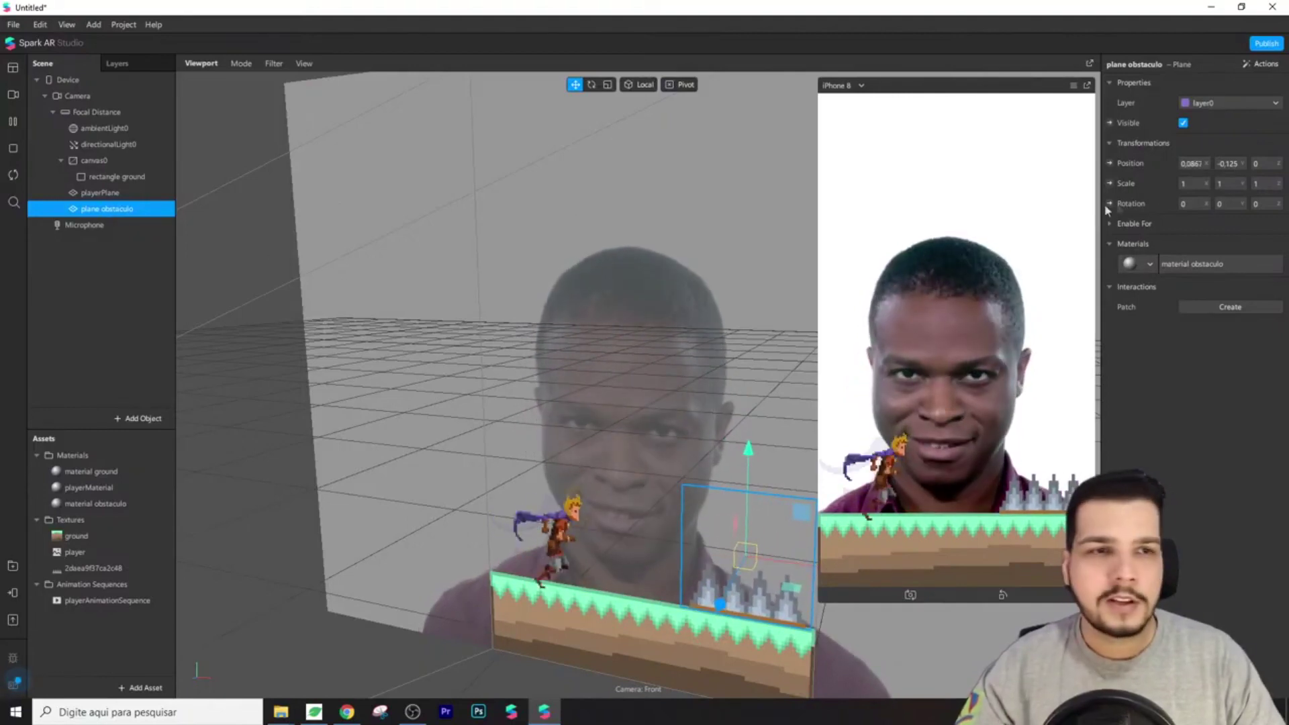
double_click(1185, 184)
type("0,4")
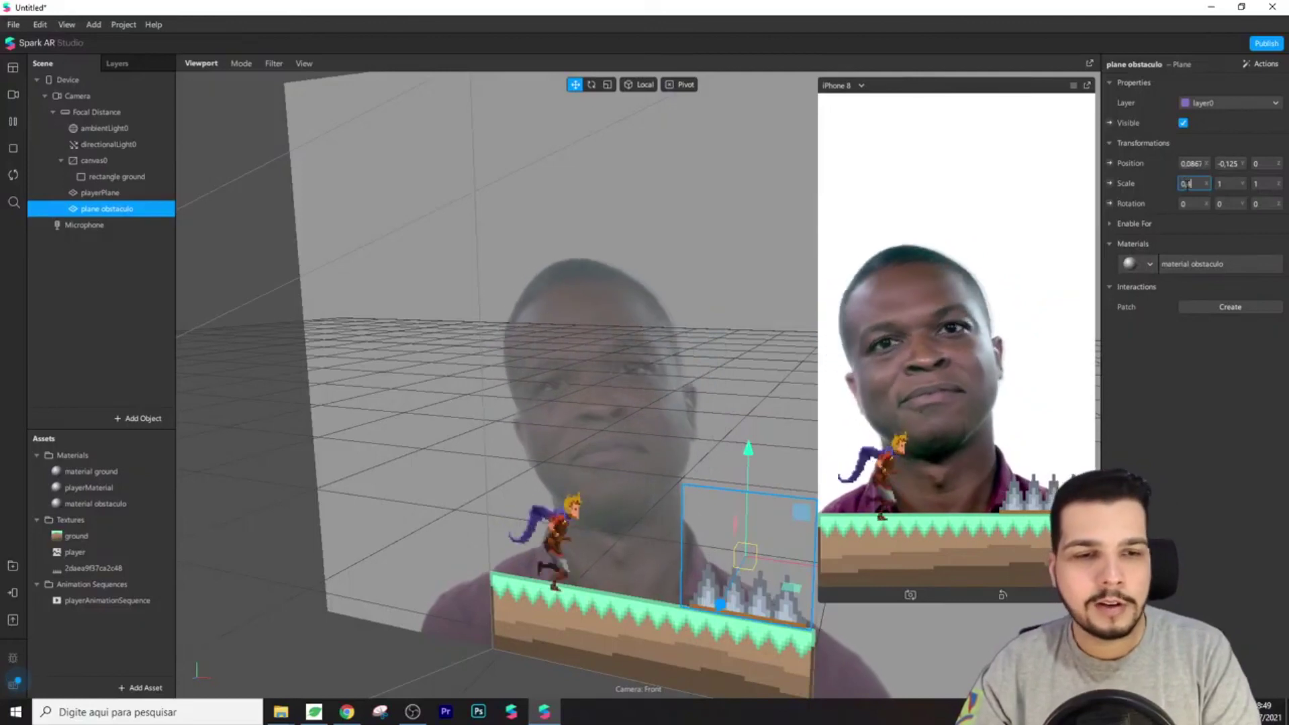
double_click(1222, 183)
type("0,4")
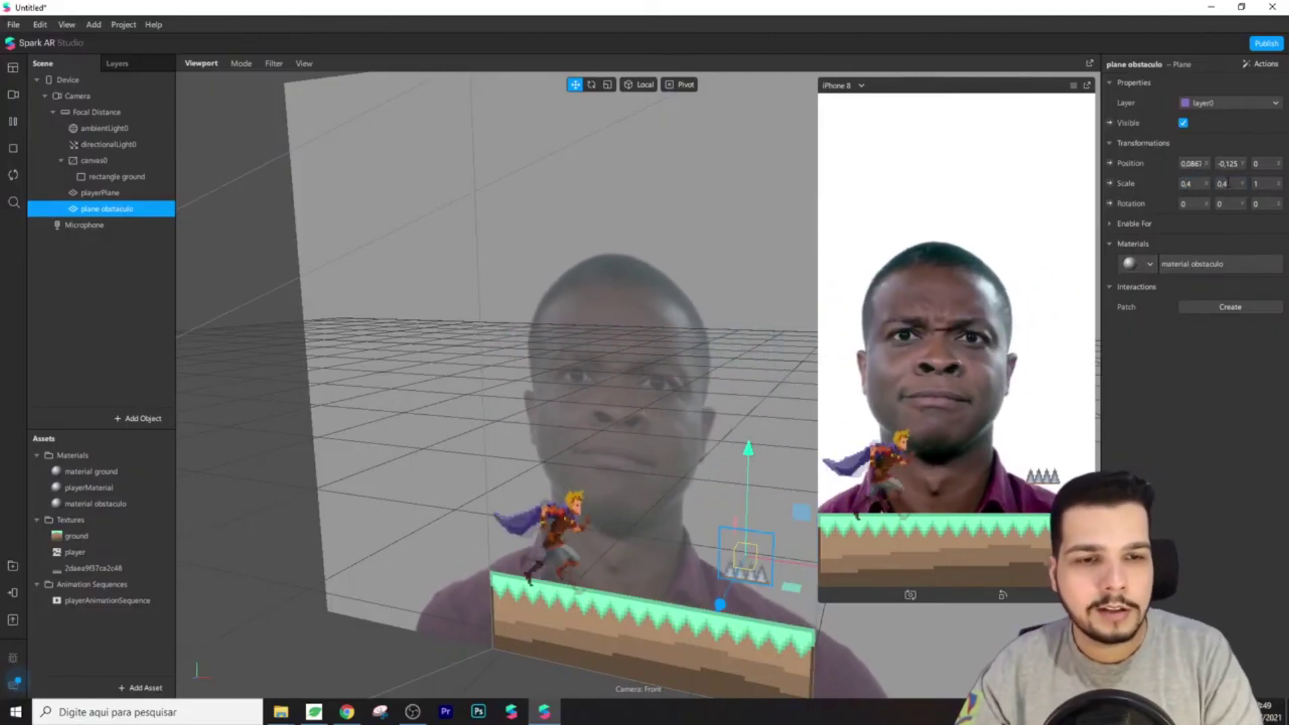
Lower the obstacle plane to about Y -0.156 so the spikes rest on the ground, and shift it toward the ground's right end
left_click_drag(747, 448, 746, 490)
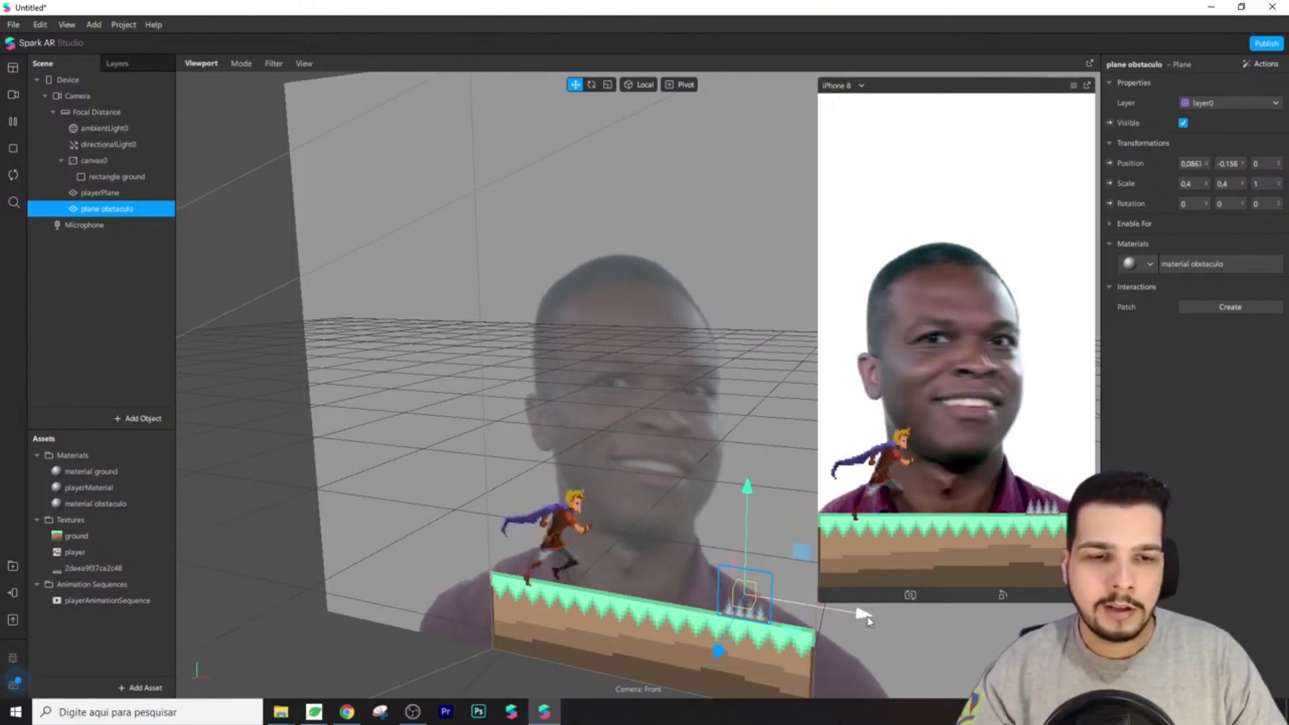
left_click_drag(863, 616, 1047, 671)
left_click_drag(953, 651, 875, 637)
Create a patch for the player plane's position and place it in free space in the Patch Editor
left_click_drag(539, 409, 669, 470)
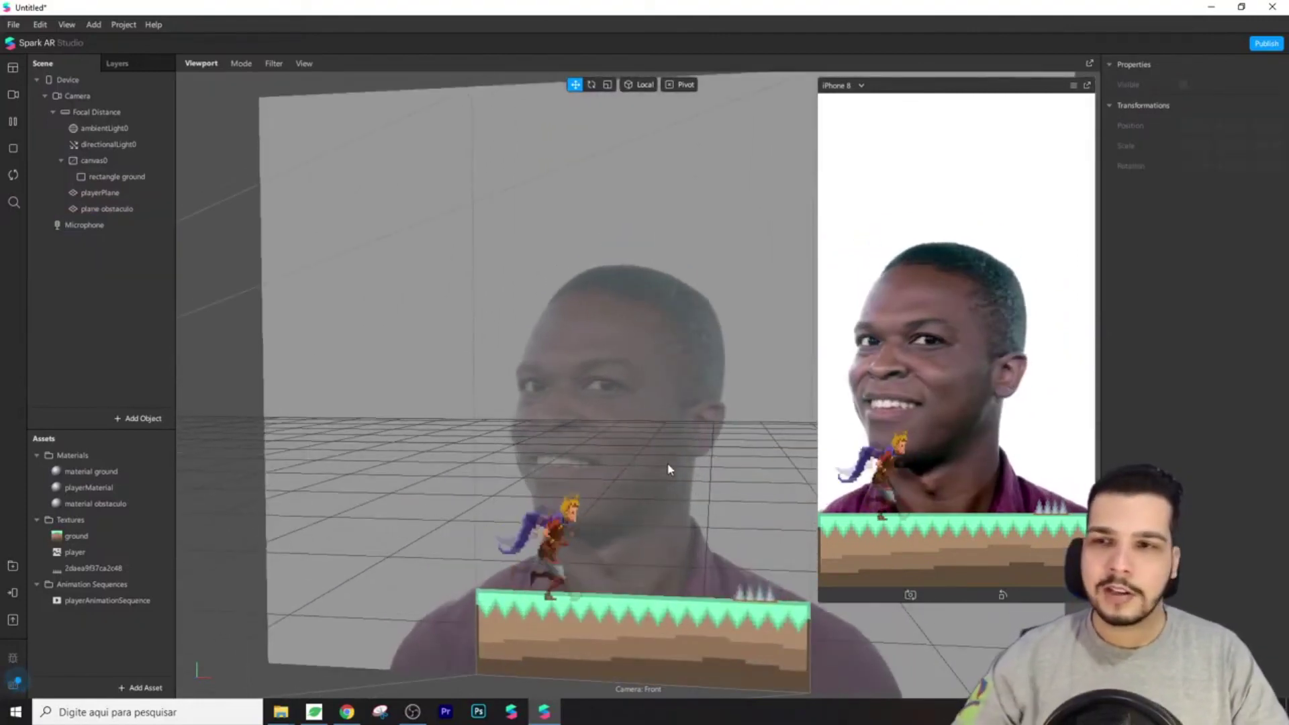
scroll(683, 475, "down", 3)
left_click_drag(683, 470, 691, 469)
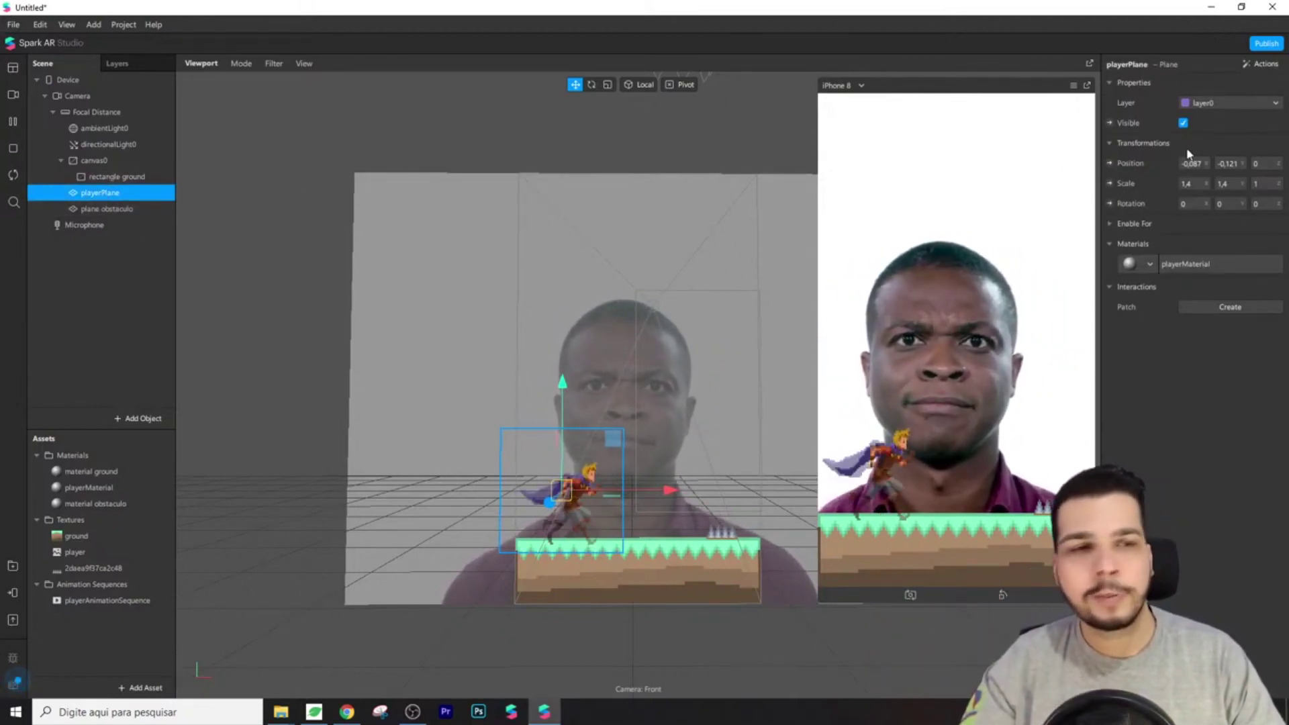
left_click(1109, 163)
left_click_drag(683, 629, 809, 615)
left_click_drag(724, 496, 723, 462)
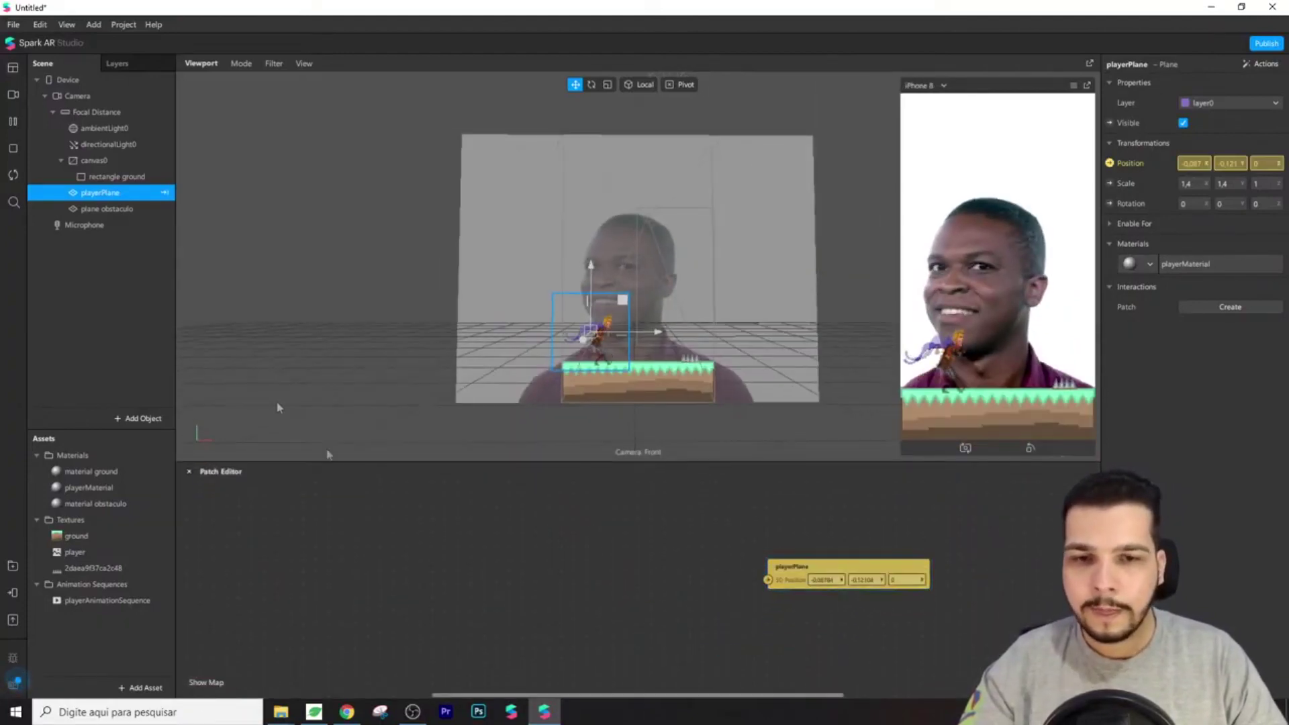
Add a face tracker to the scene and bring it into the Patch Editor as patches
right_click(110, 285)
left_click(282, 289)
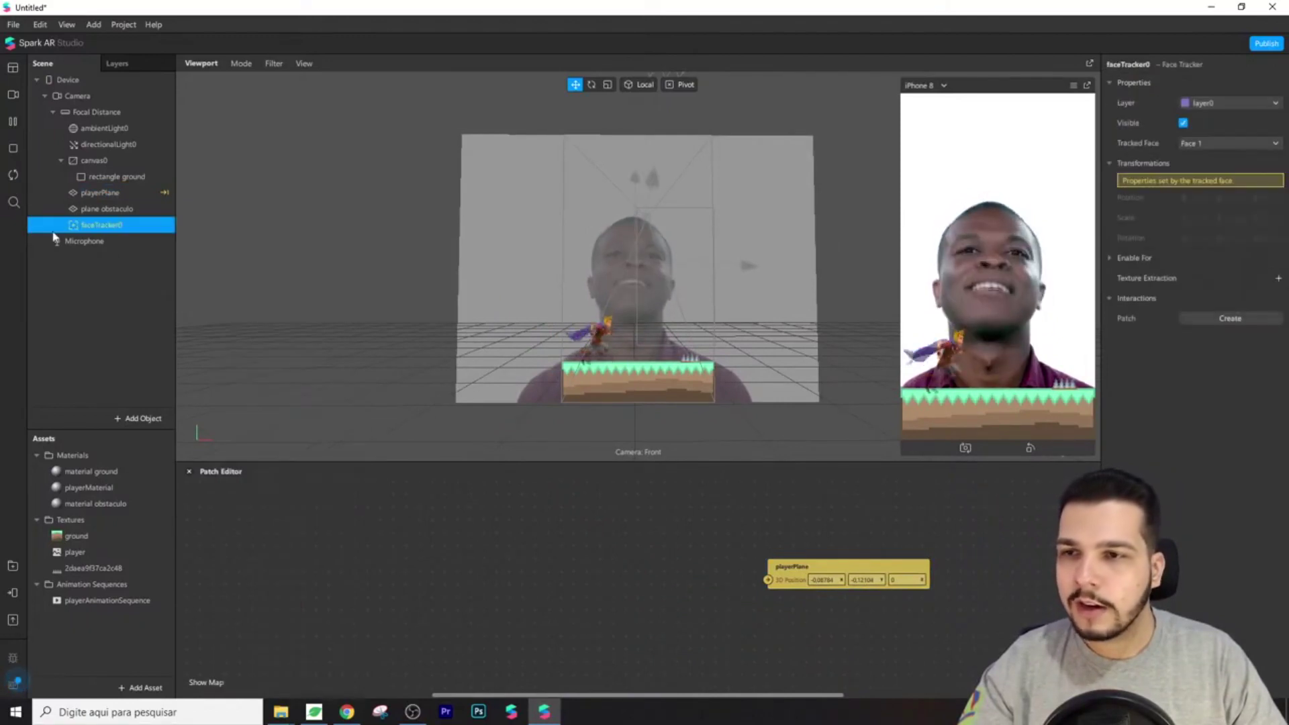
left_click_drag(87, 230, 417, 550)
Add a Blink patch fed by the face tracker patch's face output
left_click_drag(644, 547, 575, 559)
left_click(604, 557)
type("blink")
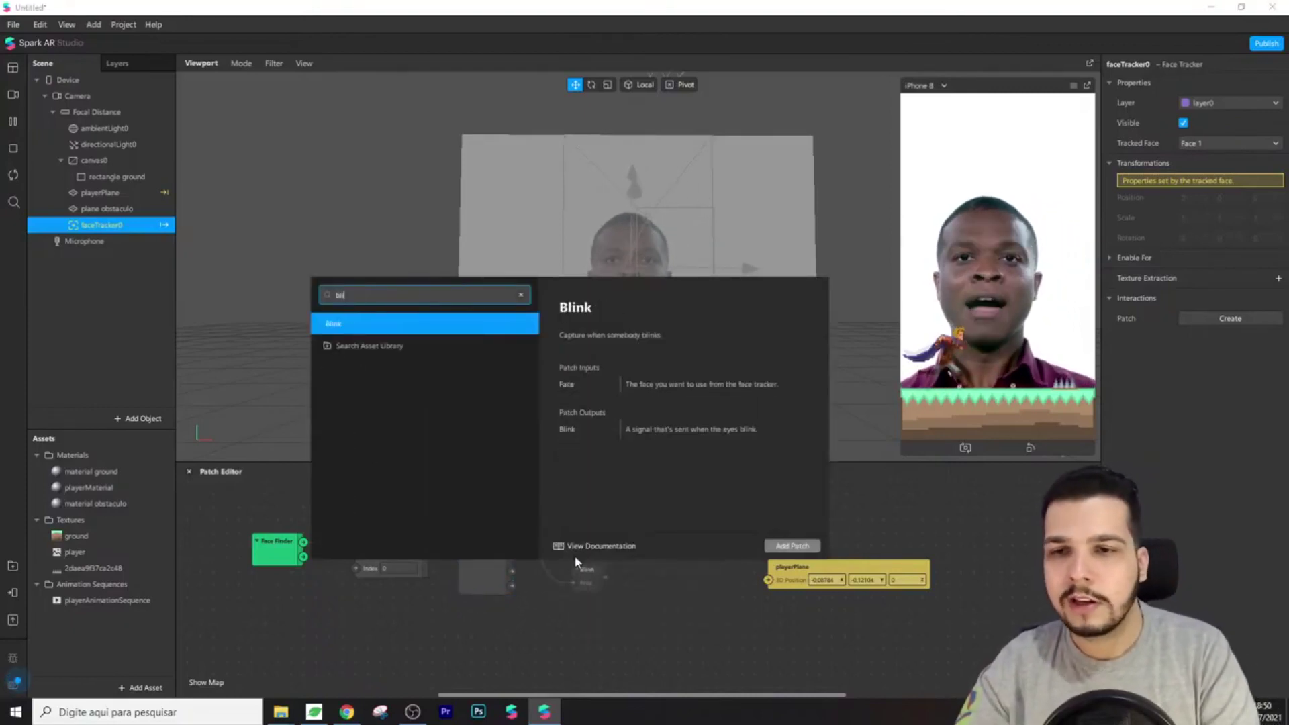
key("Return")
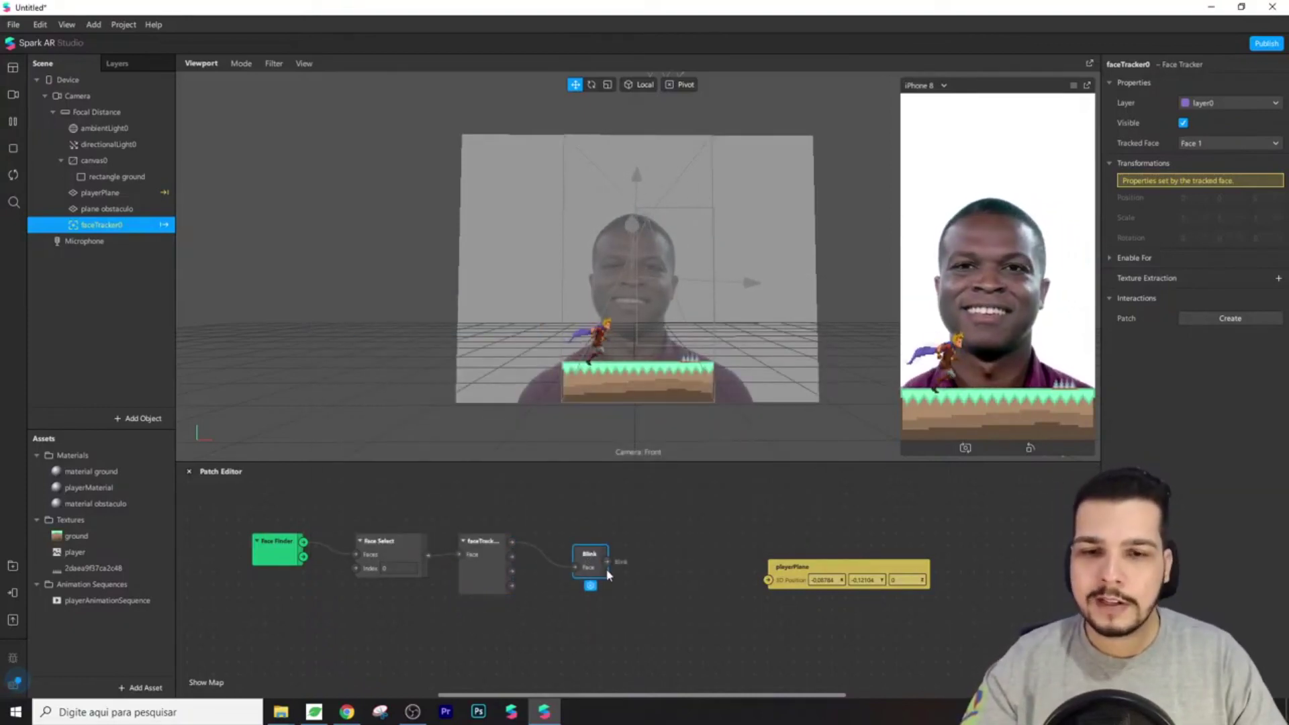
Space out the player position and Blink patches and add an Animation patch between them
left_click_drag(778, 567, 867, 553)
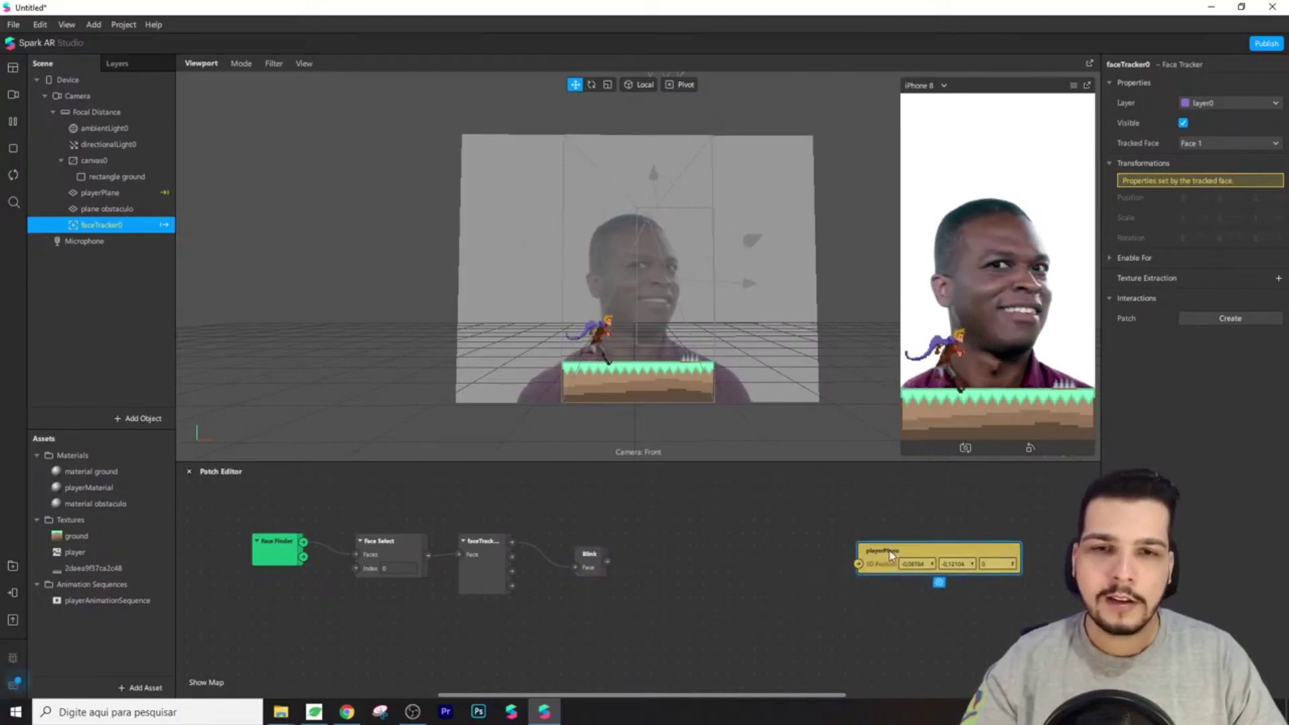
left_click_drag(586, 551, 579, 542)
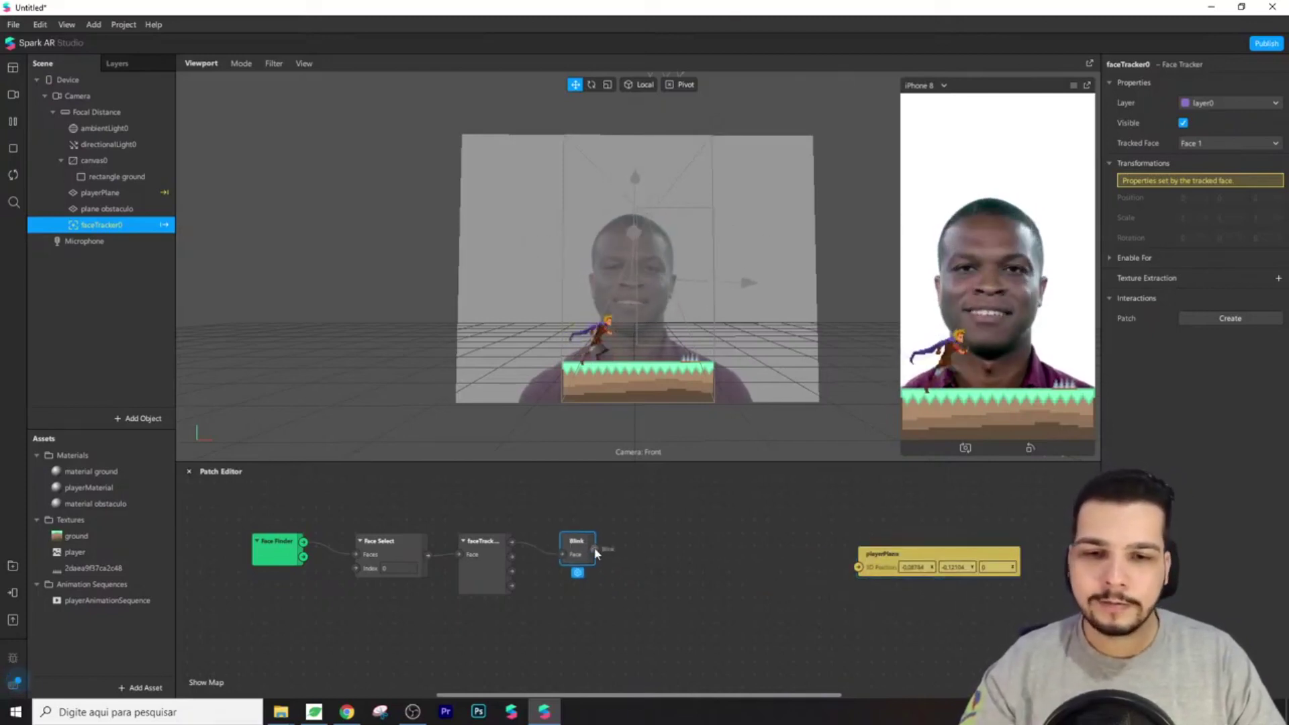
left_click_drag(734, 526, 737, 529)
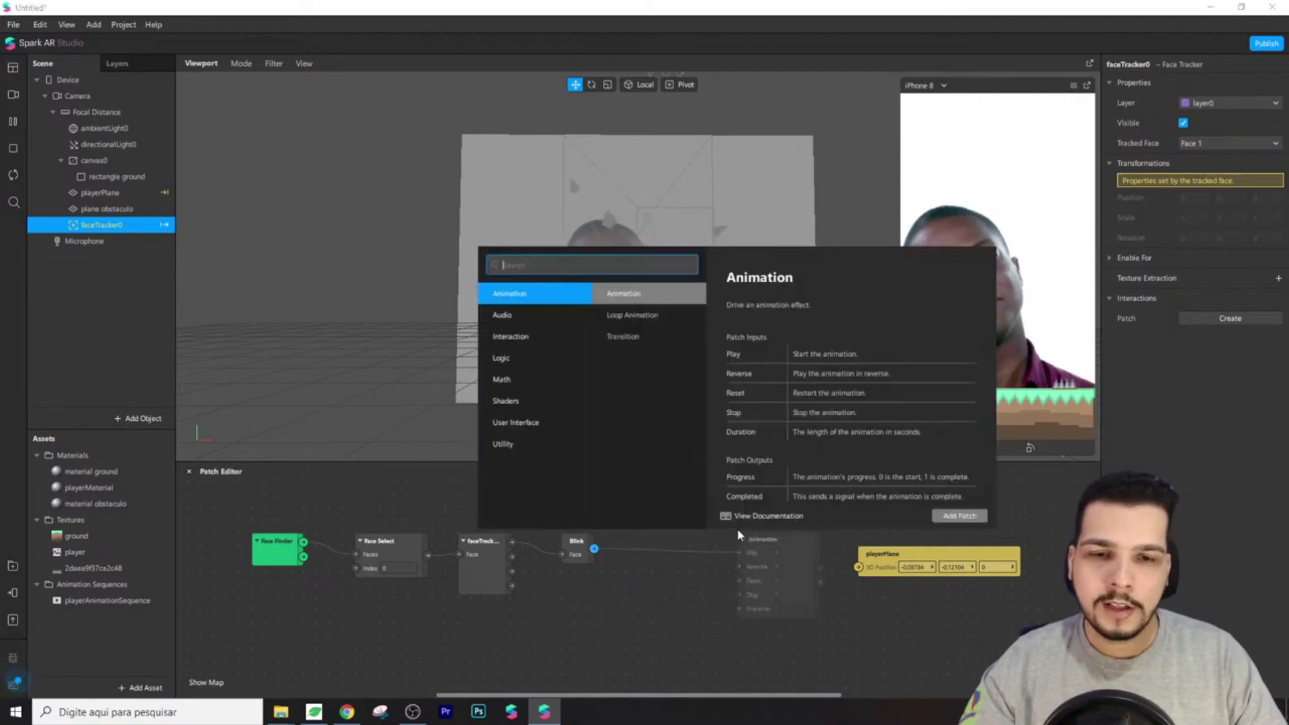
type("anim")
key("Return")
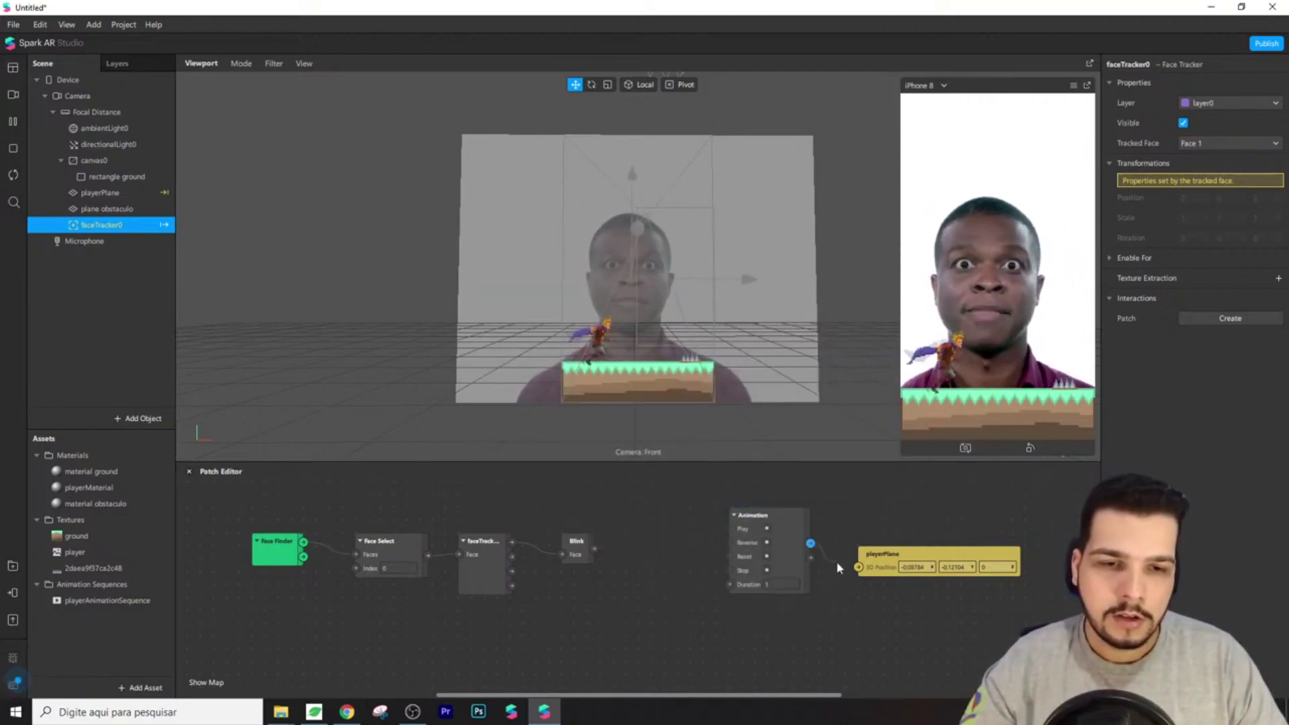
Add a Transition patch driven by the Animation's progress and arrange it between the Animation and player position patches
left_click_drag(834, 522, 831, 512)
type("trans")
key("Return")
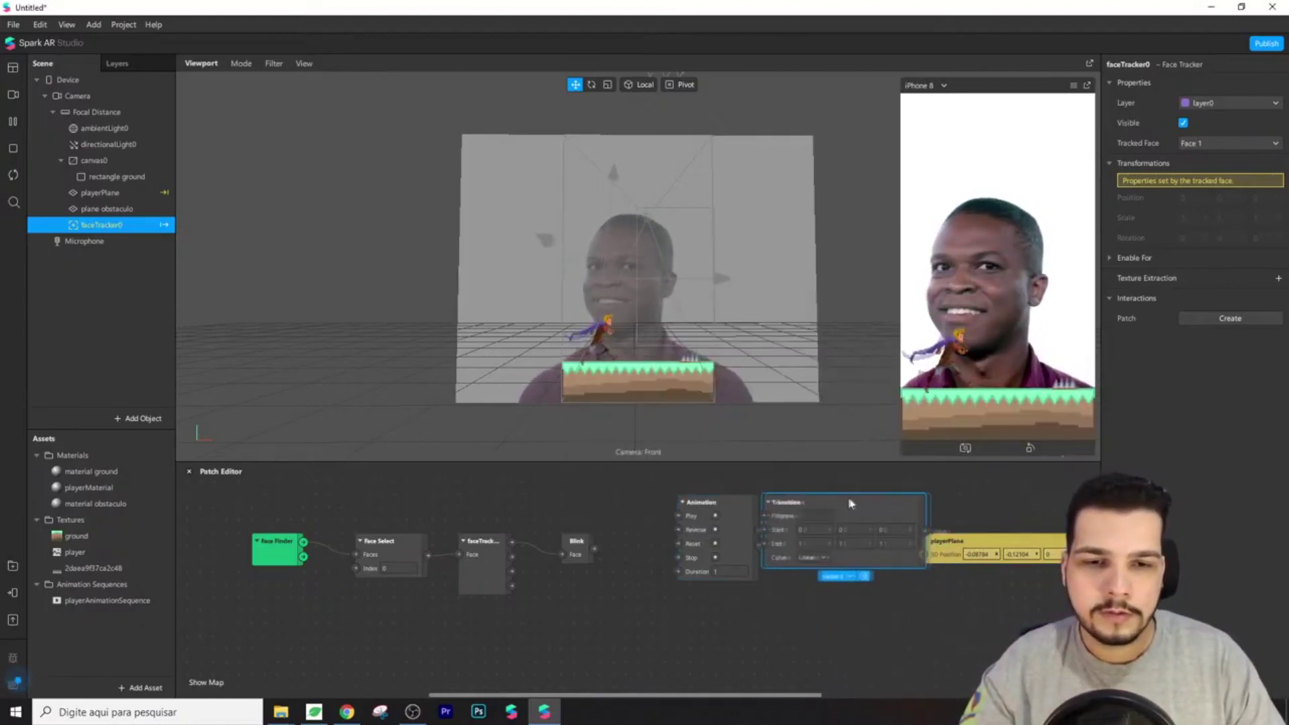
left_click_drag(730, 516, 691, 503)
left_click_drag(858, 516, 819, 515)
scroll(819, 516, "up", 1)
left_click(942, 605)
left_click_drag(942, 606, 927, 568)
scroll(718, 622, "down", 1)
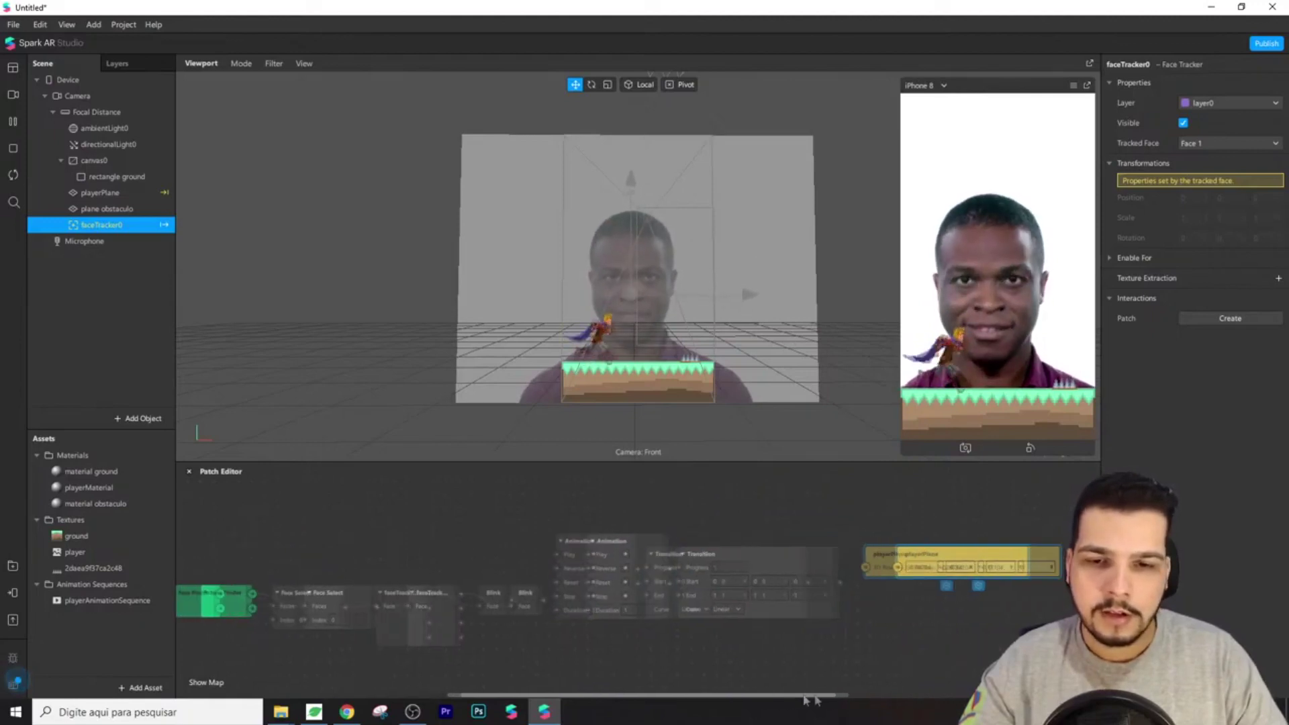
mouse_move(685, 569)
left_mouse_down()
mouse_move(706, 571)
mouse_move(694, 569)
left_mouse_up()
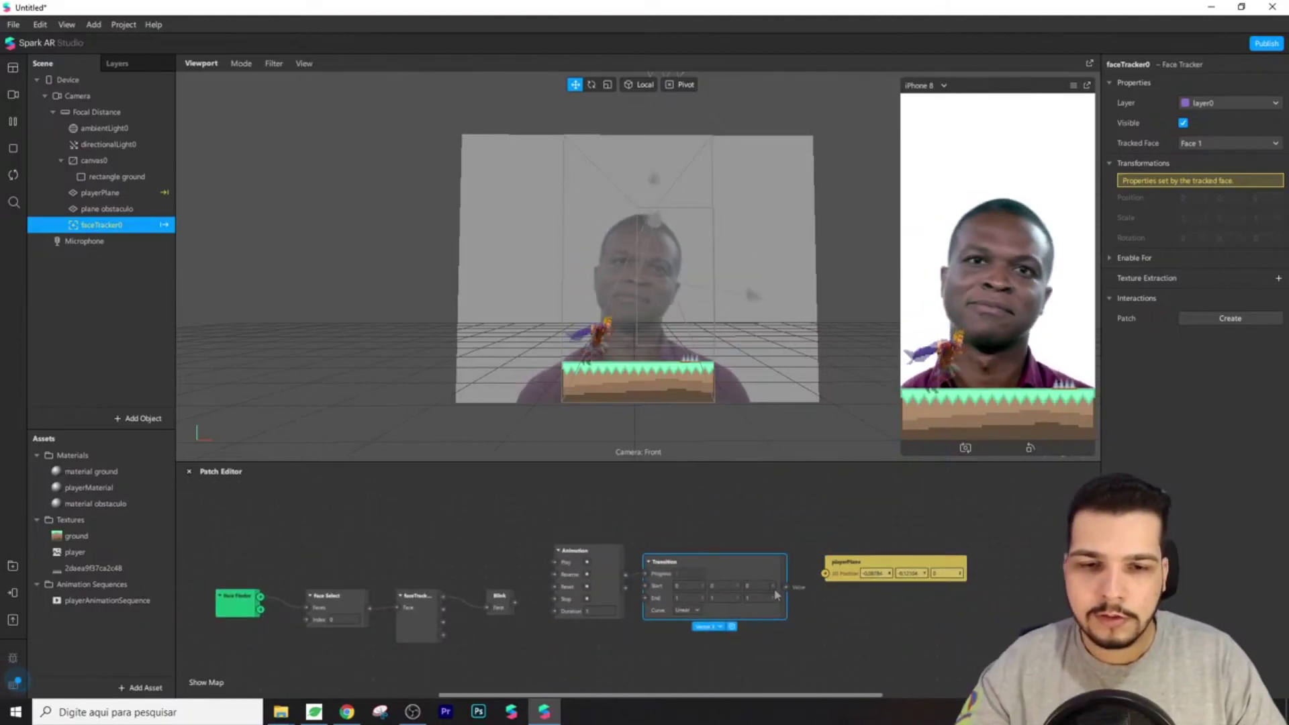
Set the Transition's start to -0.08784, -0.12104, 0 from the player's position and its end to -0.08784, 0, 0
scroll(884, 589, "up", 3)
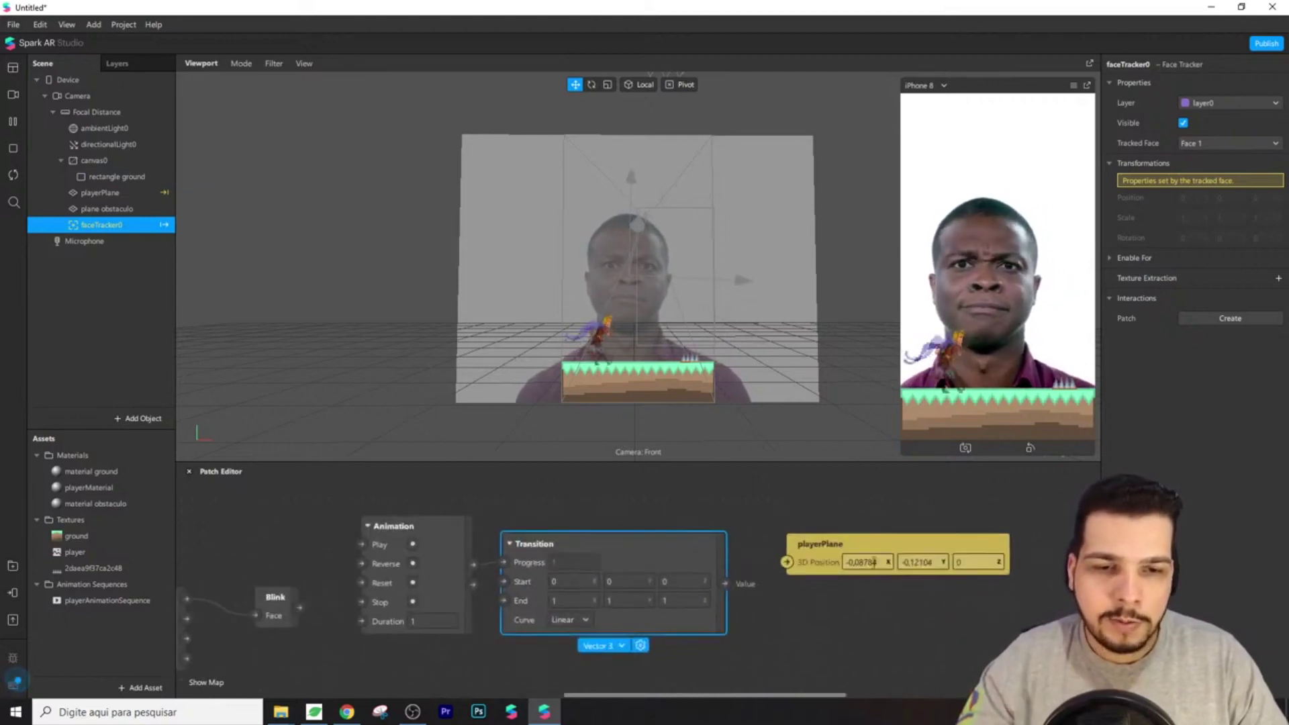
left_click(878, 561)
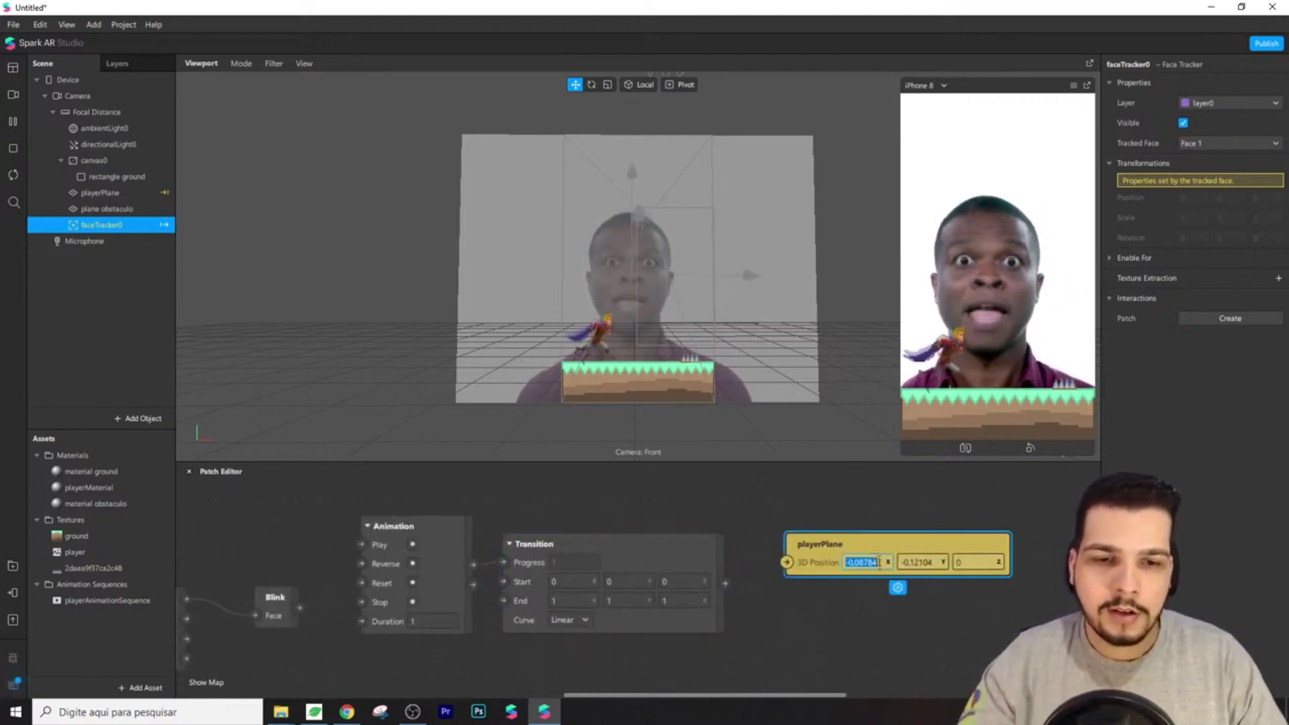
left_click(576, 585)
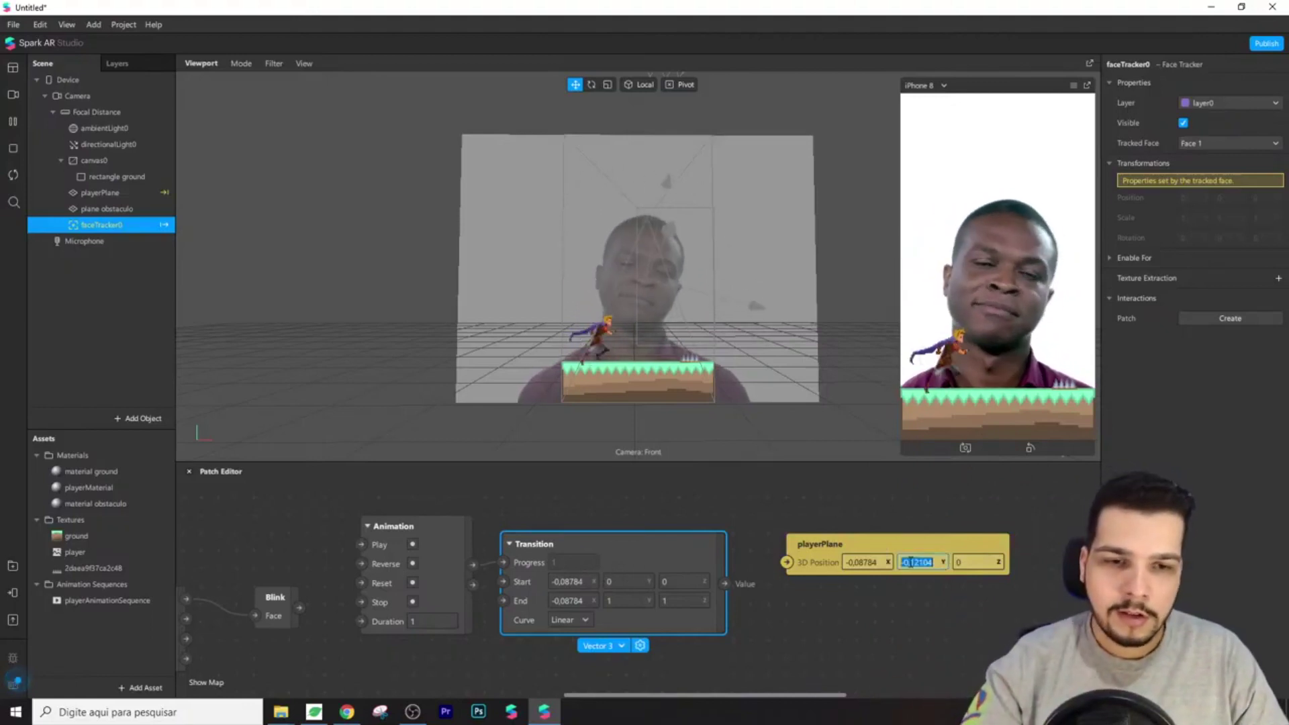
left_click(637, 601)
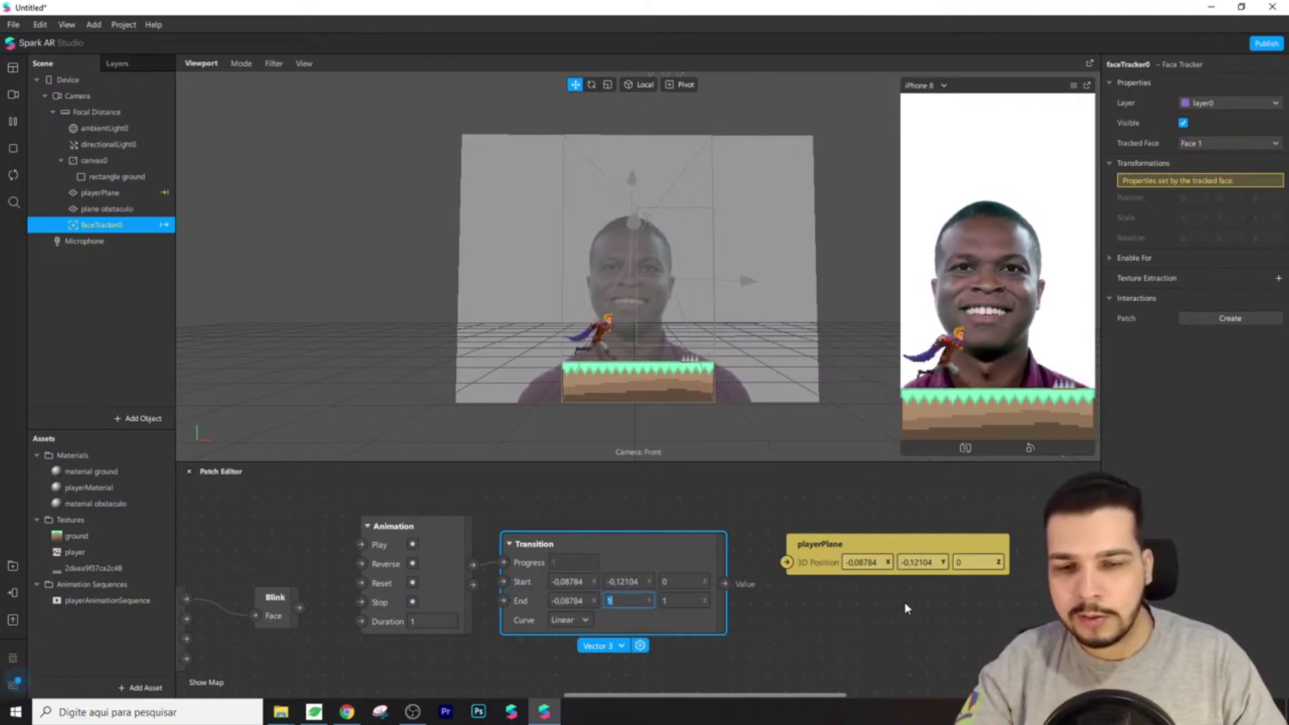
left_click(689, 602)
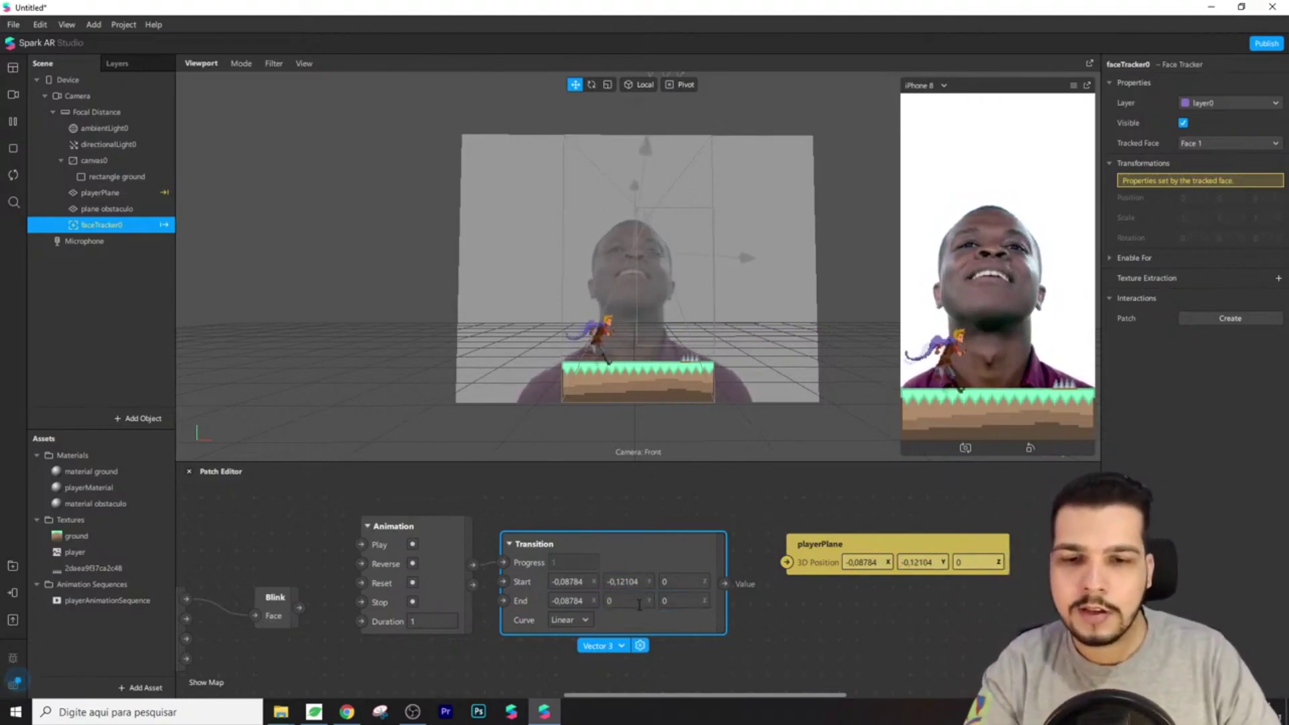
Connect the Transition's value to the player plane's 3D position and set the end Y to -0.05
left_click_drag(724, 583, 781, 574)
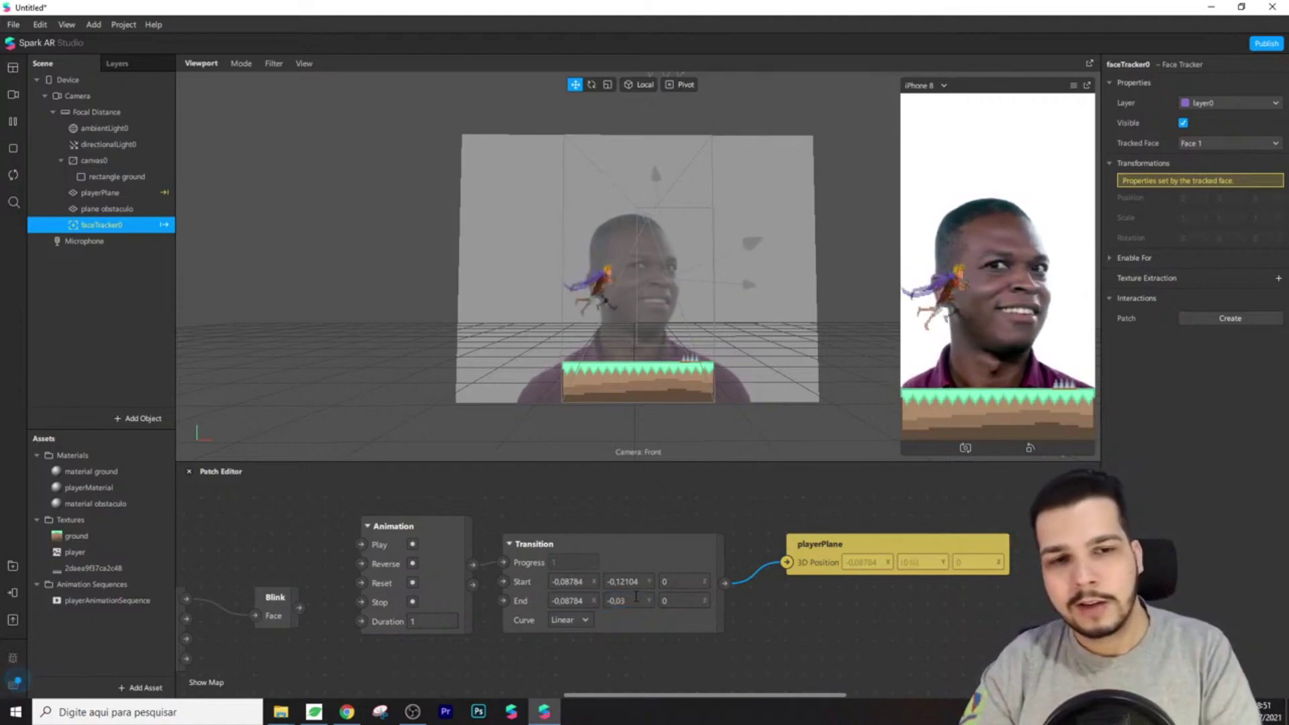
scroll(635, 604, "up", 1)
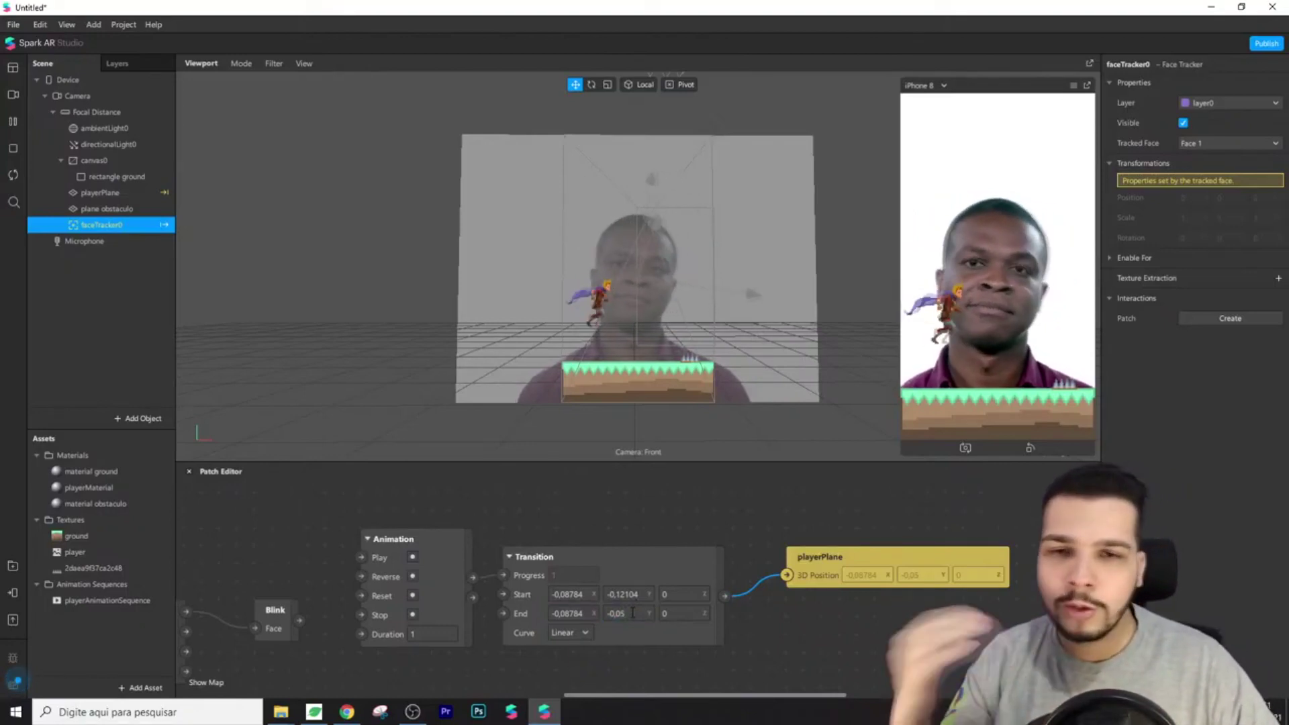
Add a Switch patch after Blink and connect the Blink output to its Turn On input
left_click_drag(616, 698, 544, 697)
left_click_drag(406, 625, 391, 624)
left_click_drag(522, 616, 501, 509)
type("switch")
key("Return")
scroll(501, 510, "up", 1)
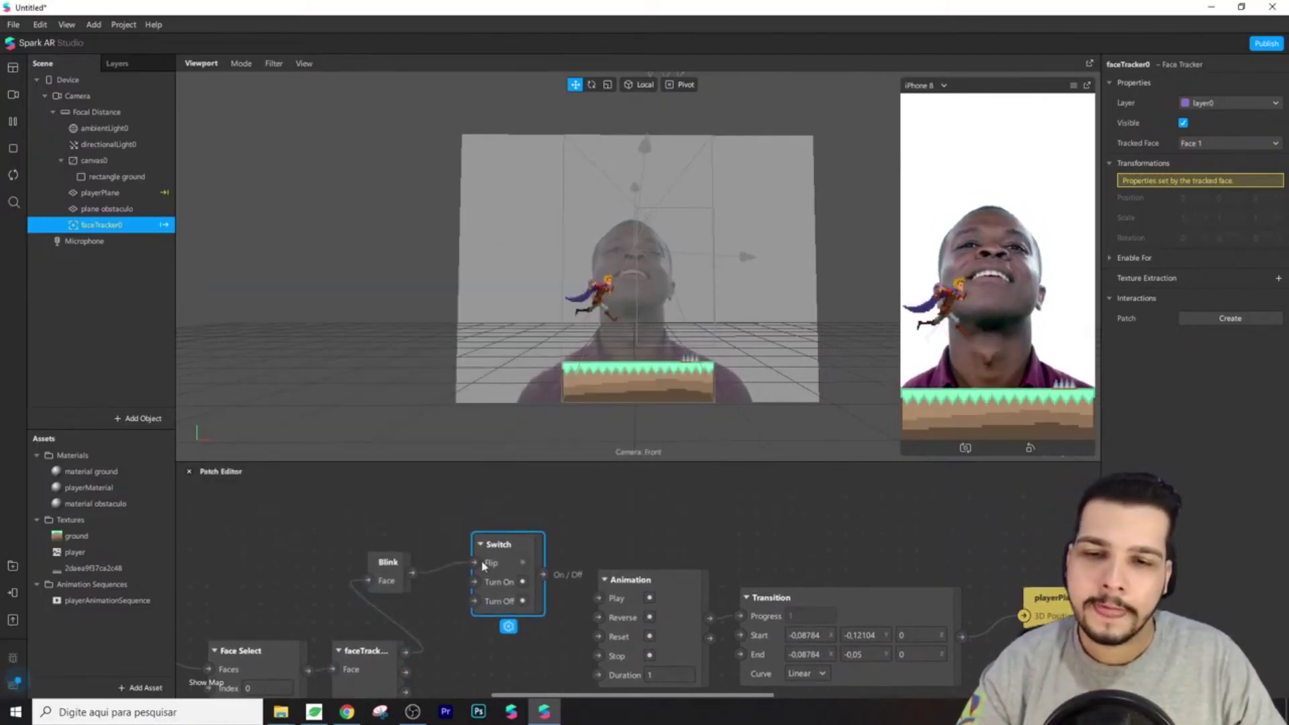
left_click_drag(474, 562, 474, 582)
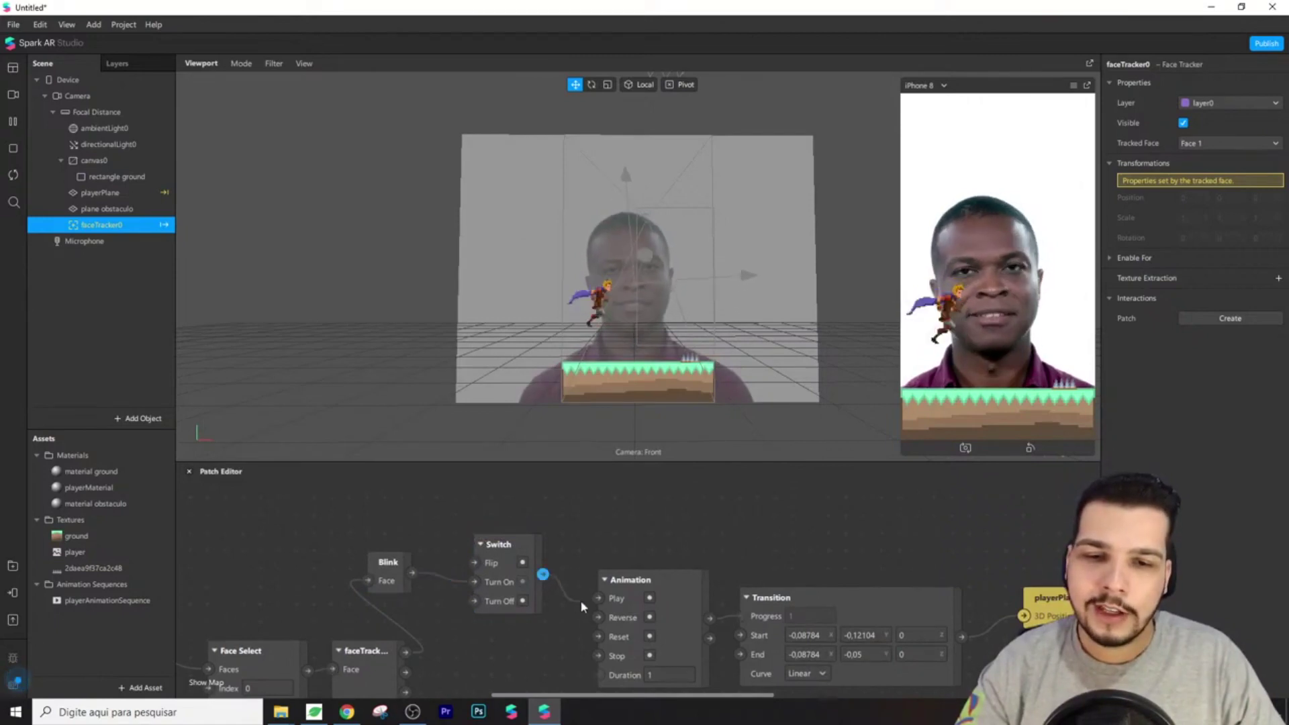
Connect the Switch to the Animation through a Pulse, with Turned On to Play and Turned Off to Reverse, and tidy the patches
left_click_drag(581, 603, 598, 598)
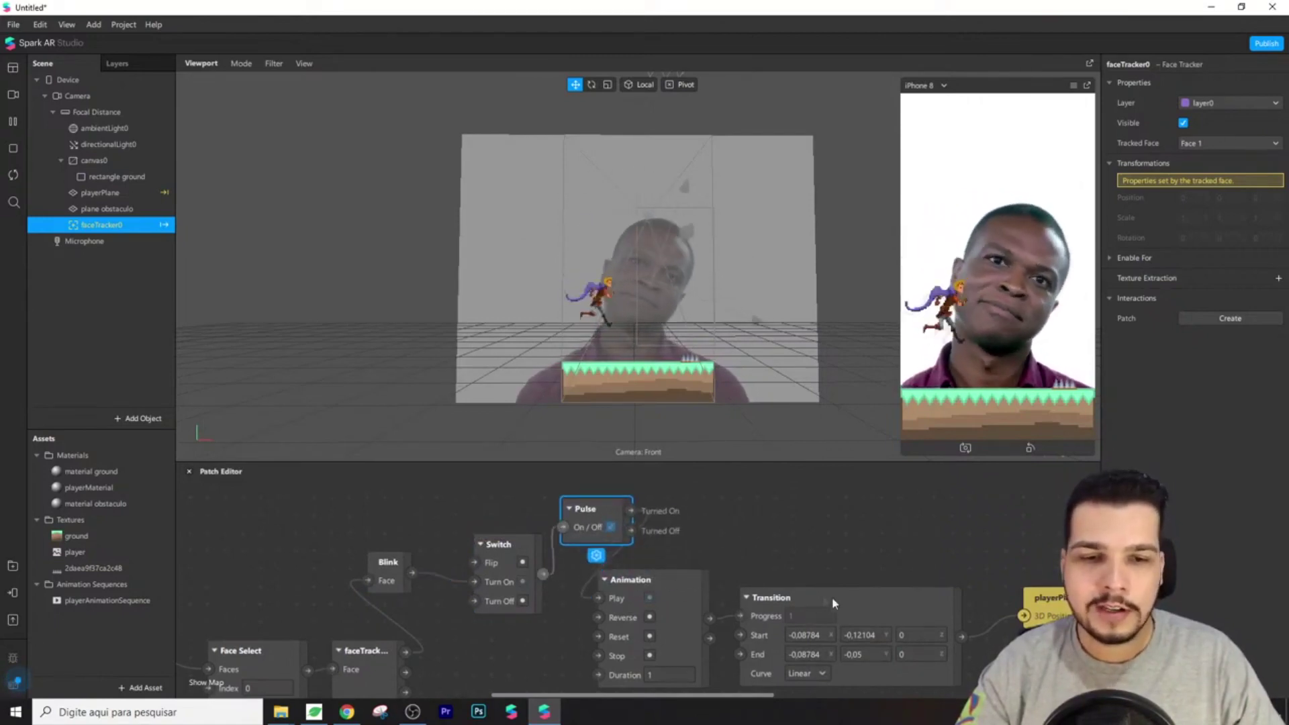
left_click_drag(834, 602, 907, 482)
left_click_drag(671, 630, 723, 581)
mouse_move(589, 545)
left_mouse_down()
mouse_move(588, 579)
mouse_move(589, 545)
left_mouse_up()
left_click_drag(507, 559, 472, 544)
left_click_drag(587, 526, 553, 543)
left_click(591, 587)
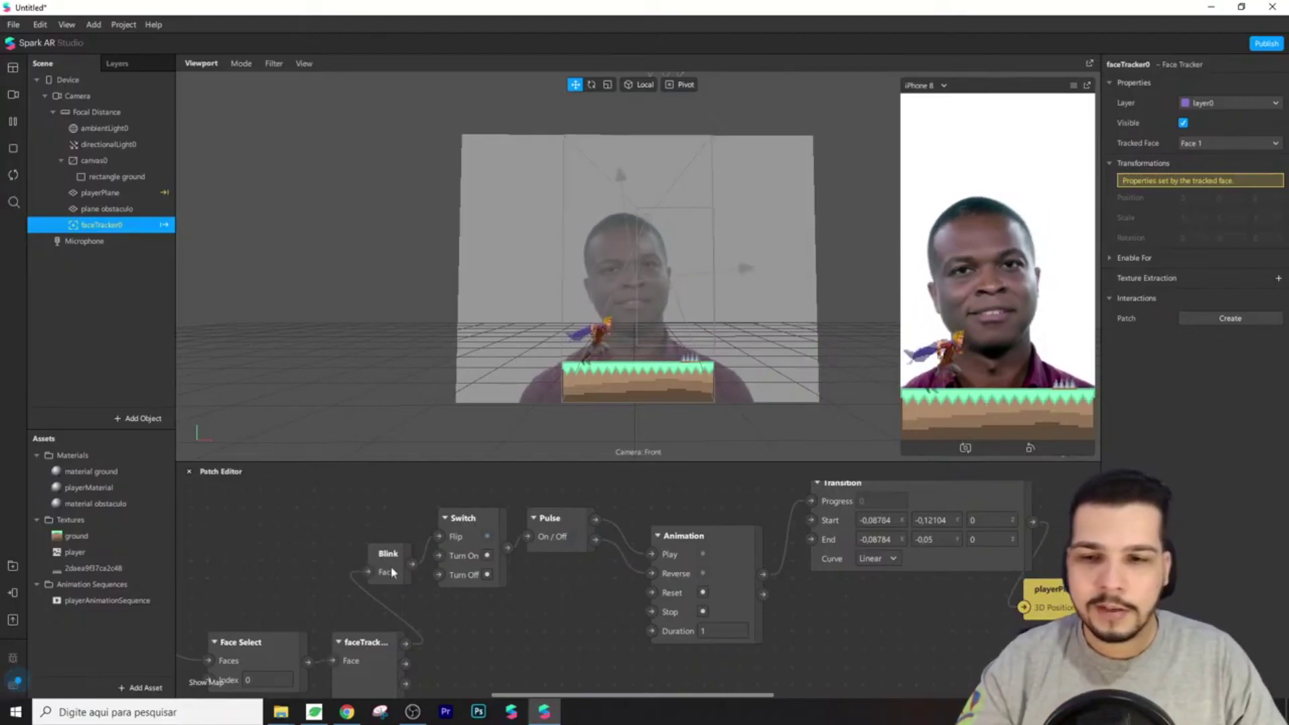
Move the Blink patch away from the Switch and reroute its connection from Flip to Turn On
left_click_drag(393, 574, 340, 556)
left_click_drag(437, 537, 440, 565)
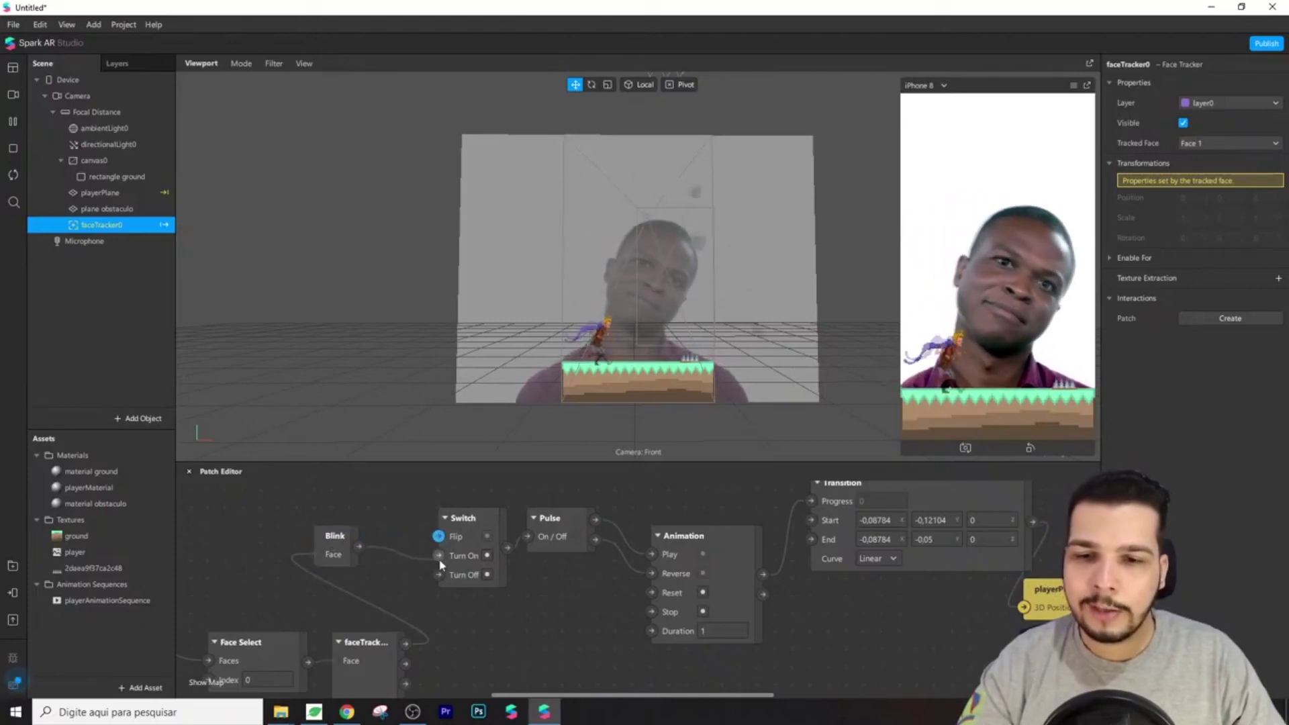
Add a Delay patch fed by the Blink output, place it below Blink, and connect it to the Switch's Turn Off input
mouse_move(360, 556)
left_mouse_down()
mouse_move(289, 539)
mouse_move(339, 564)
left_mouse_up()
type("delay")
key("Return")
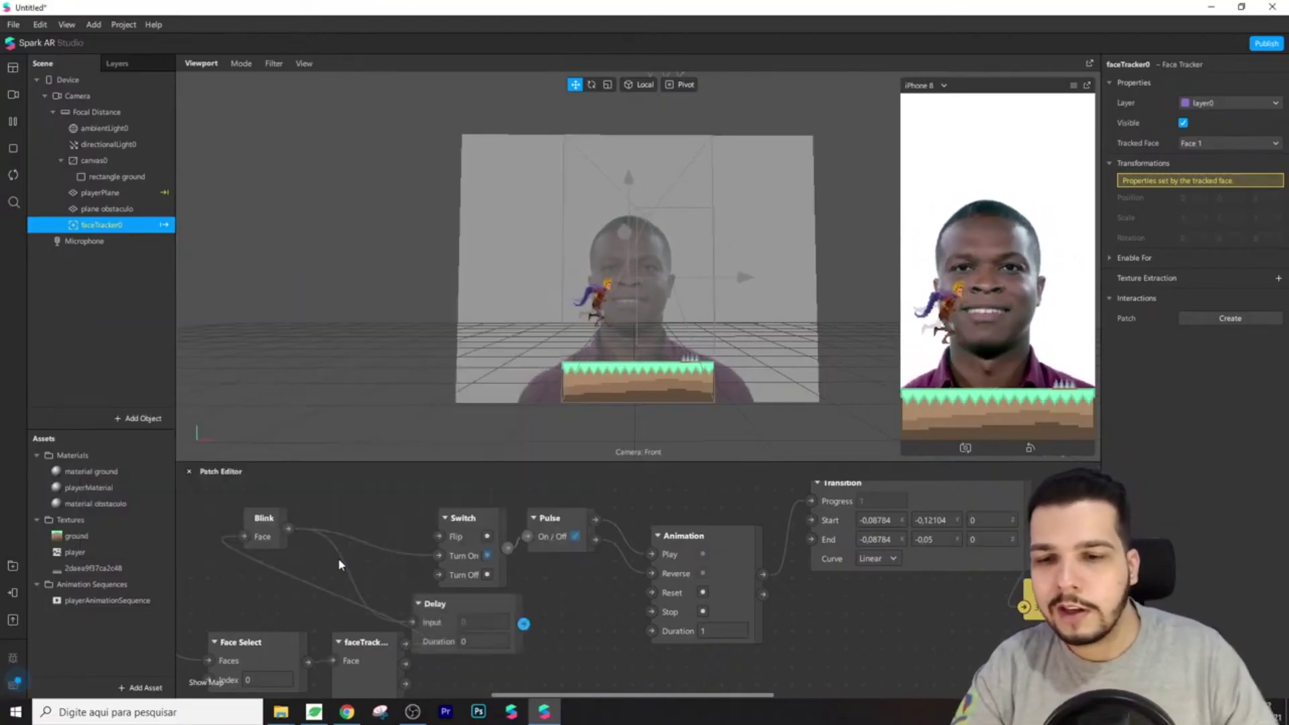
left_click_drag(436, 603, 322, 570)
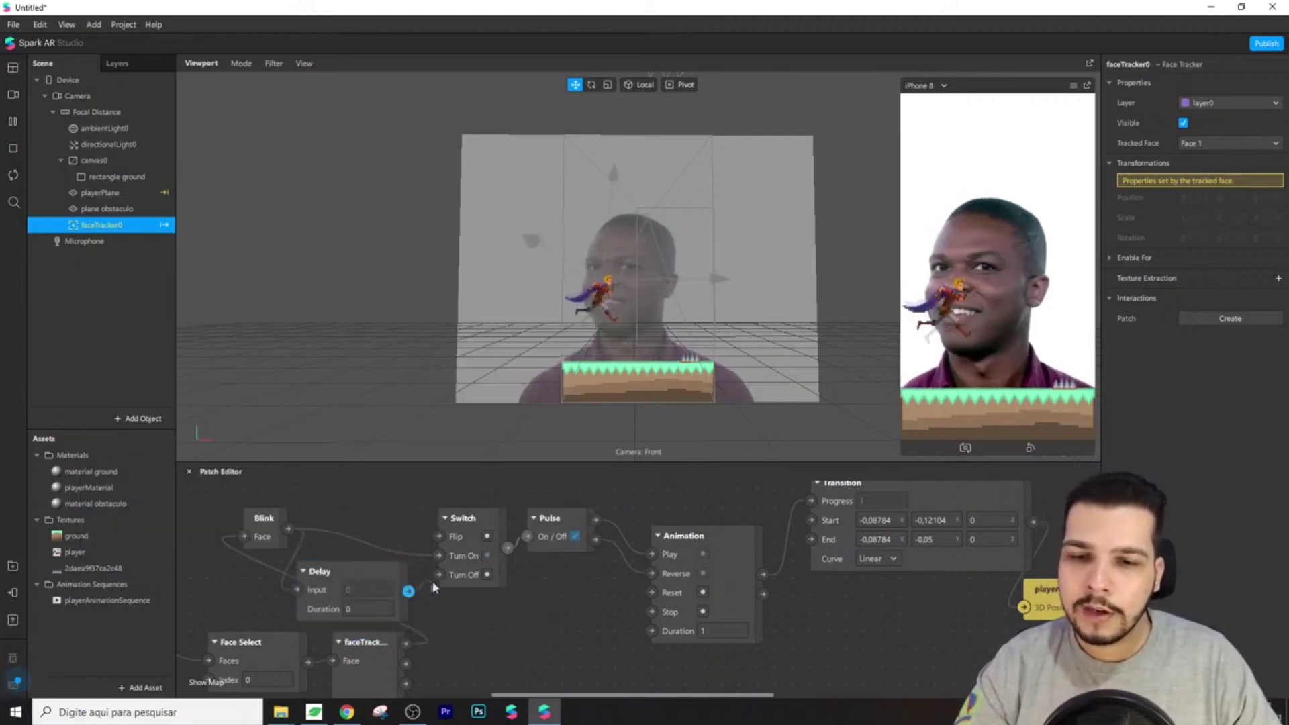
left_click_drag(456, 462, 470, 329)
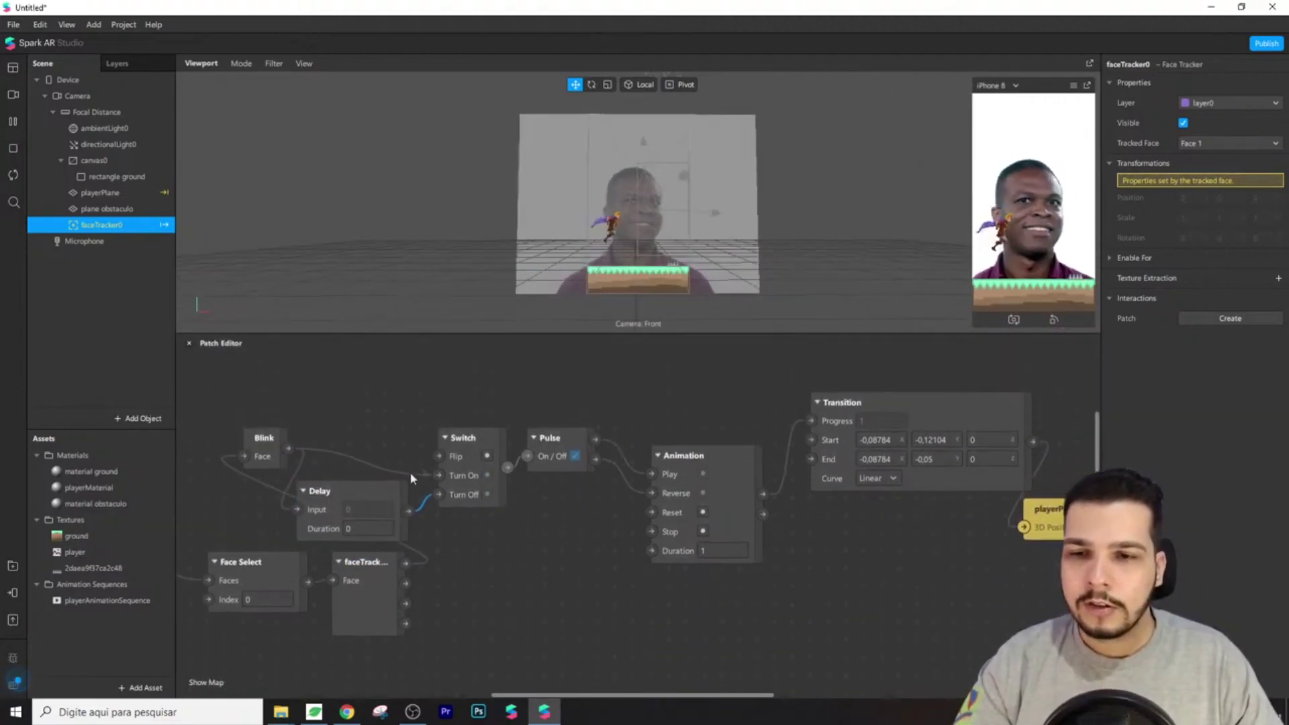
Set the Delay and Animation durations to 0.3 and enlarge the viewport and simulator preview
left_click(378, 531)
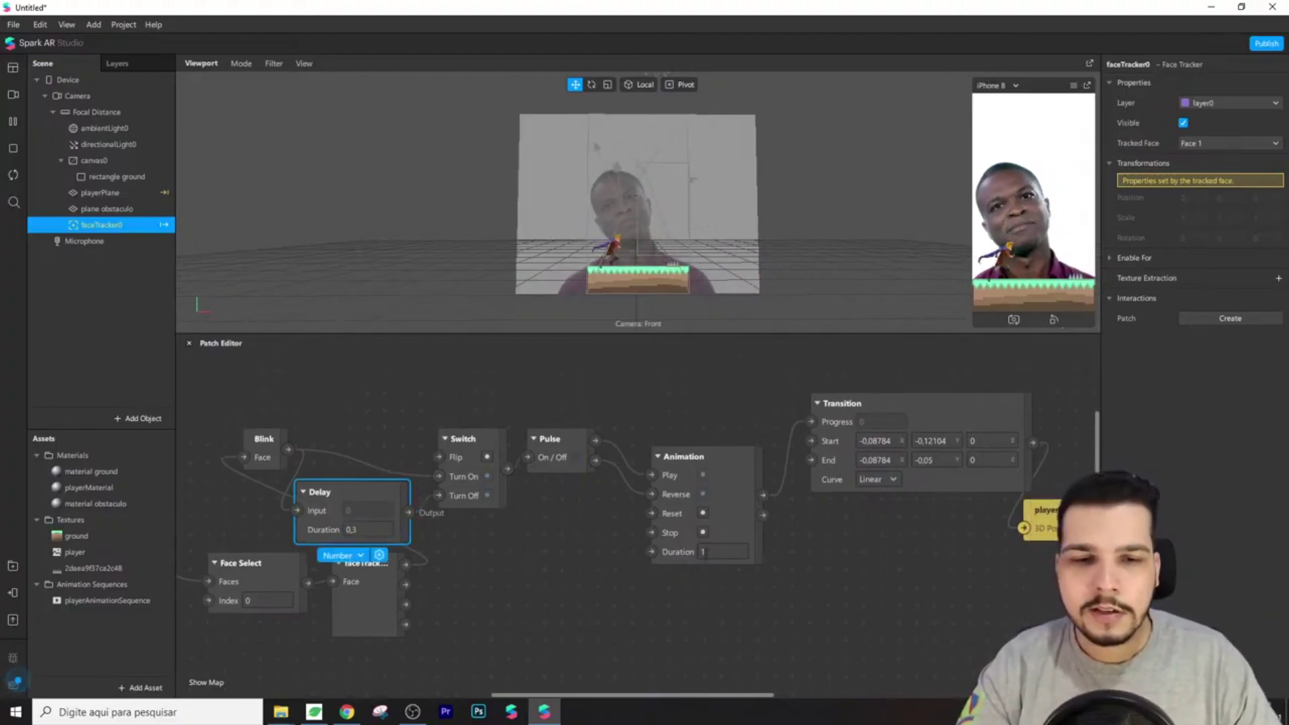
left_click(708, 552)
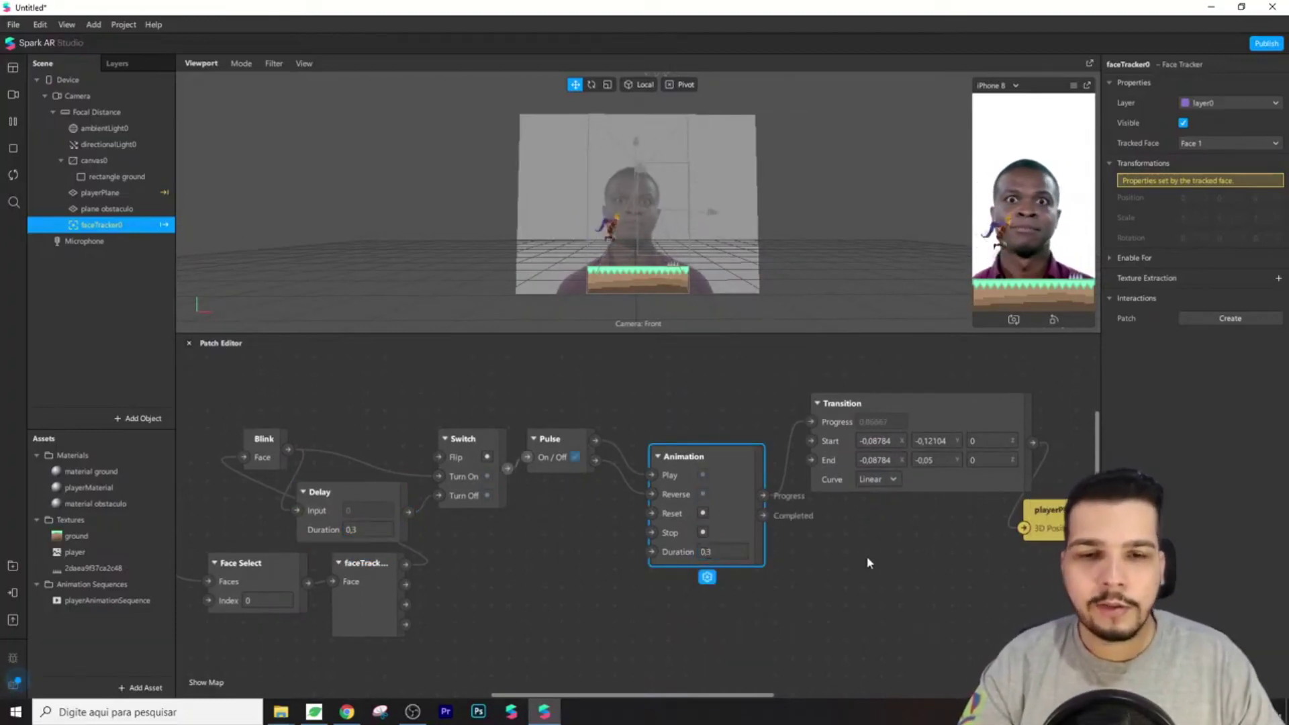
scroll(868, 562, "up", 2)
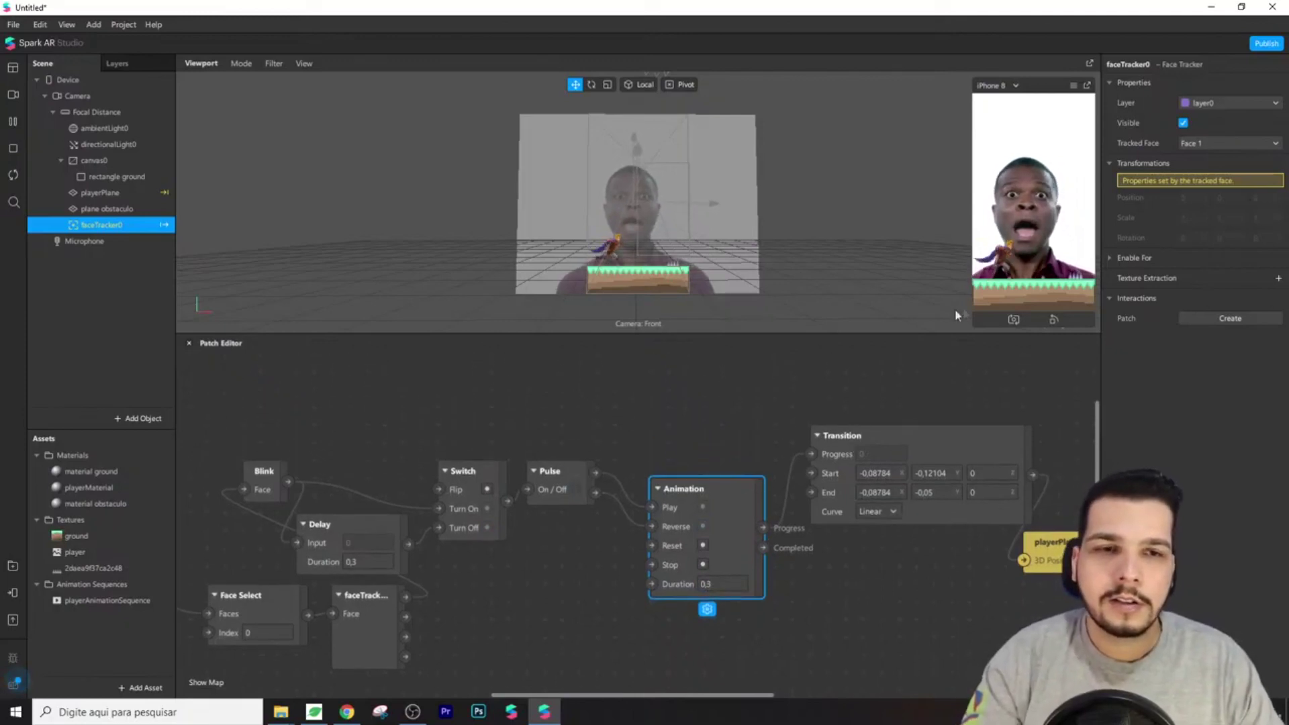
left_click_drag(961, 334, 974, 479)
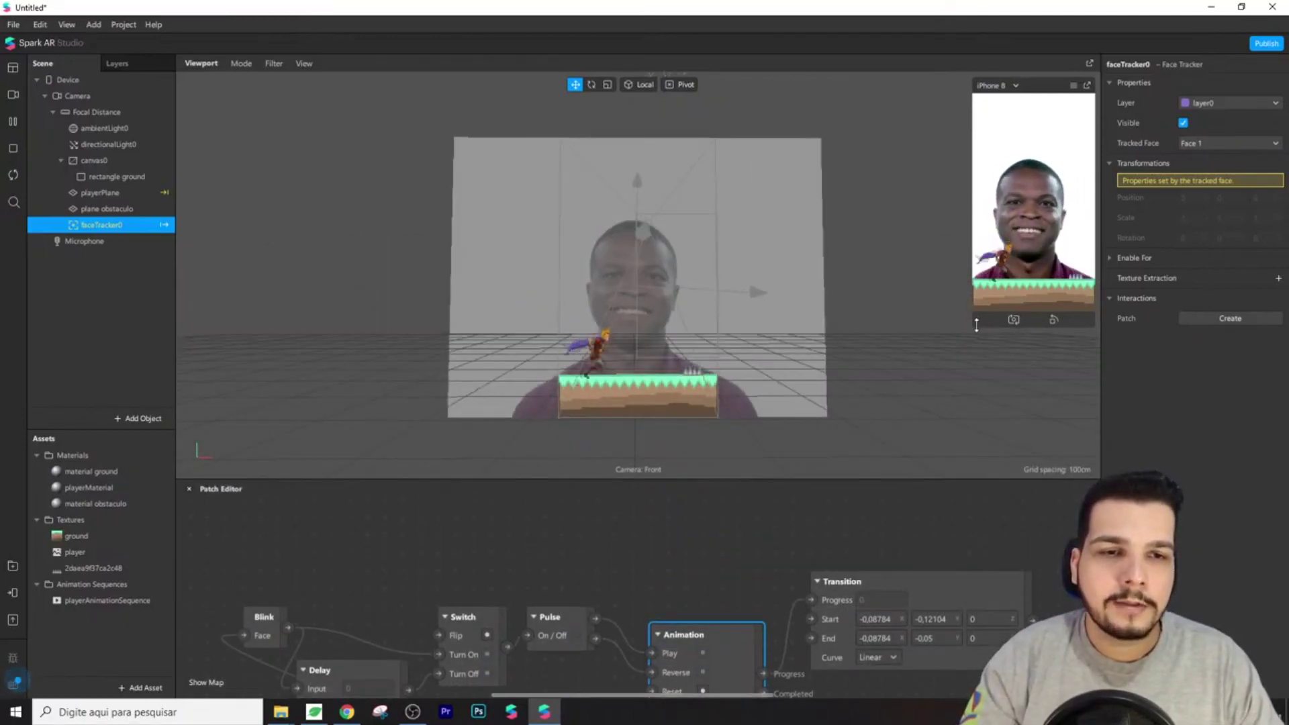
left_click_drag(974, 324, 892, 473)
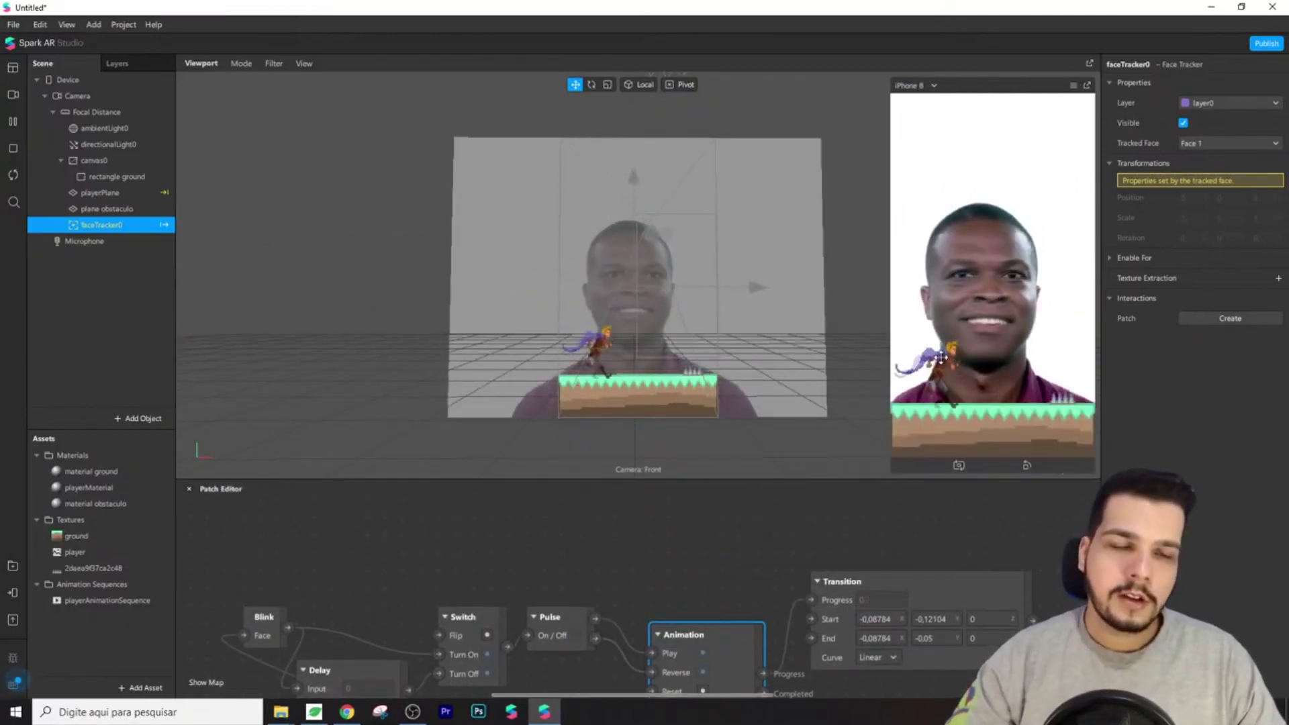
Set the Animation and Delay durations to 0.4
scroll(591, 578, "down", 3)
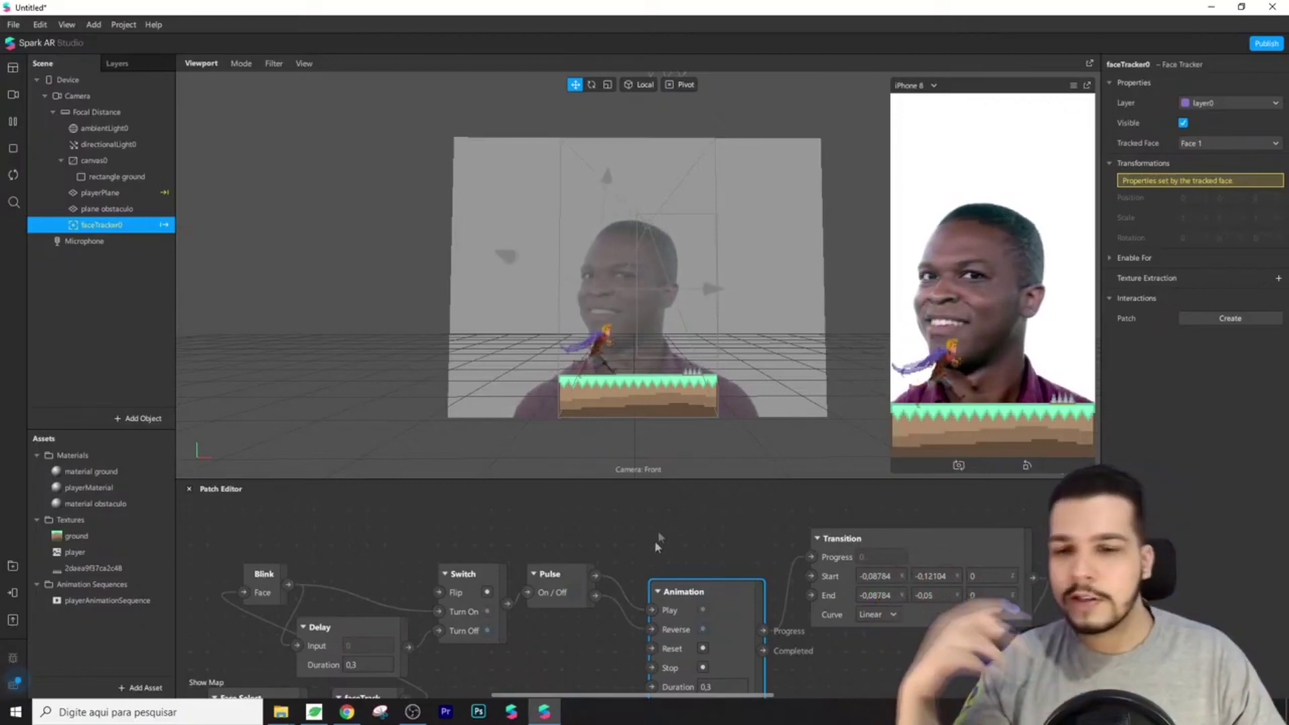
scroll(658, 530, "down", 1)
left_click_drag(655, 481, 655, 467)
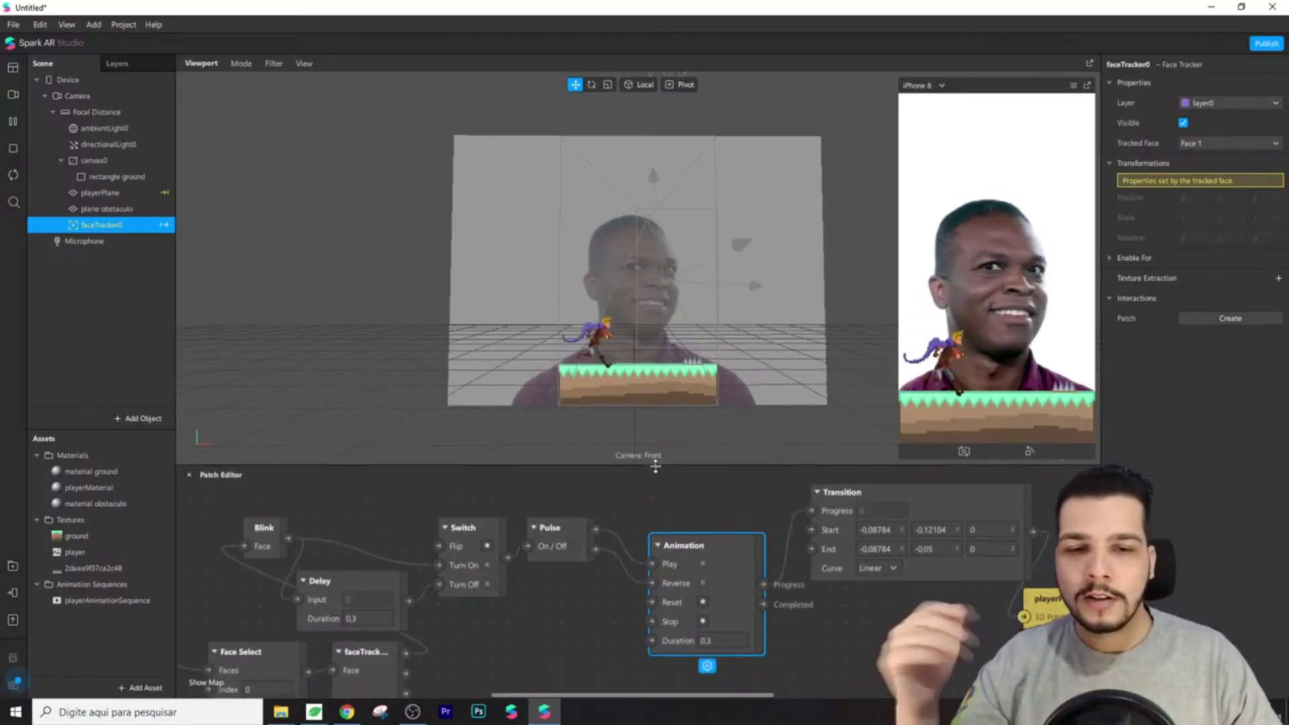
scroll(655, 576, "down", 1)
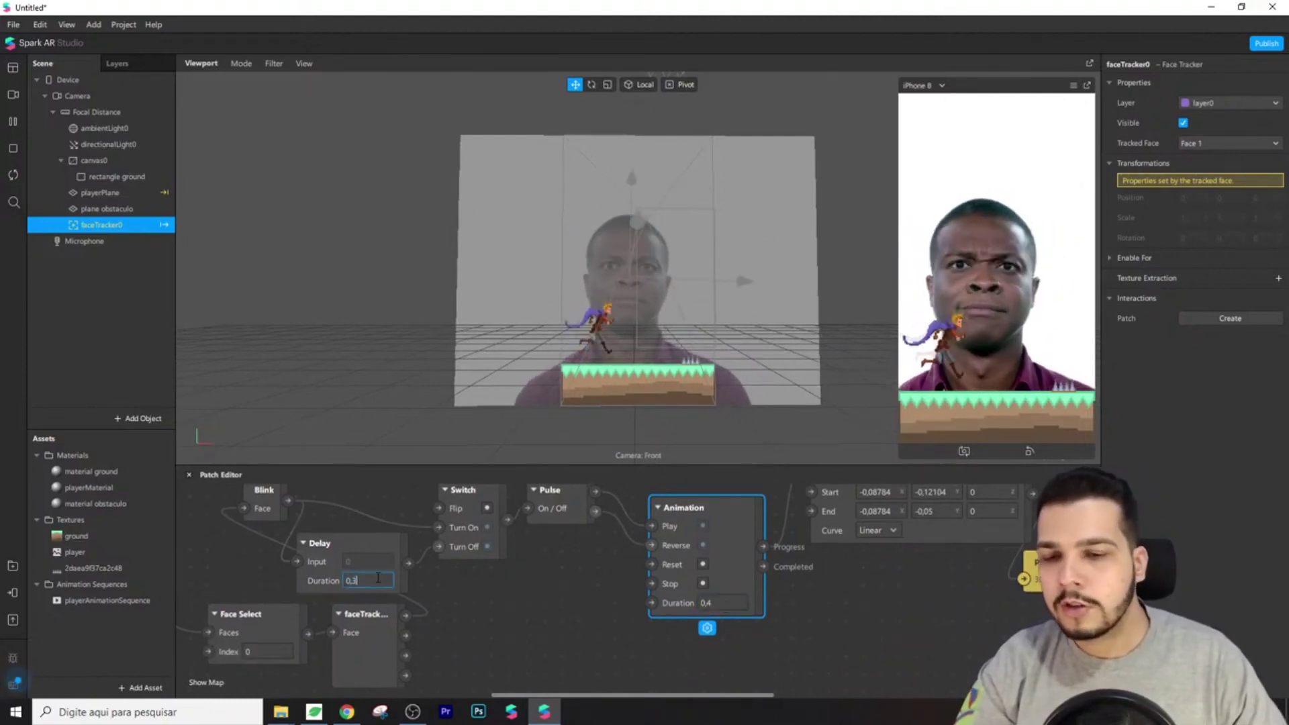
left_click(430, 591)
scroll(436, 590, "up", 1)
Reposition the Switch, Delay and Blink patches so that Delay sits clearly below Blink
left_click_drag(475, 520, 474, 502)
left_click_drag(371, 574, 389, 554)
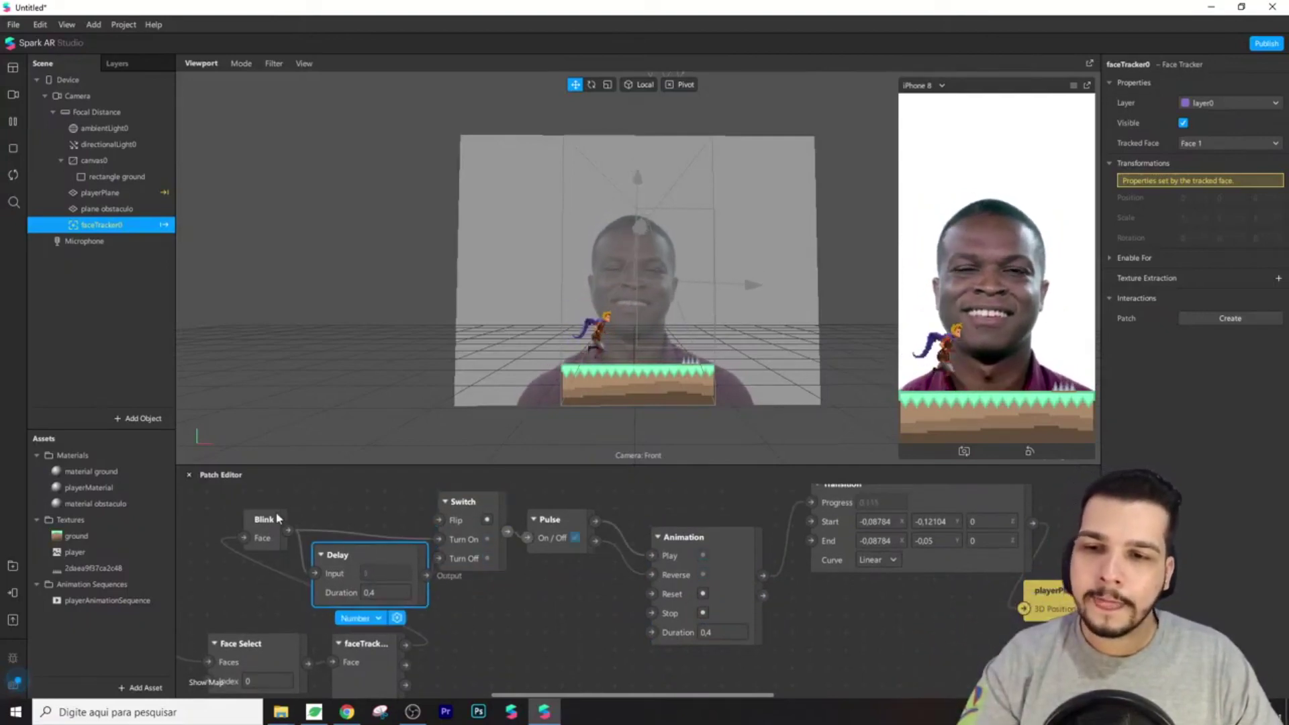
left_click_drag(277, 520, 310, 497)
left_click(397, 530)
Arrange the playerPlane, Animation, Pulse, Switch, Blink and Delay patches compactly around the Transition
scroll(494, 590, "down", 3)
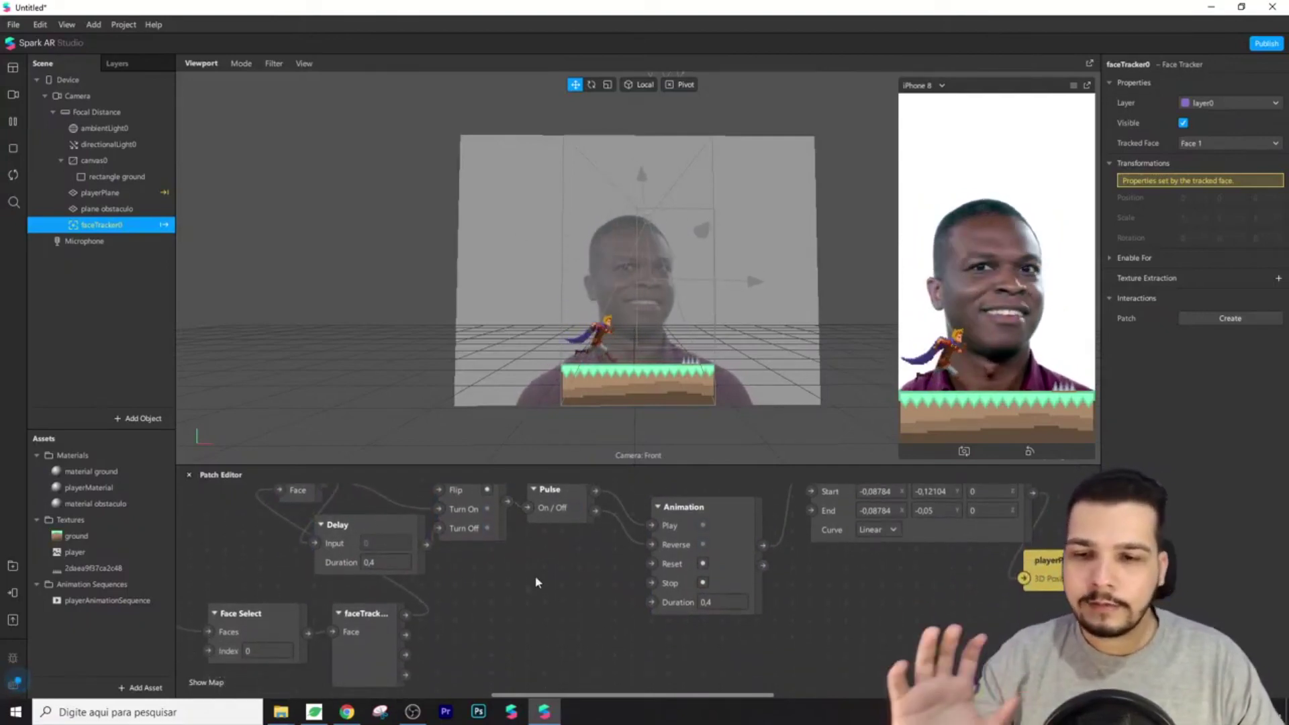
scroll(497, 594, "down", 5)
scroll(460, 589, "up", 5)
scroll(384, 571, "down", 1)
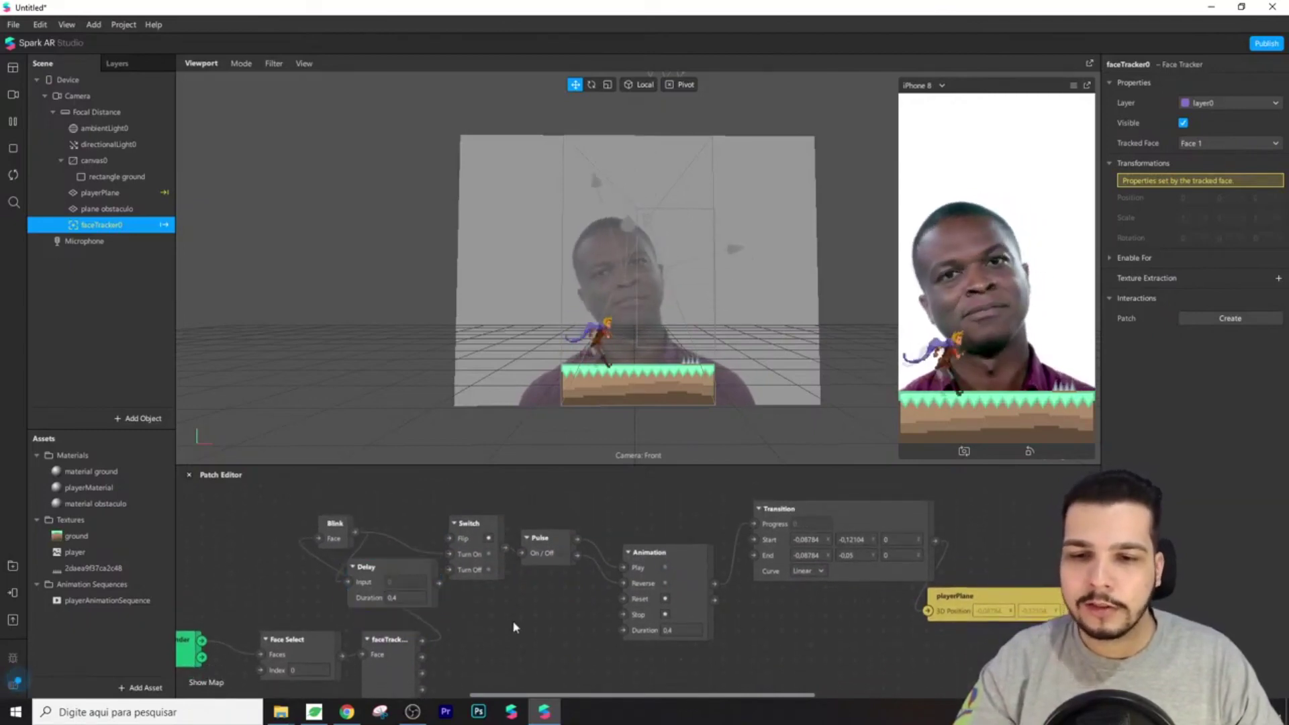
scroll(504, 611, "down", 2)
left_click_drag(861, 609, 739, 632)
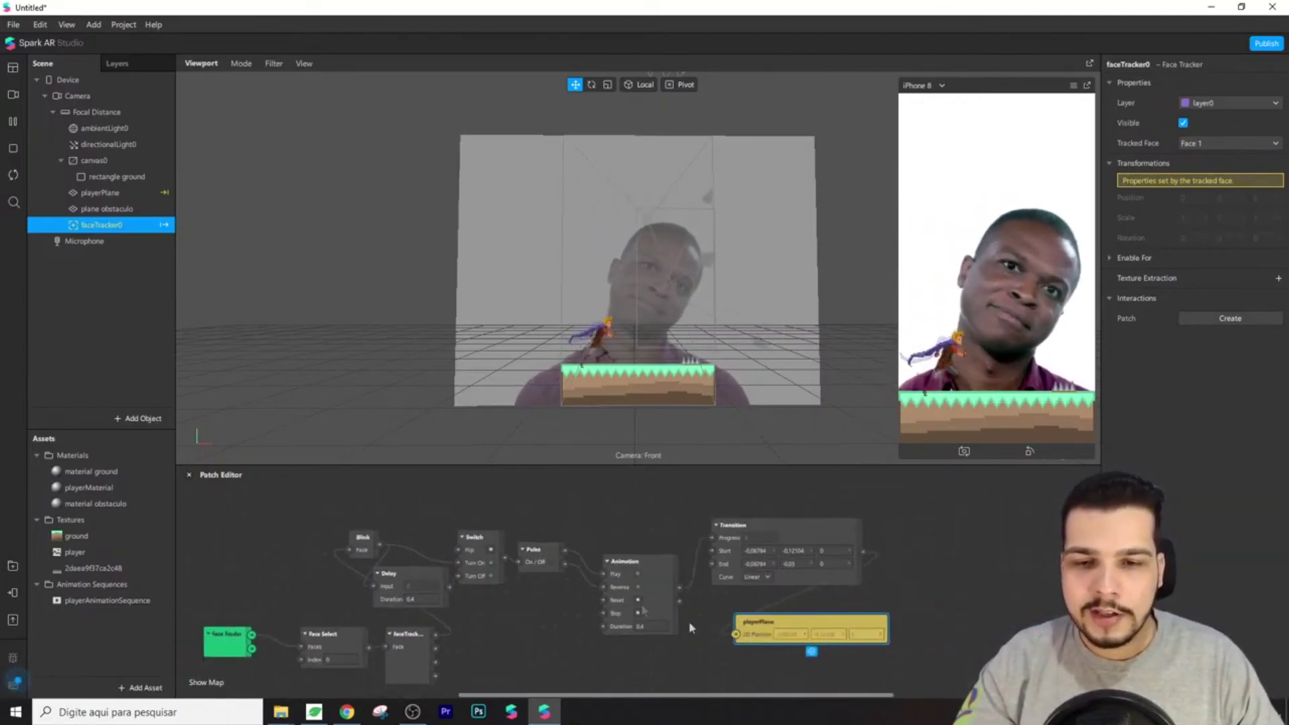
left_click_drag(624, 561, 632, 511)
left_click_drag(538, 557, 510, 528)
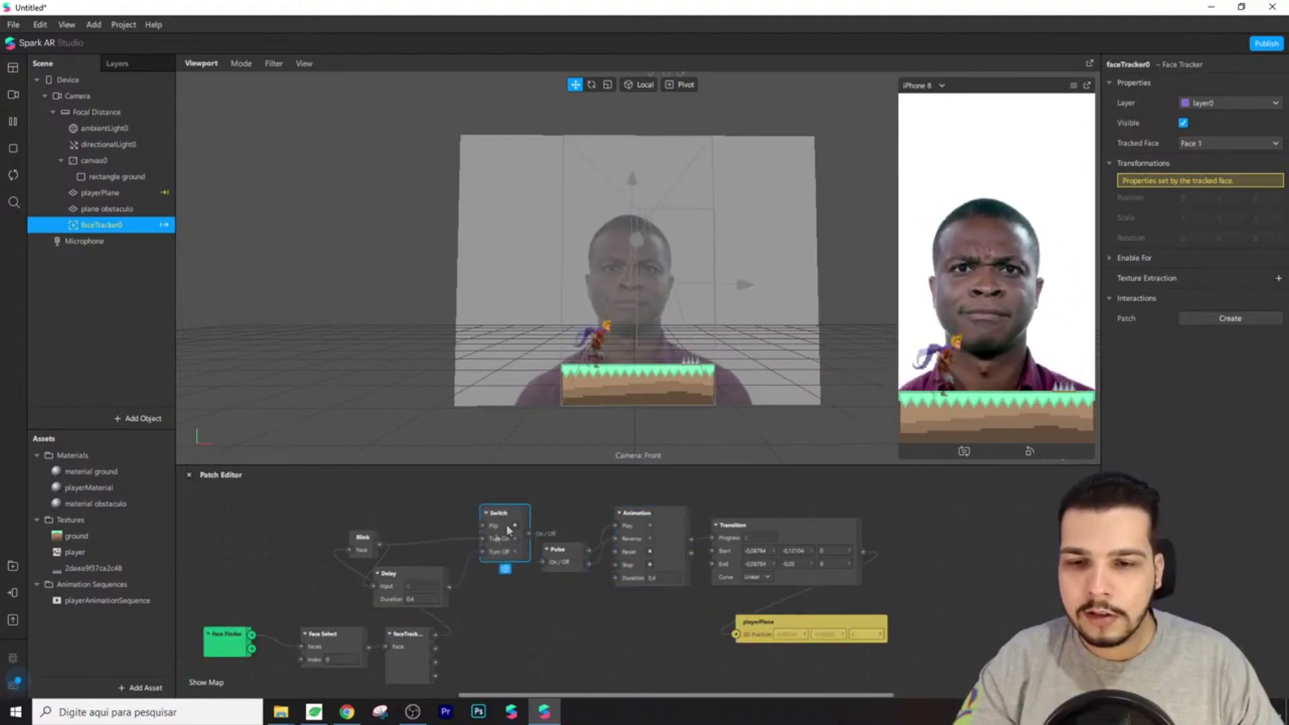
left_click_drag(360, 547, 409, 522)
left_click_drag(388, 584, 413, 559)
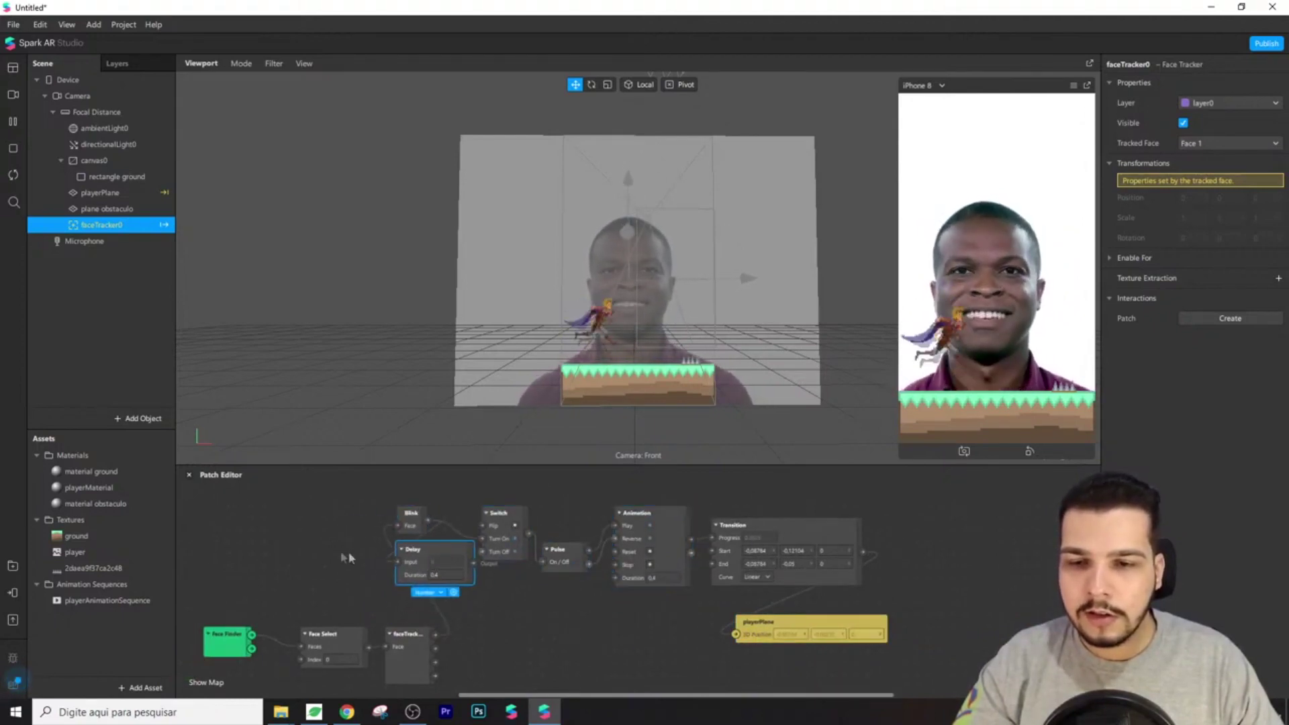
Add a comment frame around the jump patches from Blink to playerPlane and title it "Sistema de Pulo"
scroll(346, 545, "up", 1)
left_click_drag(369, 512, 897, 643)
right_click(767, 549)
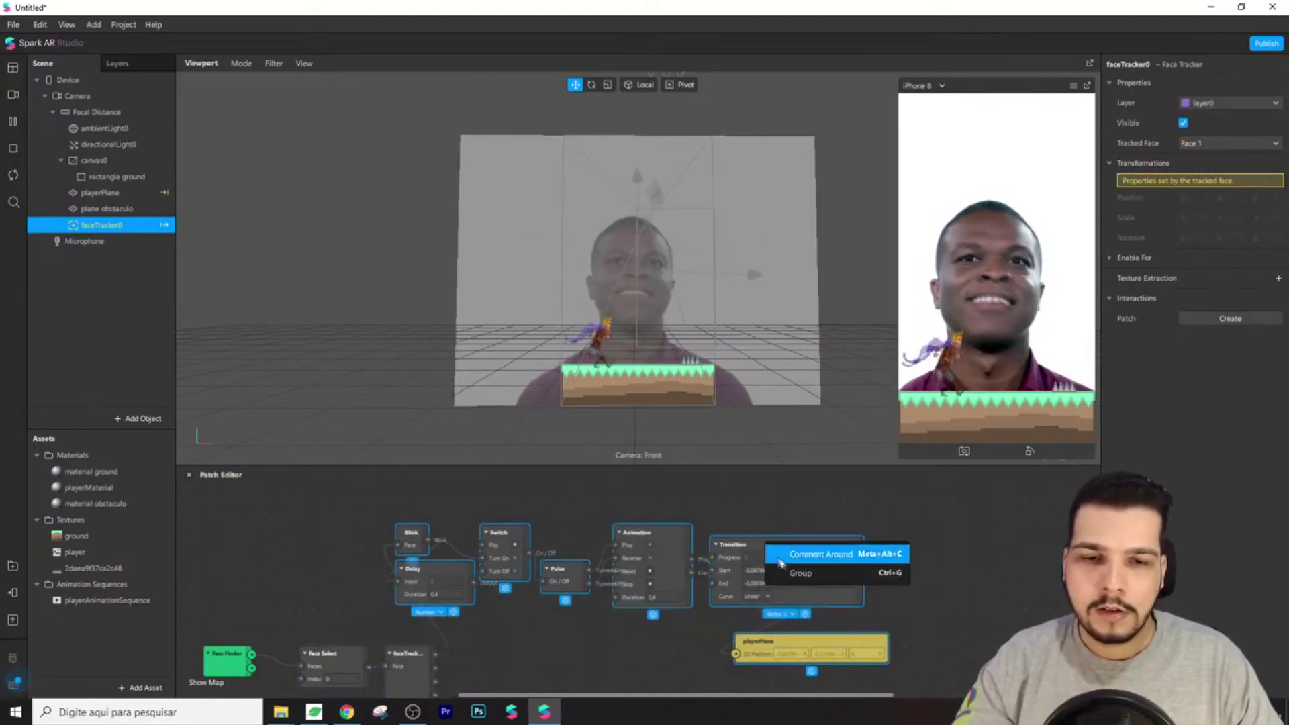
left_click(802, 550)
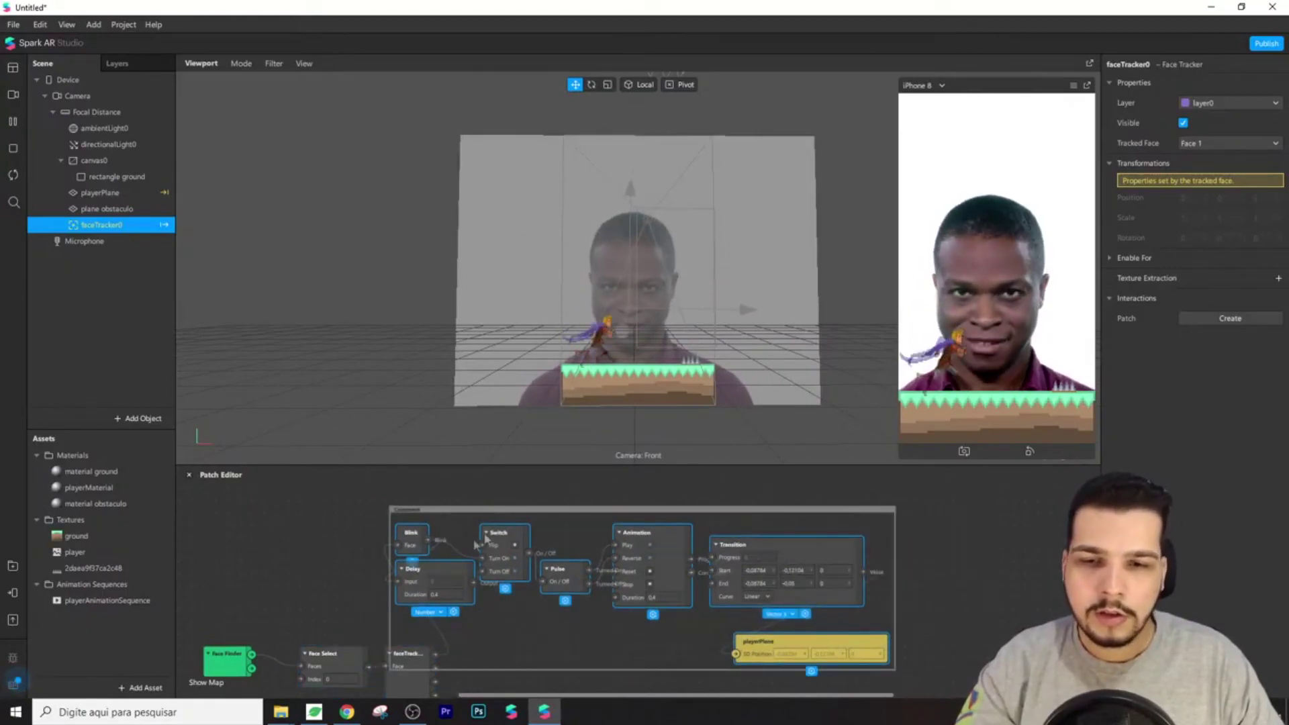
left_click(416, 511)
type("Sistema de Pulo")
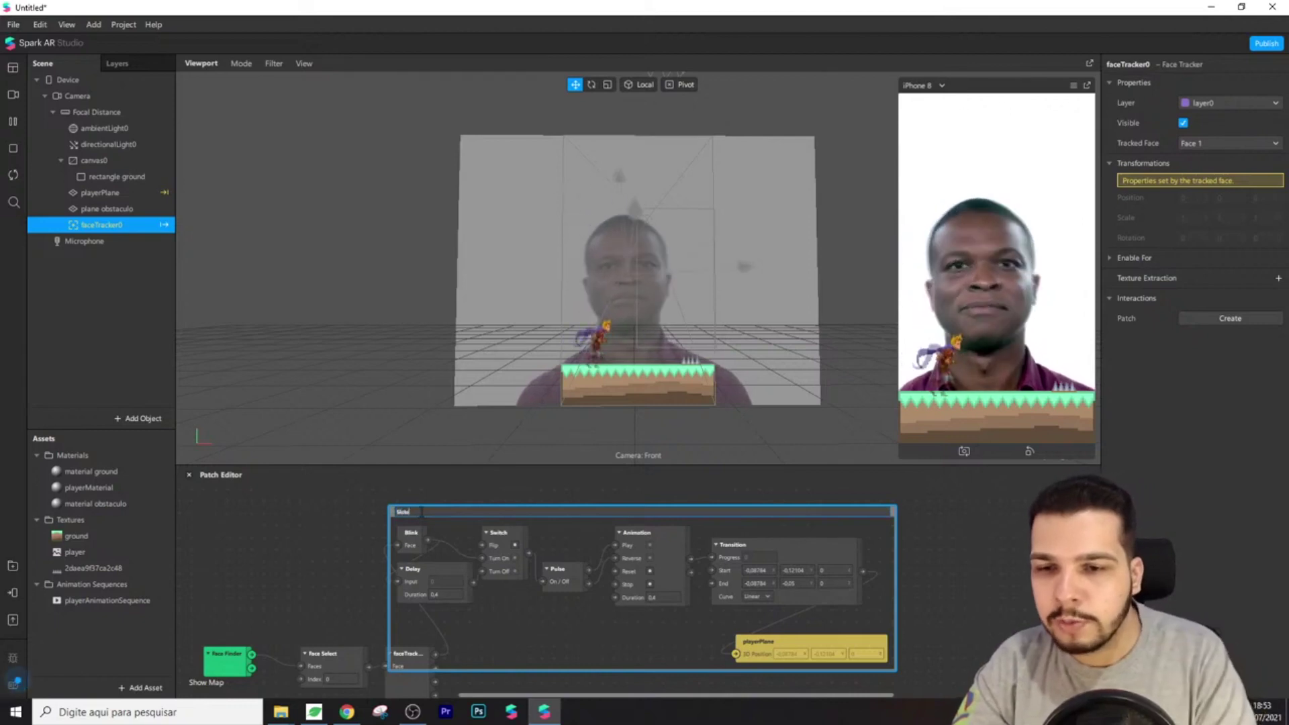
key("Return")
left_click(397, 542)
Move the Face Finder, Face Select and face tracker patches to the free space before the Blink patch
scroll(386, 597, "down", 1)
left_click_drag(396, 649, 396, 685)
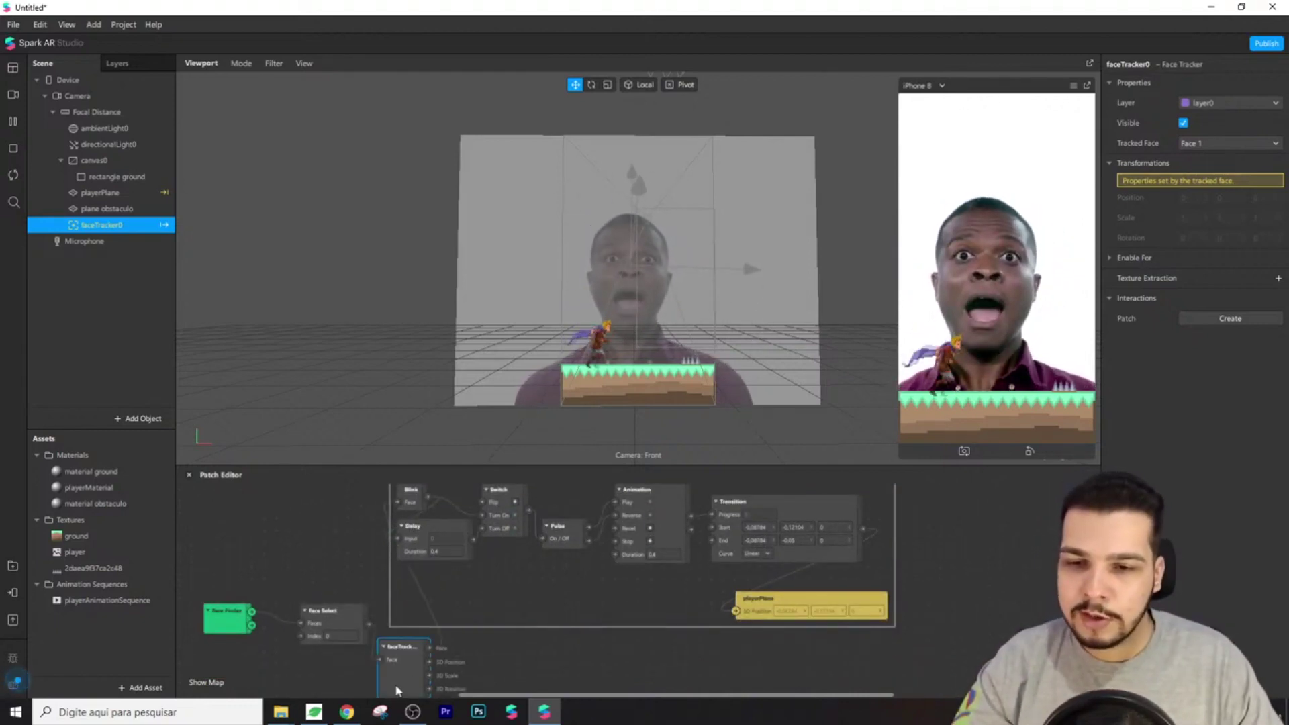
left_click_drag(336, 637, 349, 673)
left_click_drag(239, 619, 263, 655)
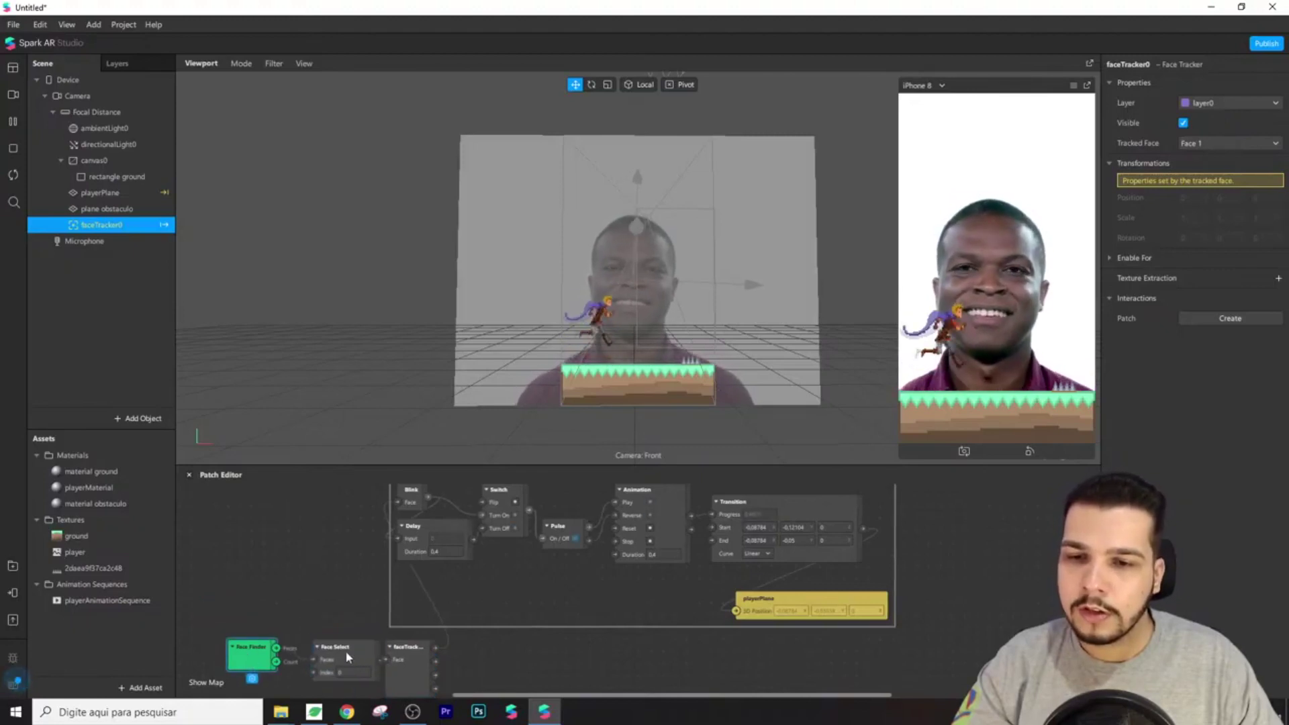
left_click_drag(347, 656, 299, 535)
left_click_drag(248, 648, 212, 504)
left_click_drag(402, 669, 308, 581)
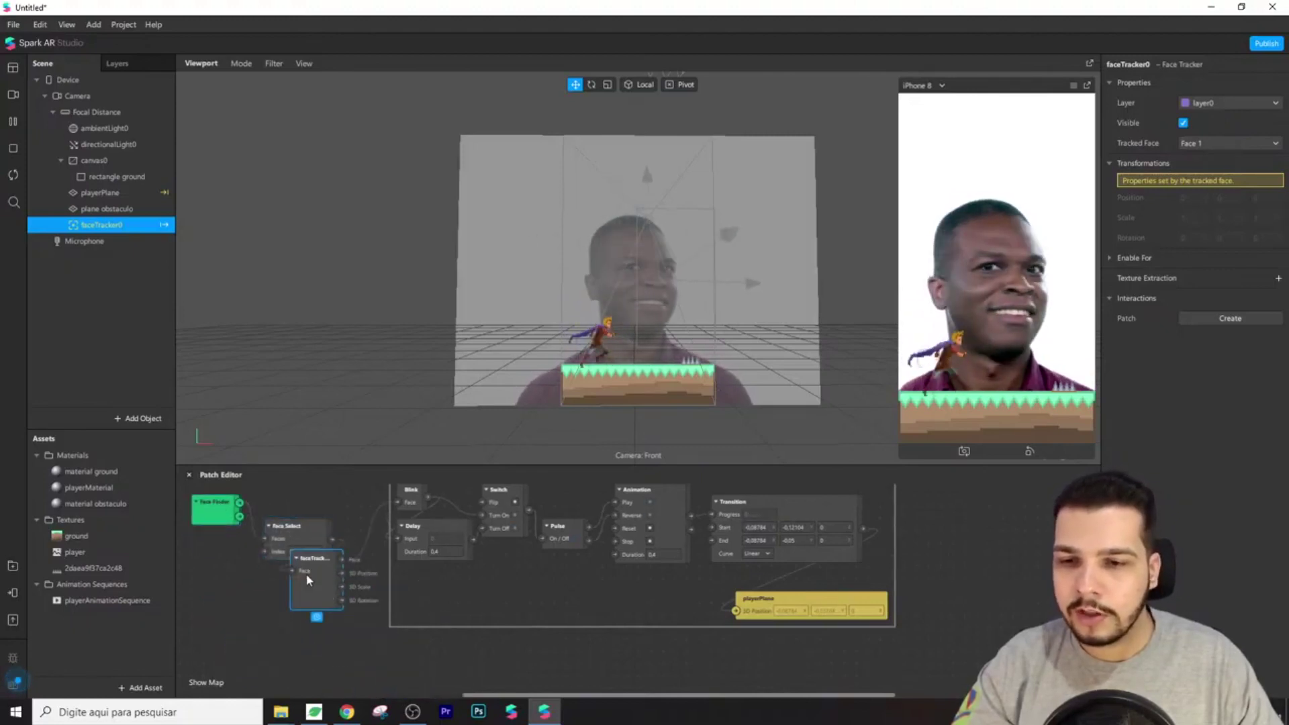
Extend the "Sistema de Pulo" comment frame to enclose the face tracking patches and adjust the face tracker patch inside it
scroll(308, 581, "up", 1)
left_click_drag(389, 609, 180, 610)
left_click_drag(334, 624, 348, 637)
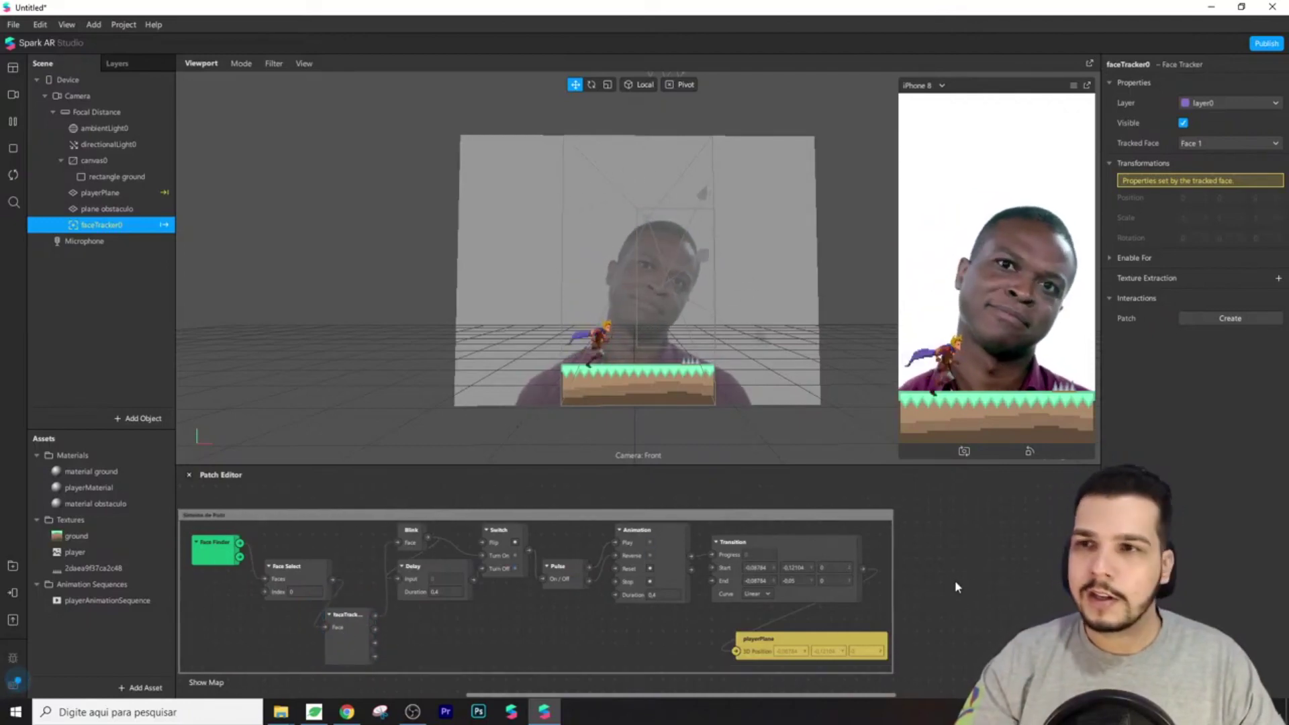
Save the project as "Aula games 2" in the "Aula sobre games" folder
key("ctrl+s")
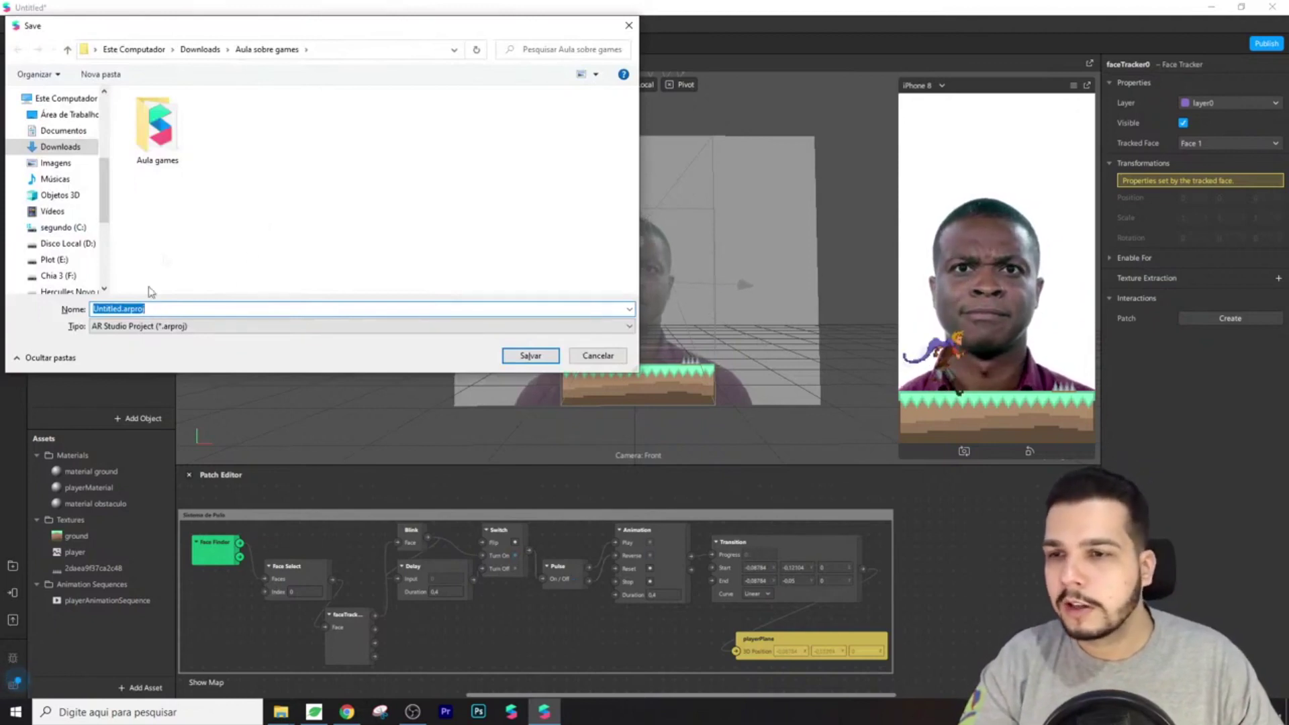
type("Aula ")
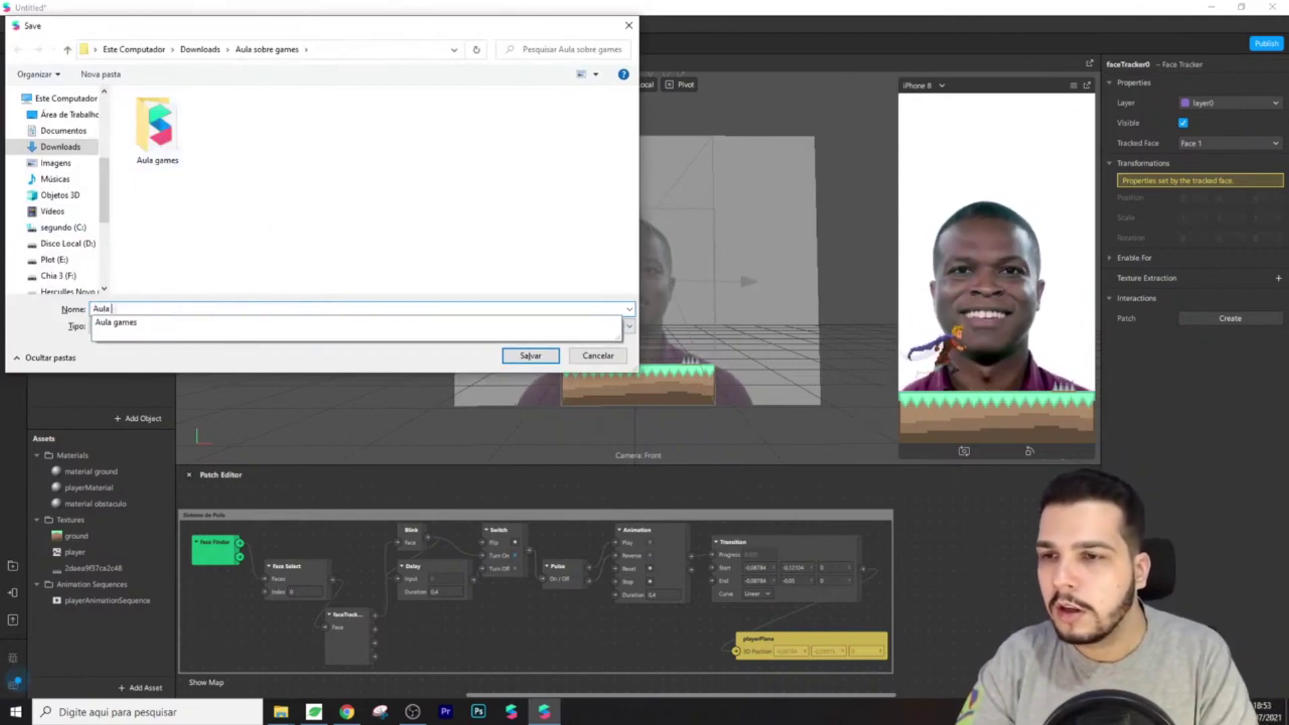
type("games 2")
key("Return")
left_click(143, 301)
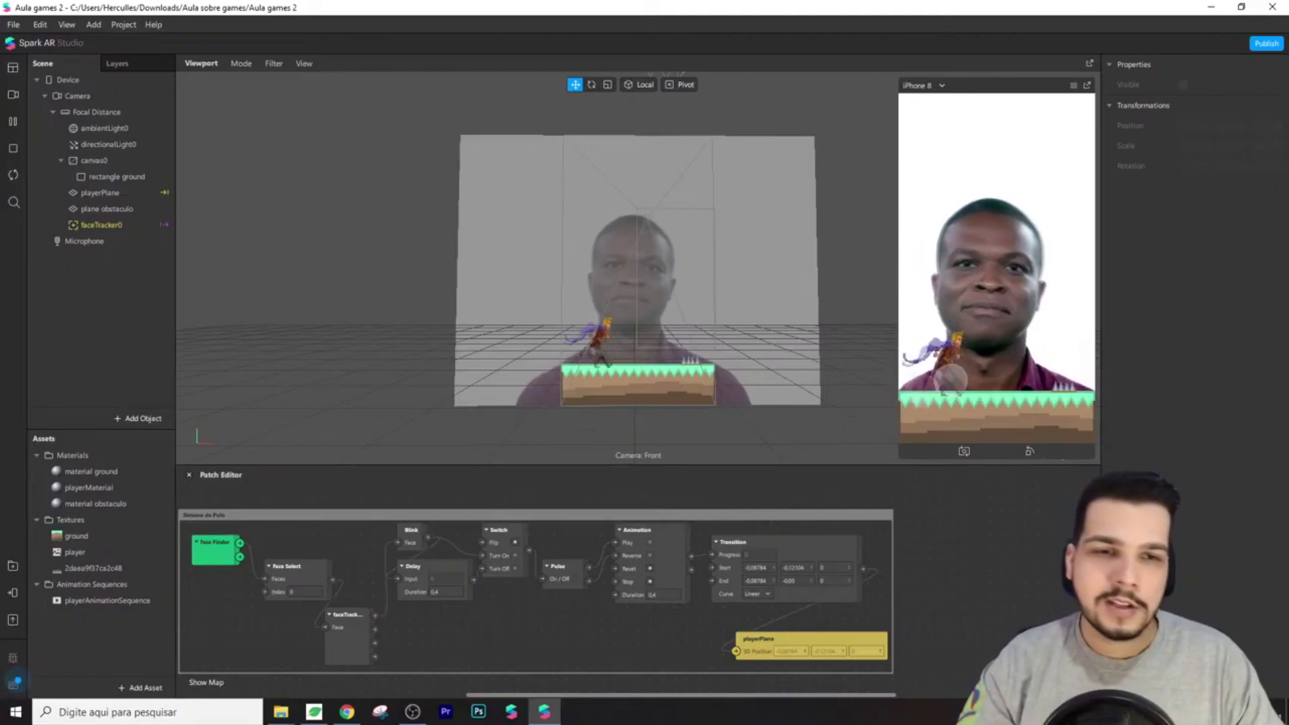
Create a position patch for plane obstaculo and place it below the "Sistema de Pulo" comment frame
left_click(98, 208)
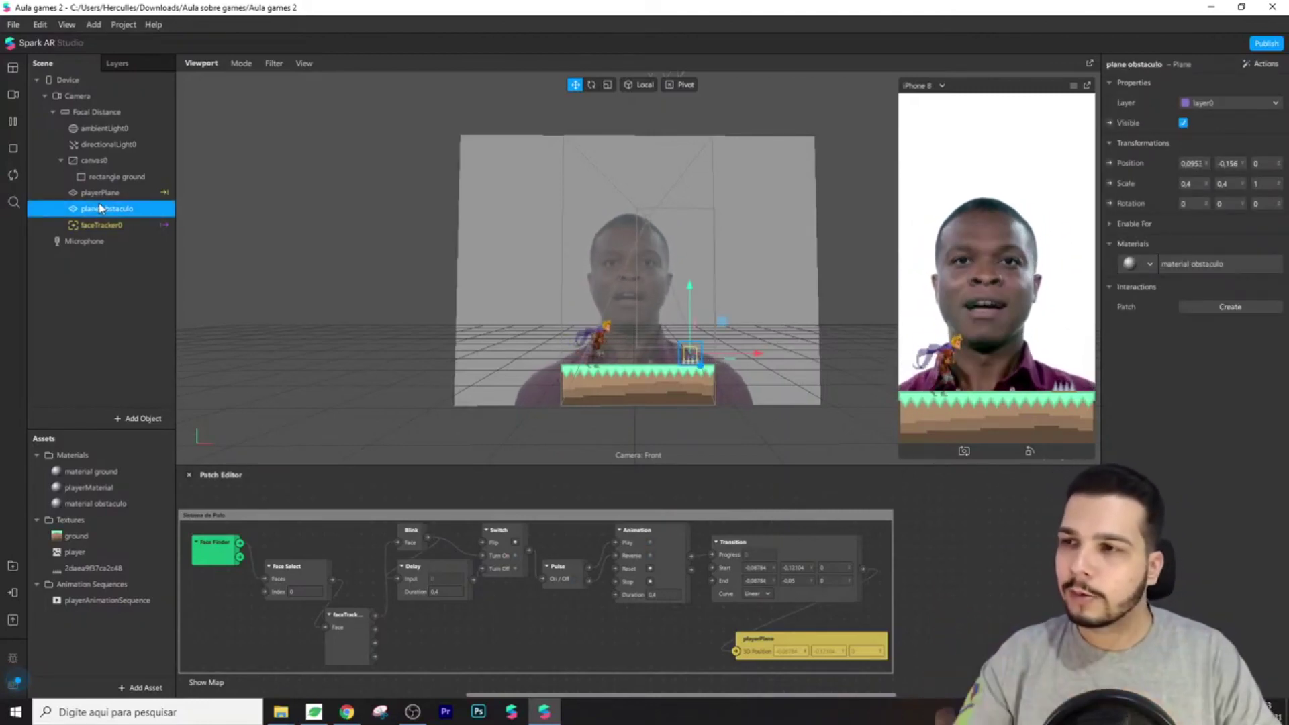
scroll(767, 460, "down", 2)
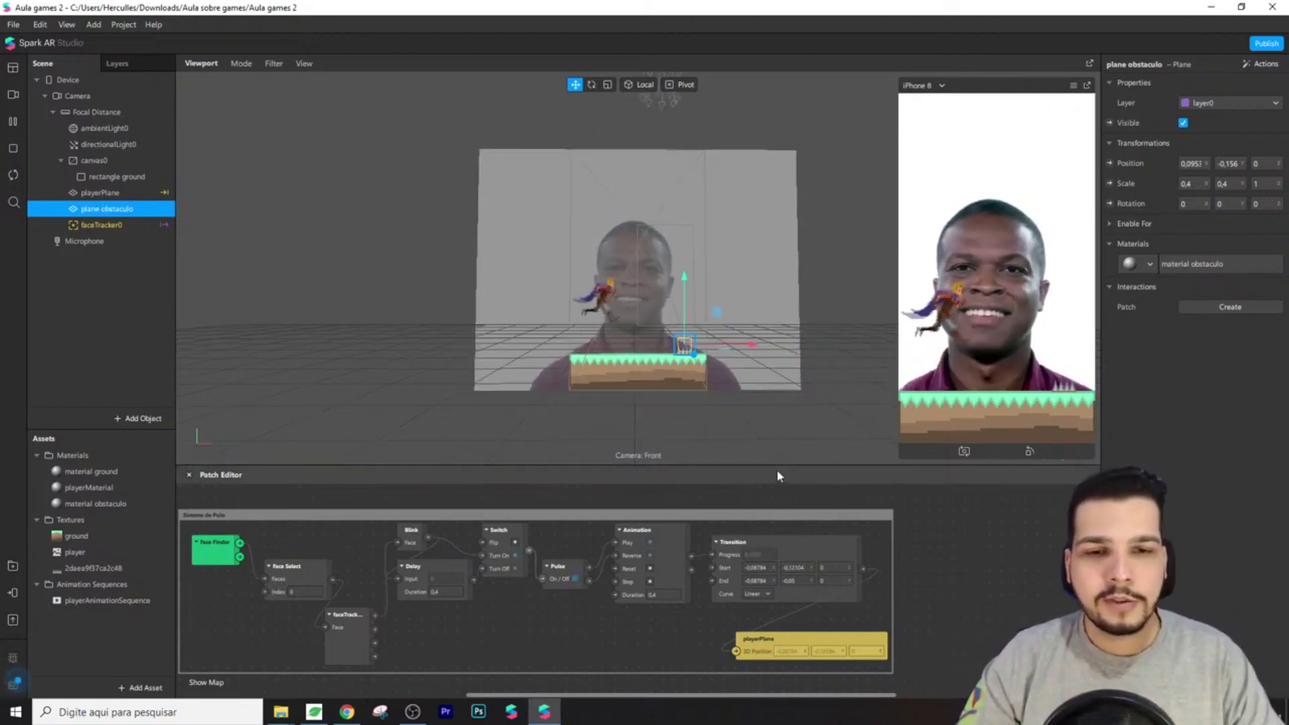
left_click(1109, 163)
left_click_drag(745, 627, 787, 639)
left_click(652, 616)
scroll(510, 611, "down", 2)
scroll(563, 609, "up", 1)
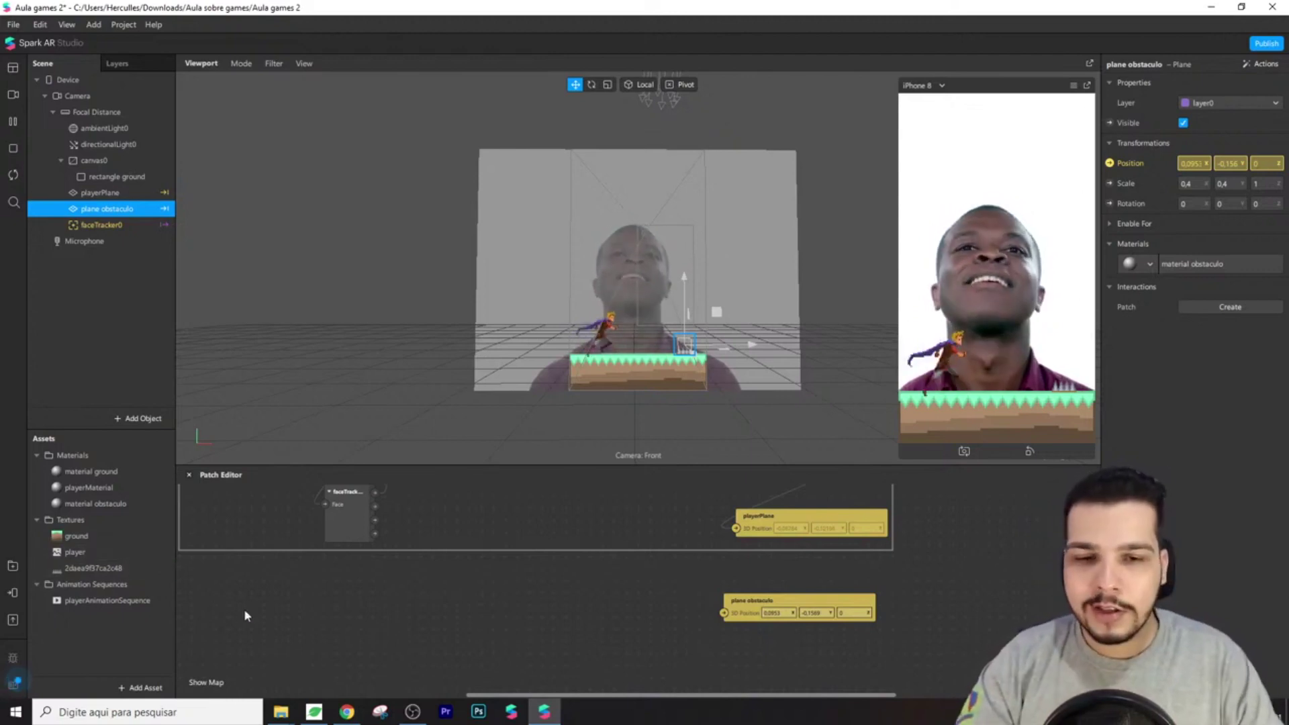
Add a Loop Animation patch below the "Sistema de Pulo" comment frame
double_click(436, 640)
type("loop")
key("Return")
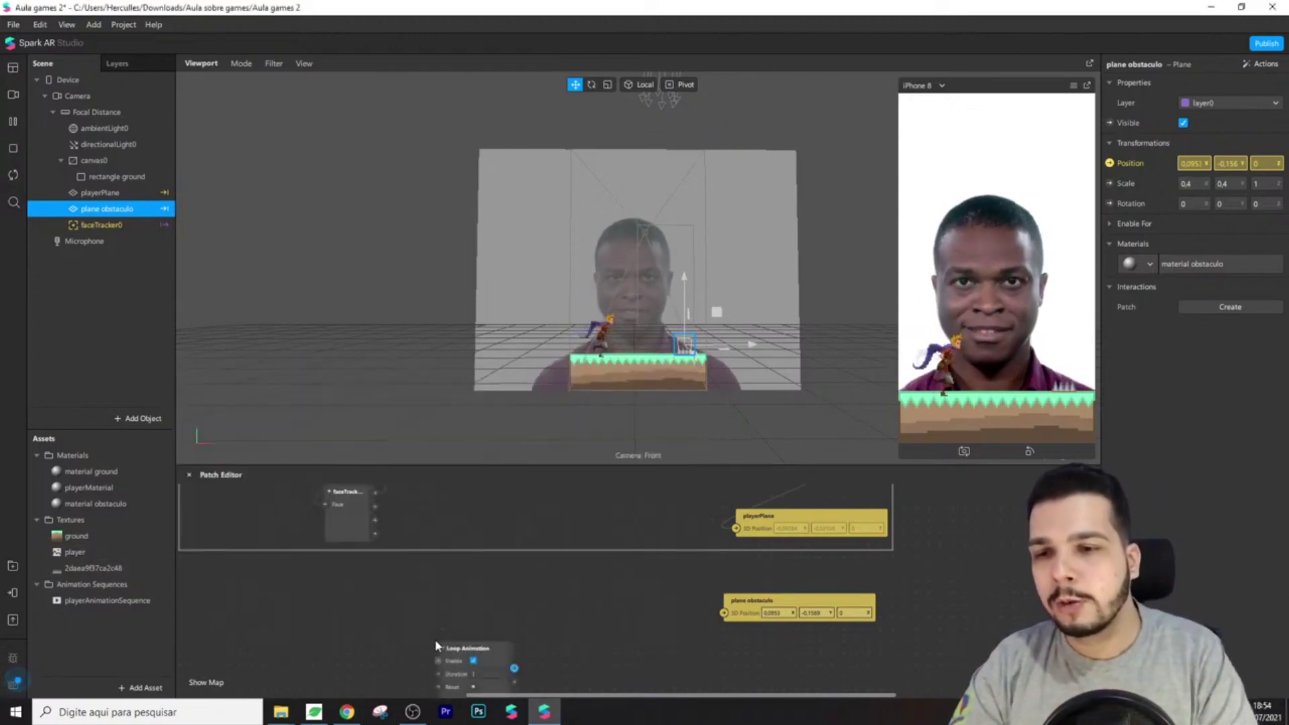
Add a Transition patch driven by the Loop Animation's progress and place it between Loop Animation and plane obstaculo
left_click_drag(457, 644, 630, 593)
scroll(537, 589, "down", 1)
type("transi")
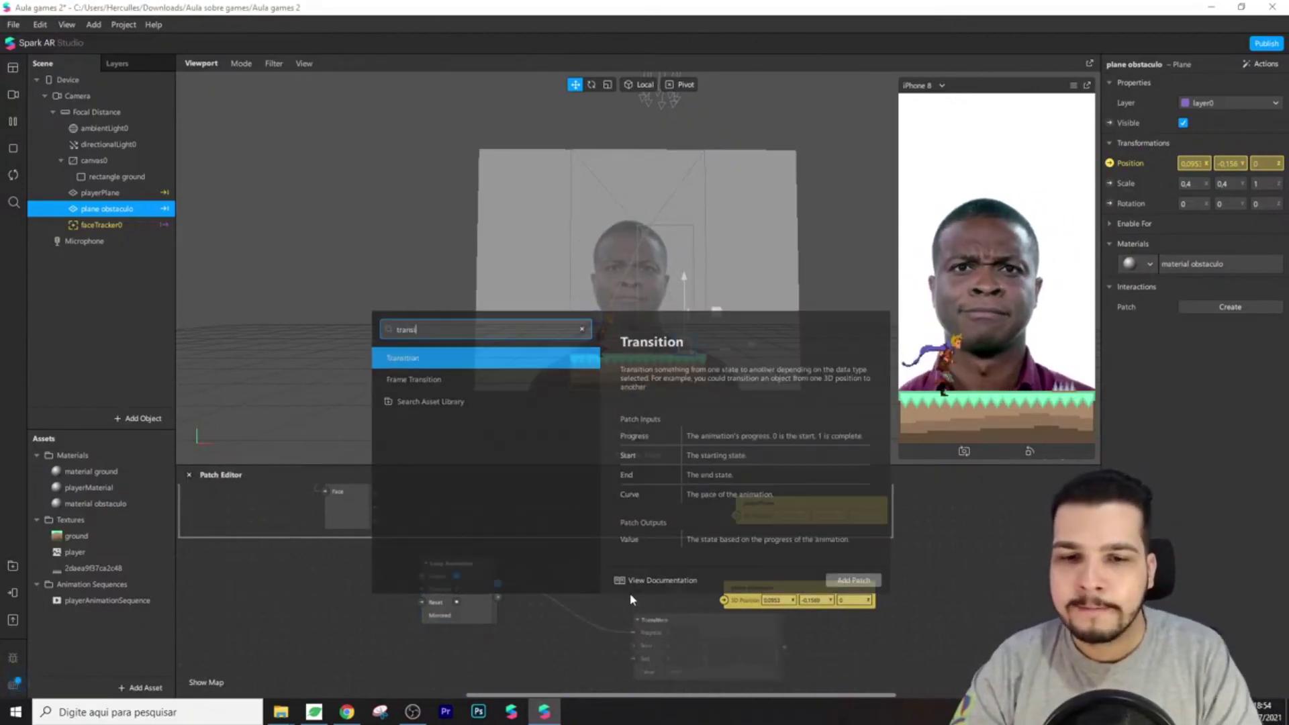
key("Return")
left_click_drag(697, 621, 616, 566)
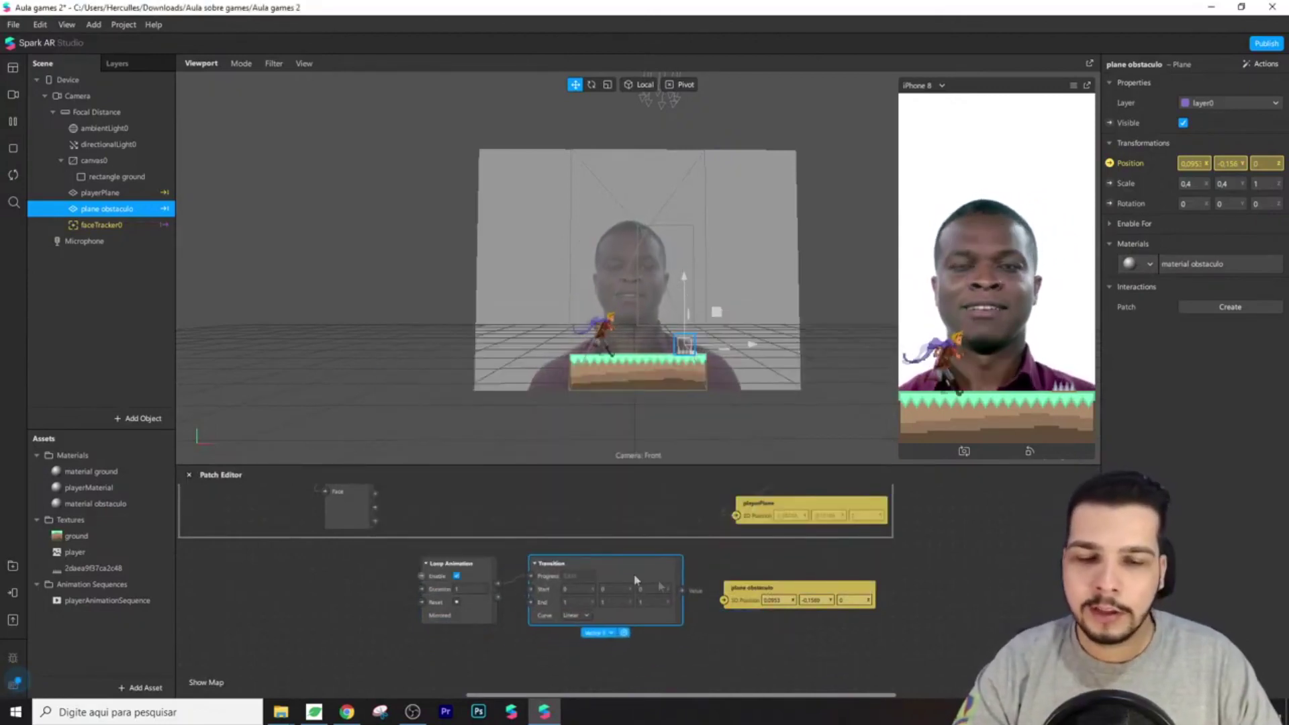
Copy plane obstaculo's Y position of -0,1569 into the Transition's Start and End Y values, and set its End Z to 0
scroll(671, 604, "up", 5)
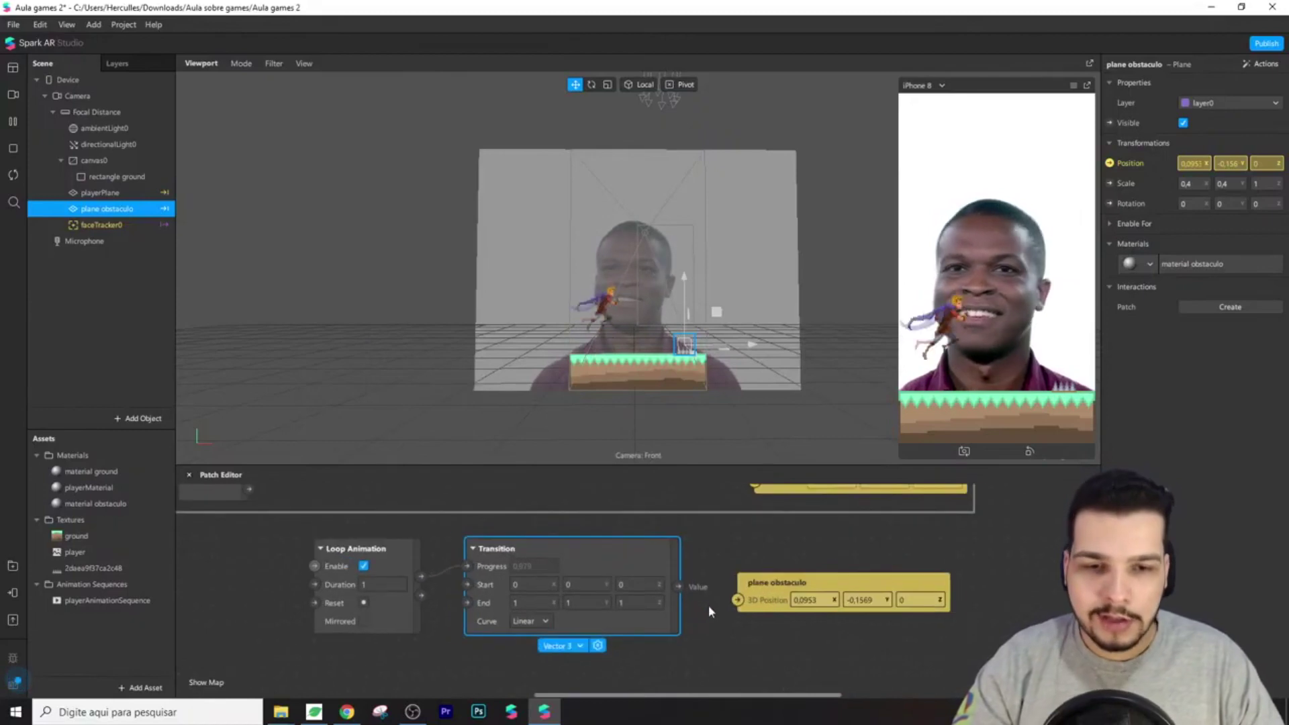
left_click(833, 588)
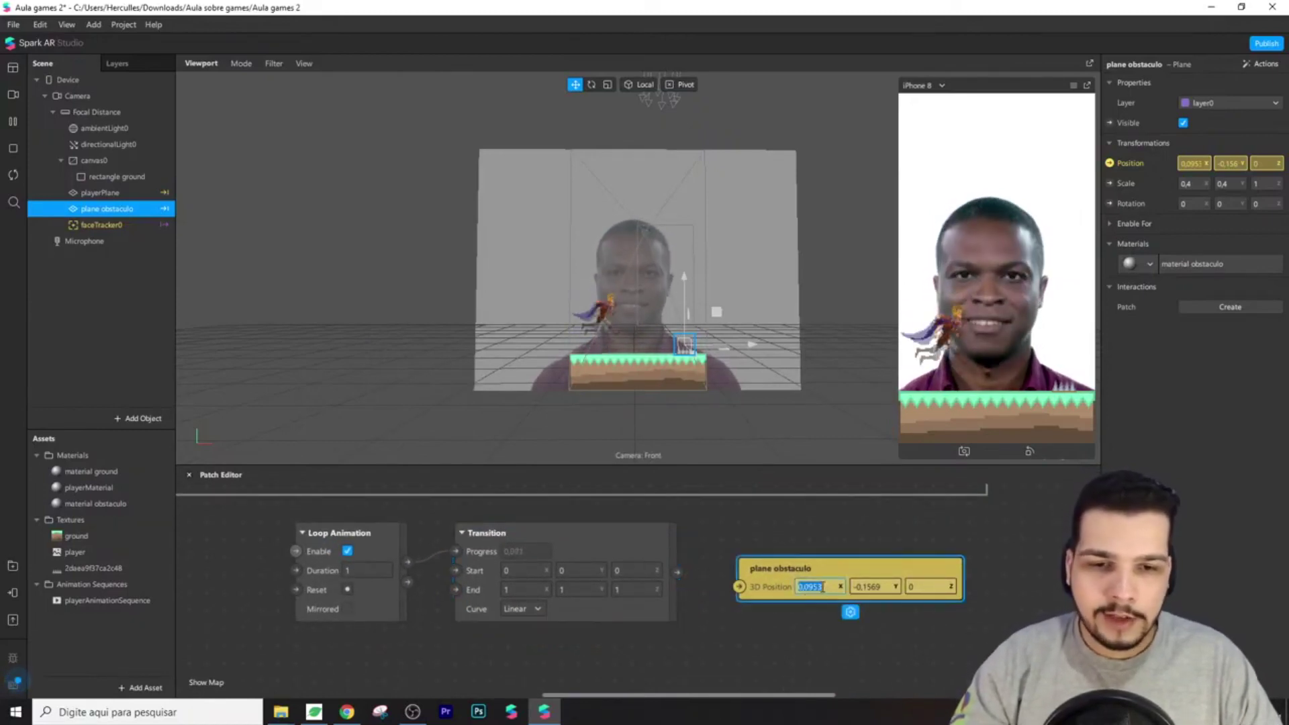
left_click(870, 587)
key("ctrl+c")
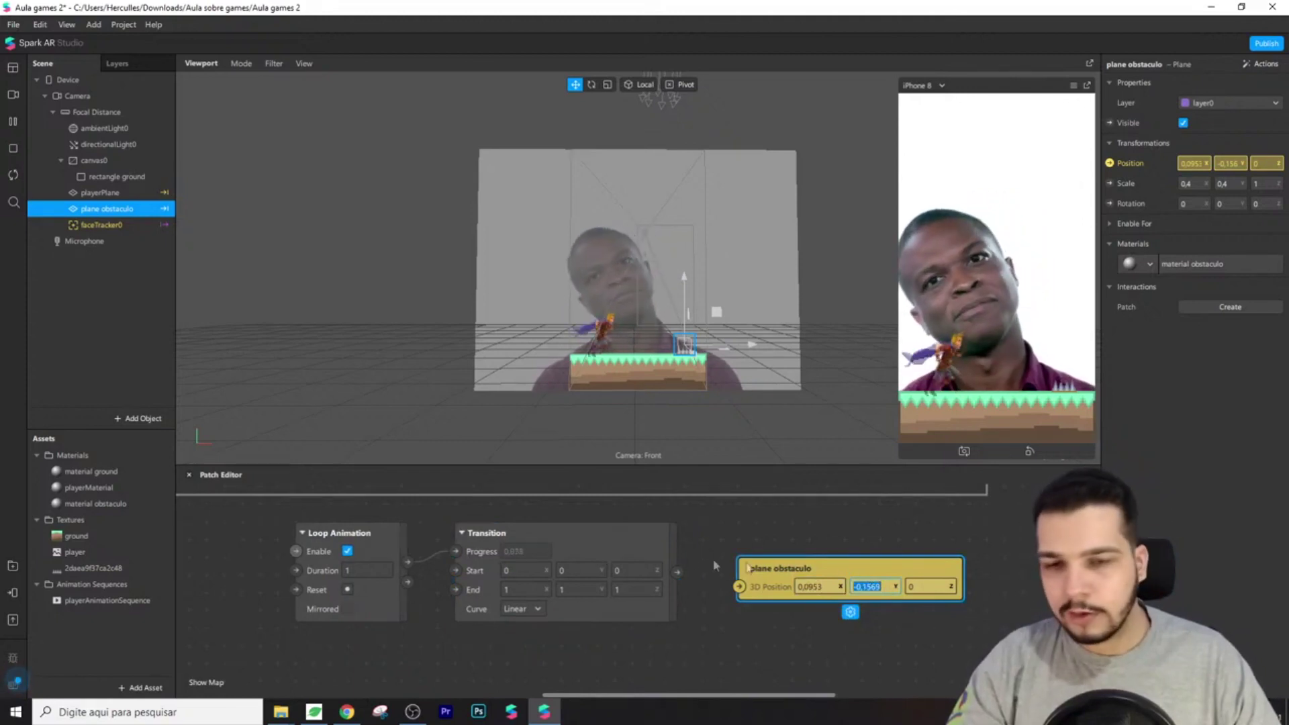
left_click(574, 569)
key("ctrl+v")
left_click(577, 590)
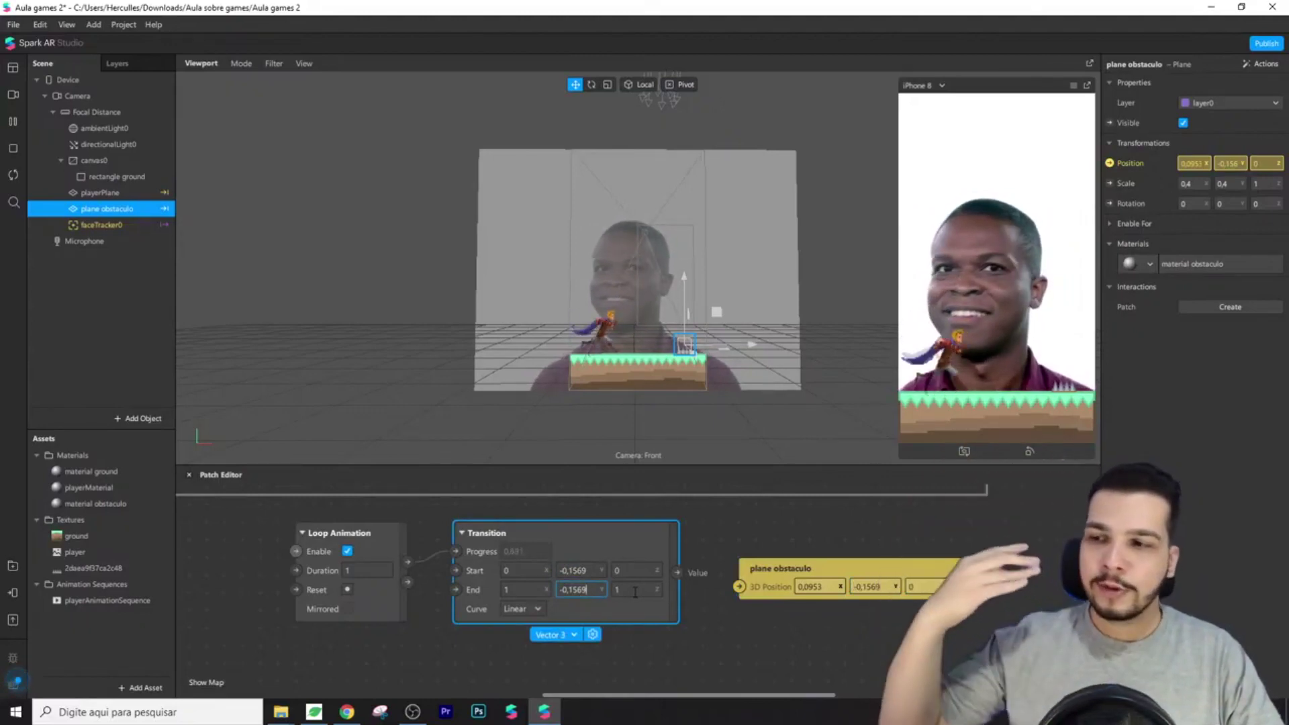
left_click(690, 627)
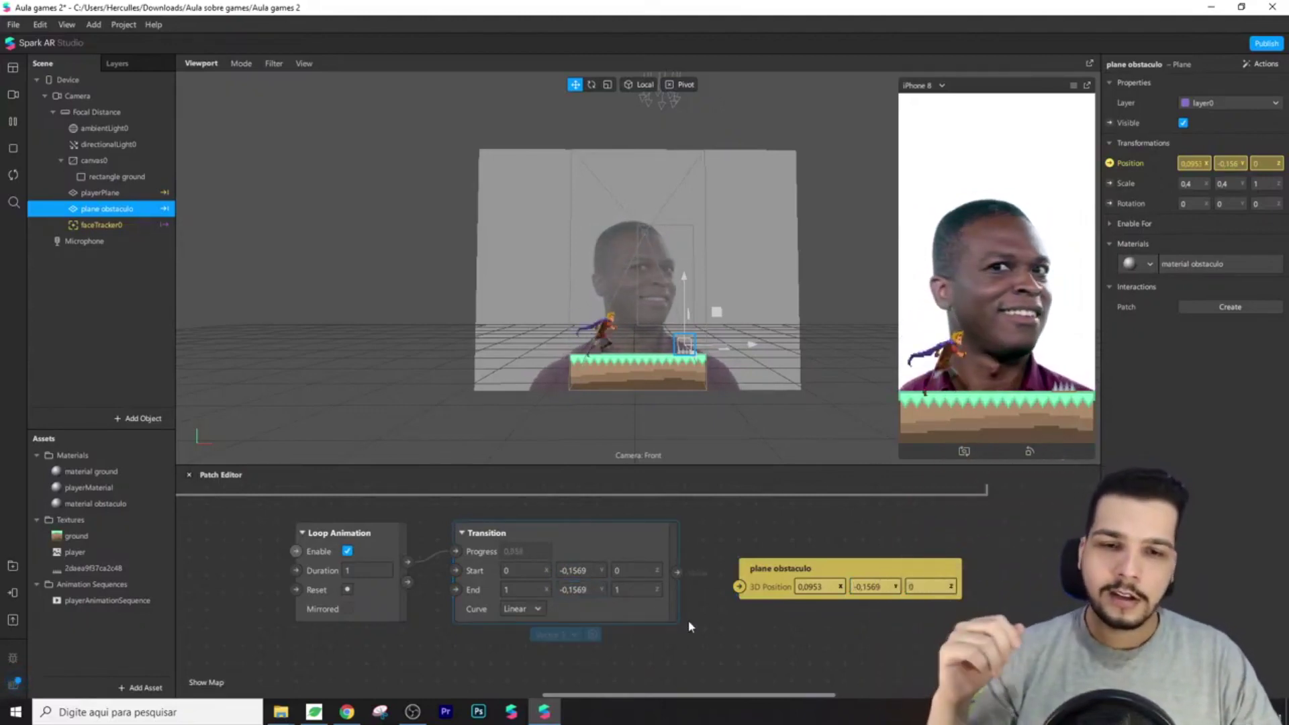
left_click(639, 588)
type("0")
key("Return")
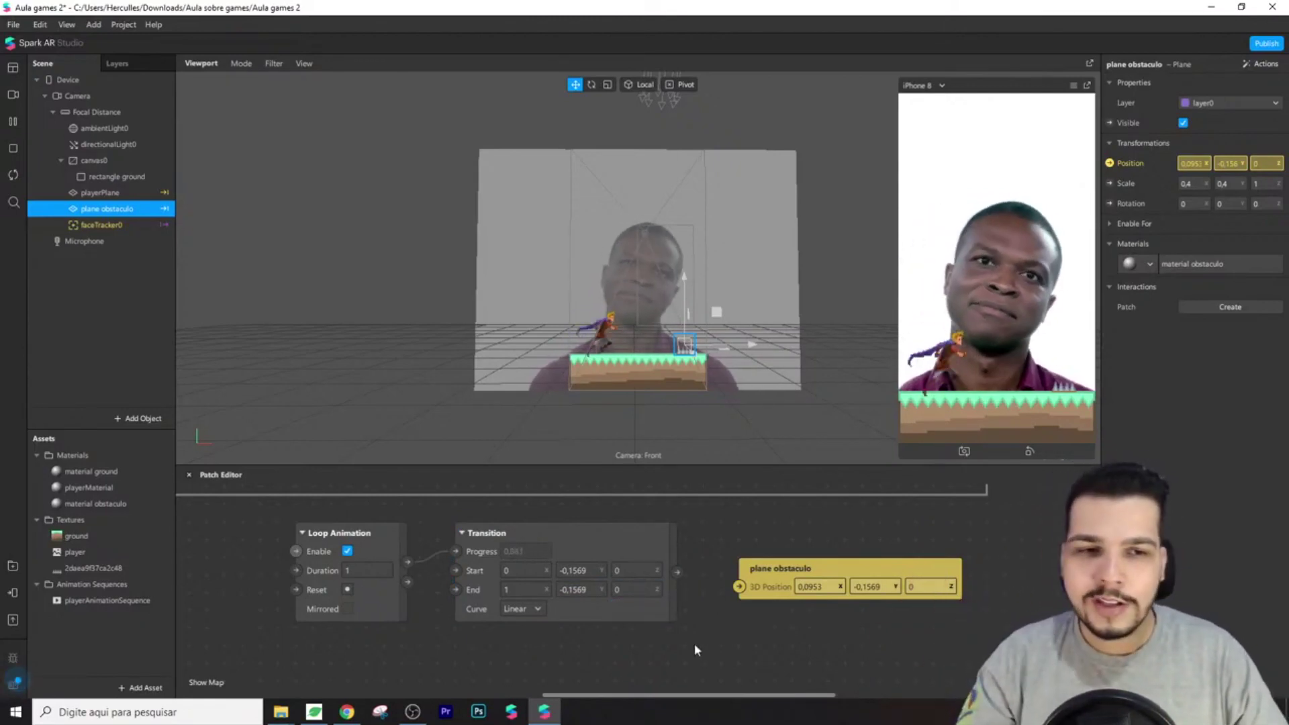
Align the plane obstaculo patch with the Transition and connect the Transition's Value output to its 3D Position
left_click_drag(769, 569, 769, 552)
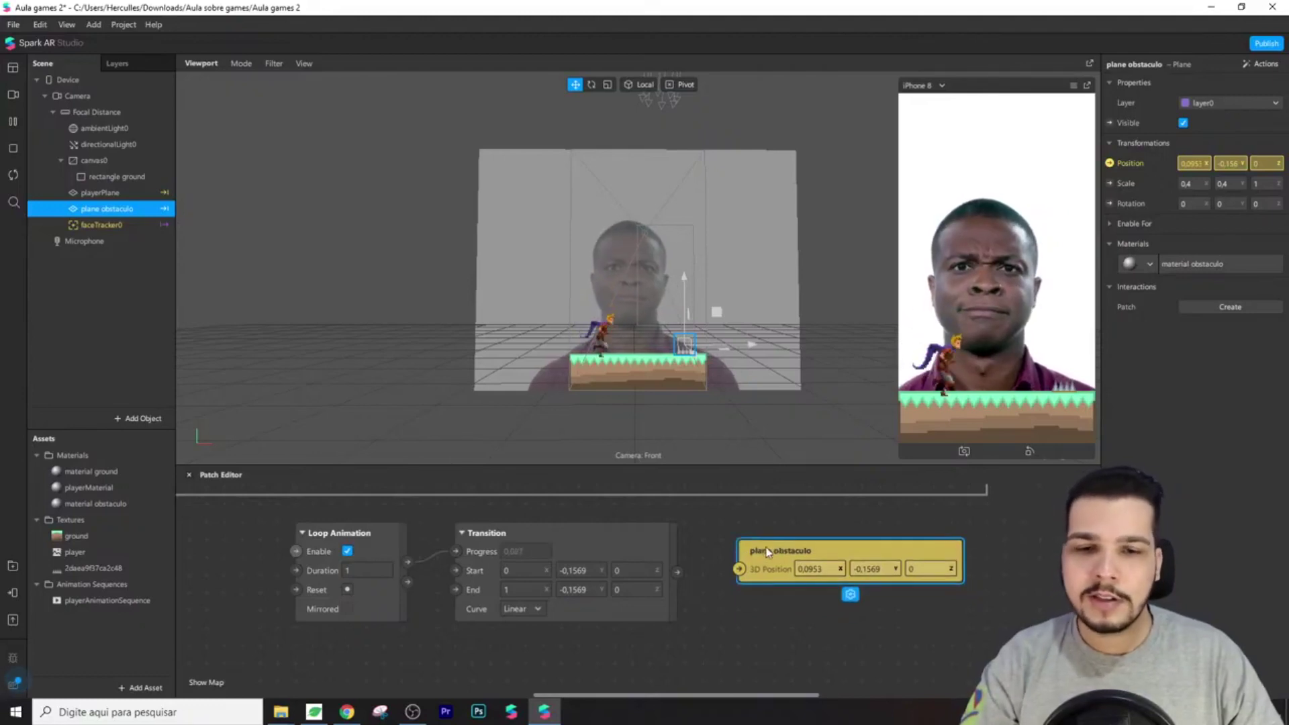
left_click(682, 588)
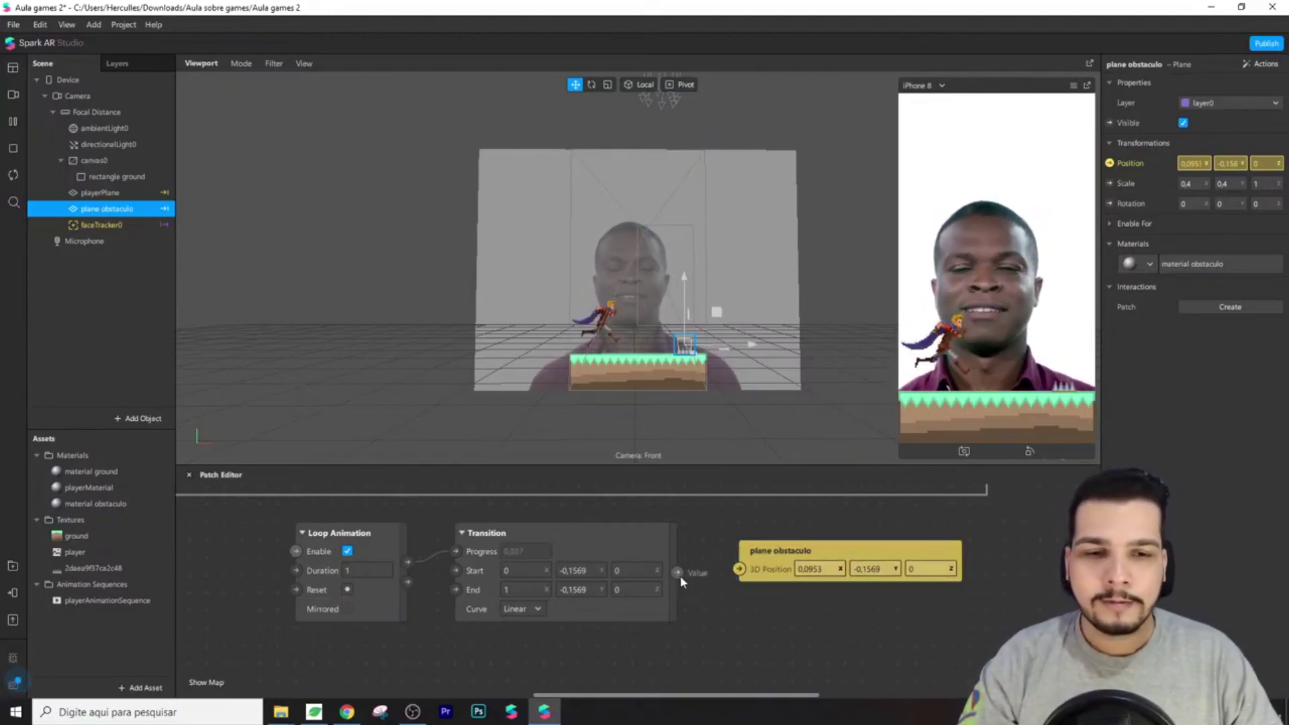
left_click_drag(678, 573, 738, 569)
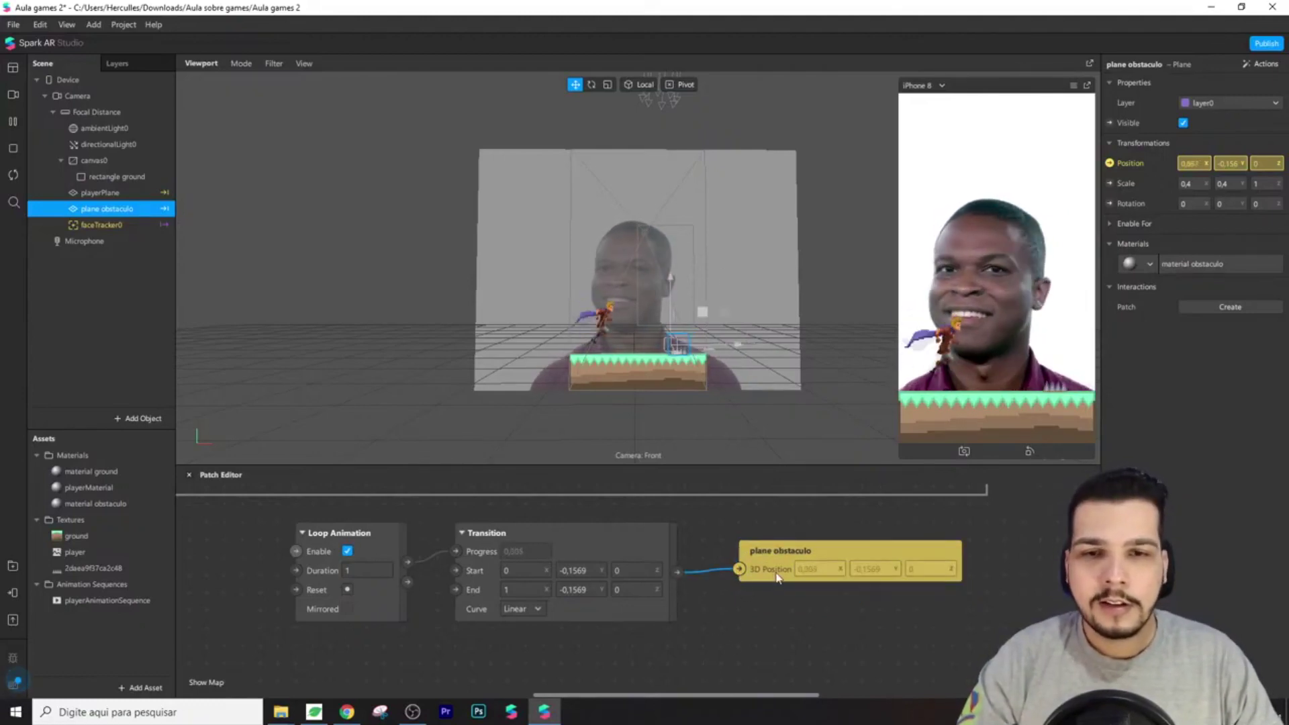
Set the Loop Animation's duration to 5
left_click(524, 571)
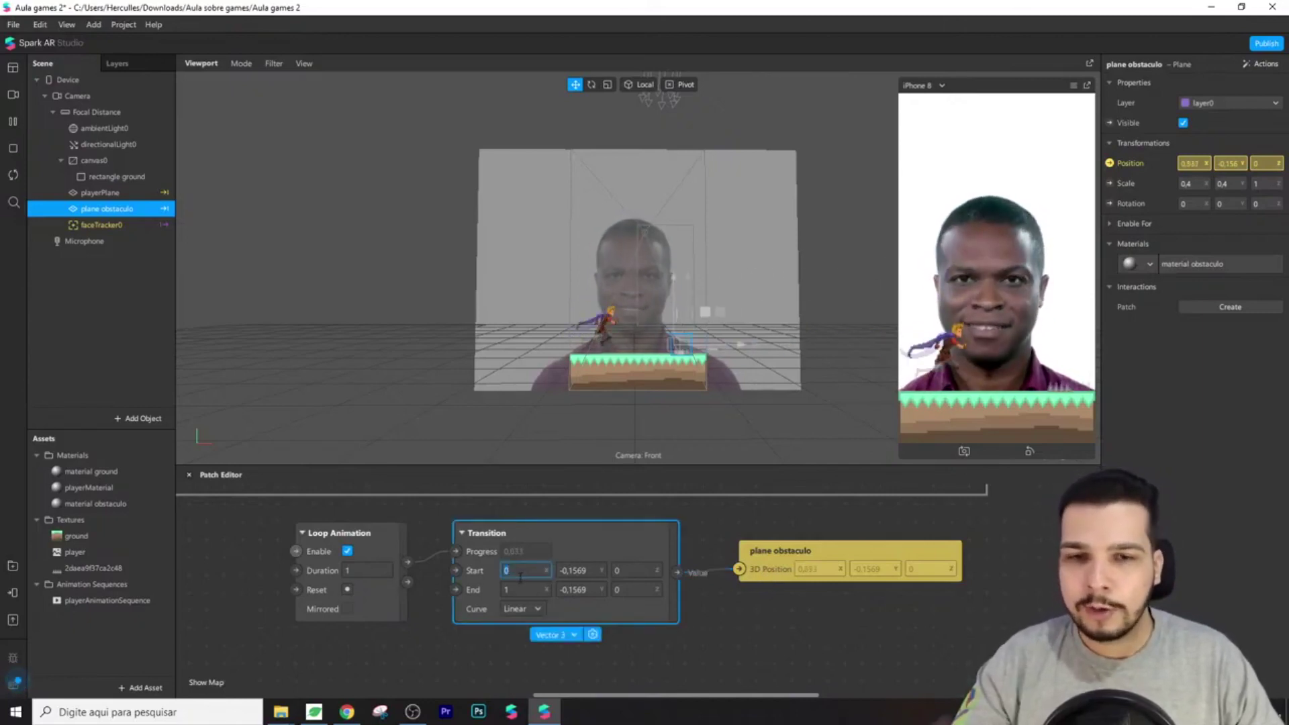
left_click(361, 571)
type("5")
key("Return")
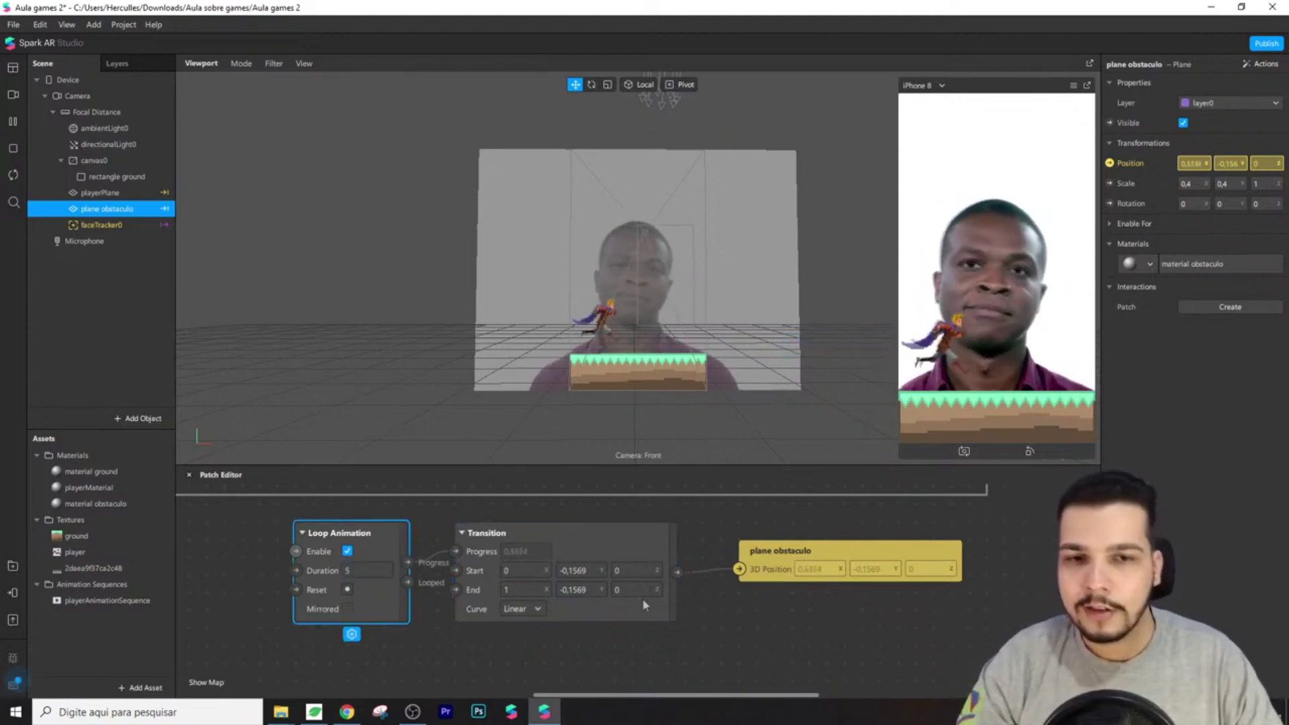
Set the Transition's Start X to 0,18 and End X to -0,18, and the Loop Animation's duration to 3
left_click(511, 591)
type("0")
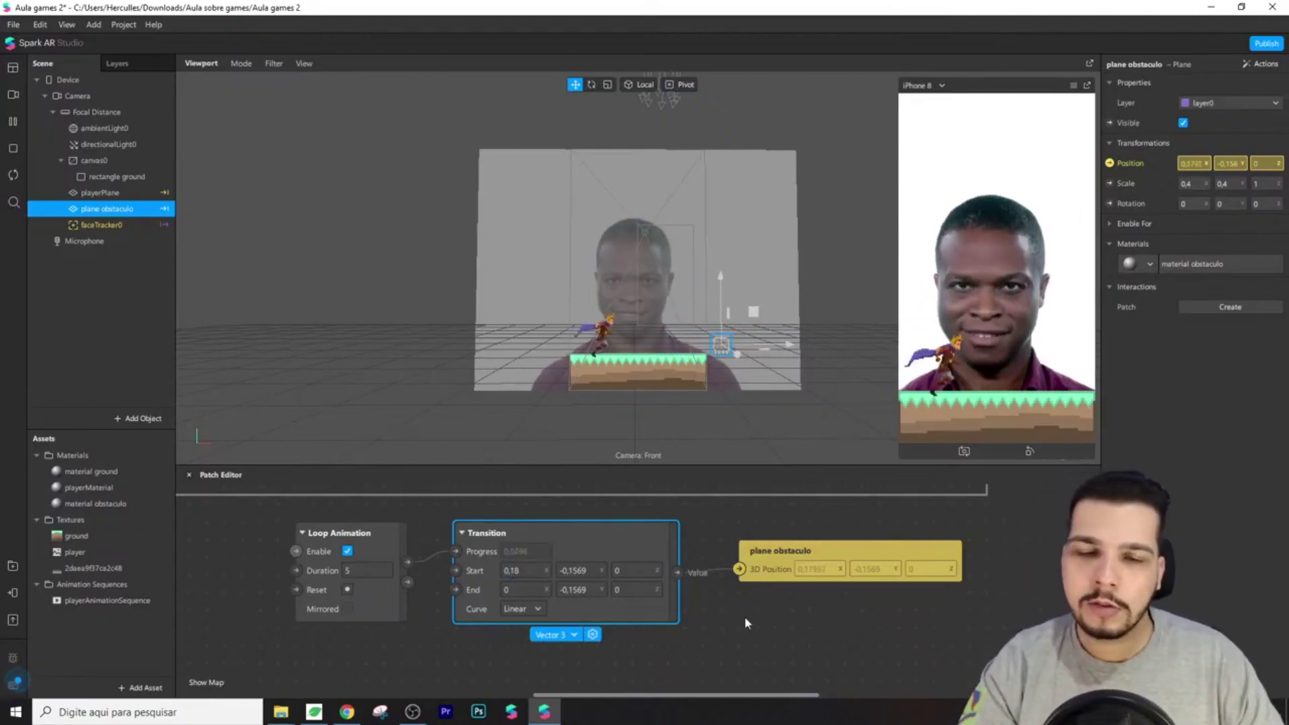
left_click(649, 643)
left_click(514, 592)
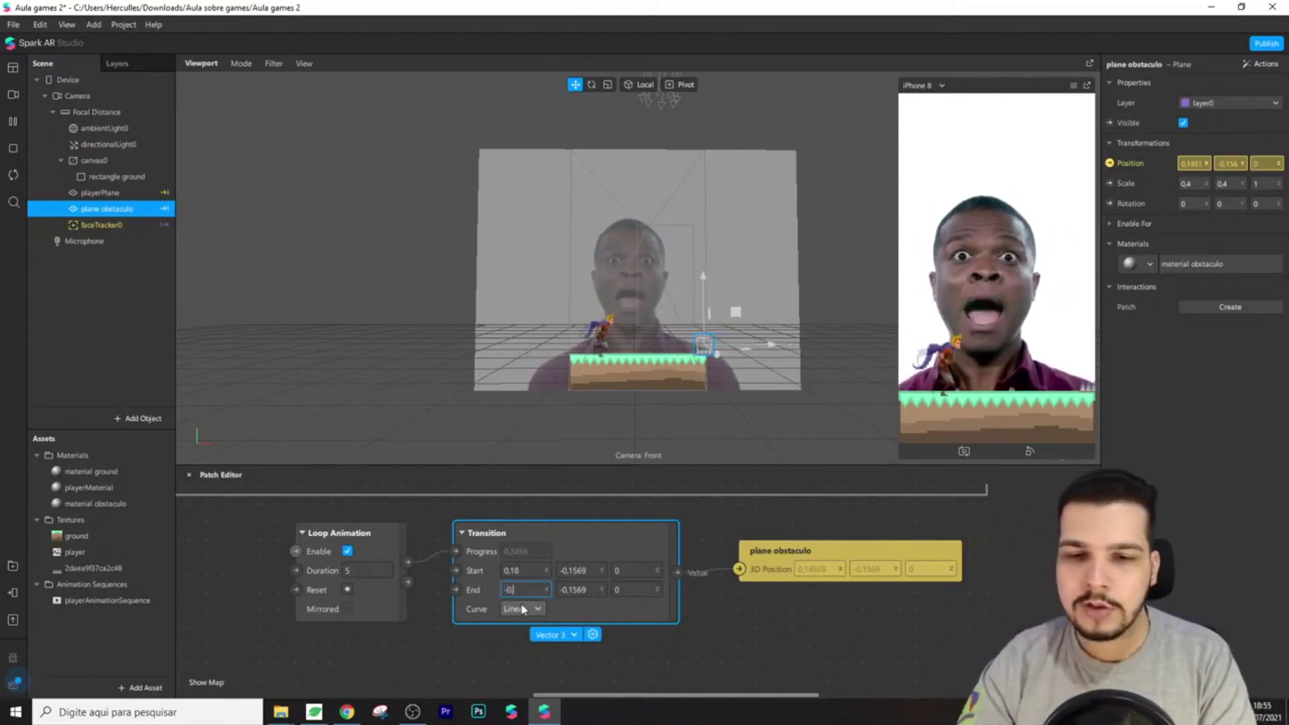
left_click(789, 639)
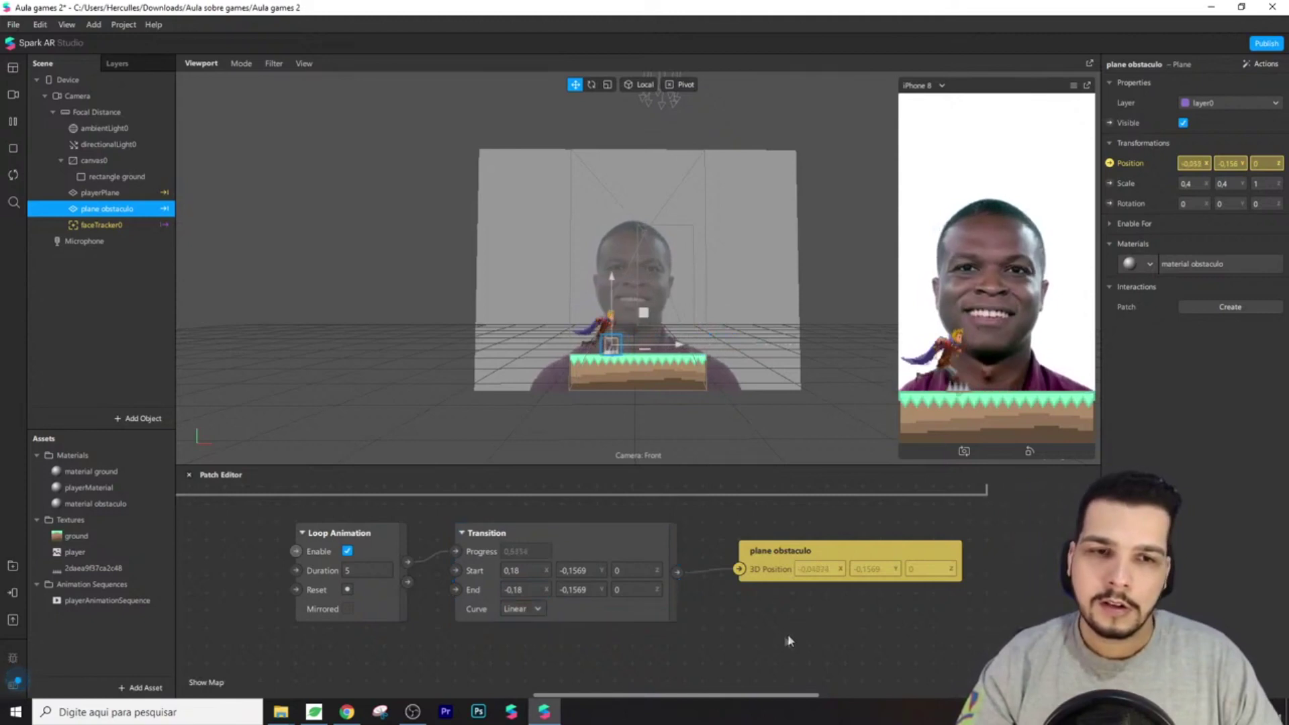
key("Return")
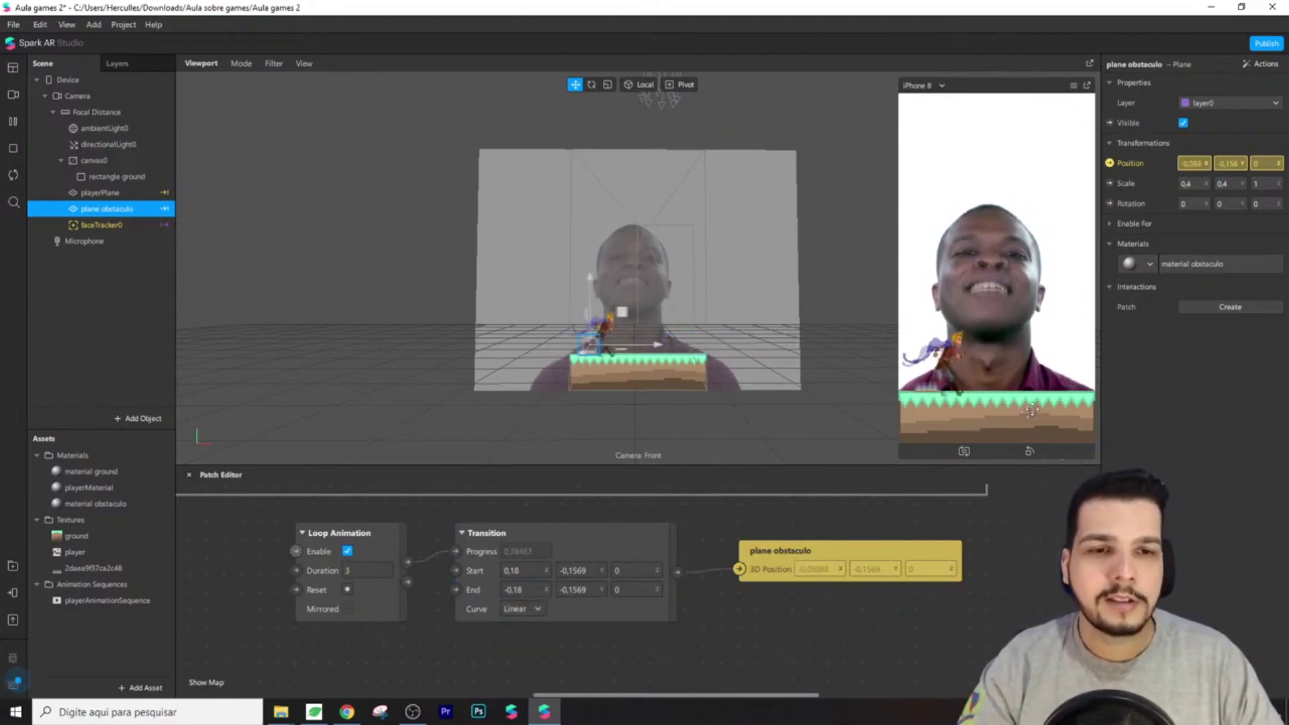
Set the Y values of the Transition's Start and End to -0,16
left_click(589, 571)
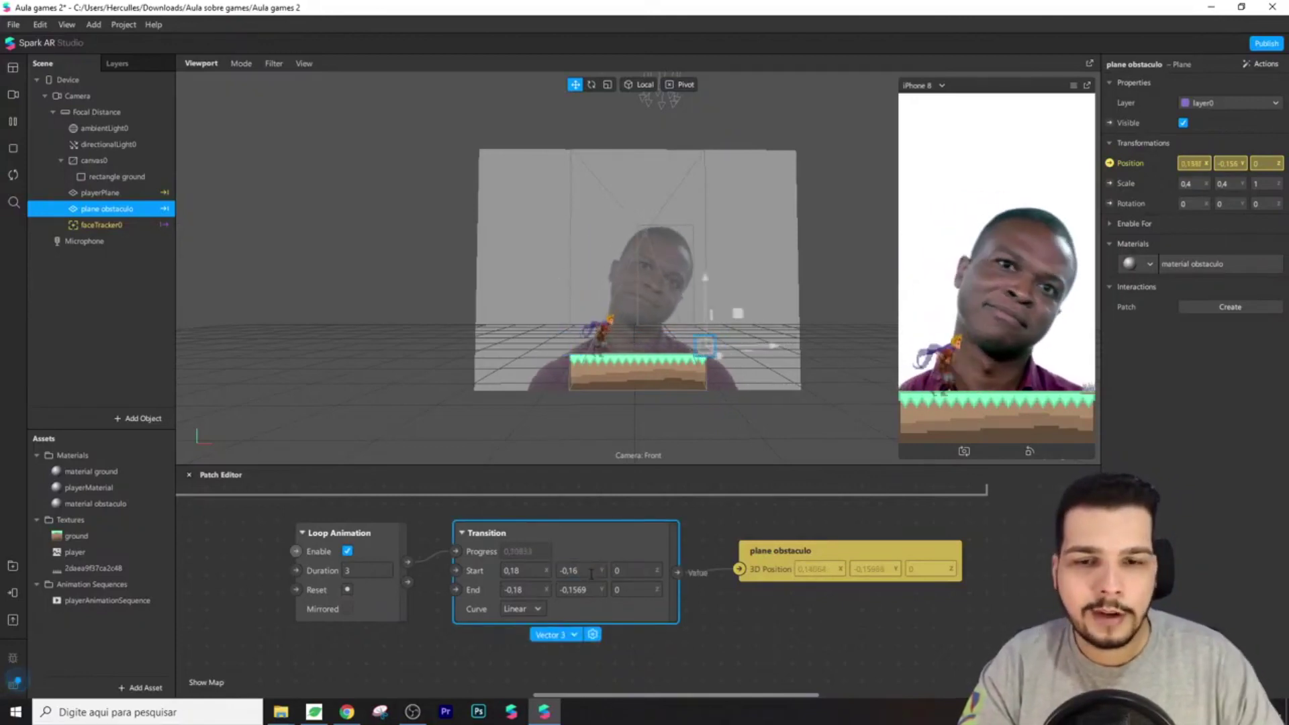
key("BackSpace")
type("6")
key("Return")
left_click(596, 590)
left_click(596, 590)
key("BackSpace")
type("16")
key("Return")
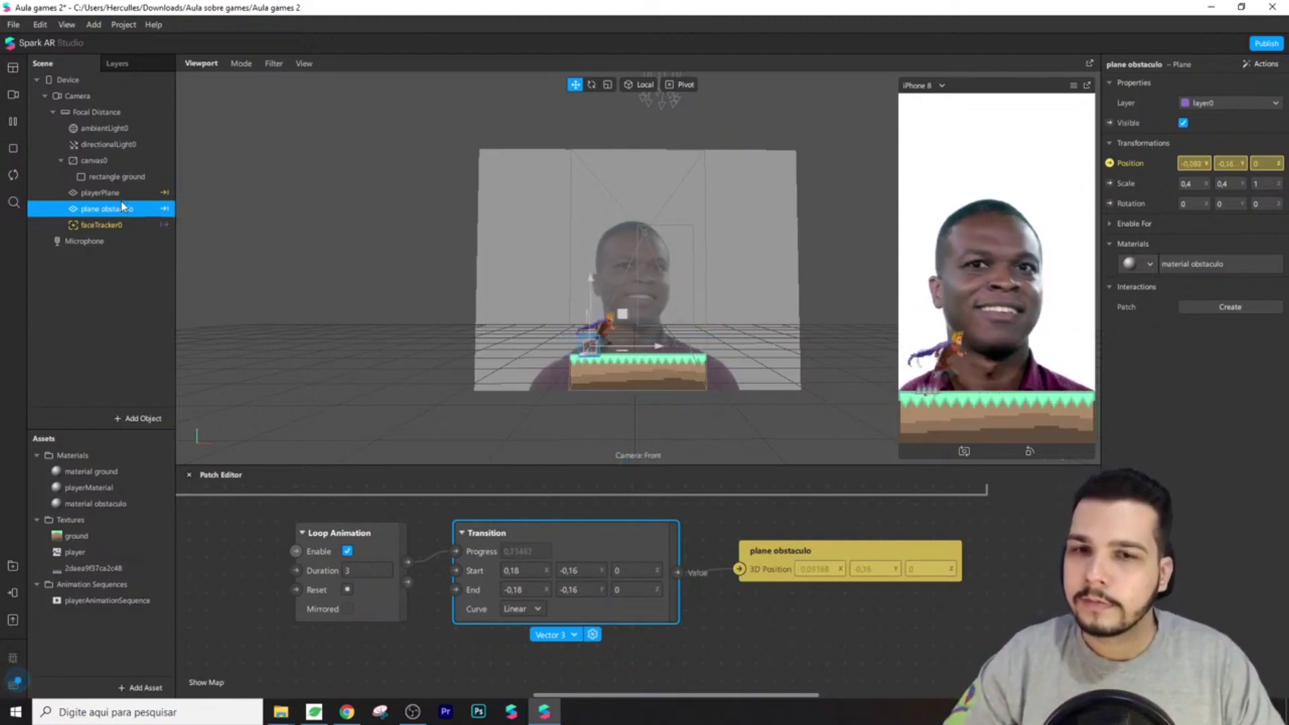
left_click(739, 624)
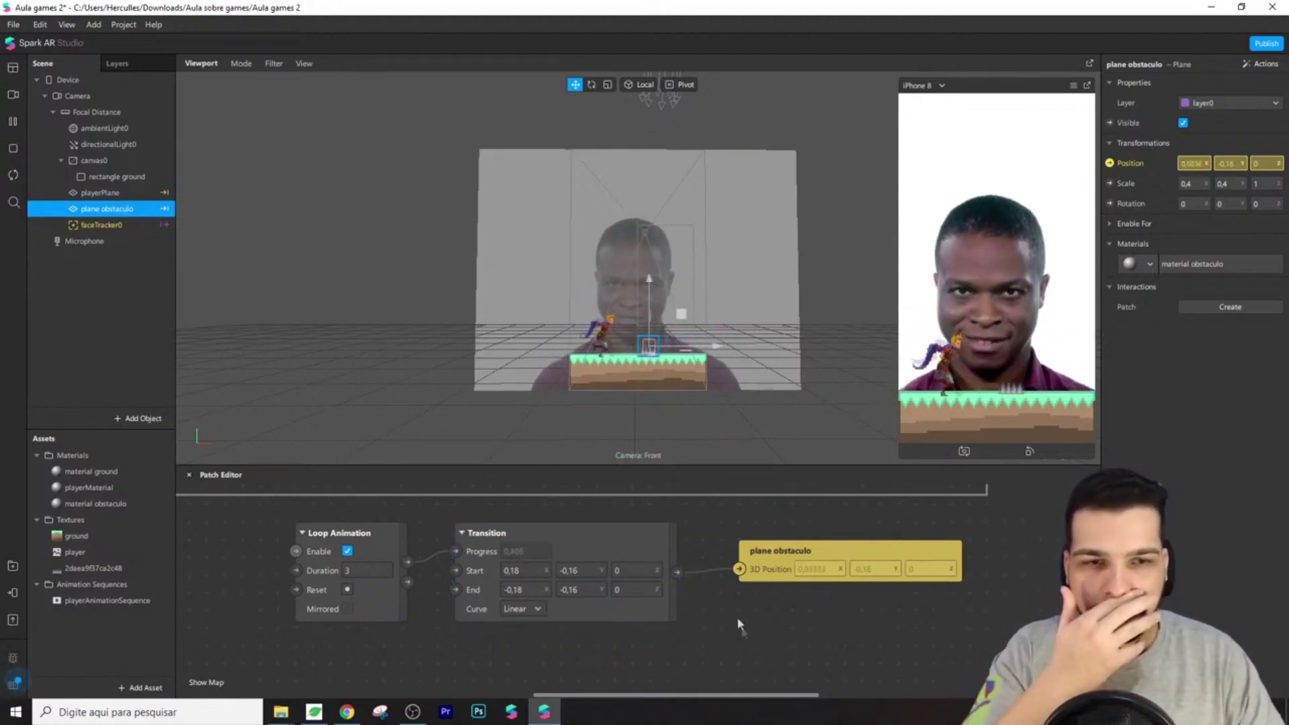
left_click(644, 533)
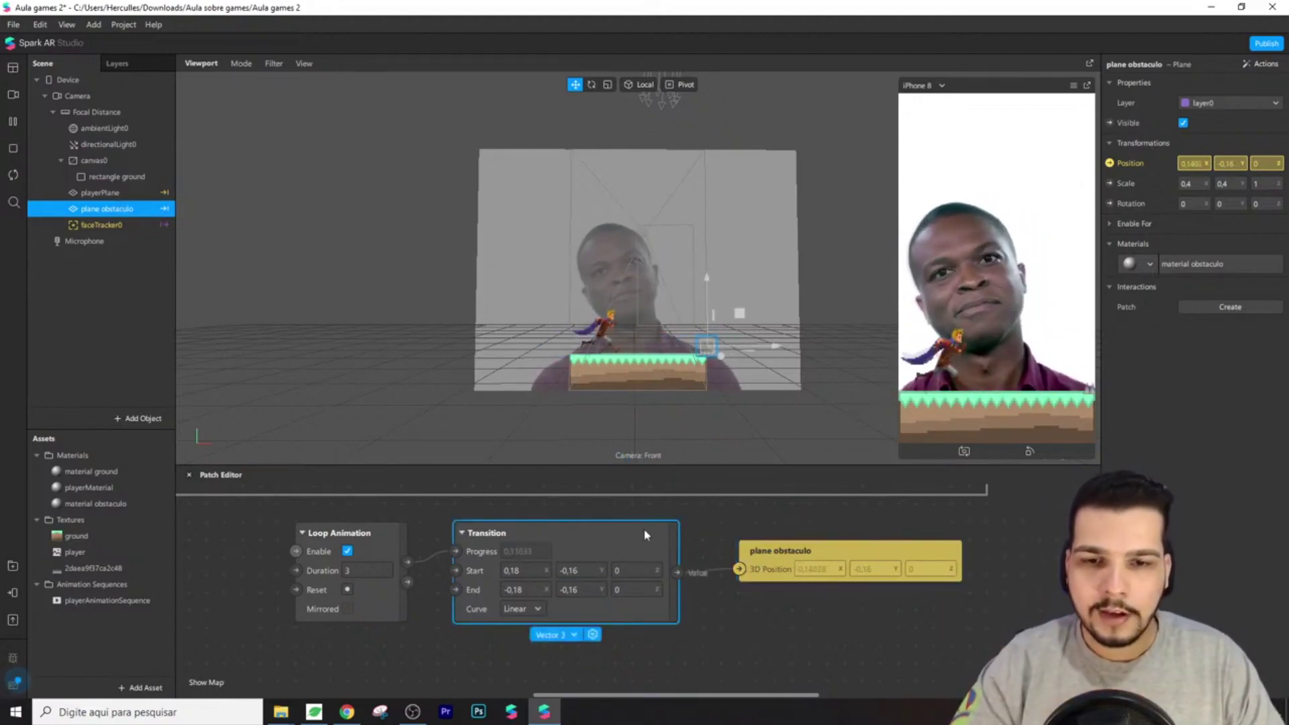
left_click(737, 631)
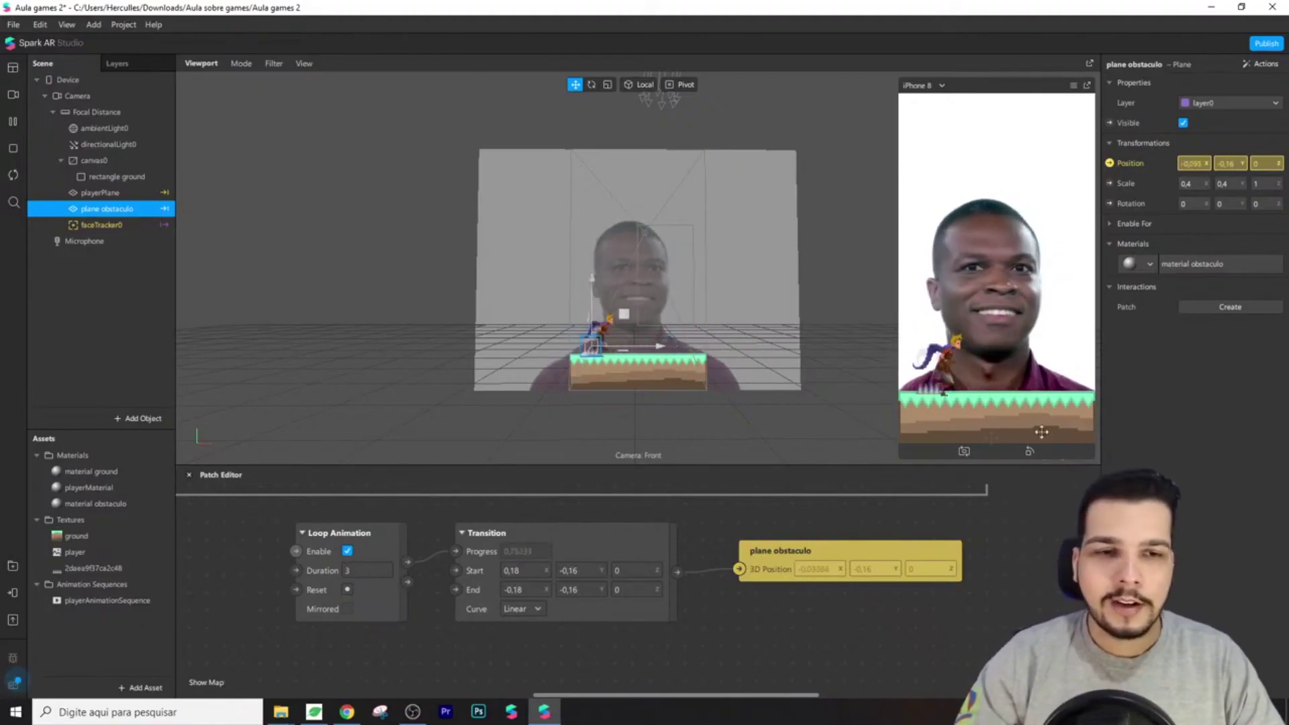
Create a diffuse texture patch for material ground and place it in the empty space below the obstacle animation patches
scroll(584, 516, "down", 2)
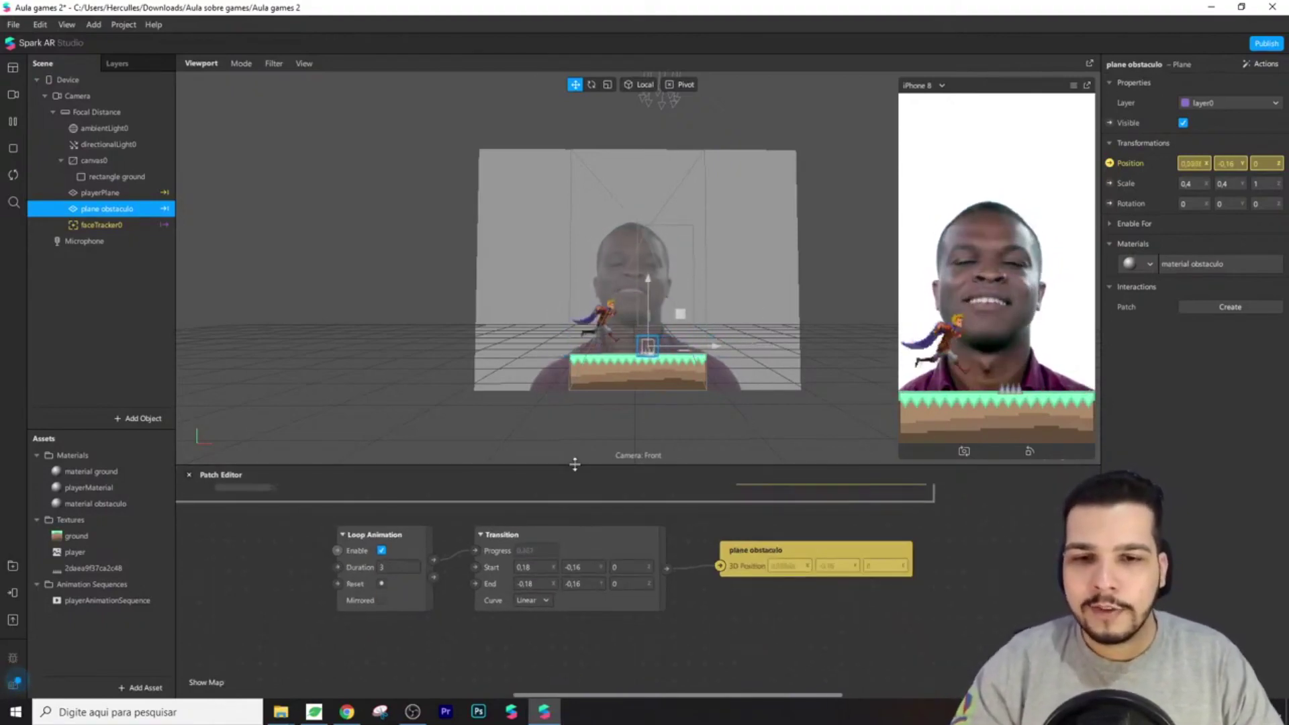
left_click_drag(575, 463, 574, 451)
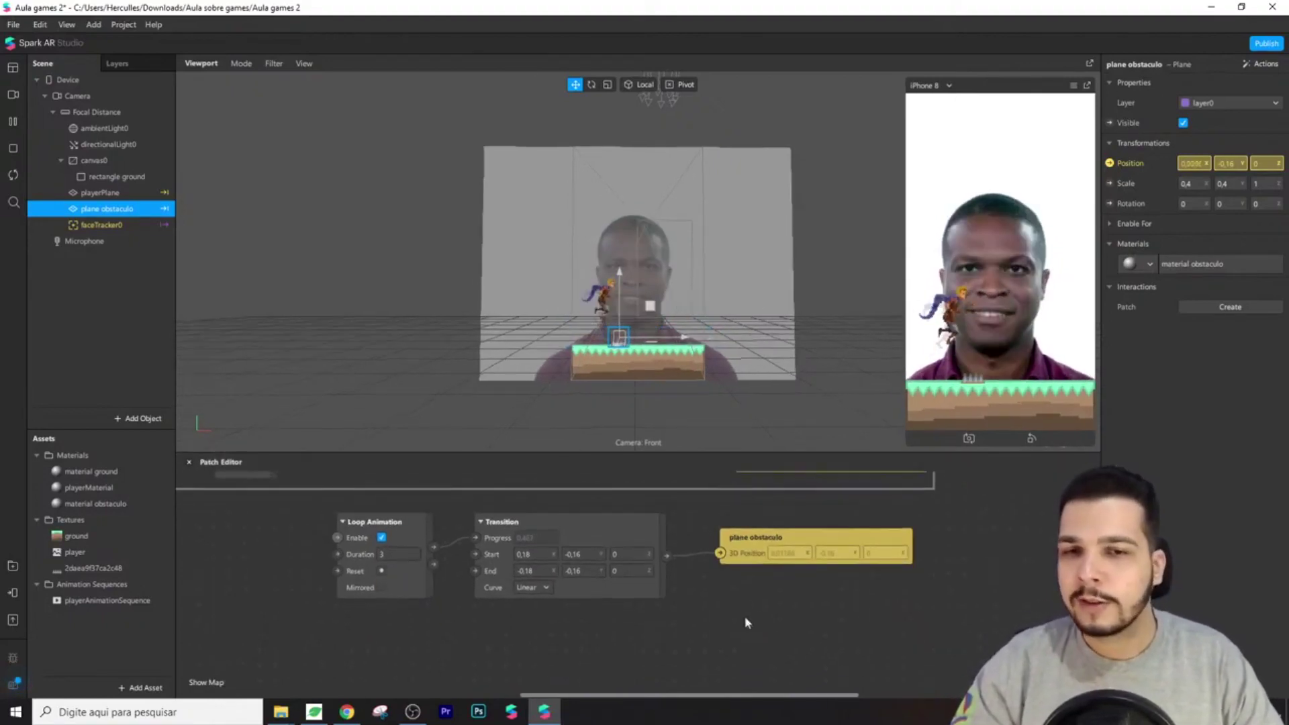
left_click(111, 176)
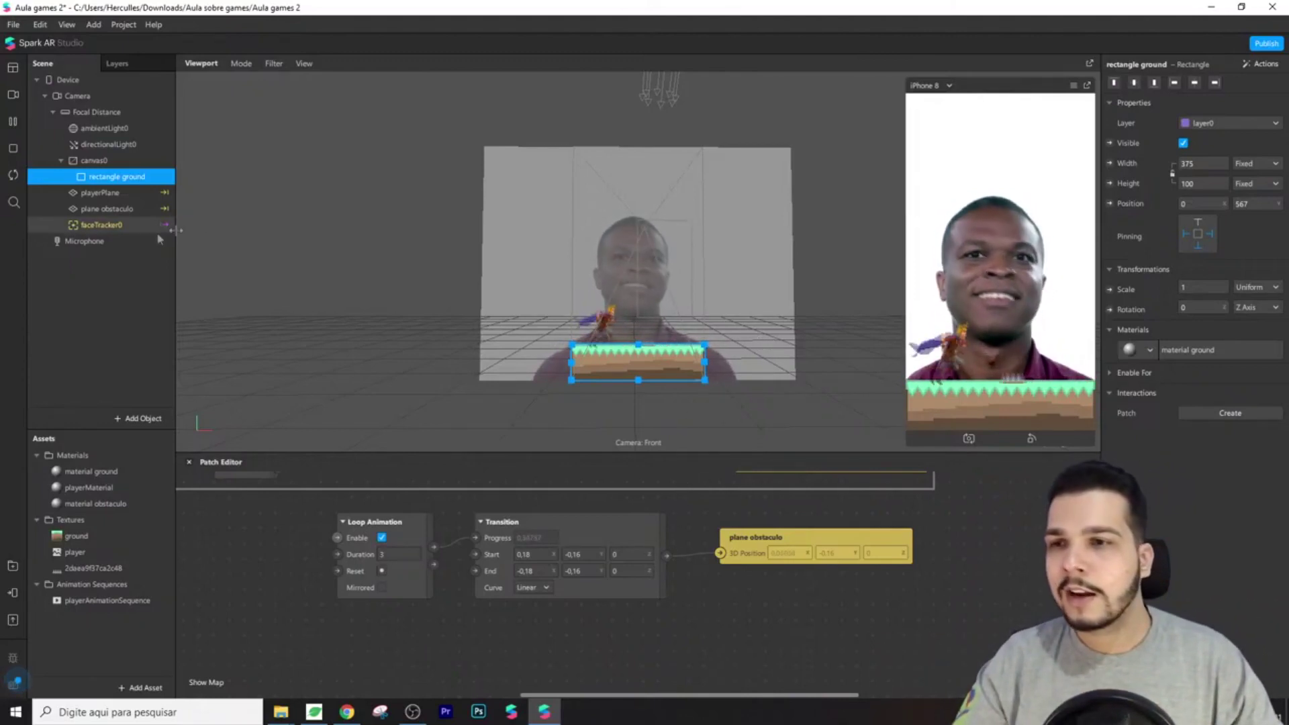
left_click(102, 314)
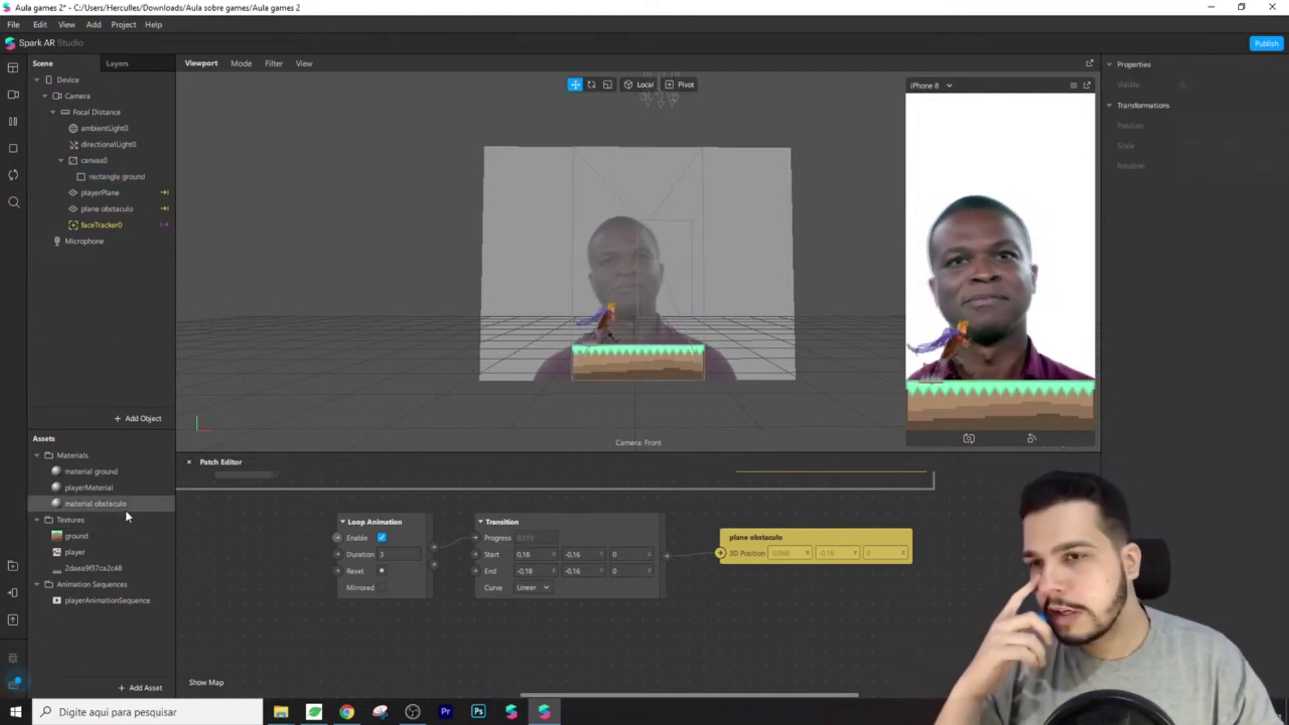
left_click(101, 473)
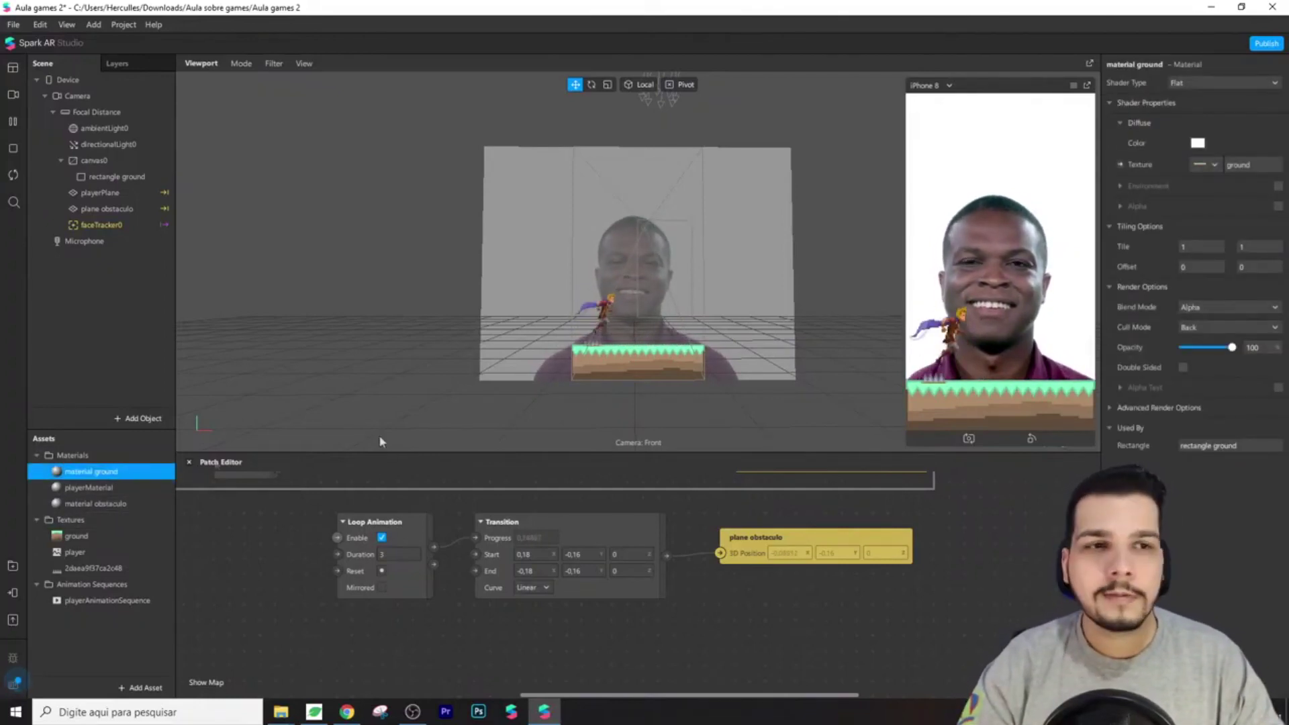
left_click(1120, 164)
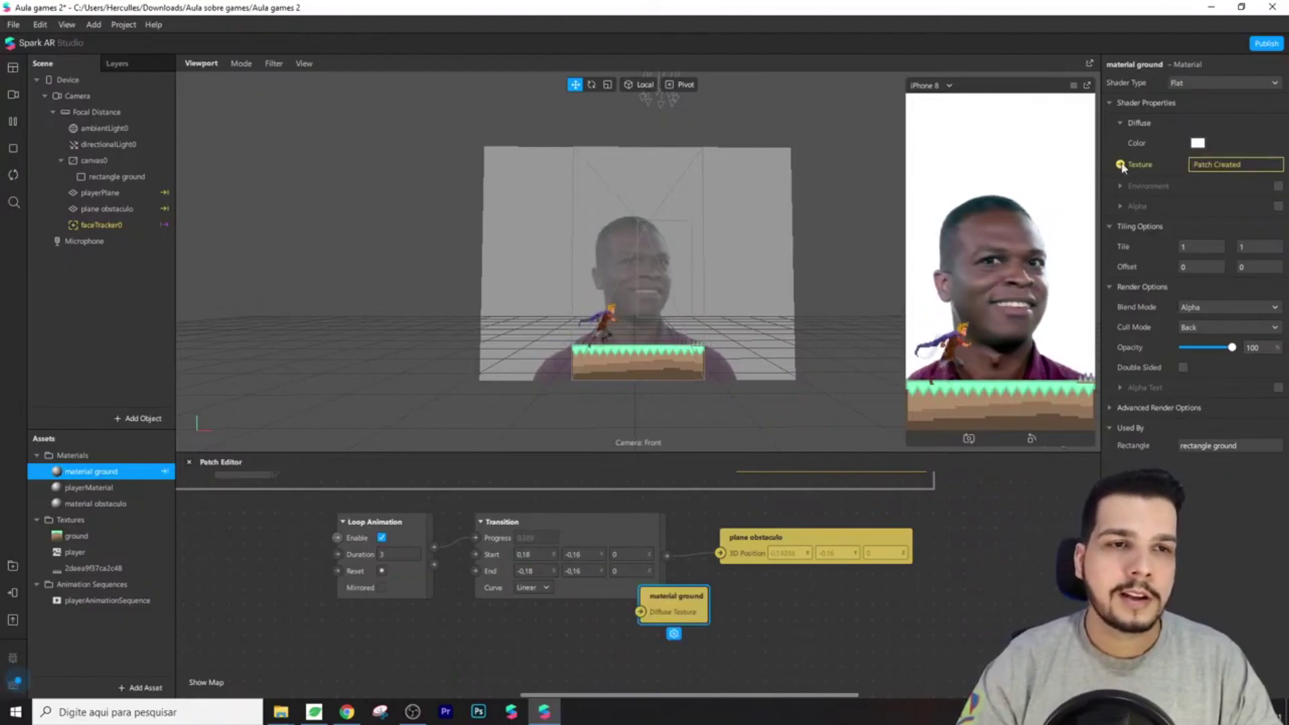
left_click_drag(673, 595, 844, 654)
left_click(606, 627)
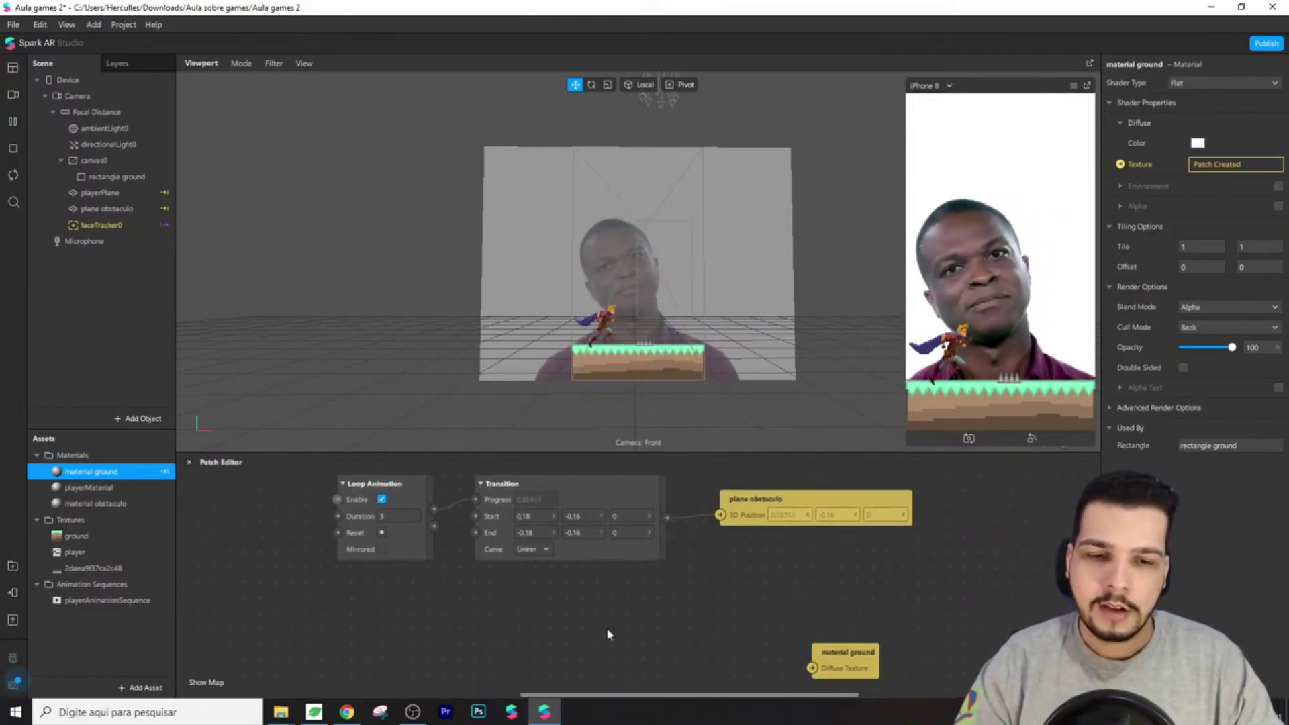
scroll(539, 634, "down", 1)
scroll(539, 634, "down", 1)
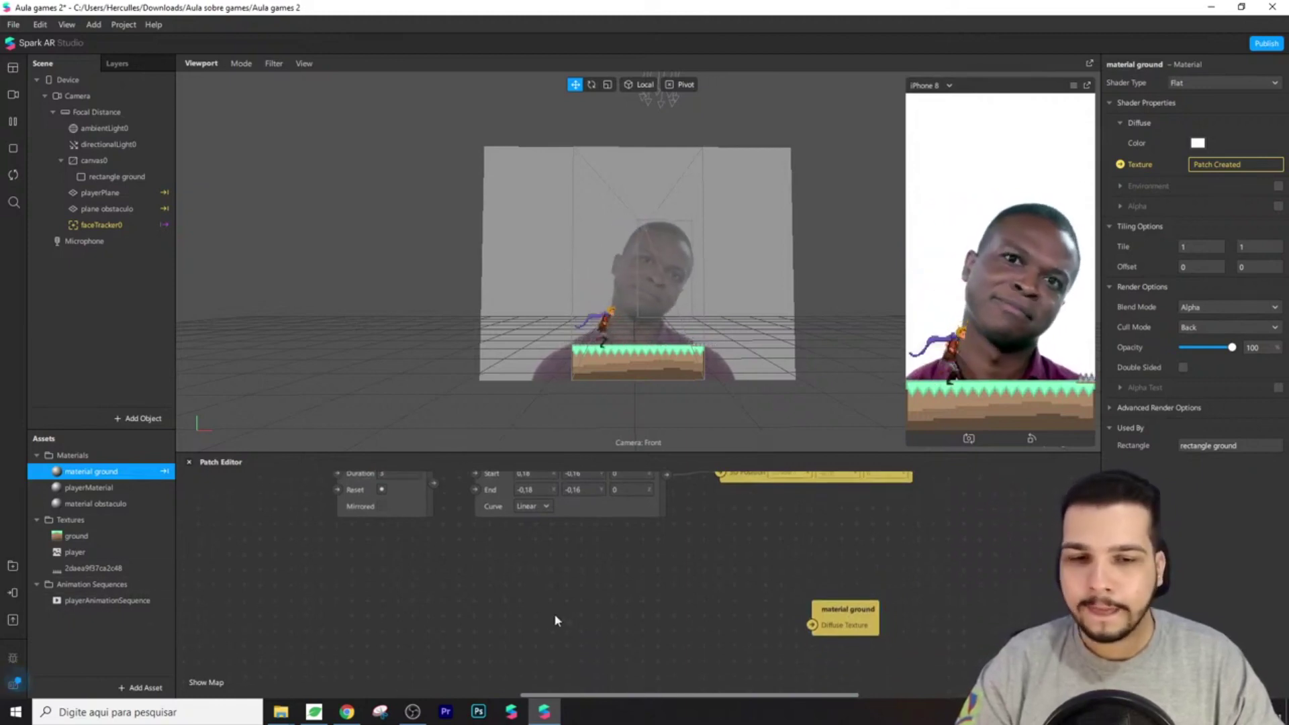
Add the ground texture as a patch and route it through a new Texture Transform into material ground's Diffuse Texture
left_click_drag(76, 535, 665, 609)
type("texture")
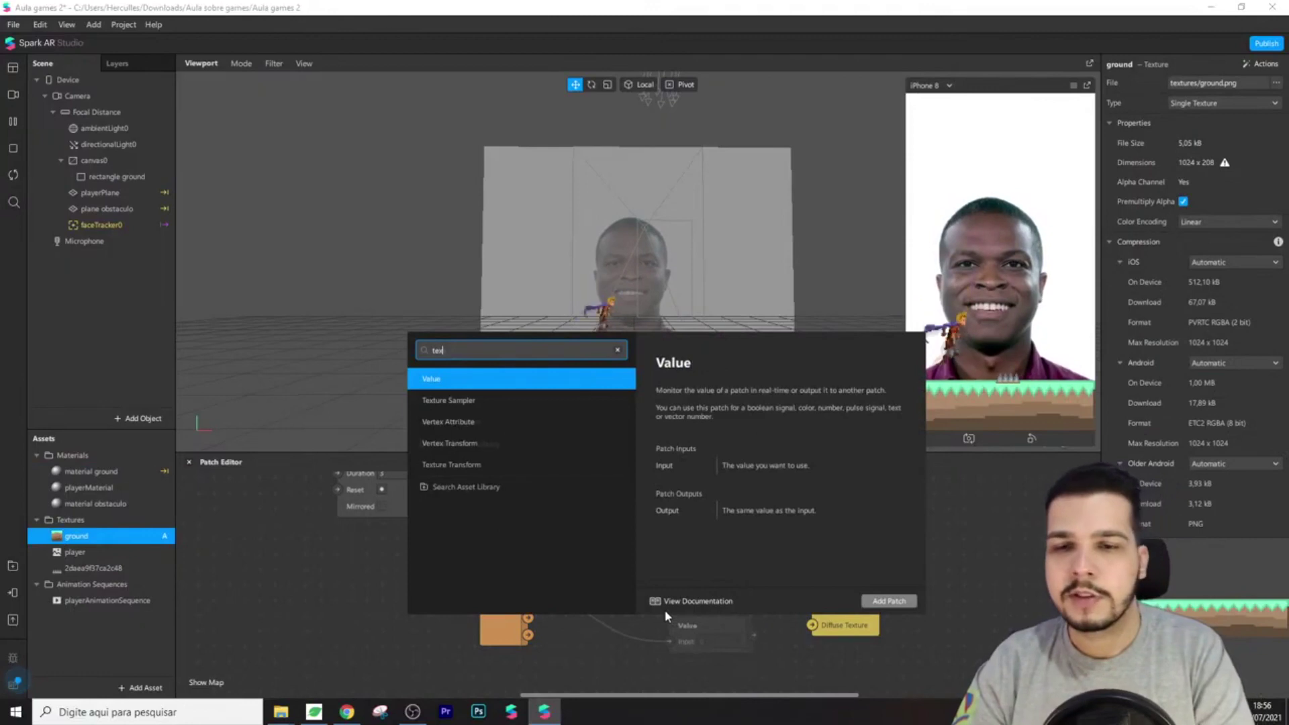
key("Down")
key("Return")
left_click_drag(771, 635, 813, 626)
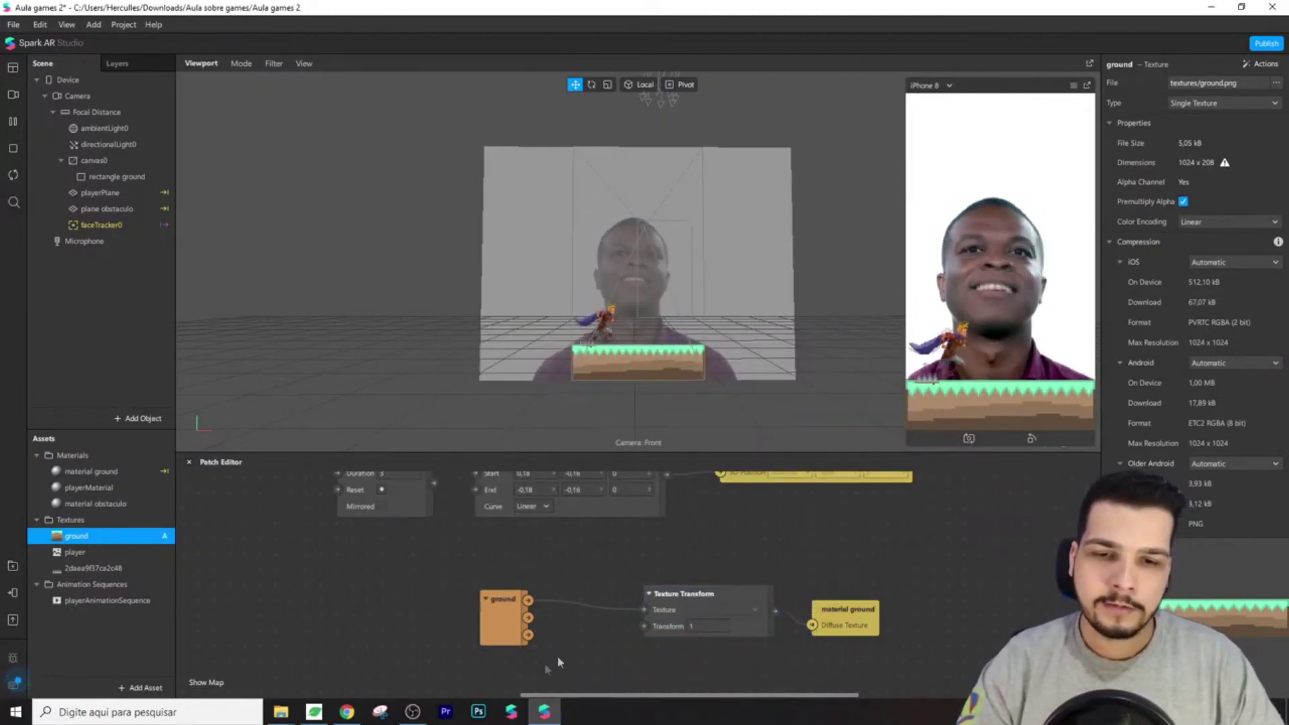
Add a 2D Transform Pack connected to the Texture Transform's Transform input, and arrange the ground patches around it
double_click(546, 668)
type("2d")
key("Return")
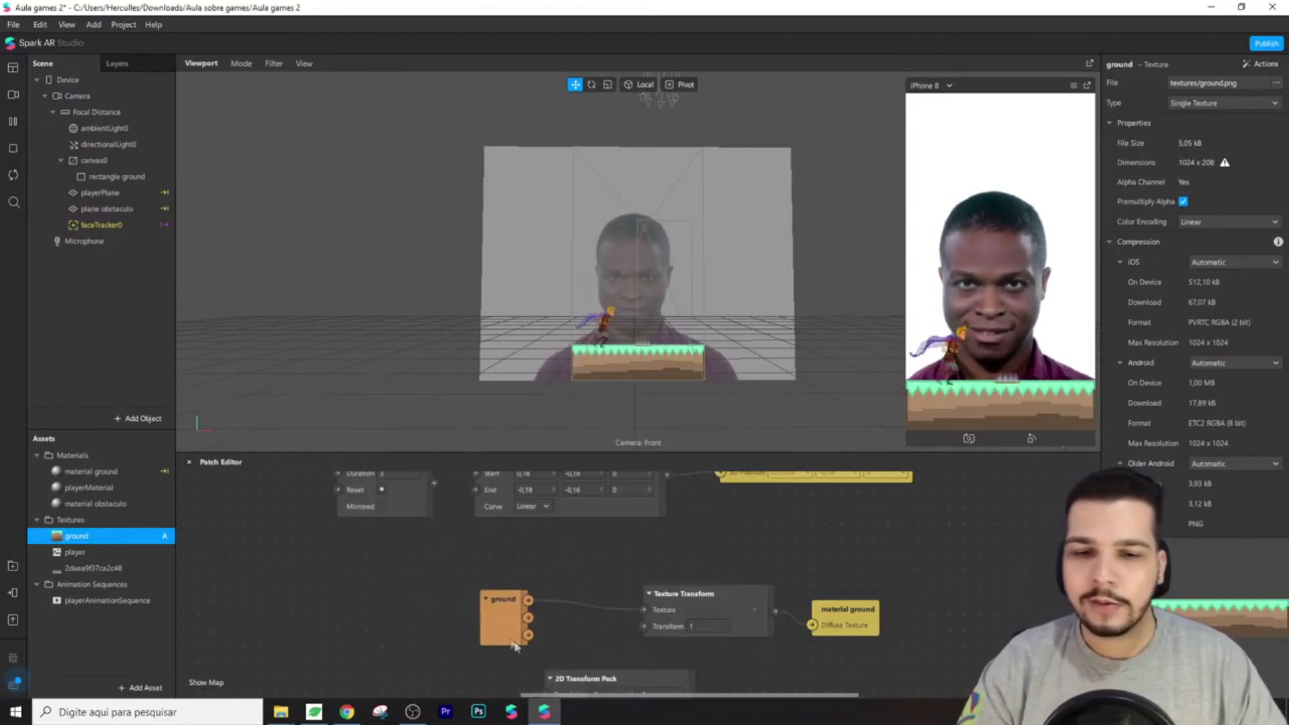
left_click_drag(500, 613, 509, 561)
scroll(648, 644, "down", 1)
left_click_drag(643, 644, 665, 534)
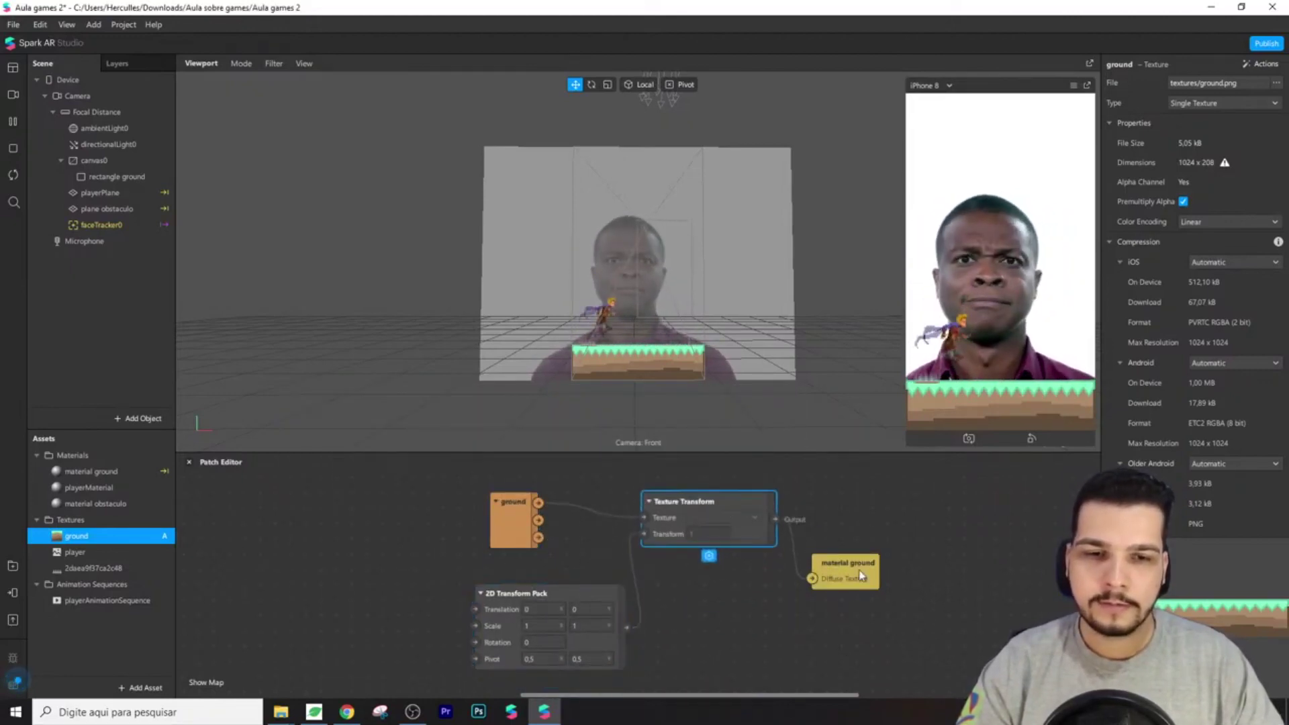
left_click_drag(846, 571, 846, 514)
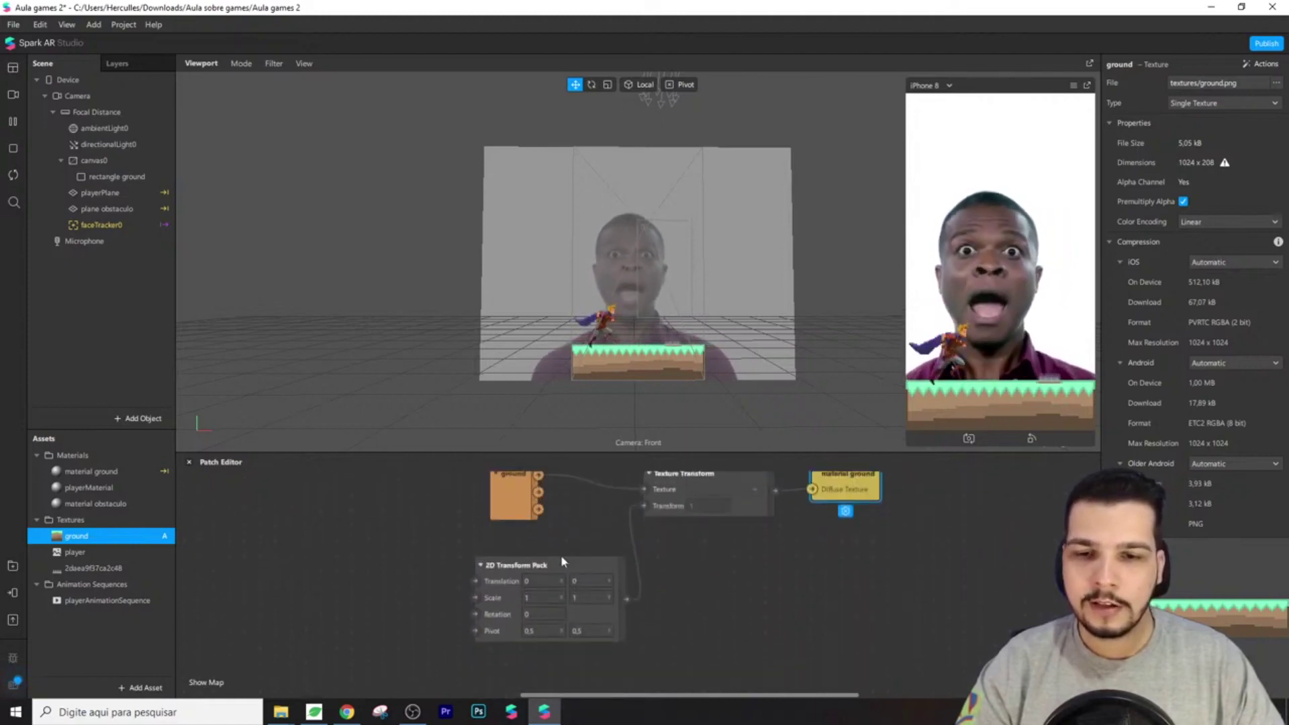
left_click_drag(561, 554, 574, 538)
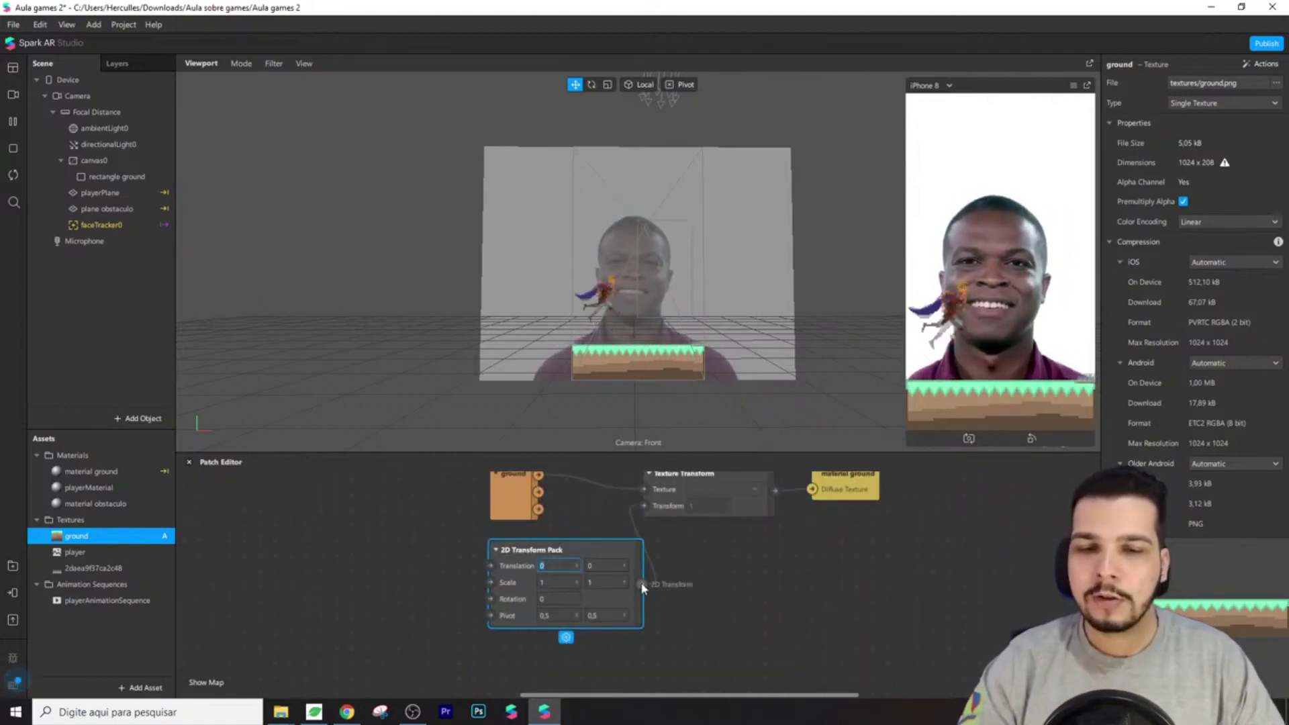
left_click(703, 597)
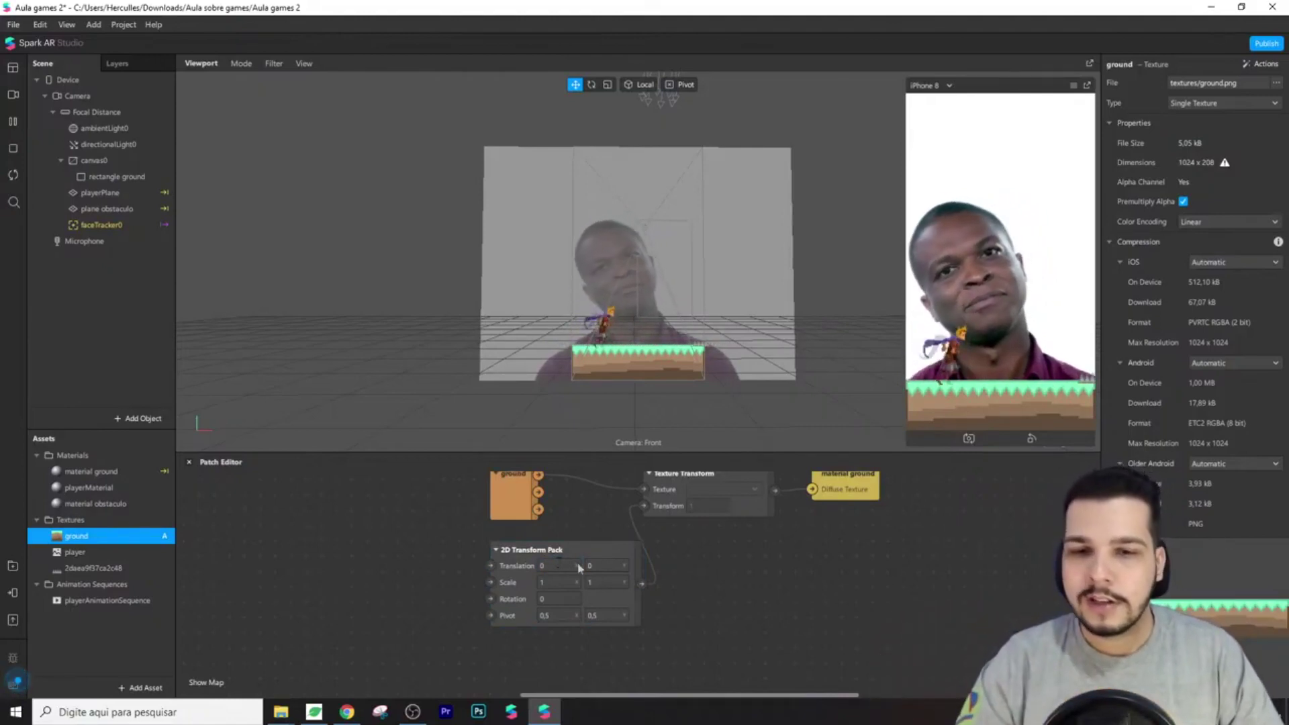
scroll(712, 571, "up", 5)
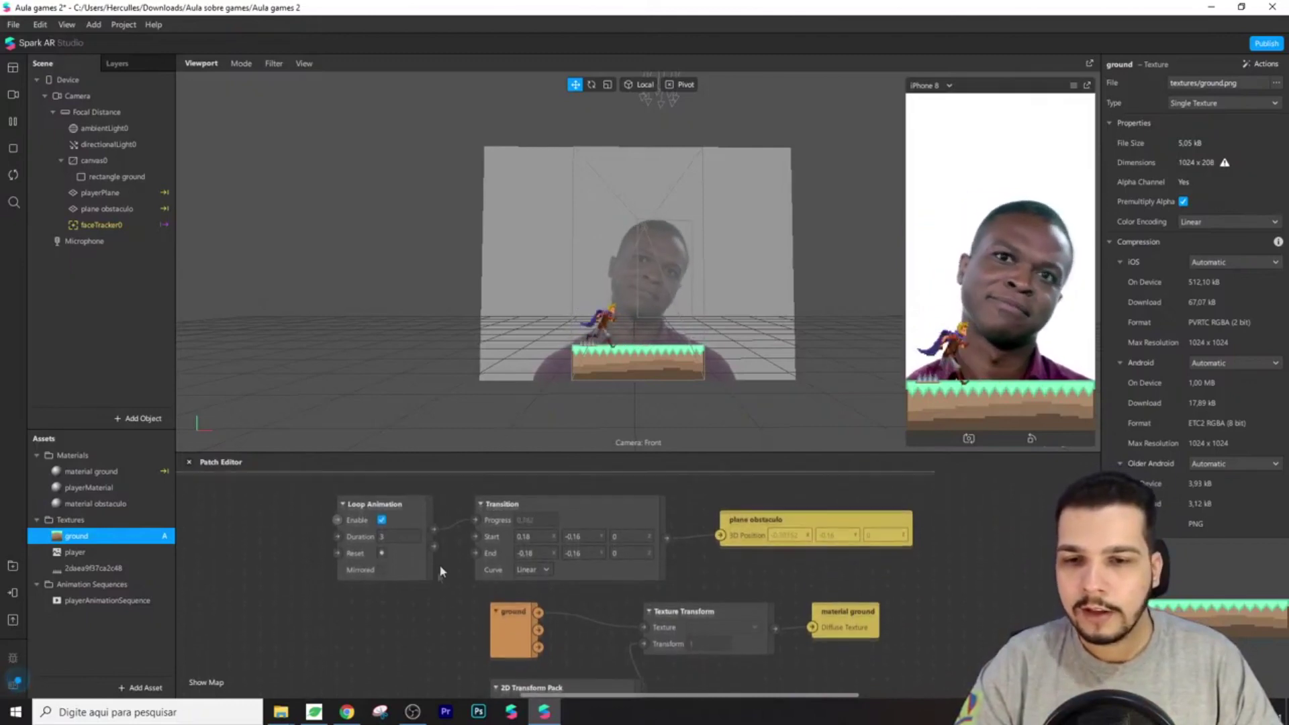
right_click(357, 617)
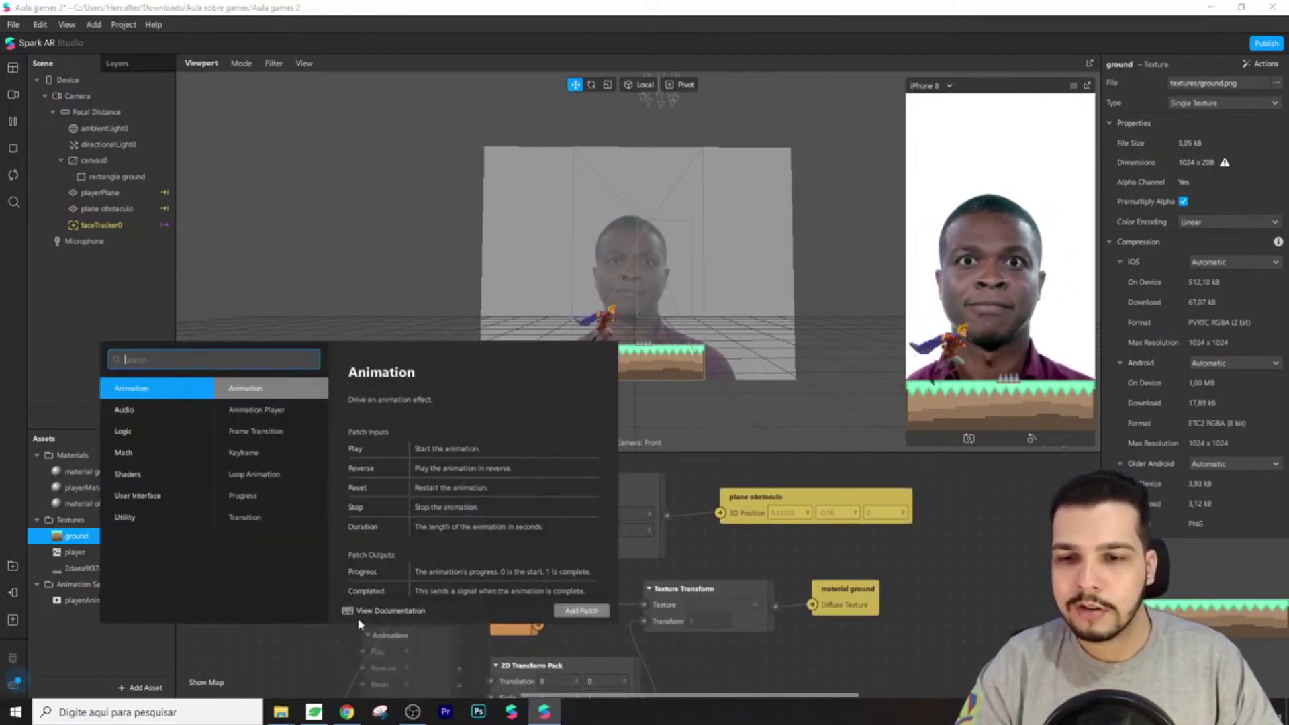
type("transi")
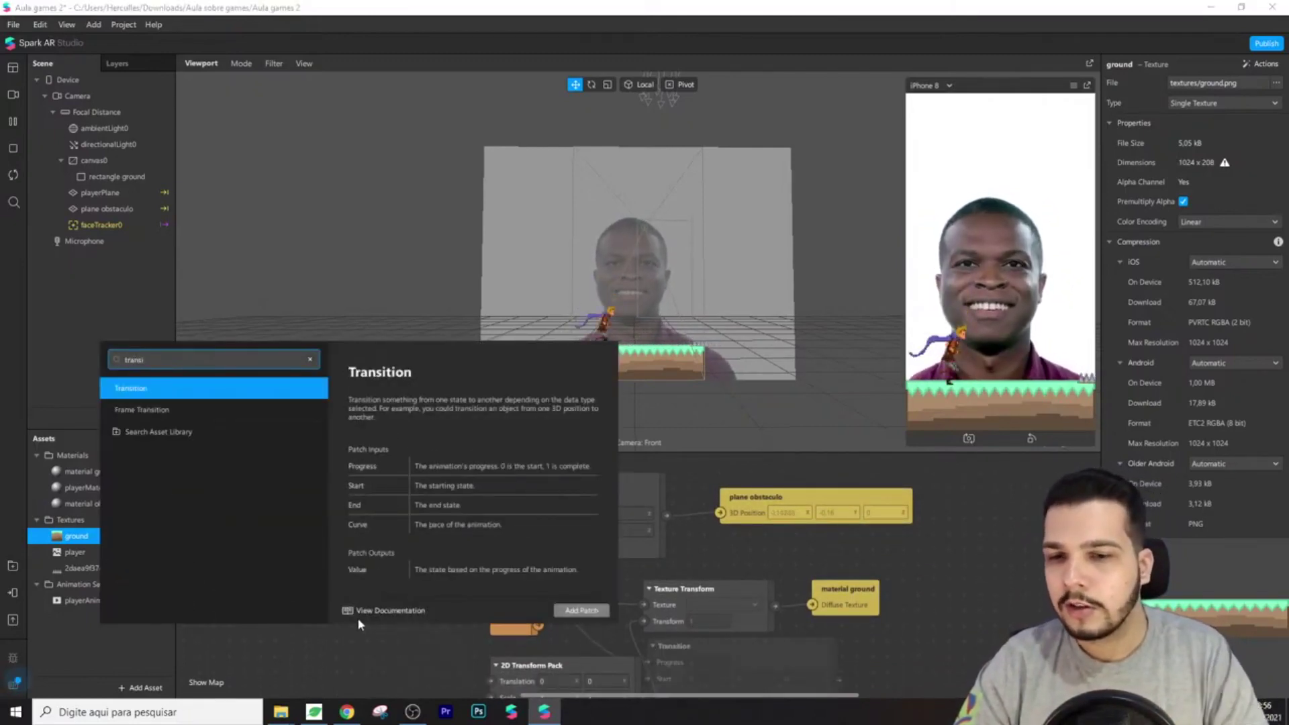
key("Escape")
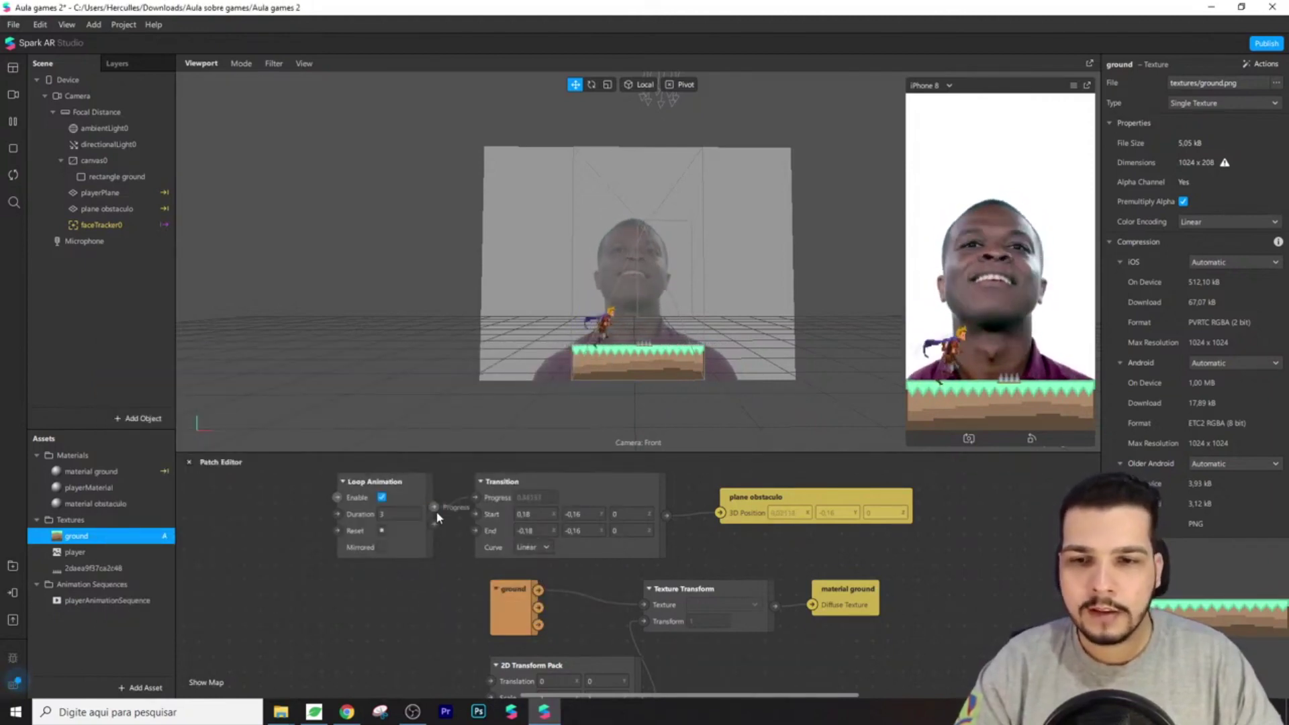
Add a Transition patch fed by the Loop Animation's Progress and place it beside the 2D Transform Pack
right_click(405, 615)
type("transi")
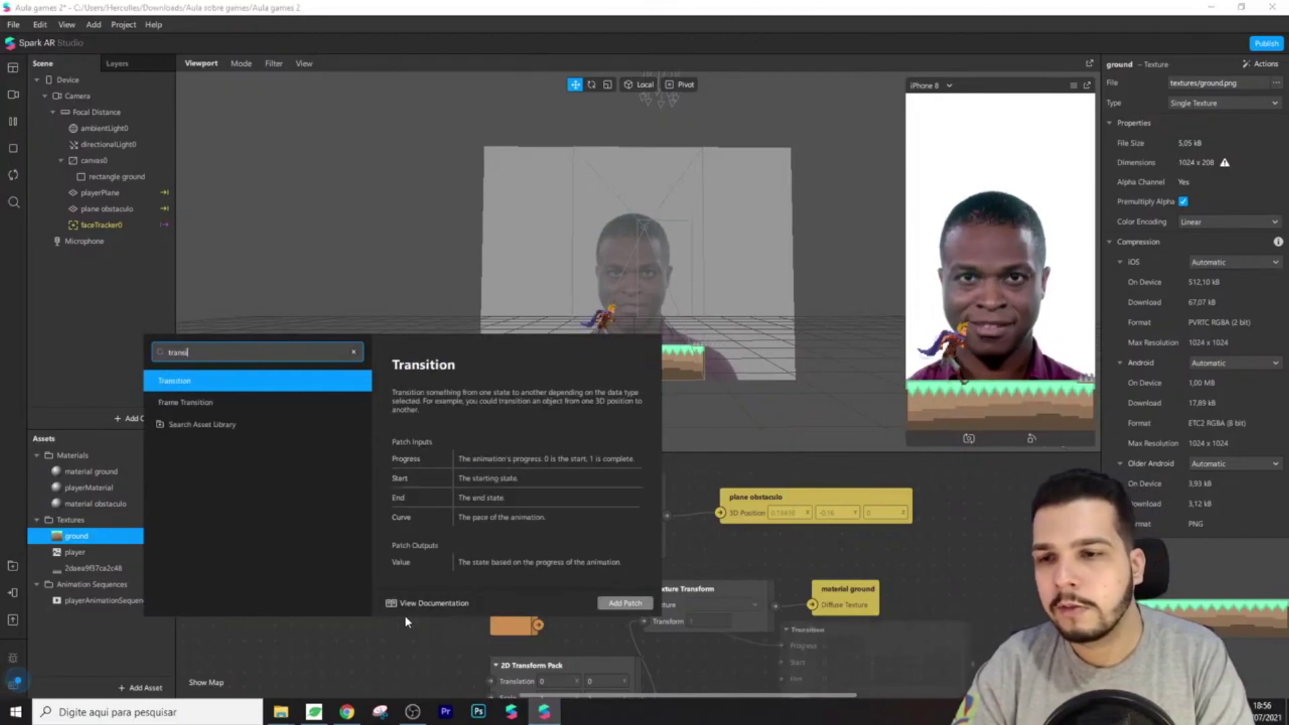
key("Return")
scroll(329, 604, "down", 1)
left_click_drag(373, 608, 292, 600)
Change the new Transition's type to Vector 2 and connect its Value to the 2D Transform Pack's Translation
scroll(322, 594, "down", 1)
left_click(332, 624)
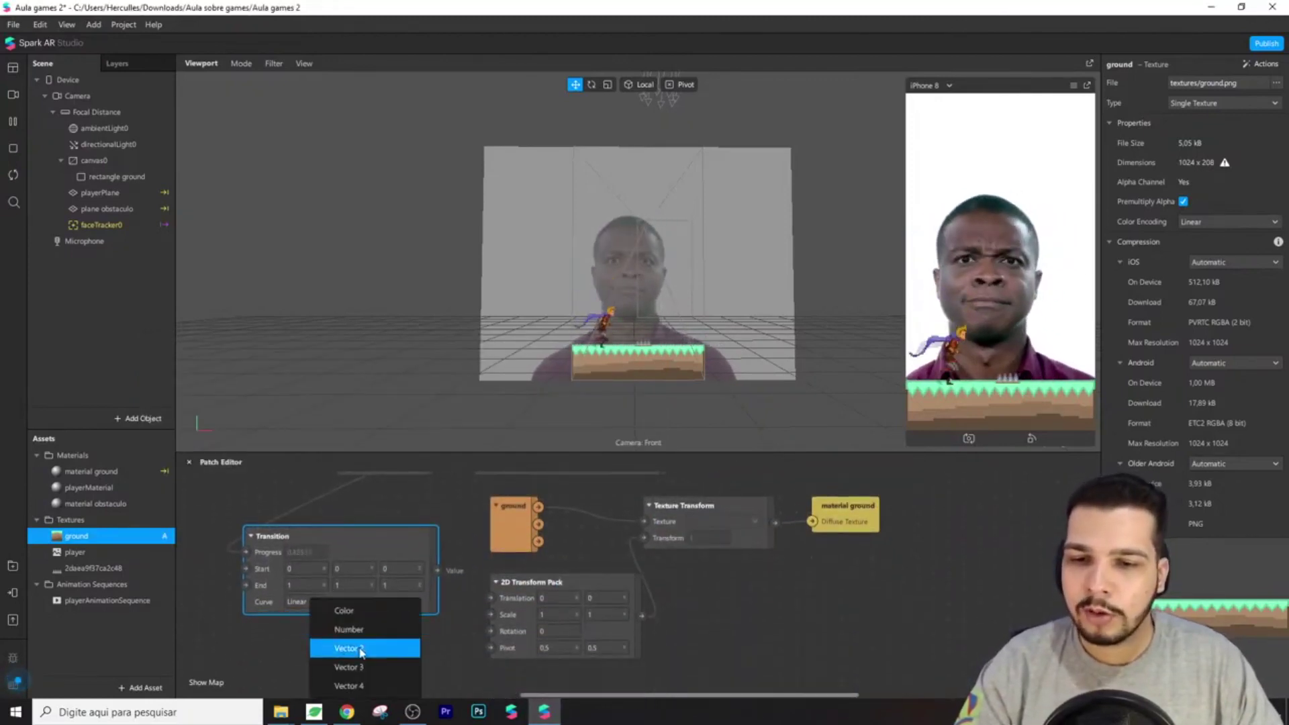
left_click(361, 648)
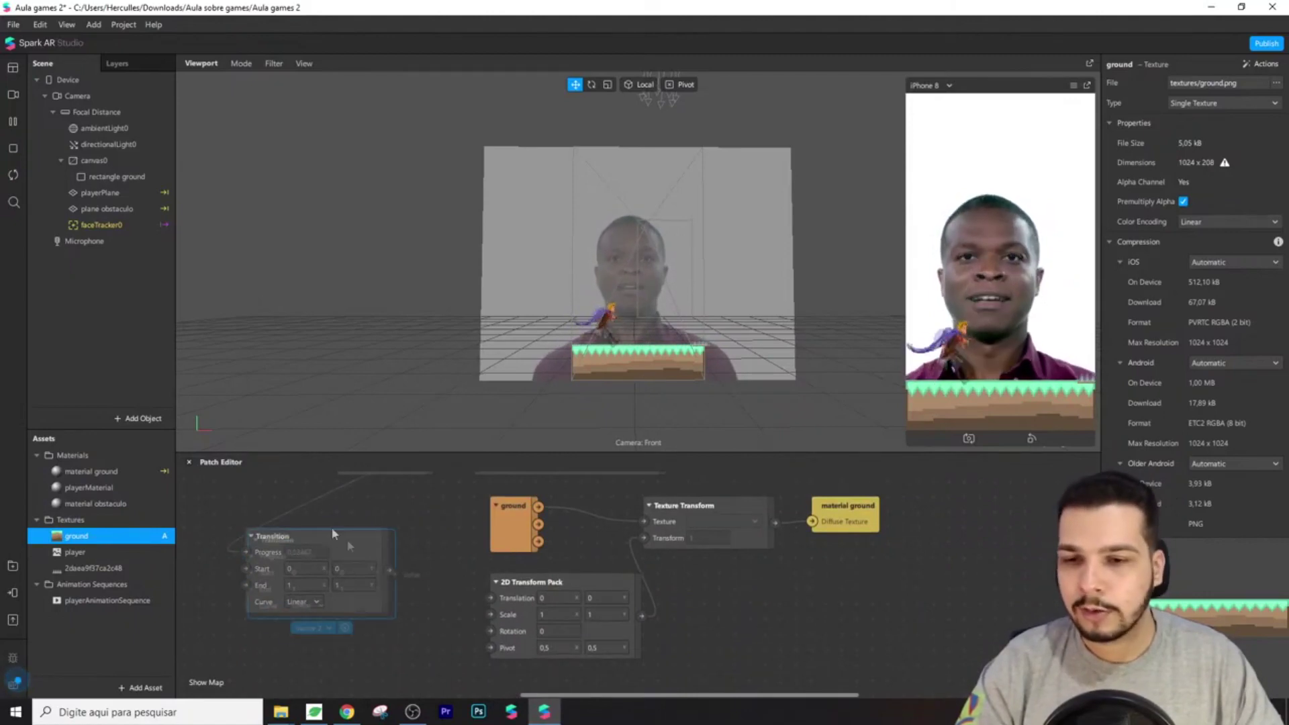
left_click_drag(329, 531, 360, 547)
left_click_drag(493, 603, 490, 598)
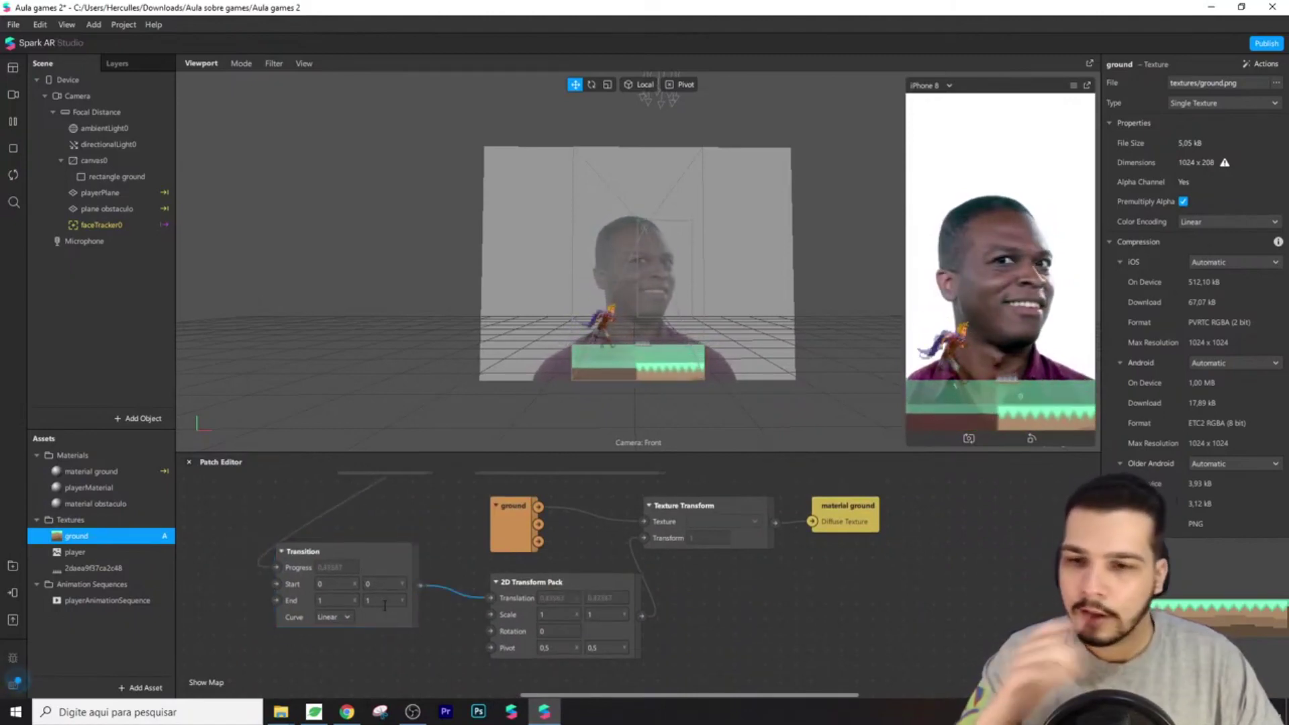
Set the ground Transition's End values to 1 for X and 0 for Y
left_click(385, 605)
type("0")
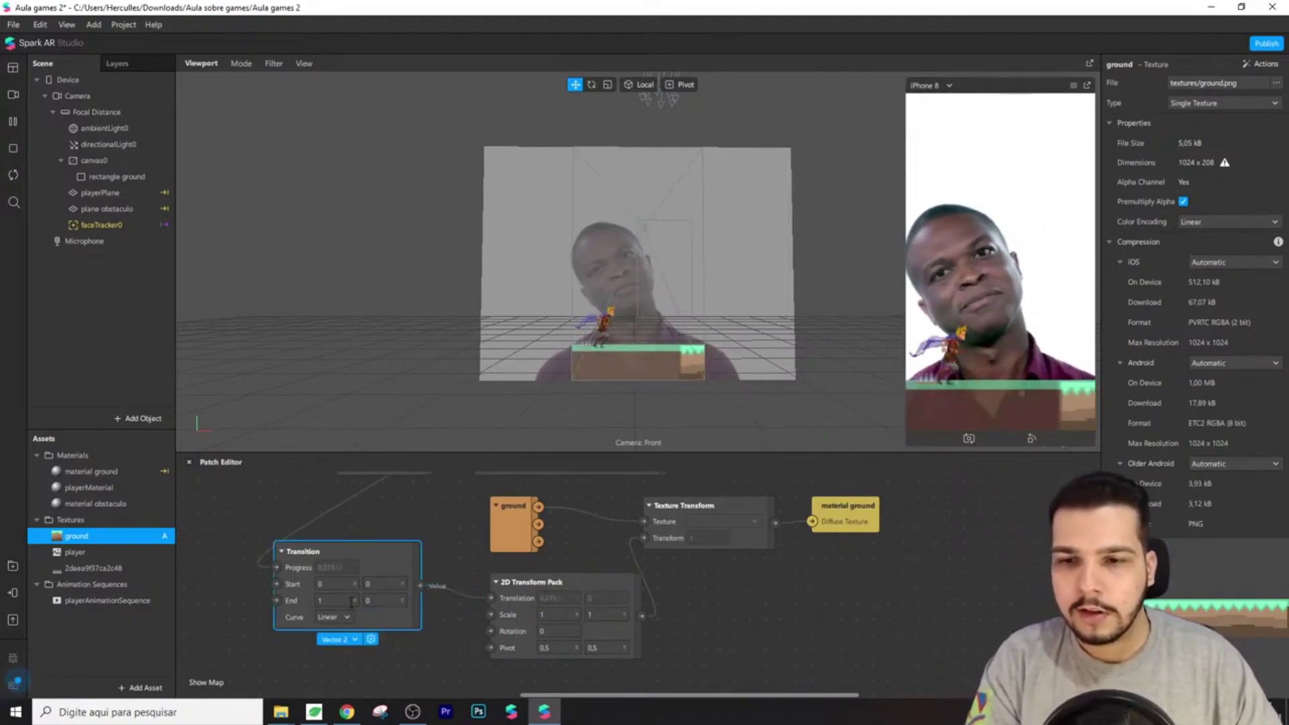
key("Return")
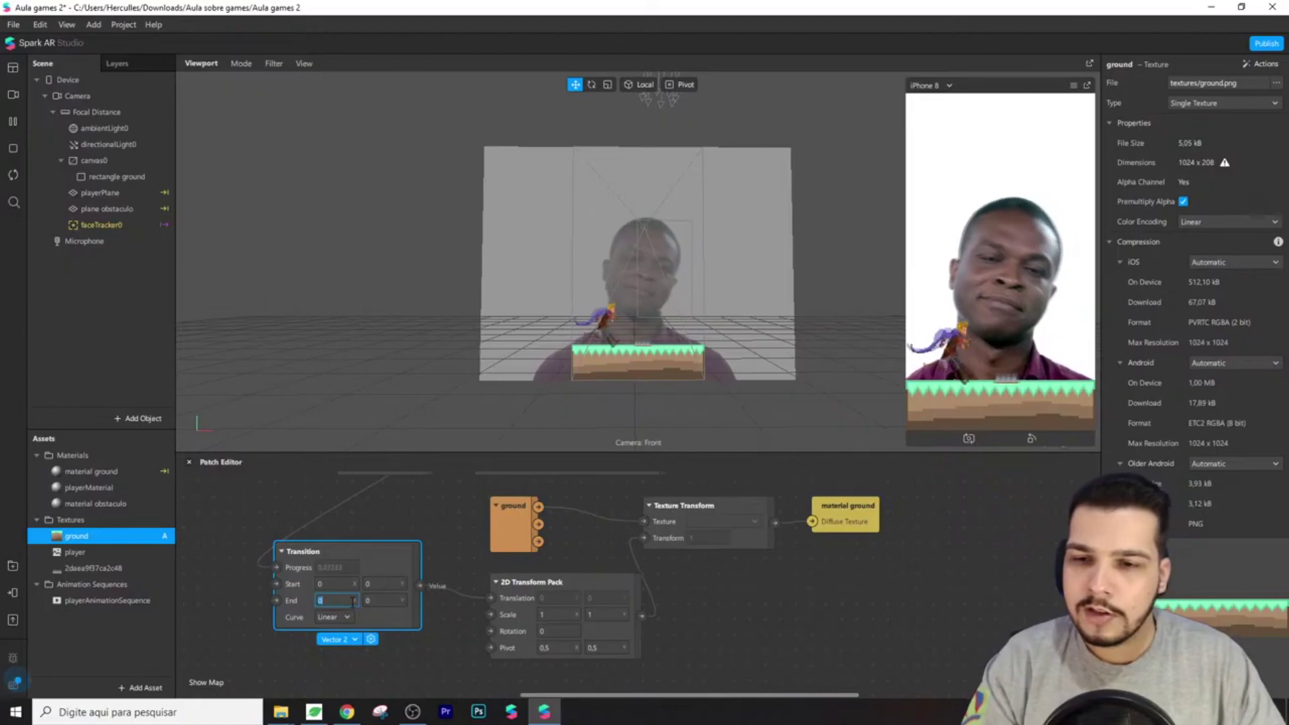
type("1")
key("Return")
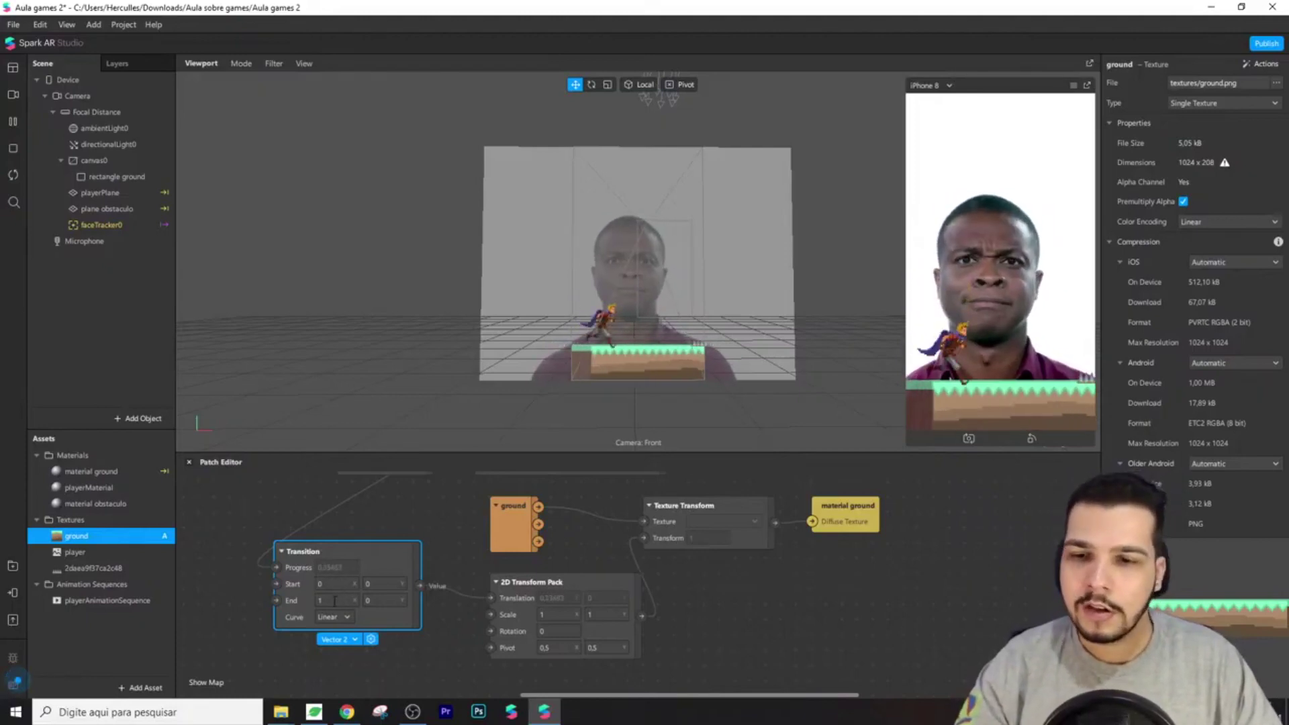
Set the ground Transition's Start X to 1, then try End X at -1 and settle on 0
left_click(332, 583)
type("1")
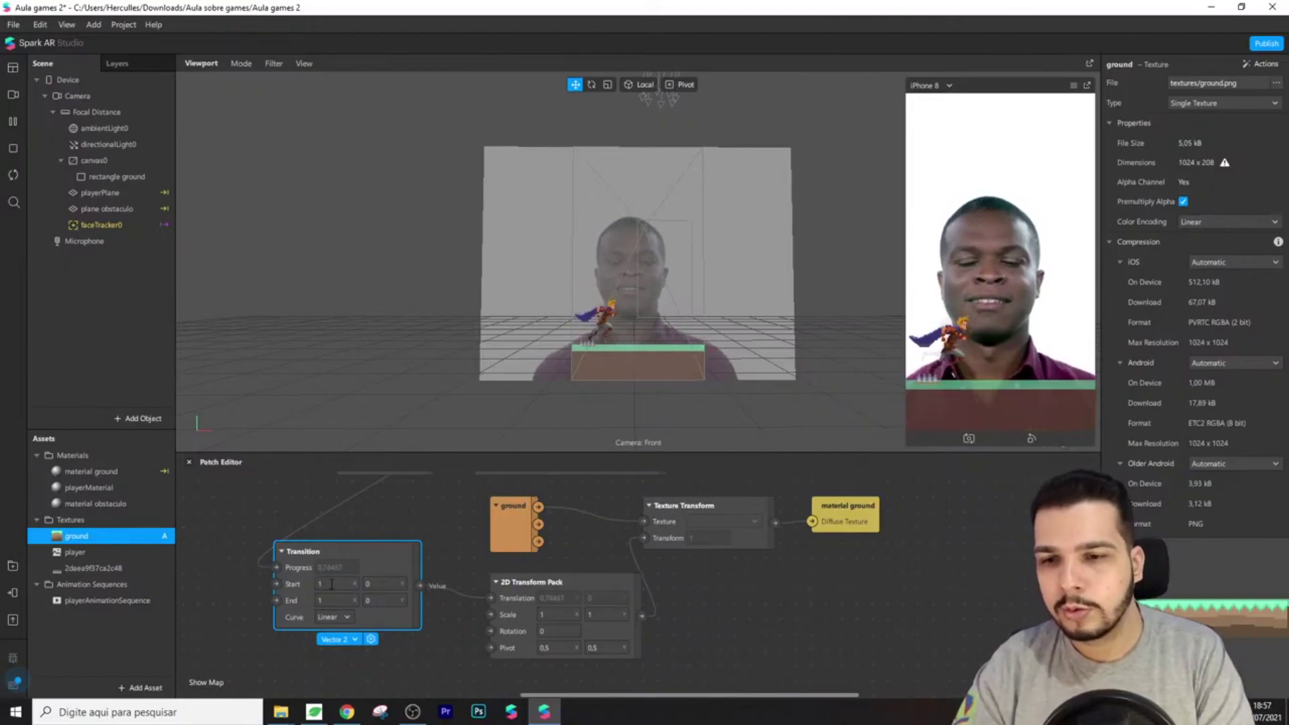
left_click(329, 600)
type("-1")
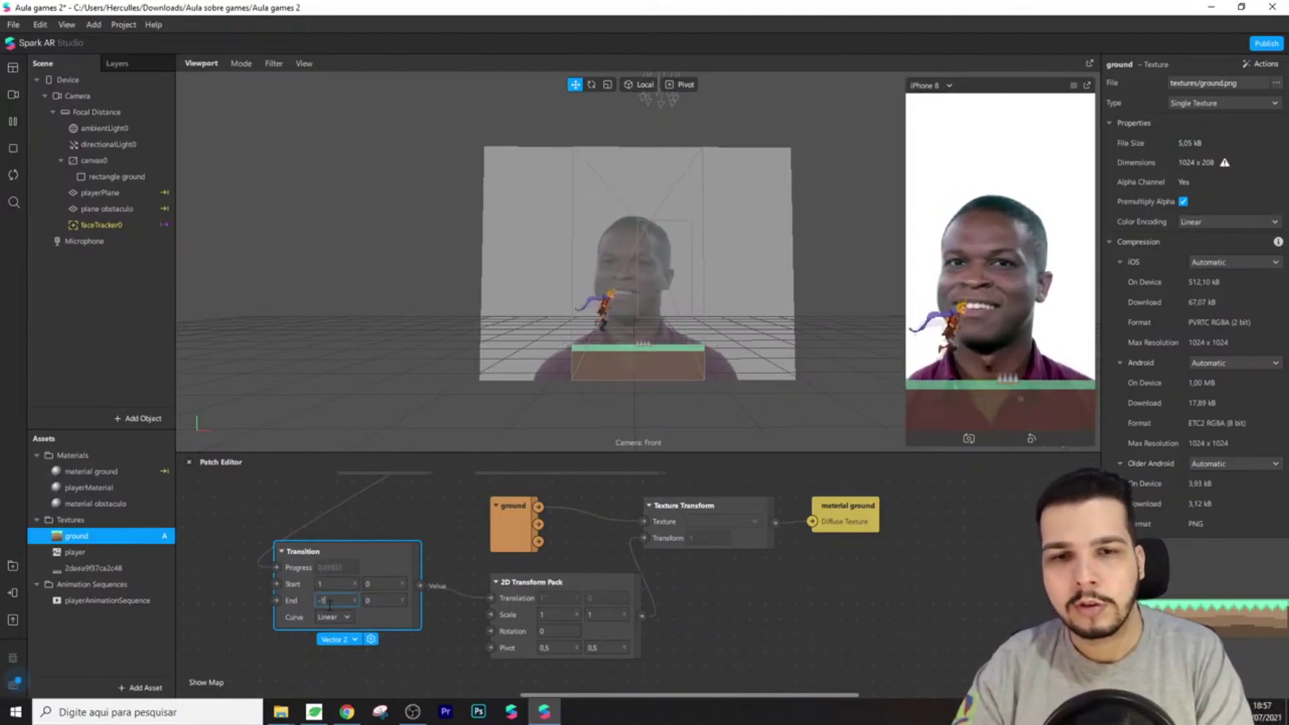
key("Return")
left_click(344, 601)
type("0")
key("Return")
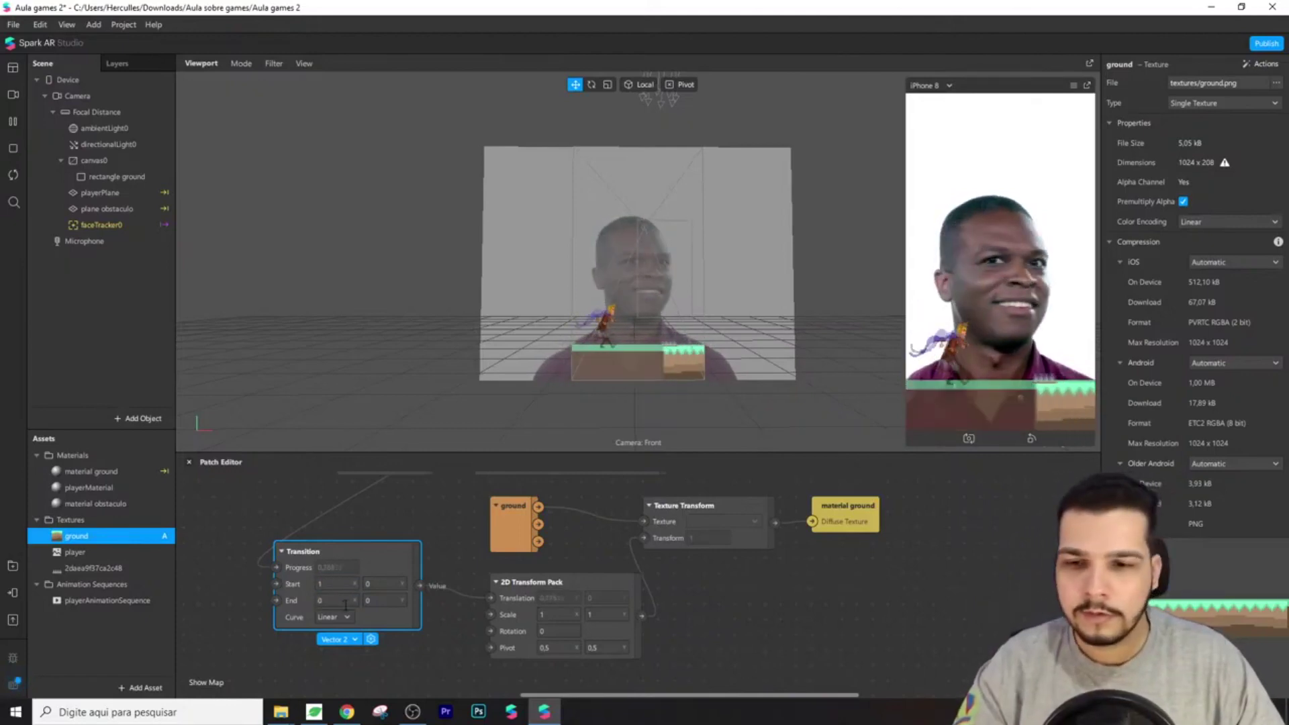
left_click(403, 531)
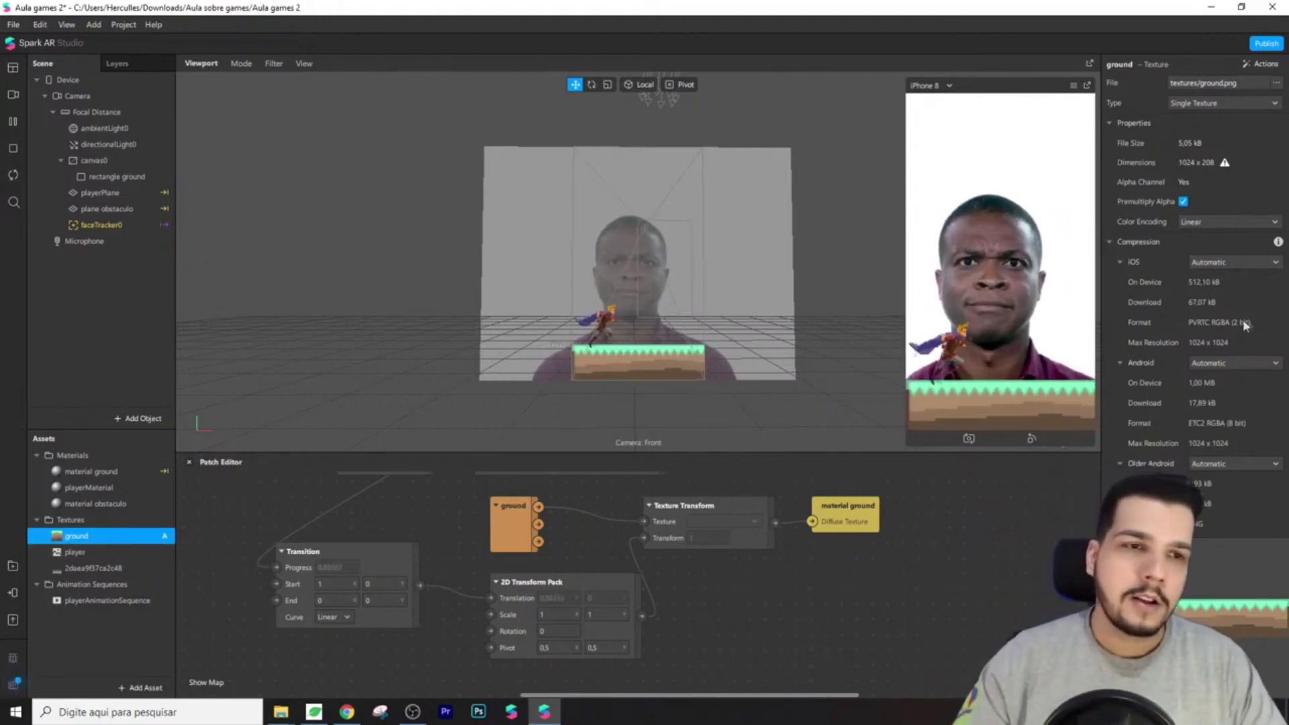
Examine the ground texture's compression properties and the available U Tiling Mode options
scroll(1165, 401, "down", 3)
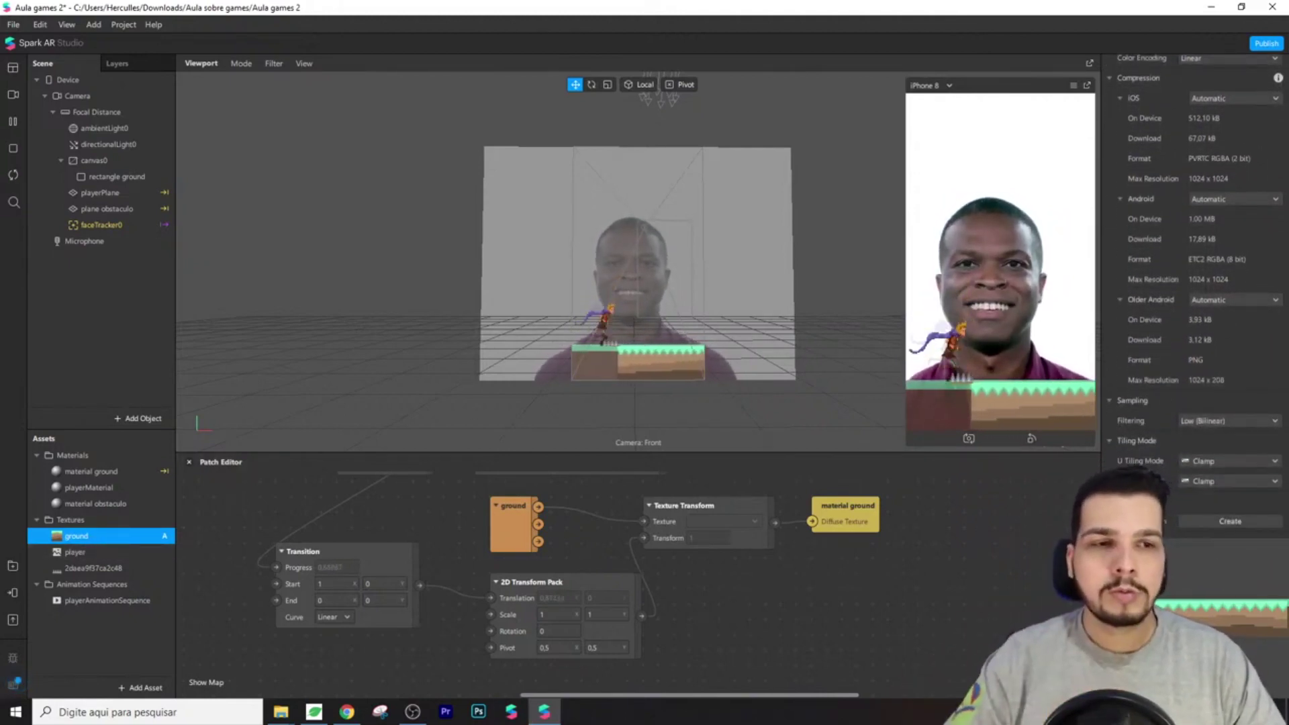
scroll(1141, 389, "up", 2)
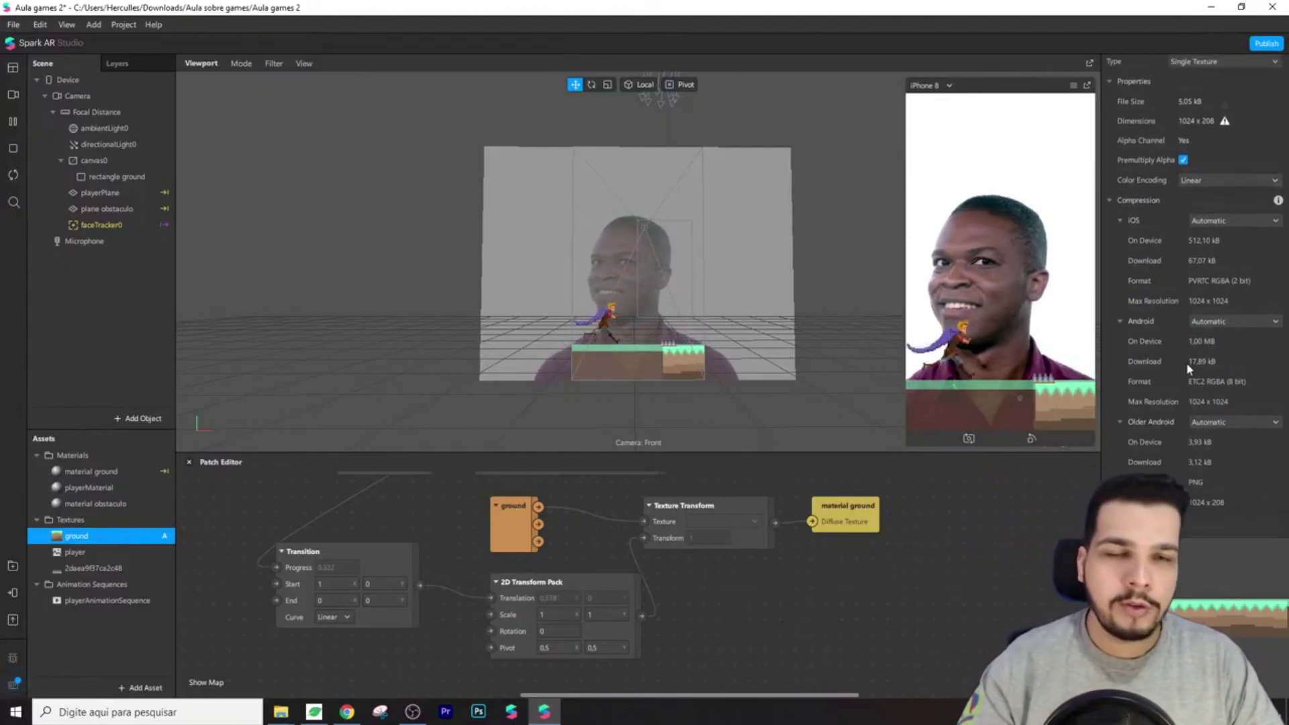
scroll(1186, 362, "up", 1)
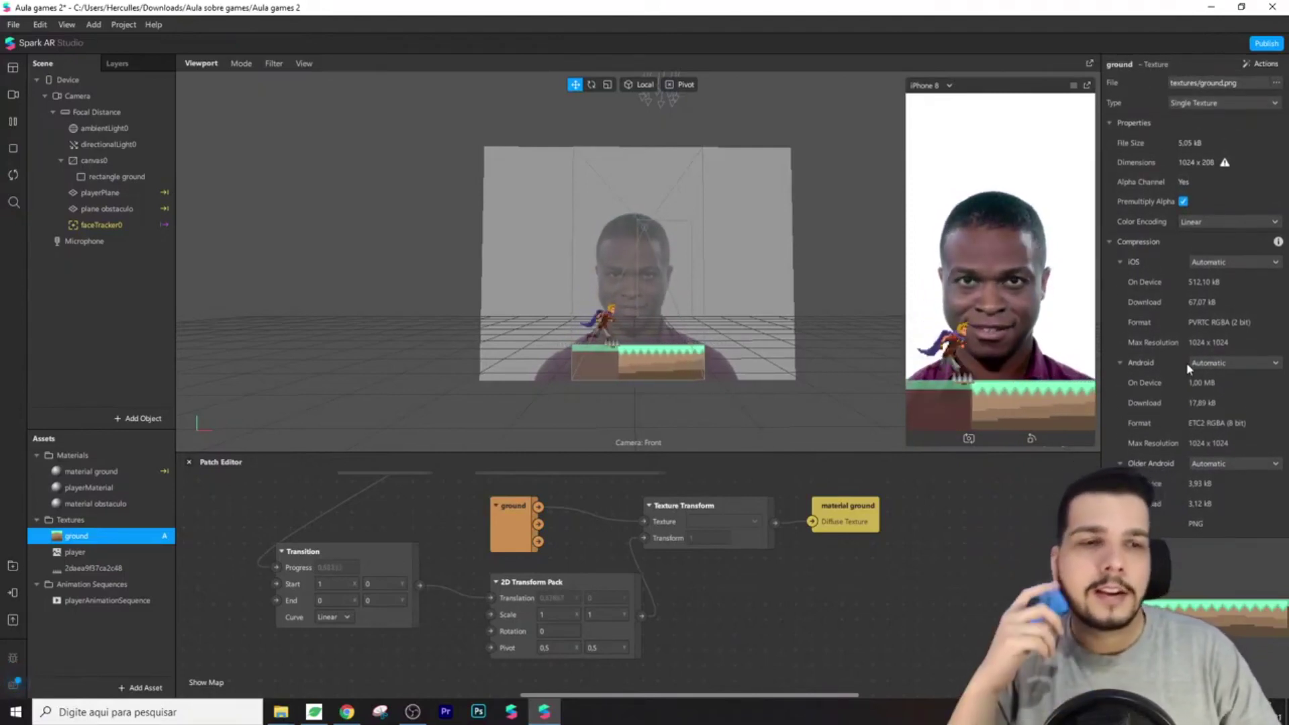
scroll(1186, 363, "down", 3)
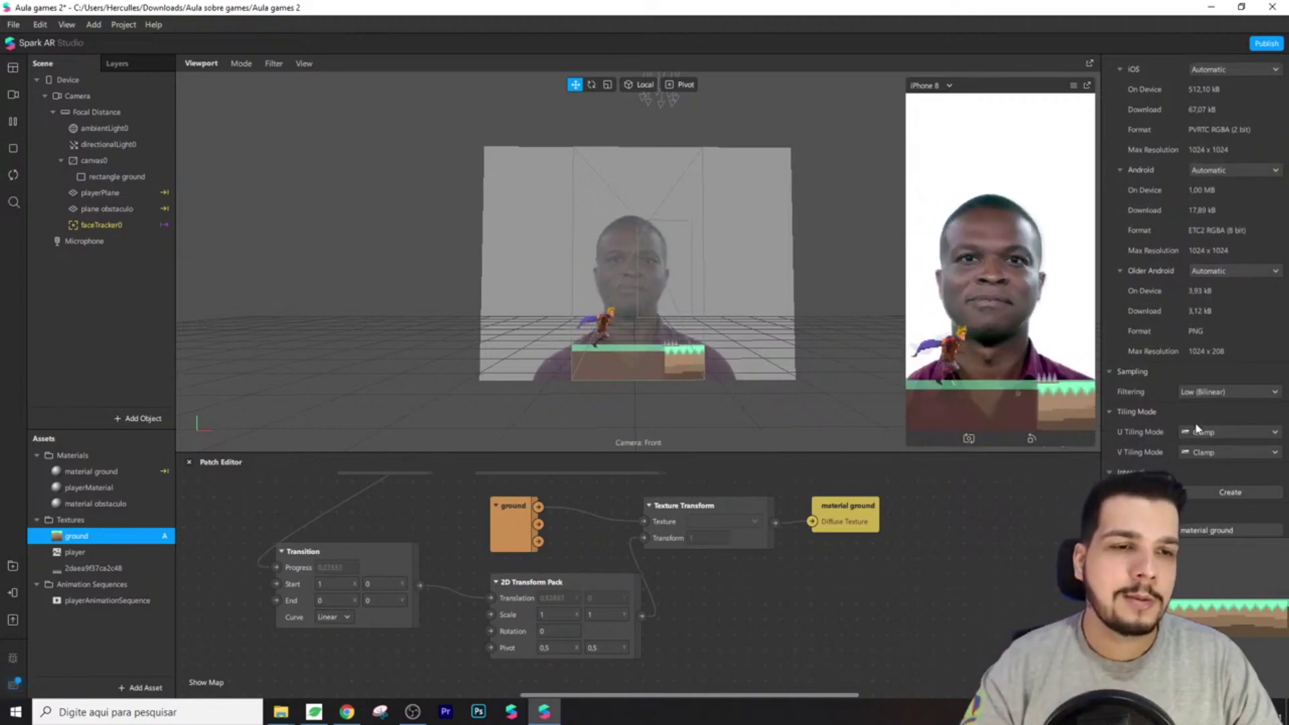
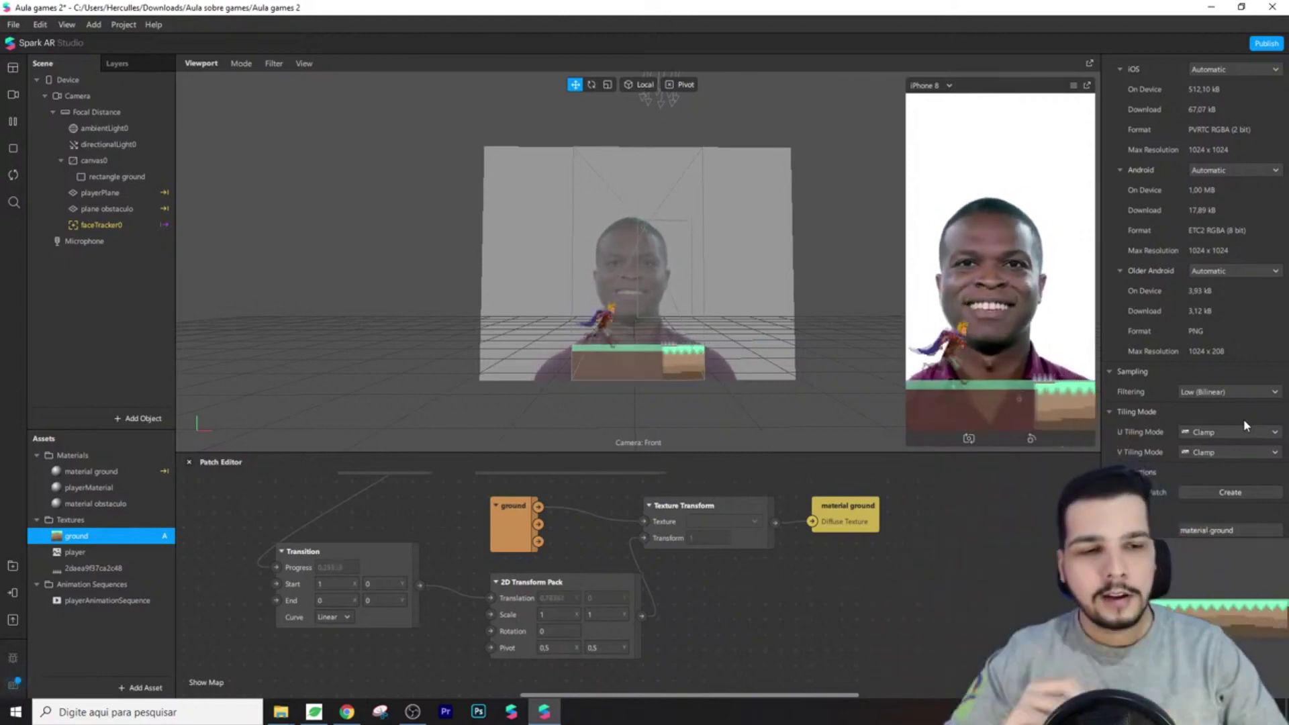
left_click(1234, 432)
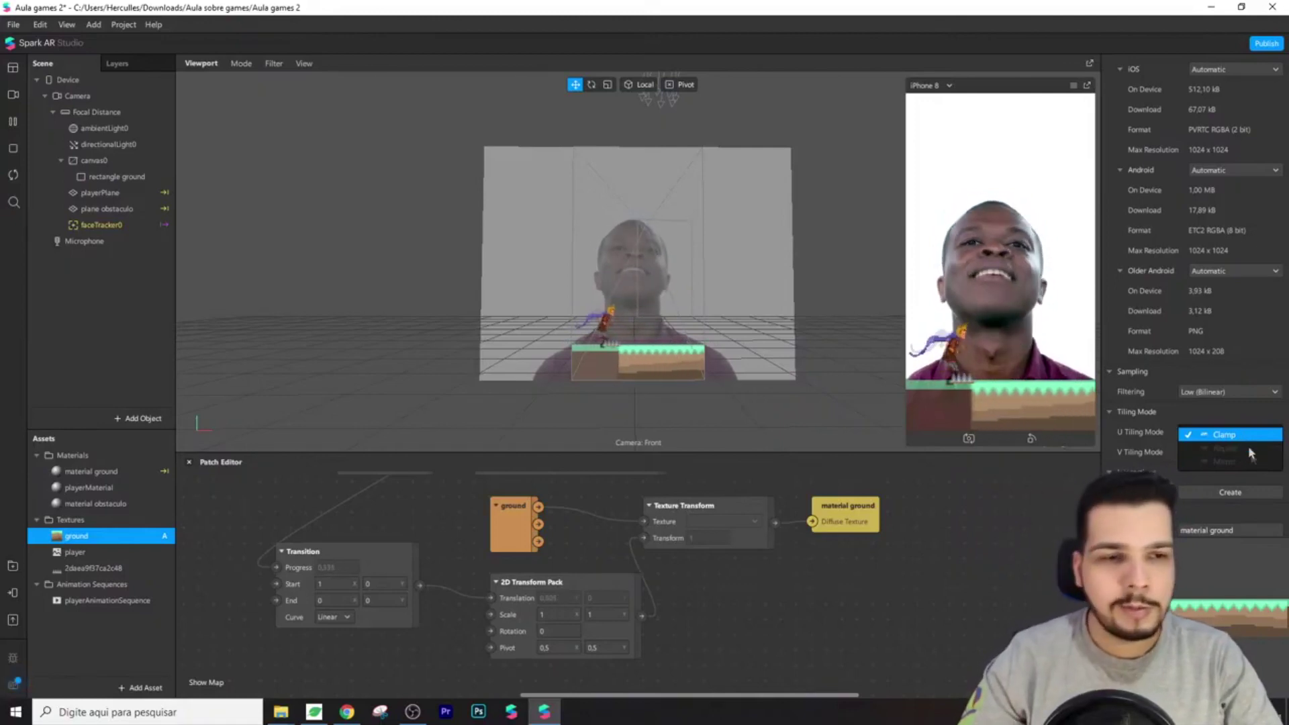
left_click(1250, 407)
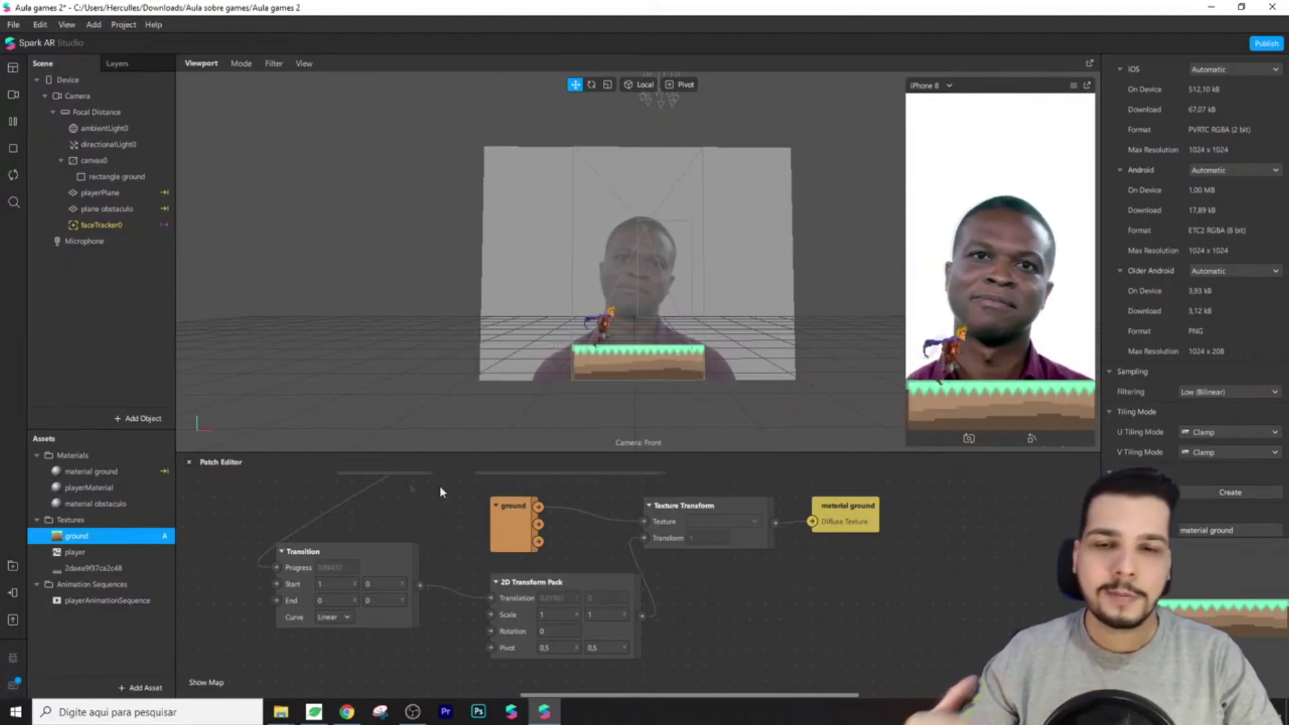
Reveal the ground texture in Explorer and open ground.png in Photoshop, leaving its color profile as it is
right_click(76, 542)
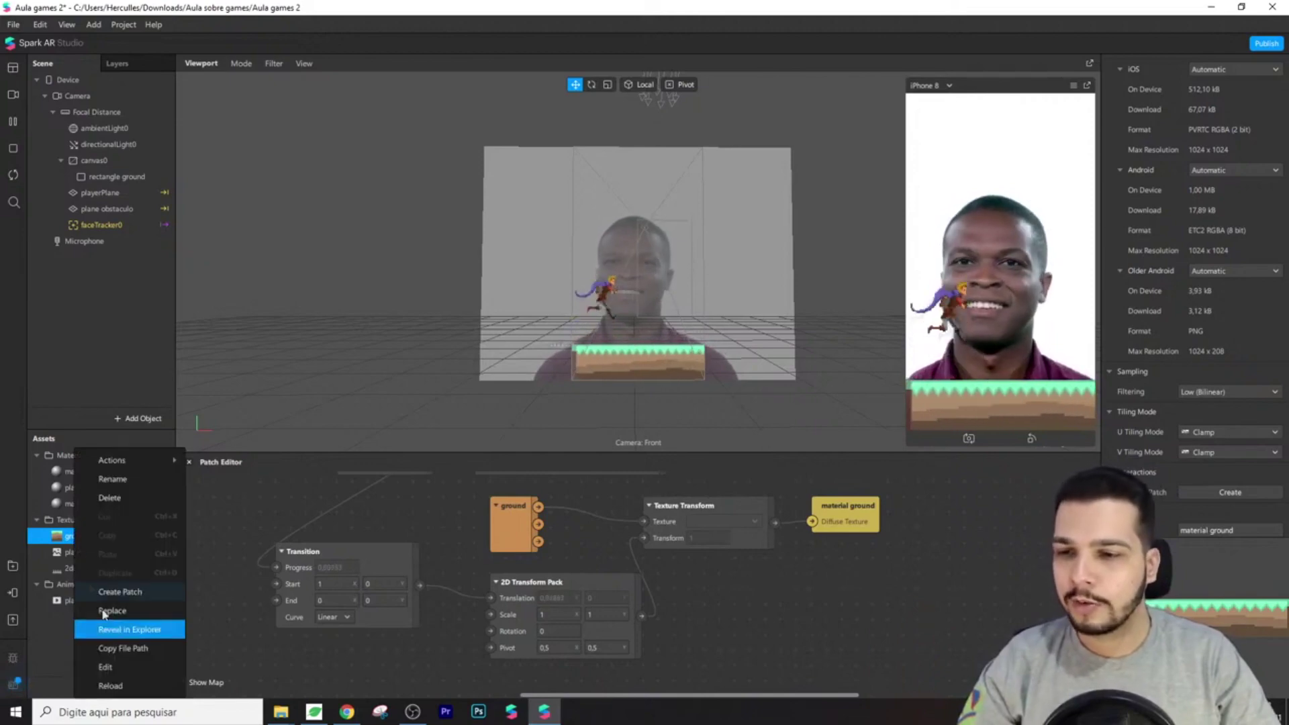
left_click(111, 629)
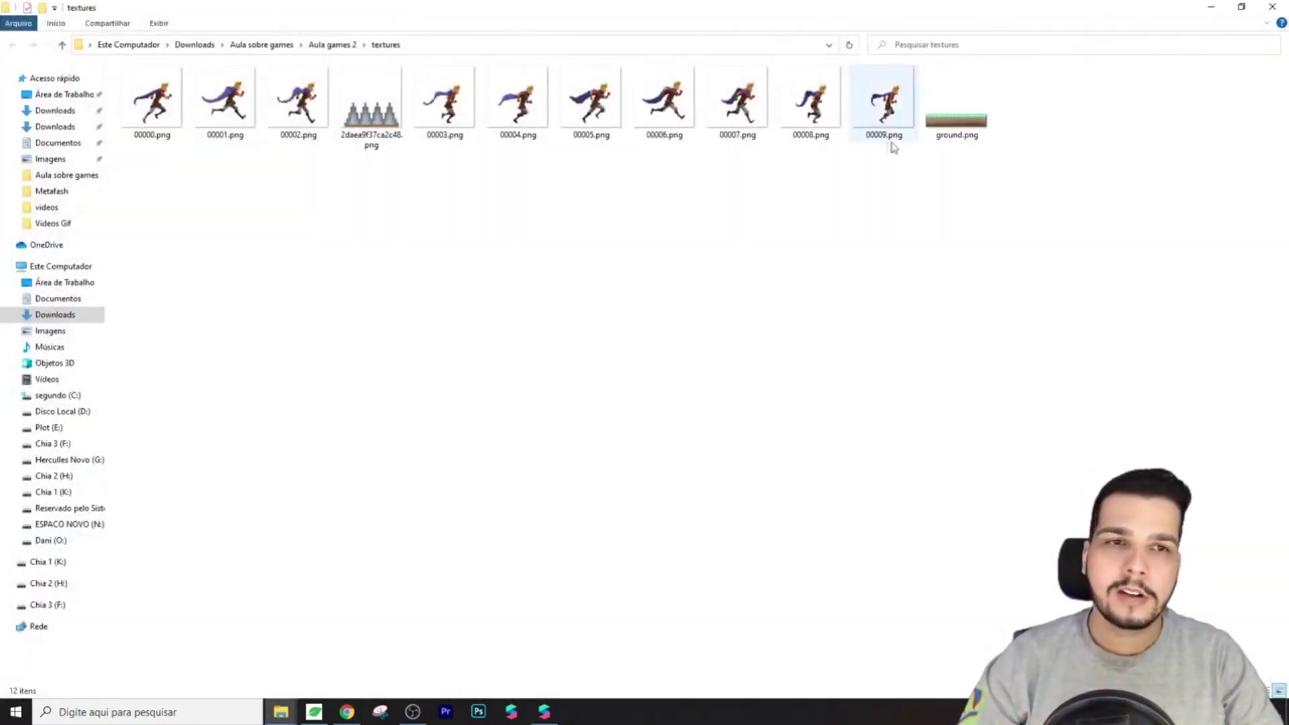
left_click(943, 134)
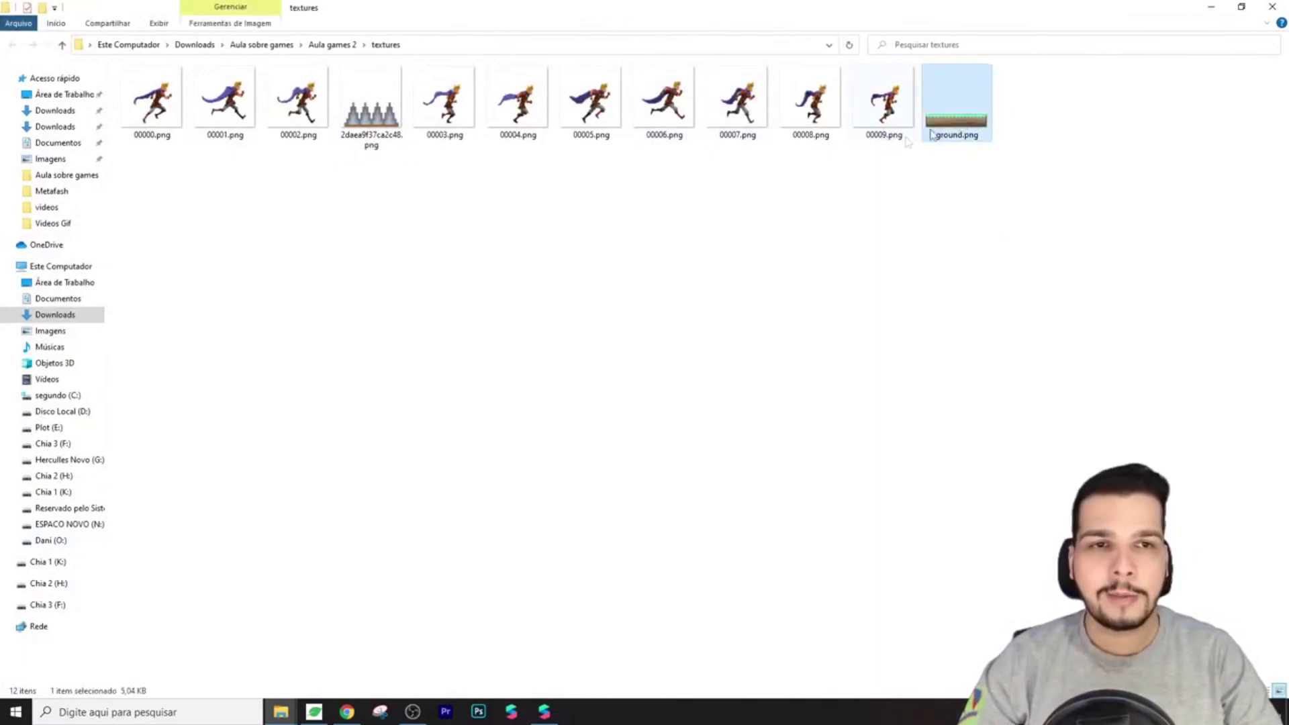
right_click(961, 131)
mouse_move(1029, 337)
left_click(885, 339)
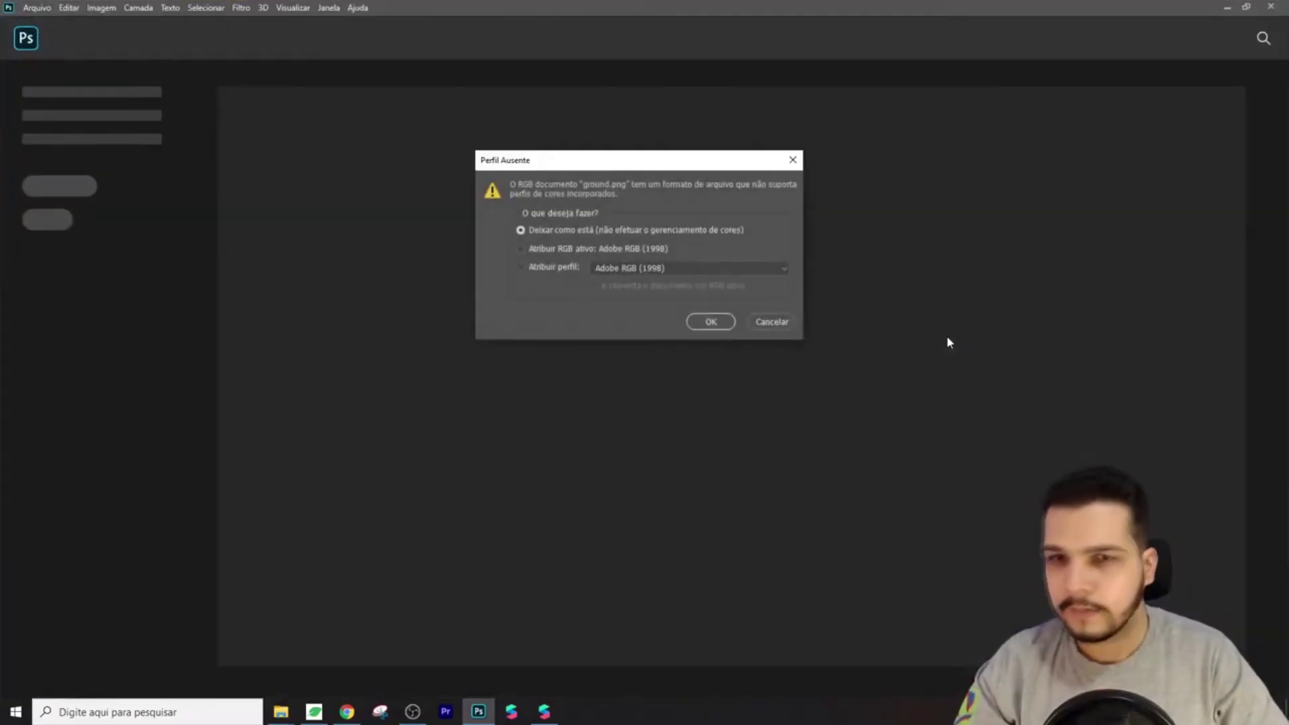
left_click(710, 322)
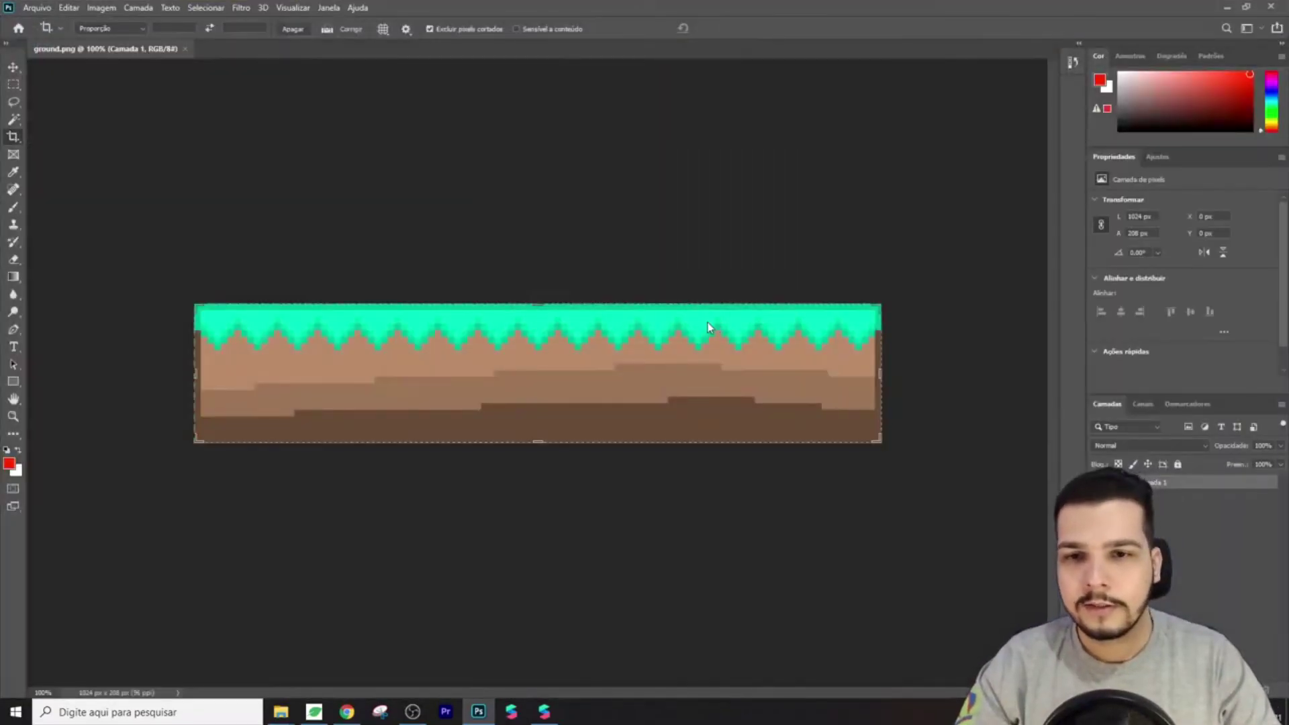
Resize ground.png to 1024 x 1024 pixels, save it and return to Spark AR Studio
left_click(101, 8)
left_click(127, 107)
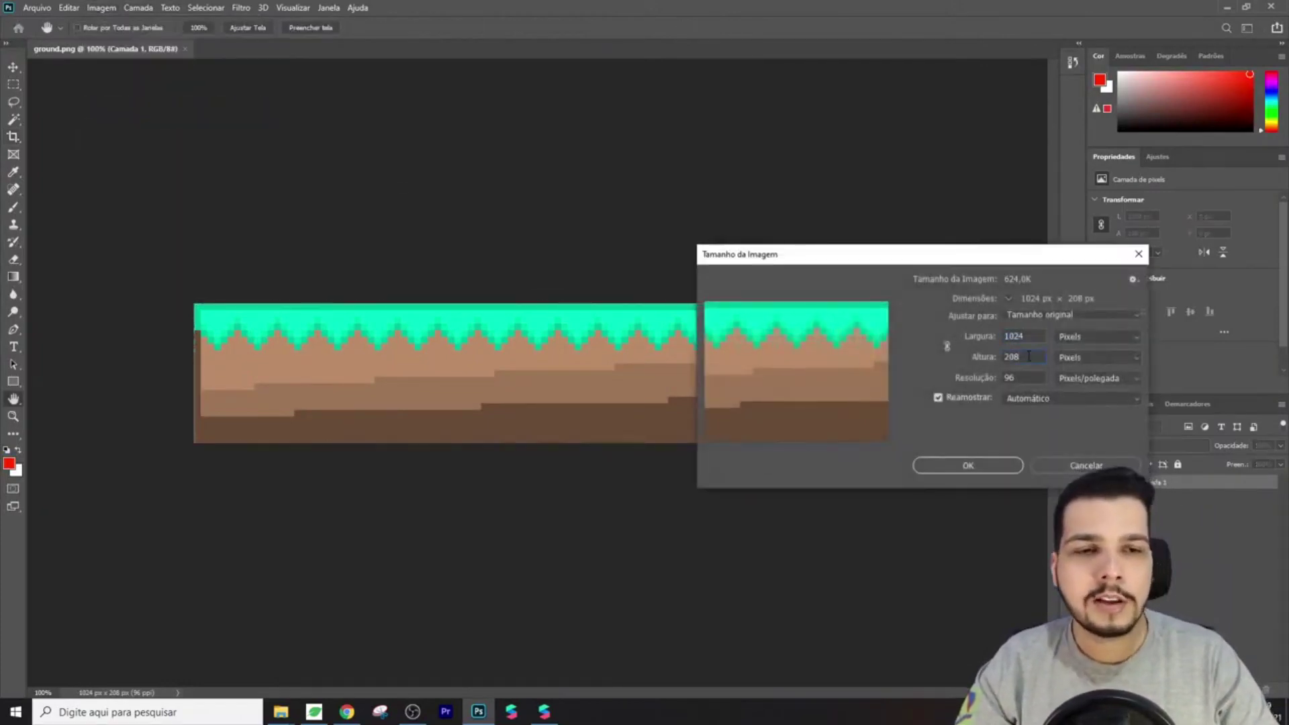
type("1024")
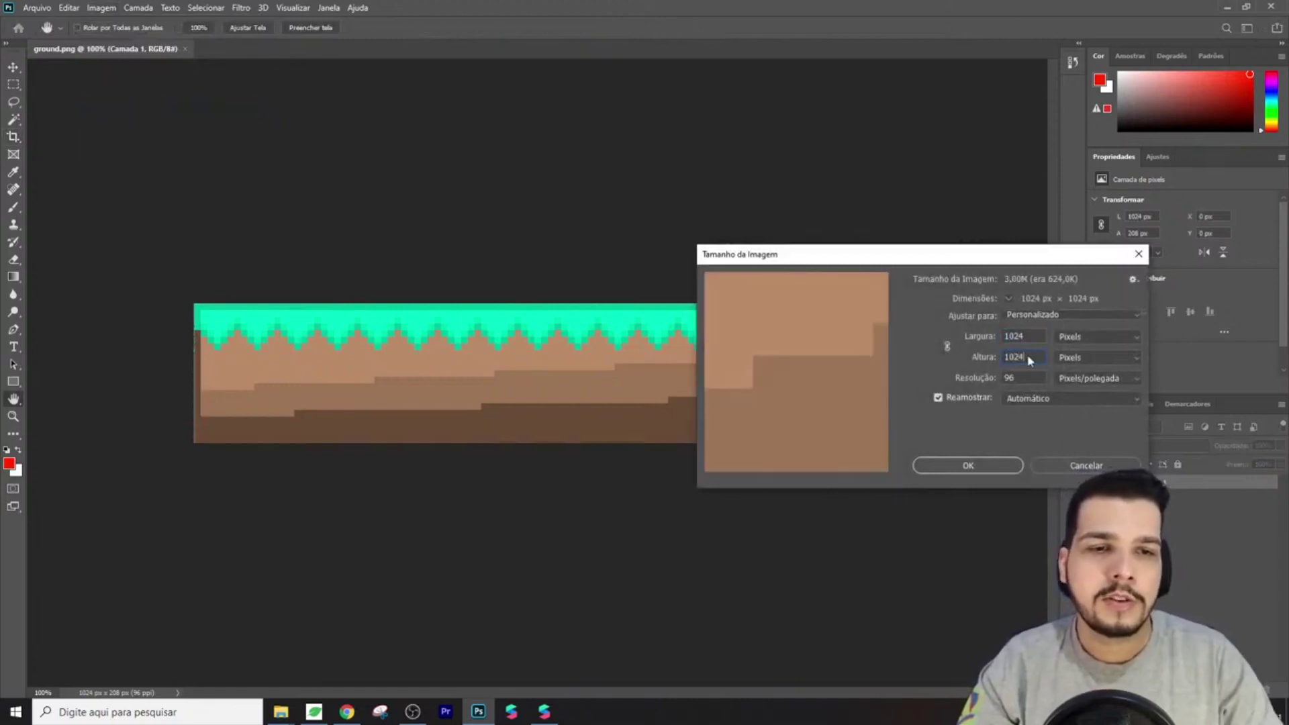
left_click(978, 469)
key("c")
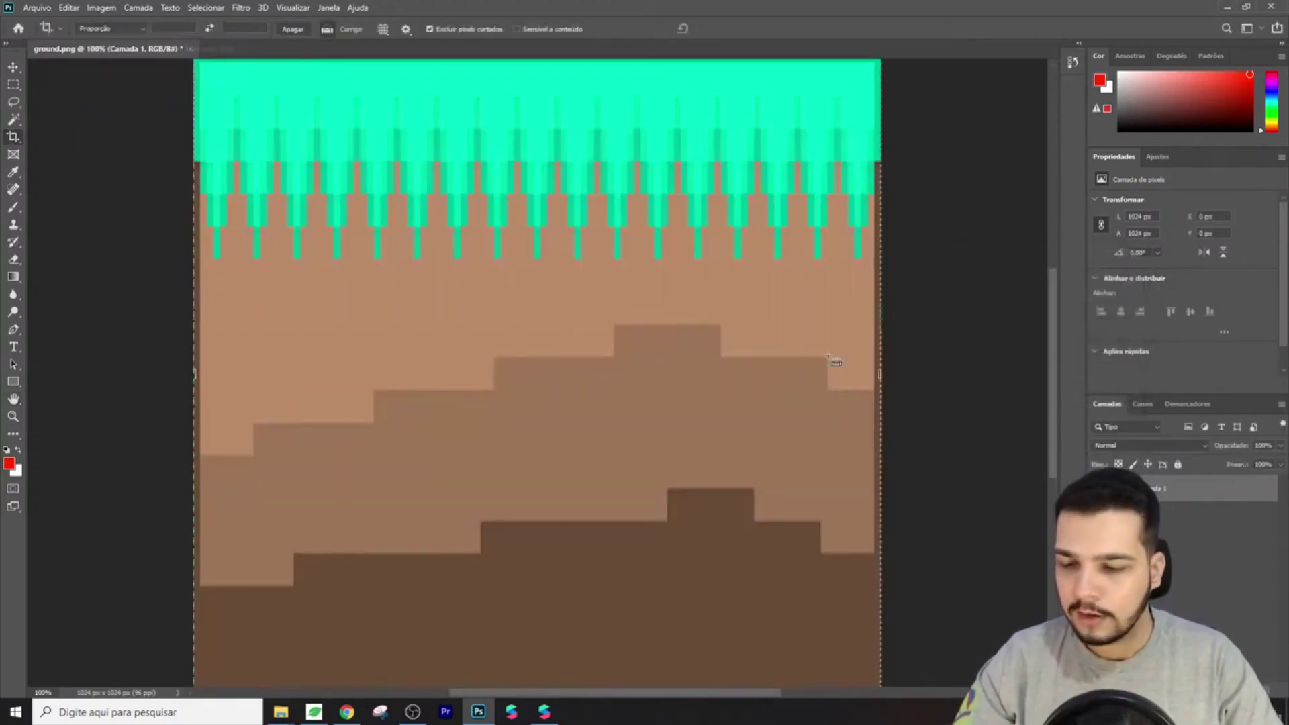
left_click(1274, 7)
key("alt+Tab")
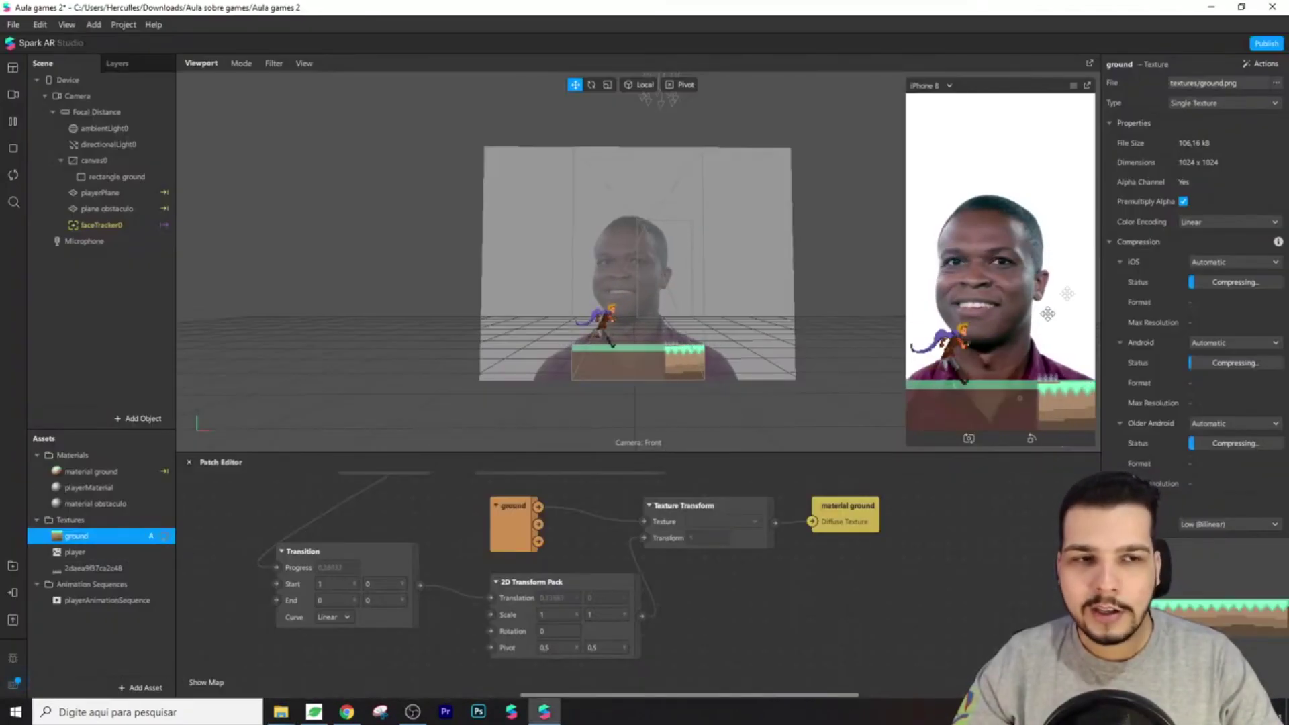
Set the ground texture's compression to None for iOS, Android and Older Android
left_click(1217, 263)
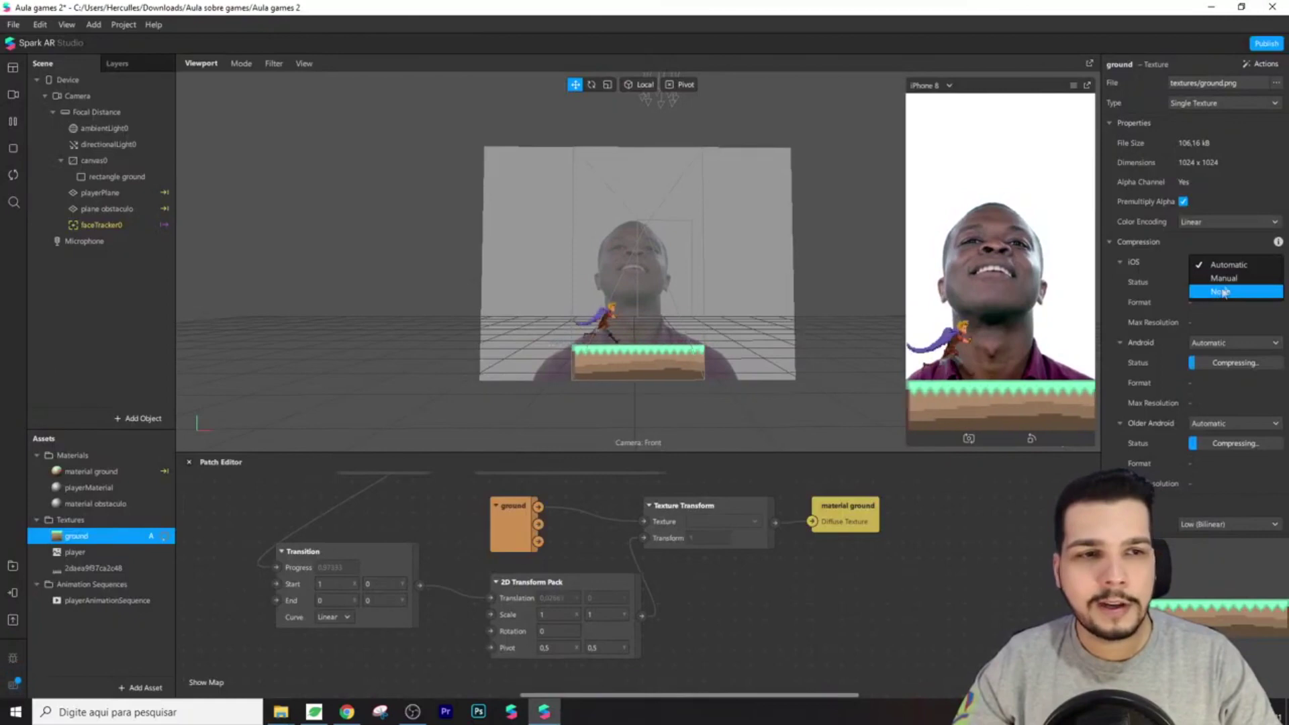
left_click(1220, 291)
left_click(1215, 323)
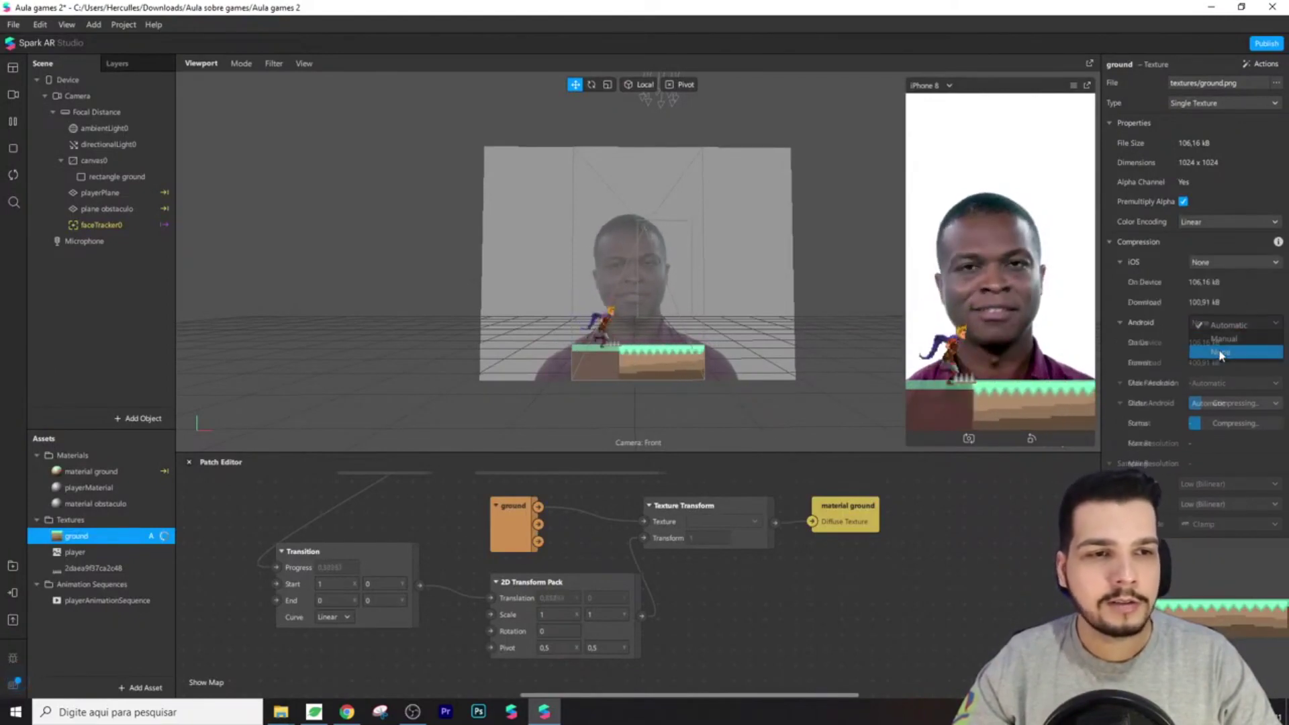
left_click(1220, 352)
left_click(1215, 383)
left_click(1220, 412)
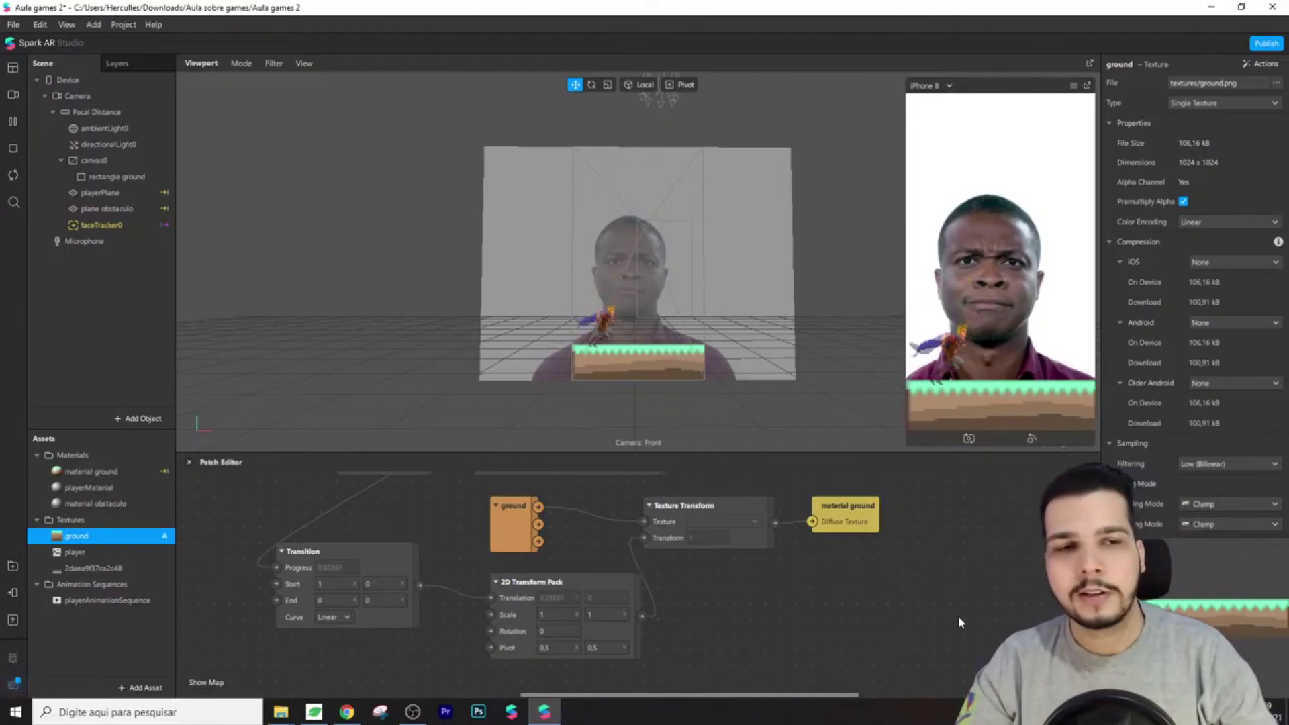
scroll(1201, 397, "down", 2)
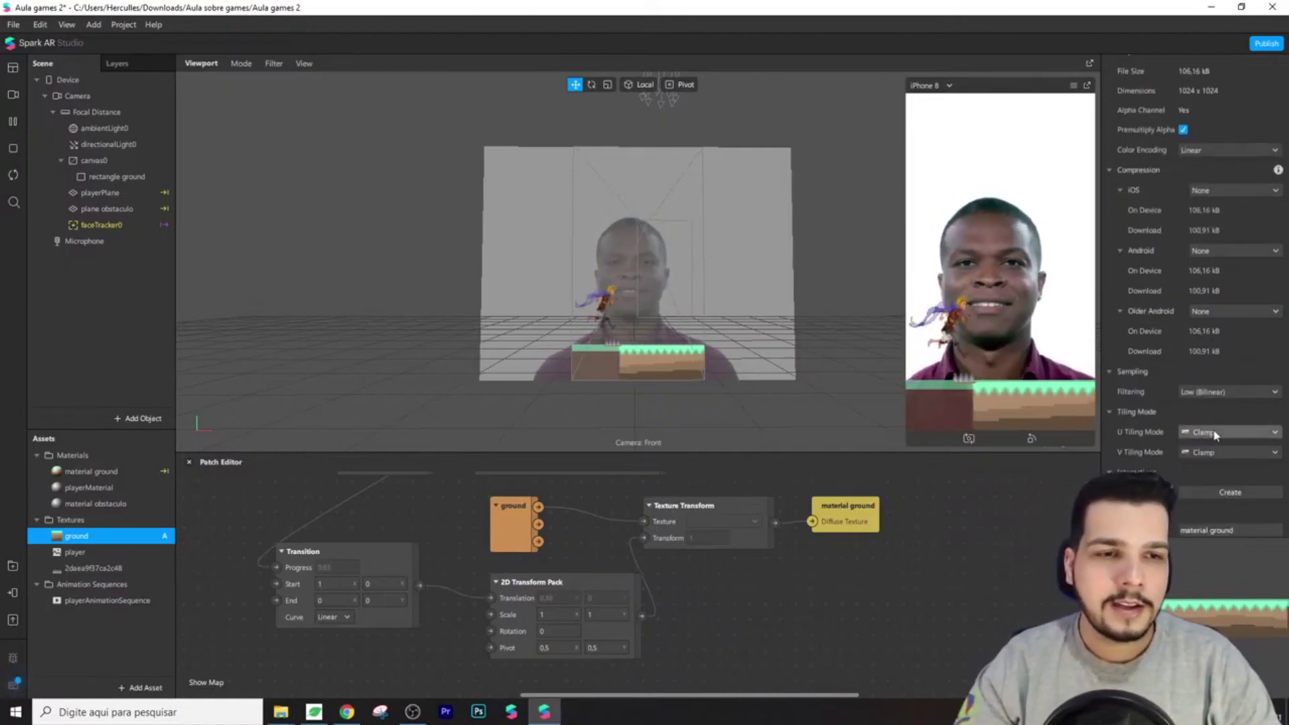
Try Repeat, Clamp and Mirror as the ground texture's U Tiling Mode, ending on Mirror
left_click(1232, 432)
left_click(1225, 448)
scroll(1262, 447, "up", 2)
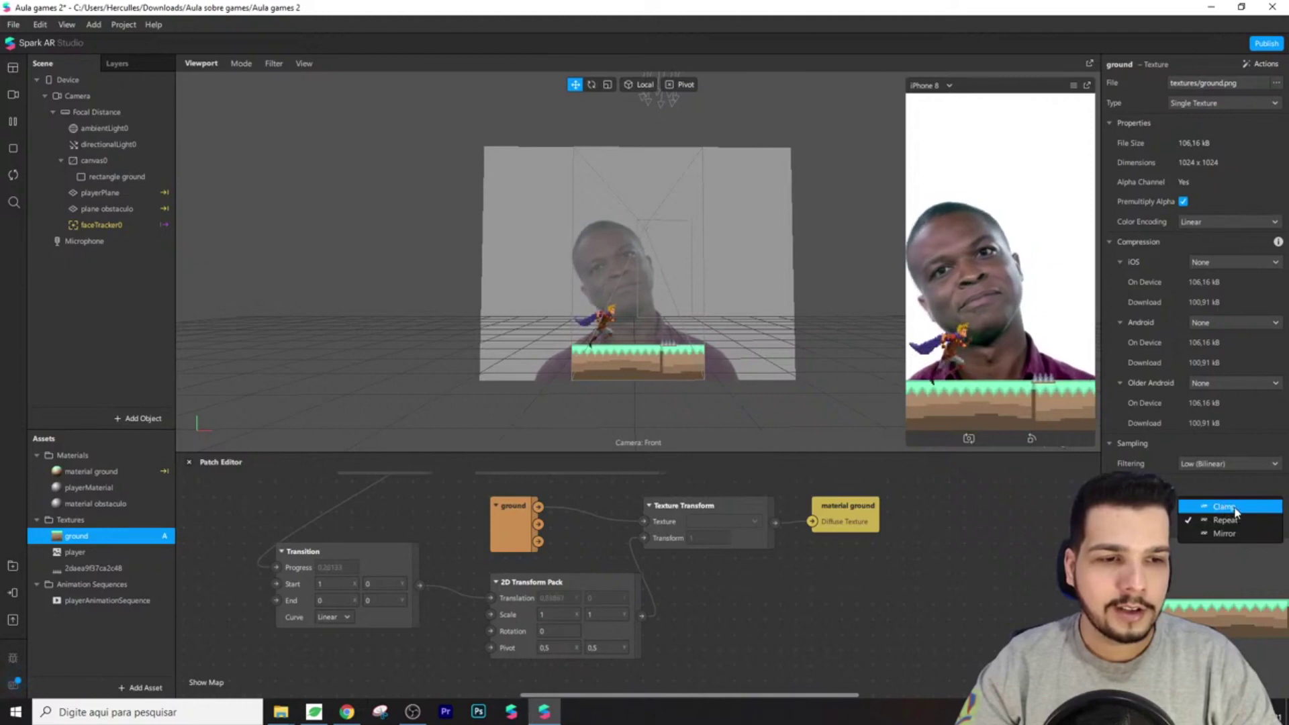
left_click(1231, 507)
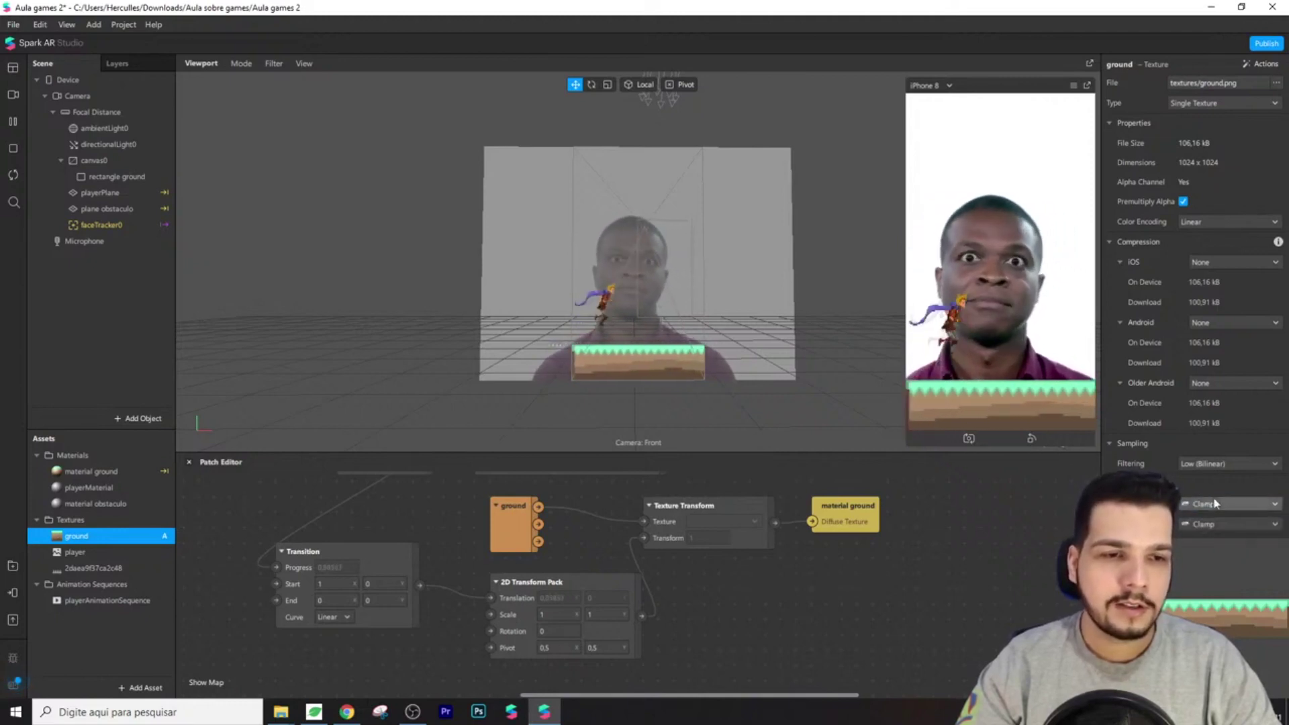
left_click(1213, 502)
left_click(1218, 521)
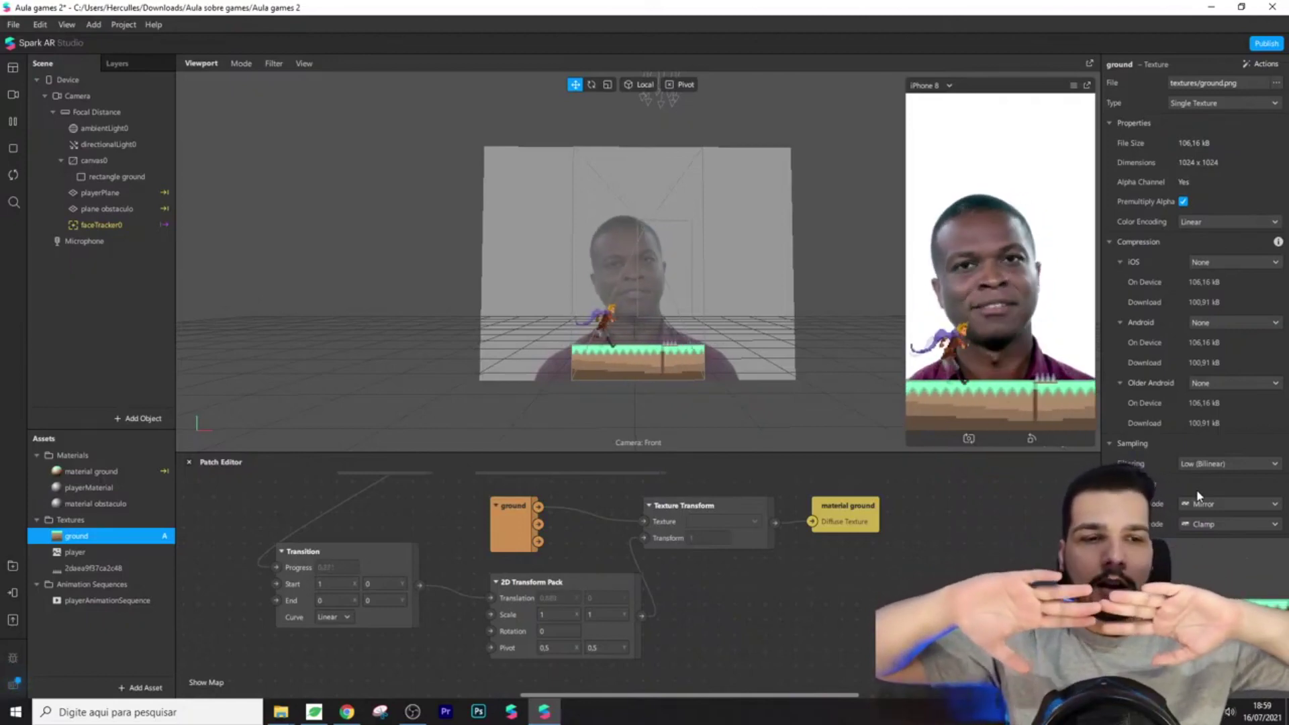
left_click(1202, 504)
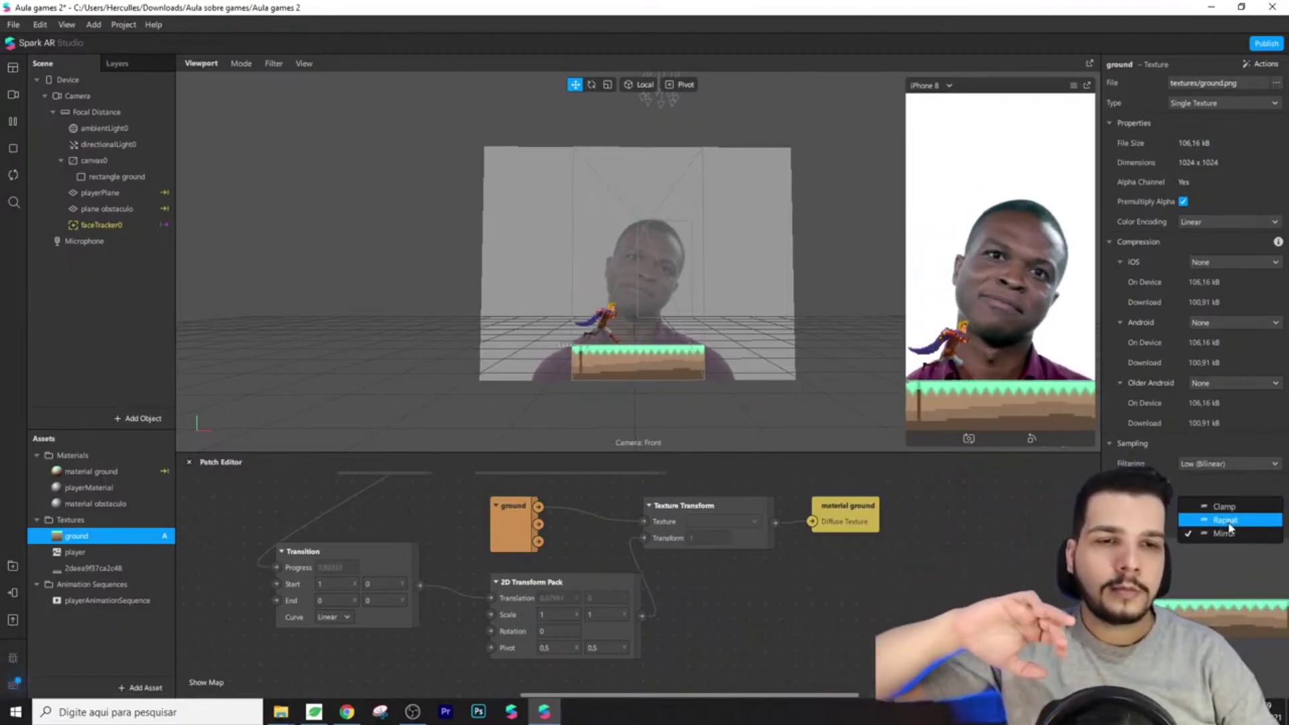
left_click(1228, 522)
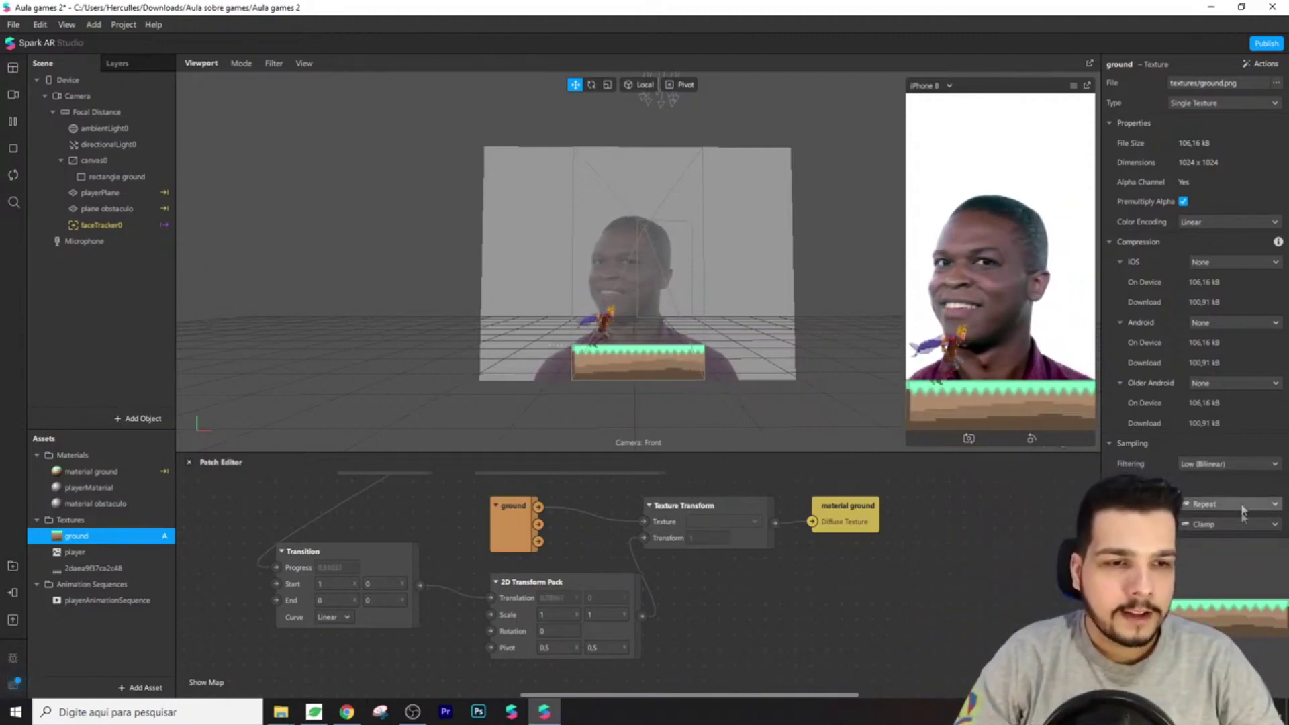
left_click(1242, 508)
left_click(1208, 537)
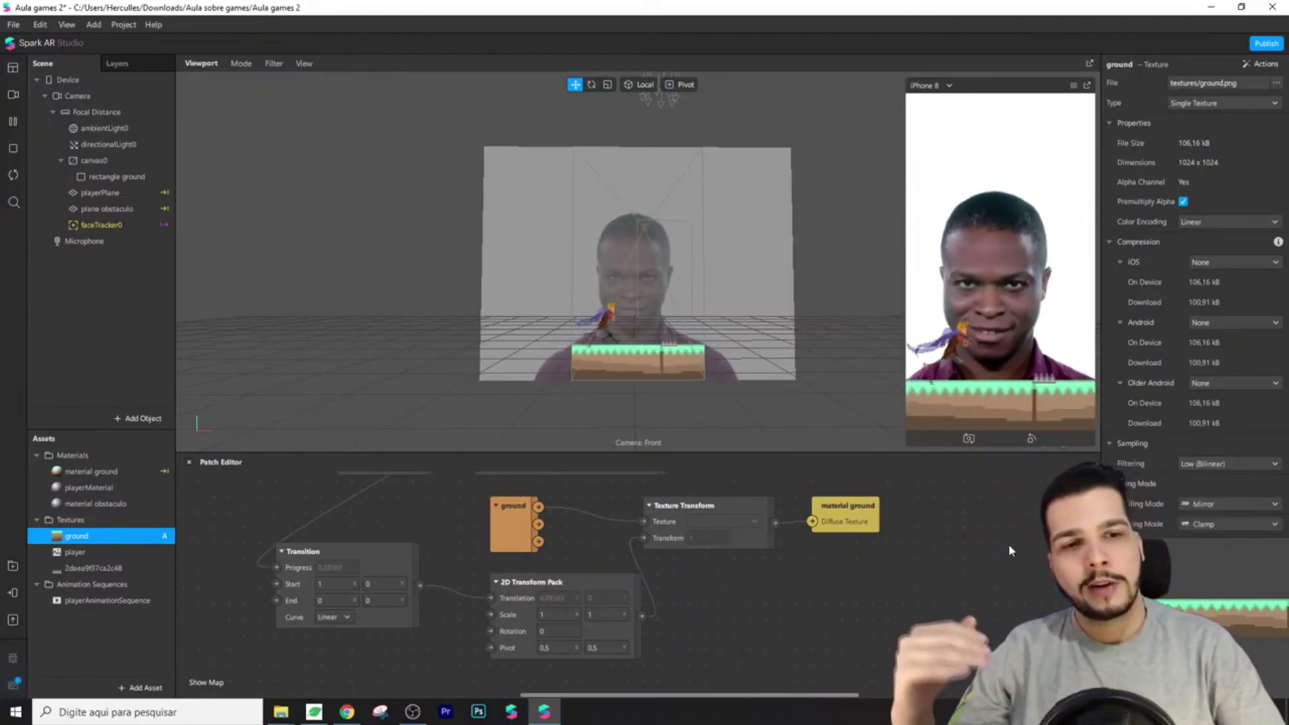
Set the first End value of the ground's Transition patch to -1 and the Loop Animation's duration to 10
left_click(336, 600)
type("-1")
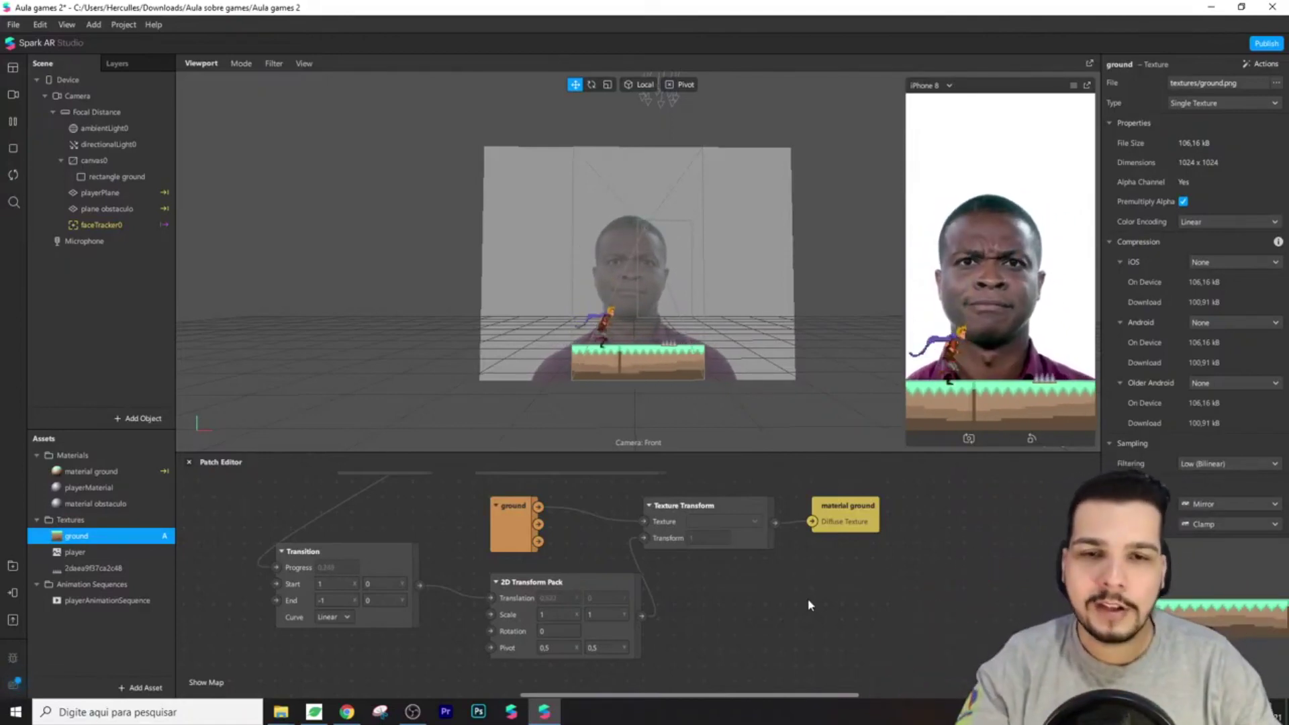
scroll(663, 632, "up", 5)
scroll(390, 598, "up", 3)
scroll(396, 570, "down", 3)
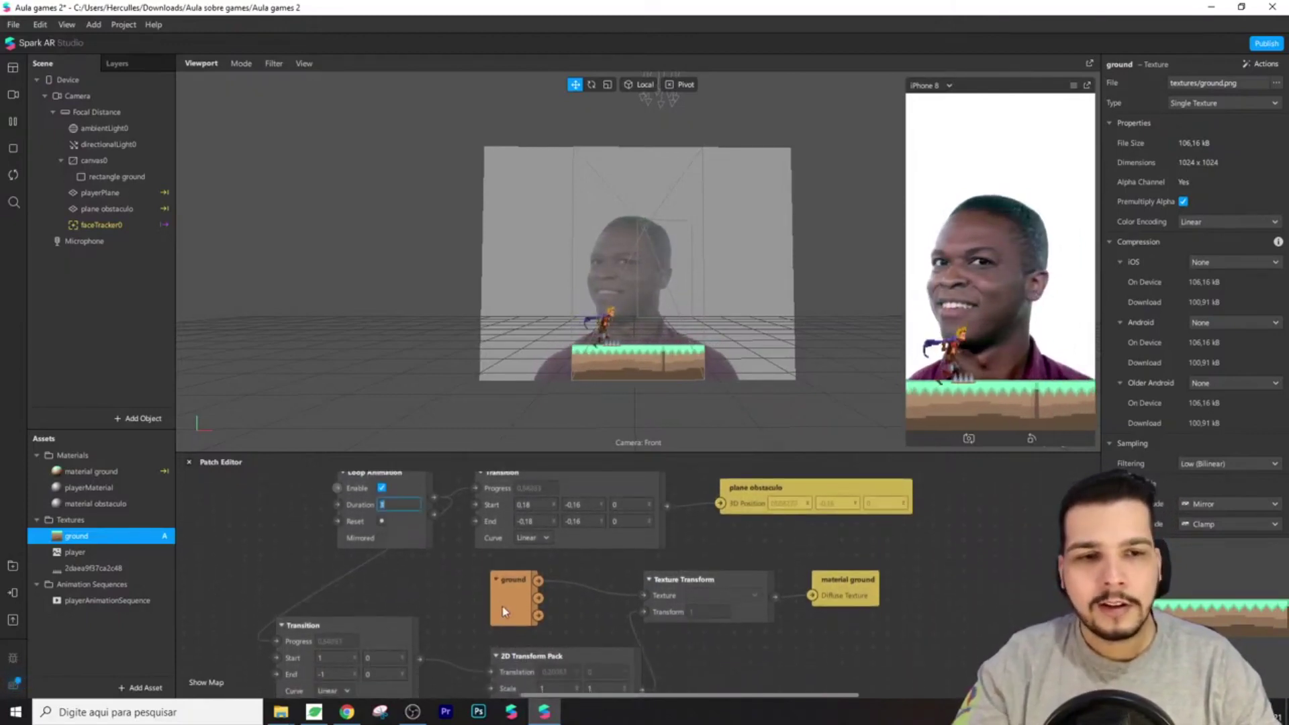
scroll(389, 614, "down", 2)
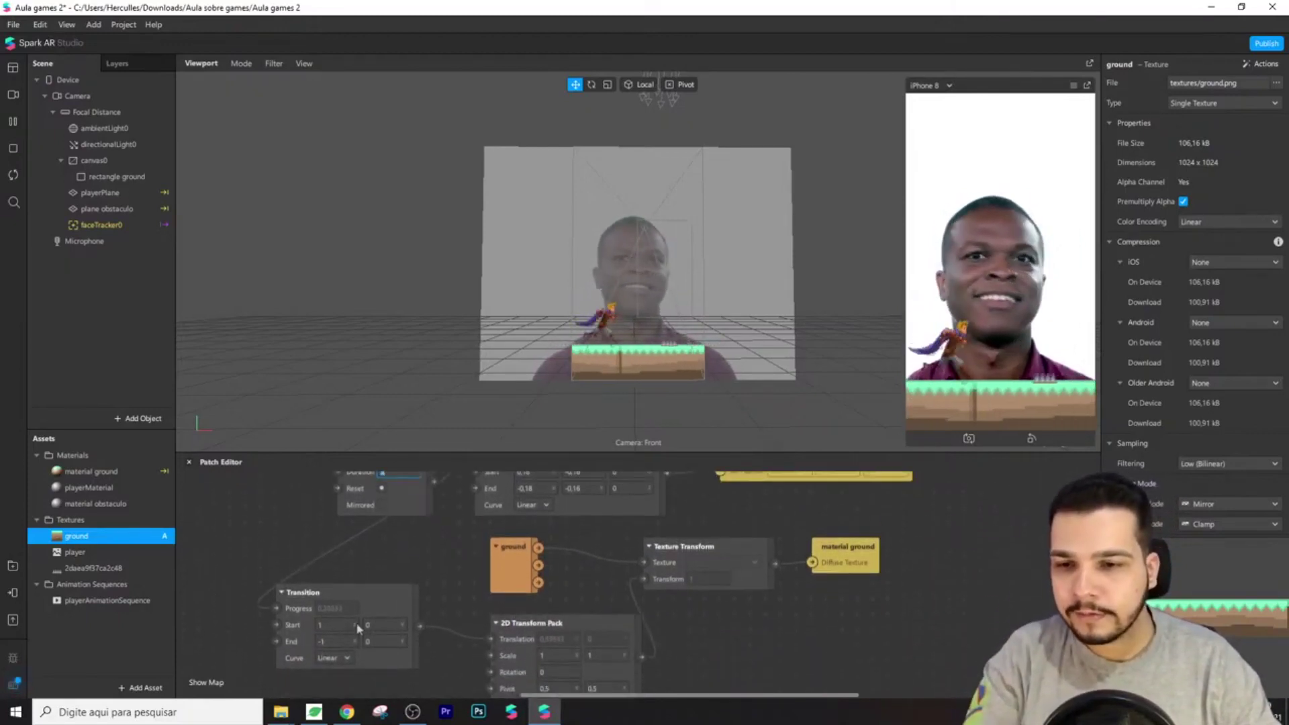
scroll(337, 628, "up", 4)
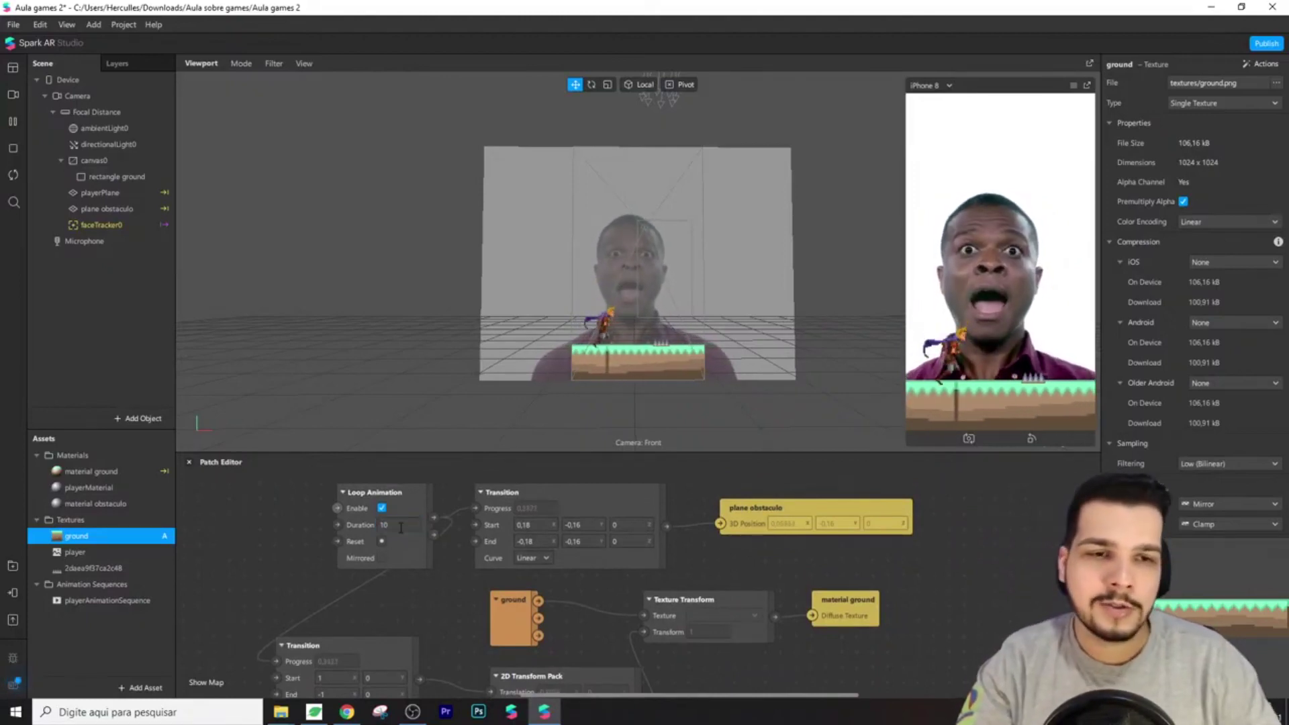
scroll(432, 597, "down", 2)
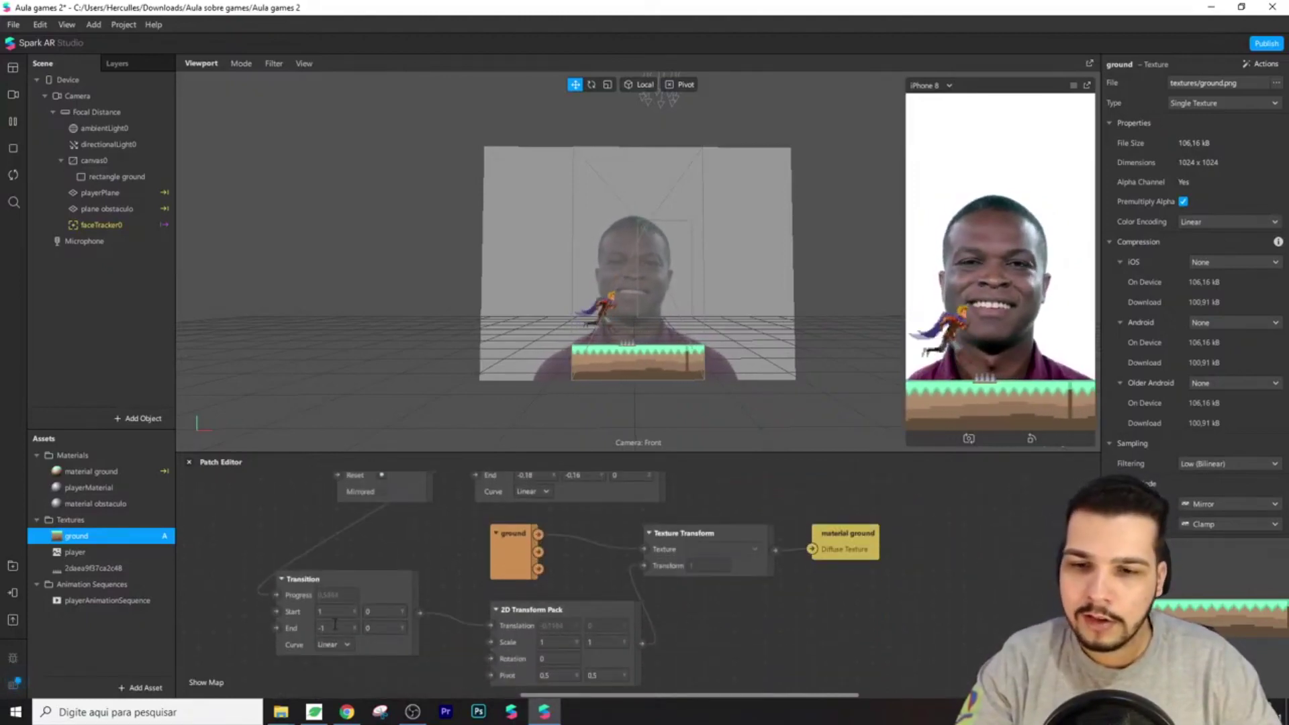
Set the first End value of the ground's Transition patch to 0
left_click(335, 626)
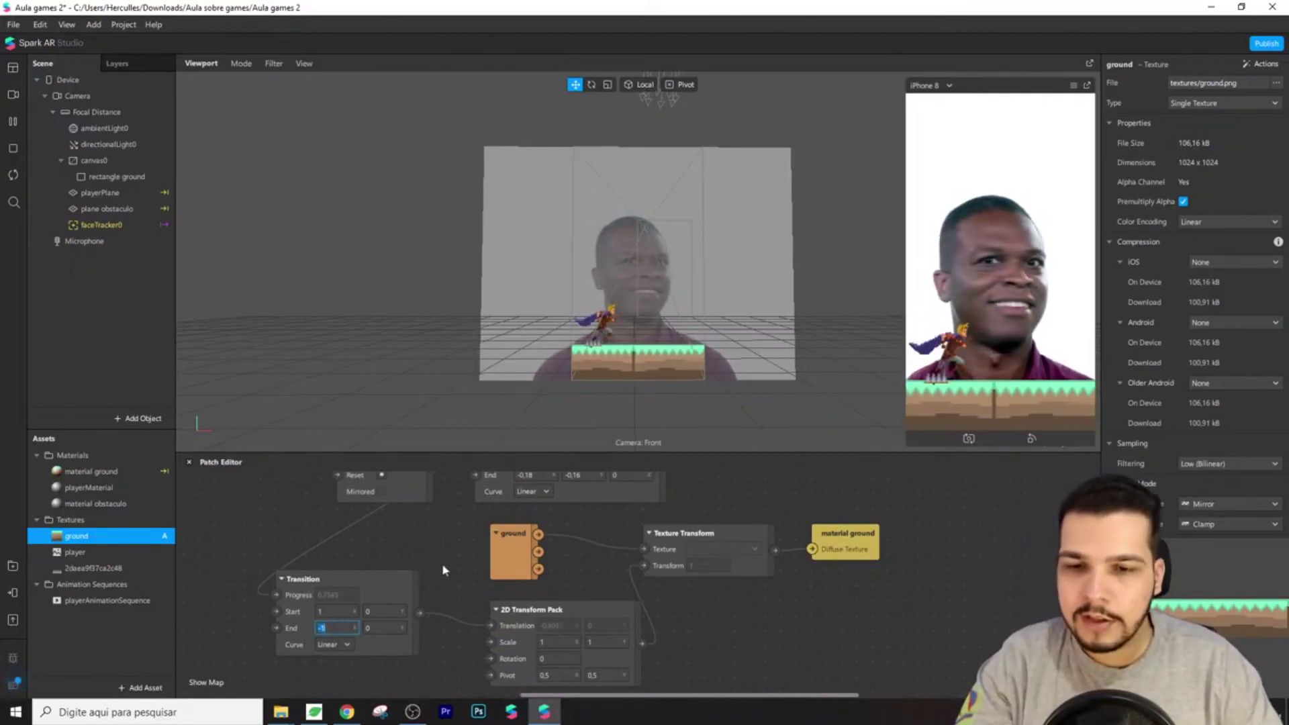
left_click(340, 629)
key("BackSpace")
key("BackSpace")
type("0")
key("Return")
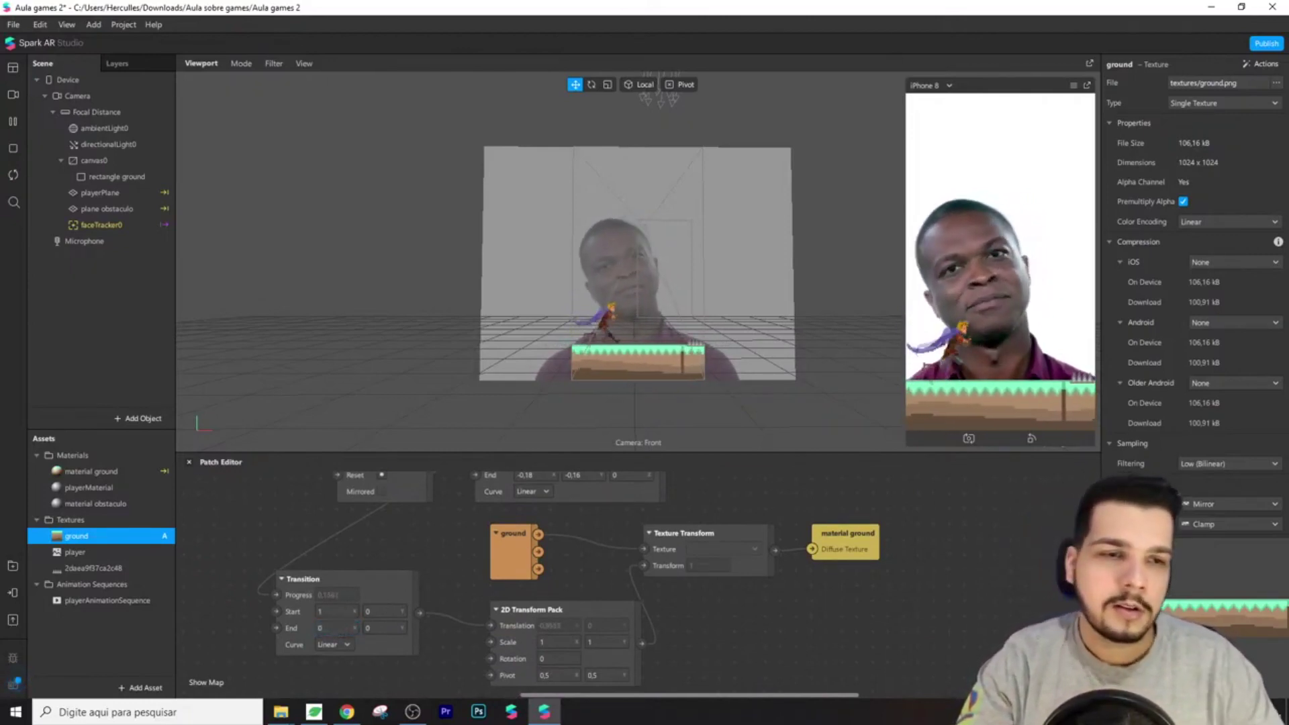
Set the ground texture's U Tiling Mode to Repeat
left_click(1222, 464)
left_click(1233, 453)
left_click(1220, 507)
left_click(1225, 520)
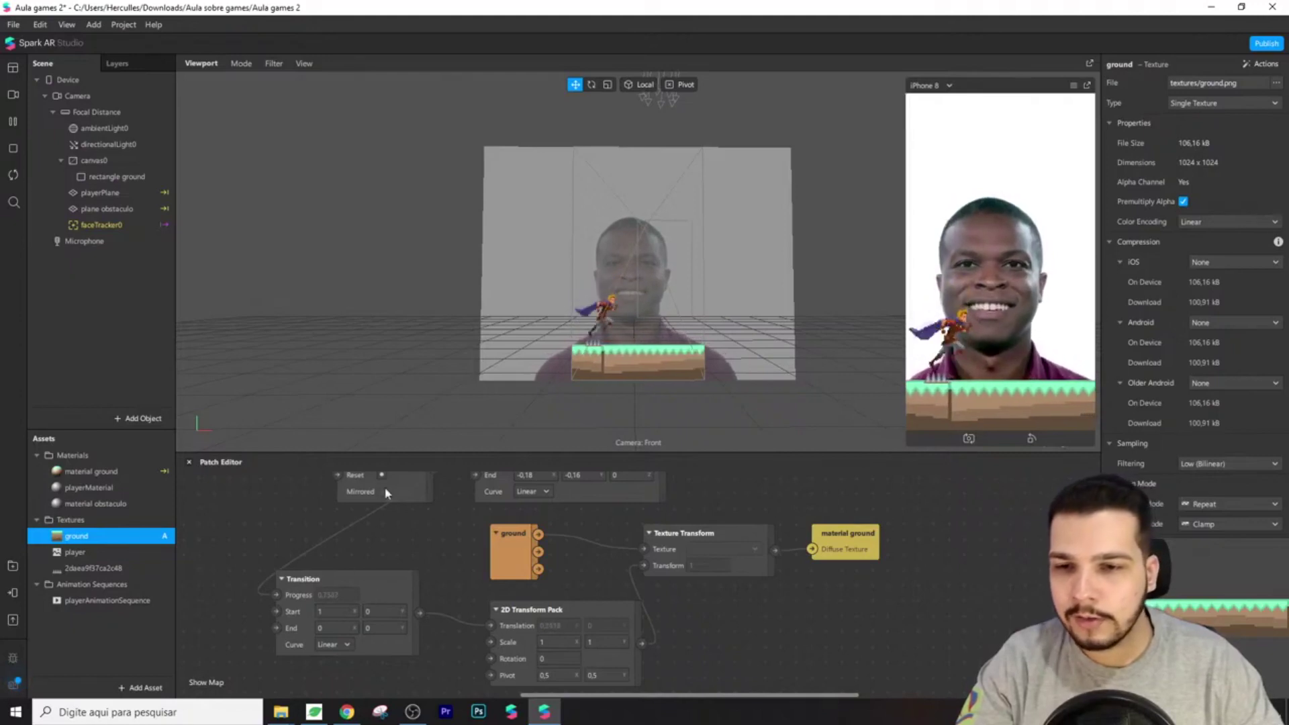
Try a Loop Animation duration of 5, and settle on 3
scroll(389, 523, "up", 2)
left_click(396, 513)
type("5")
key("Return")
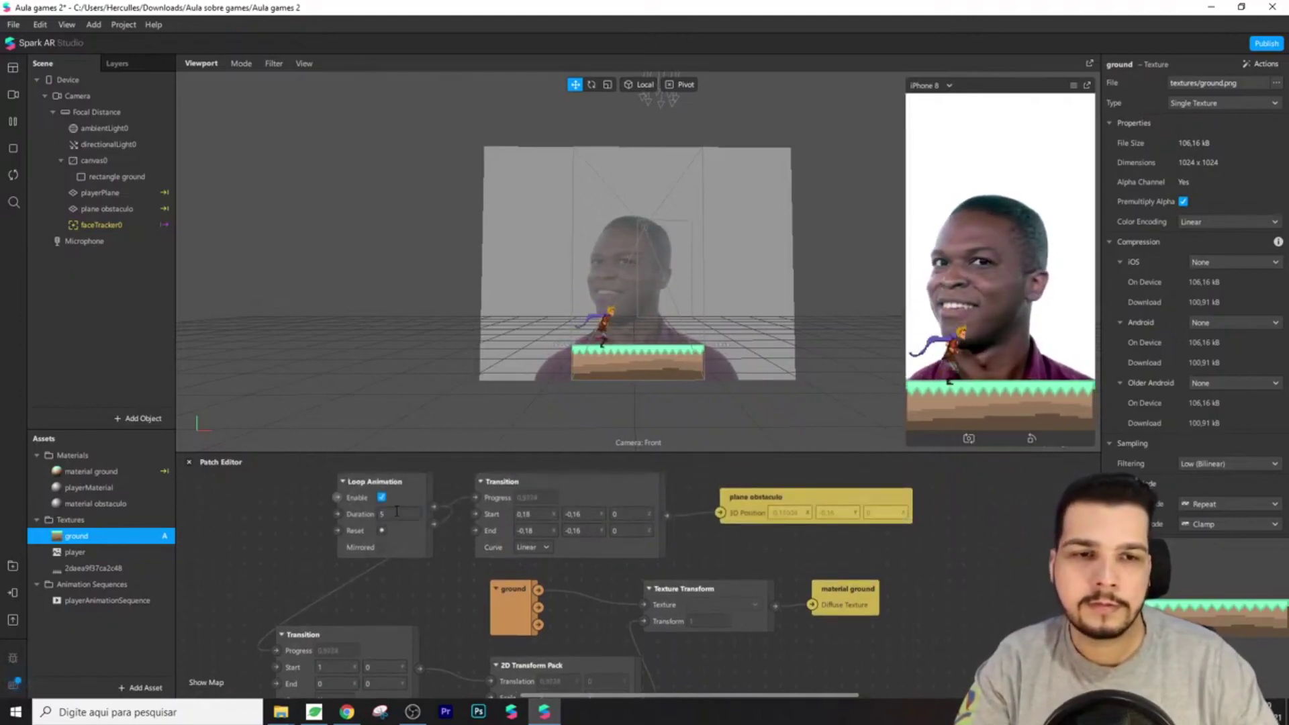
type("3")
key("Return")
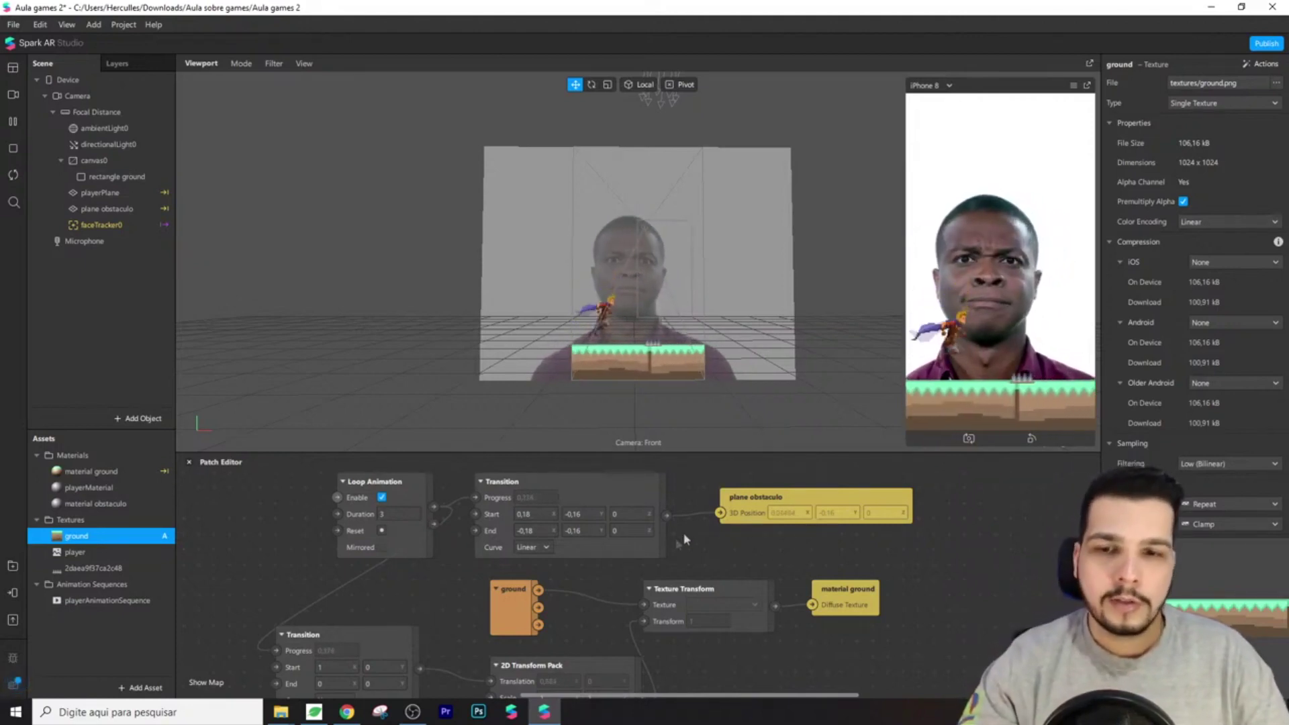
Set the obstacle Transition's horizontal Start value to 0,2 and its End value to -0,2
left_click(543, 514)
type("0,2")
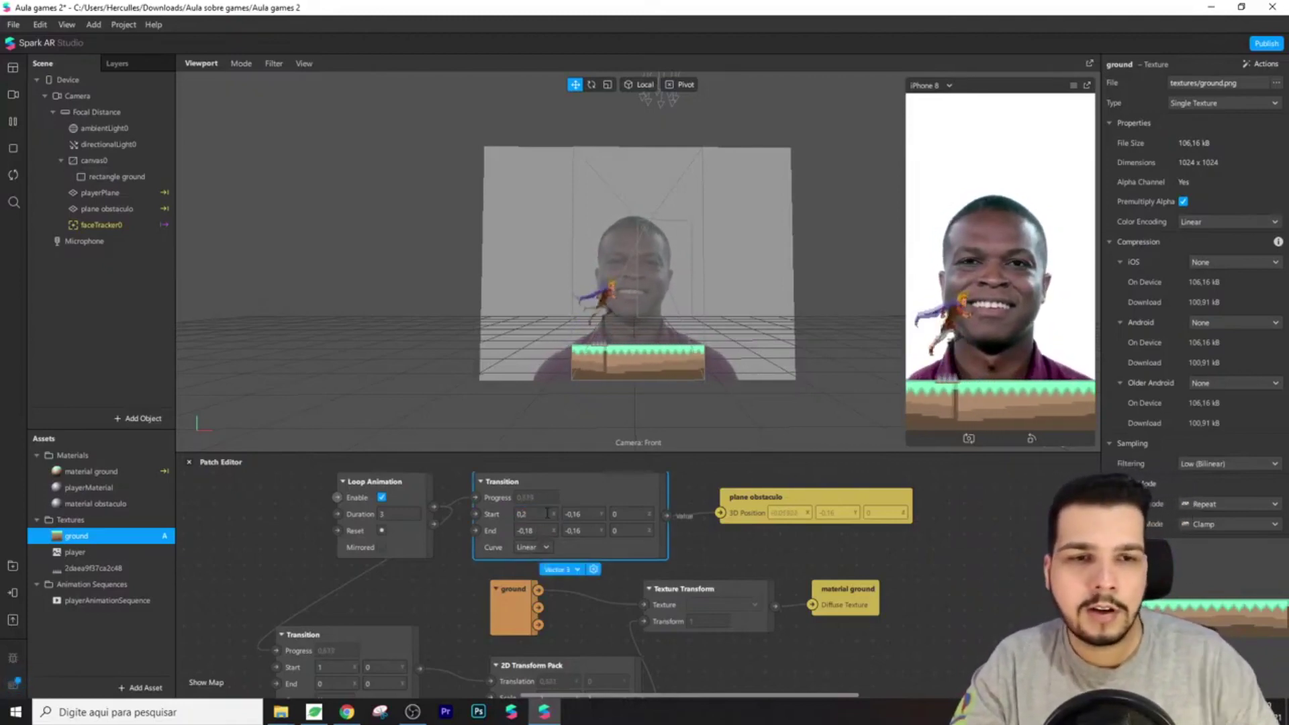
left_click(535, 531)
type("-0,1")
type("2")
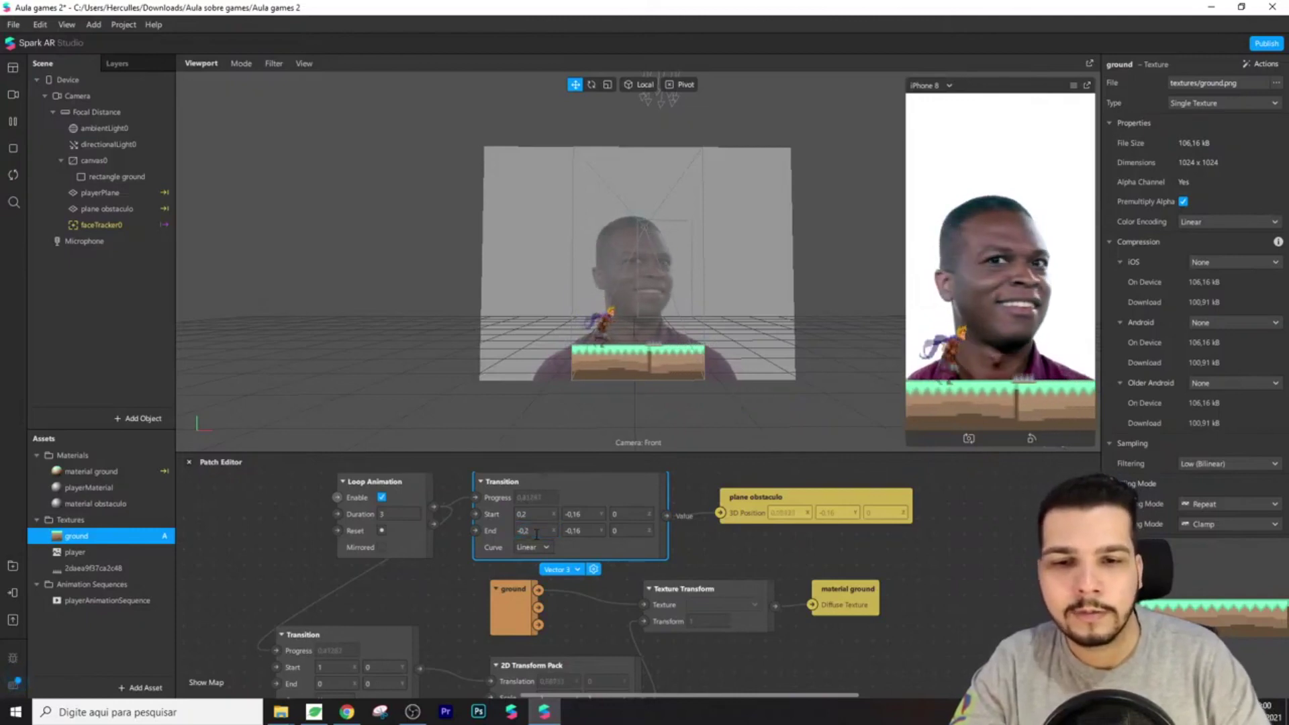
key("Return")
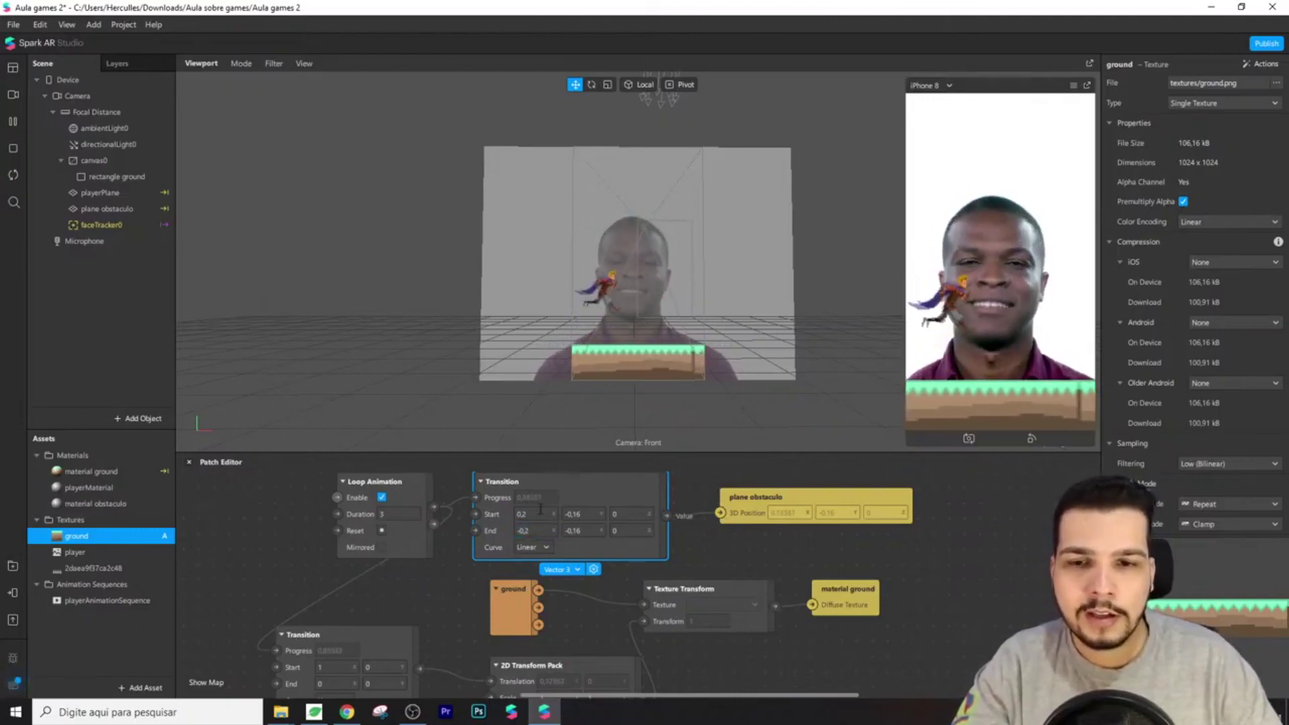
Set the obstacle Transition's horizontal Start value to 0,16 and its End value to -0,16
left_click(540, 513)
type("0,16")
key("Return")
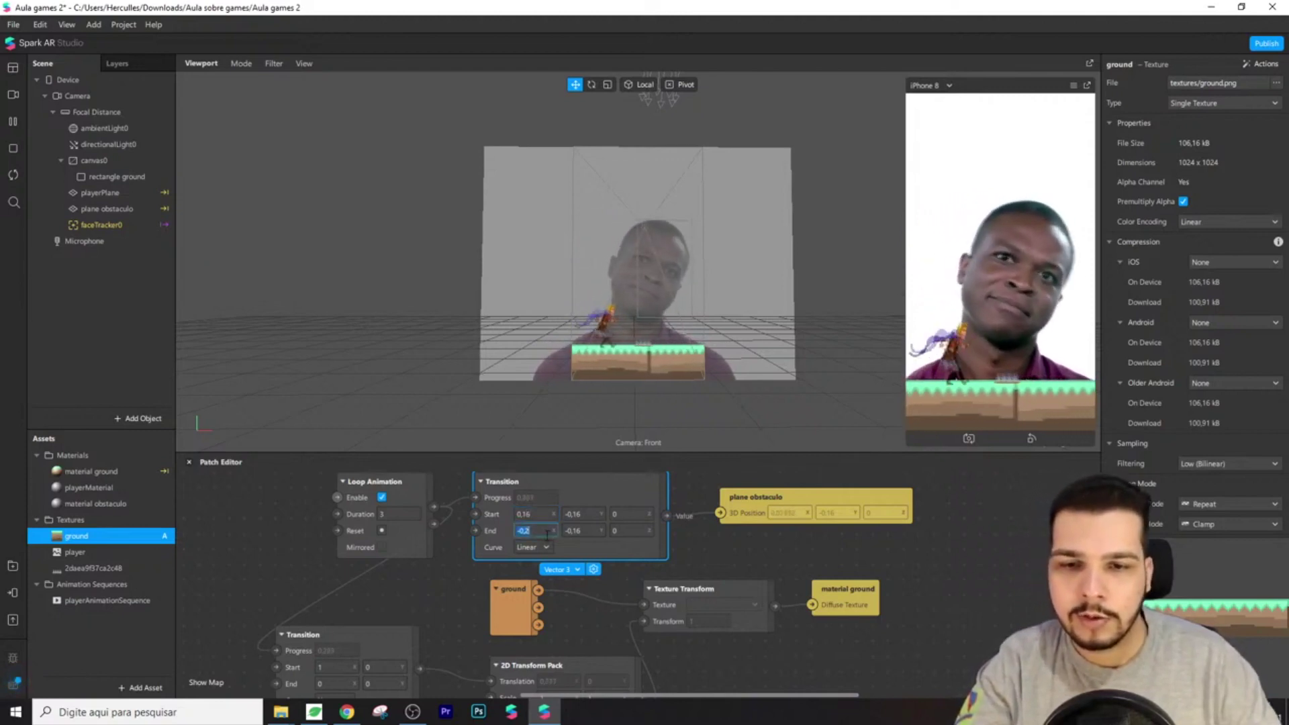
left_click(545, 532)
type("-0,16")
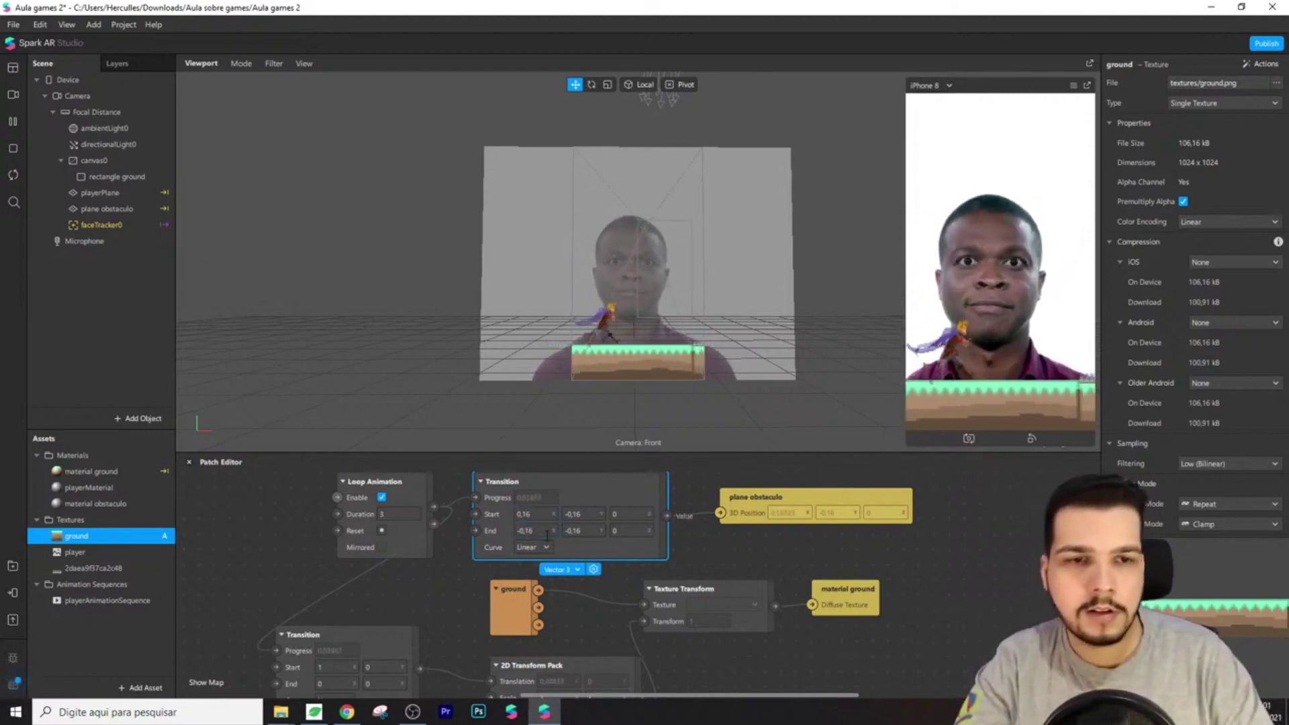
key("Return")
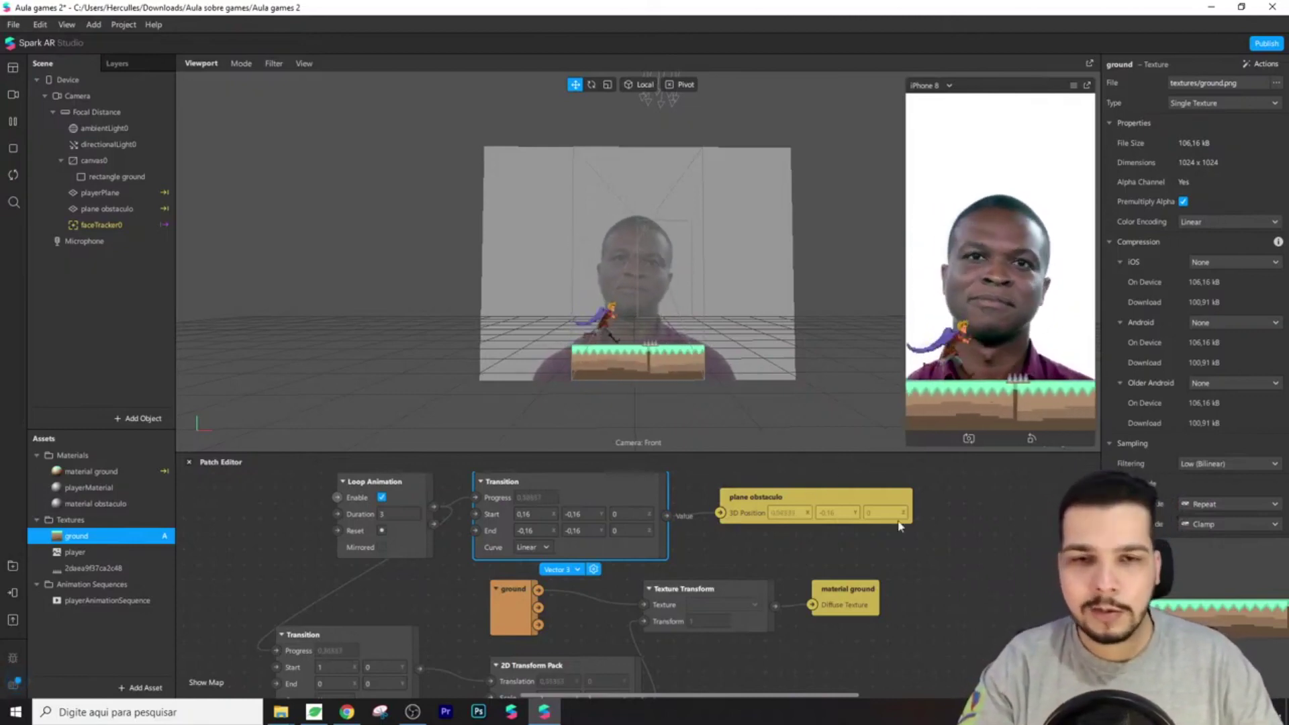
Set the obstacle Transition's horizontal Start value to 0,17 and its End value to -0,17
left_click(956, 554)
scroll(634, 530, "down", 1)
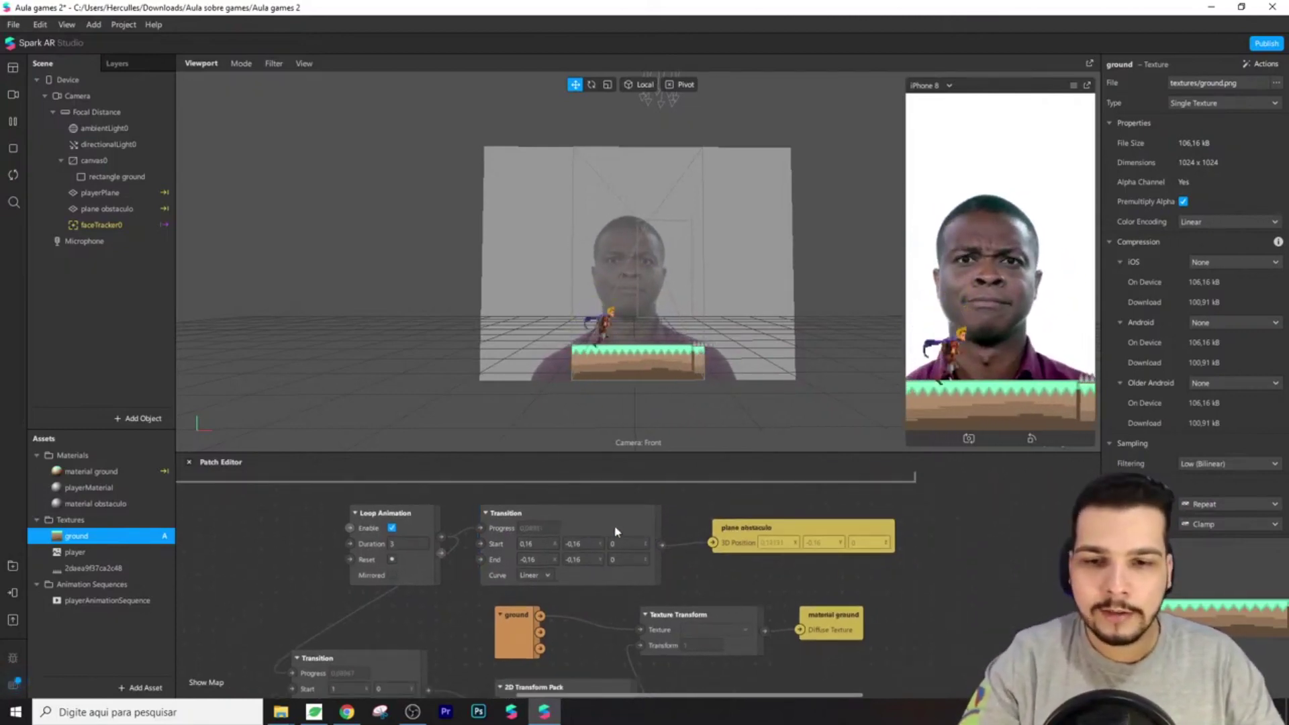
left_click(537, 543)
type("0,17")
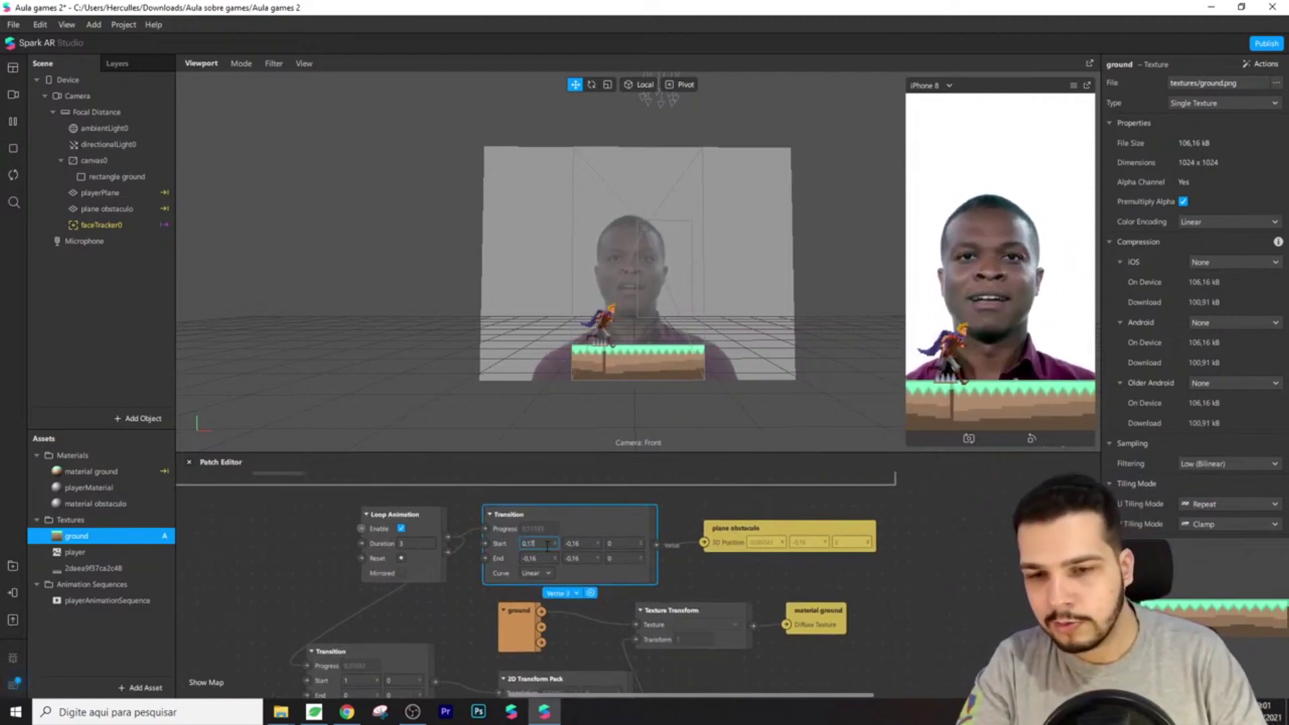
left_click(552, 559)
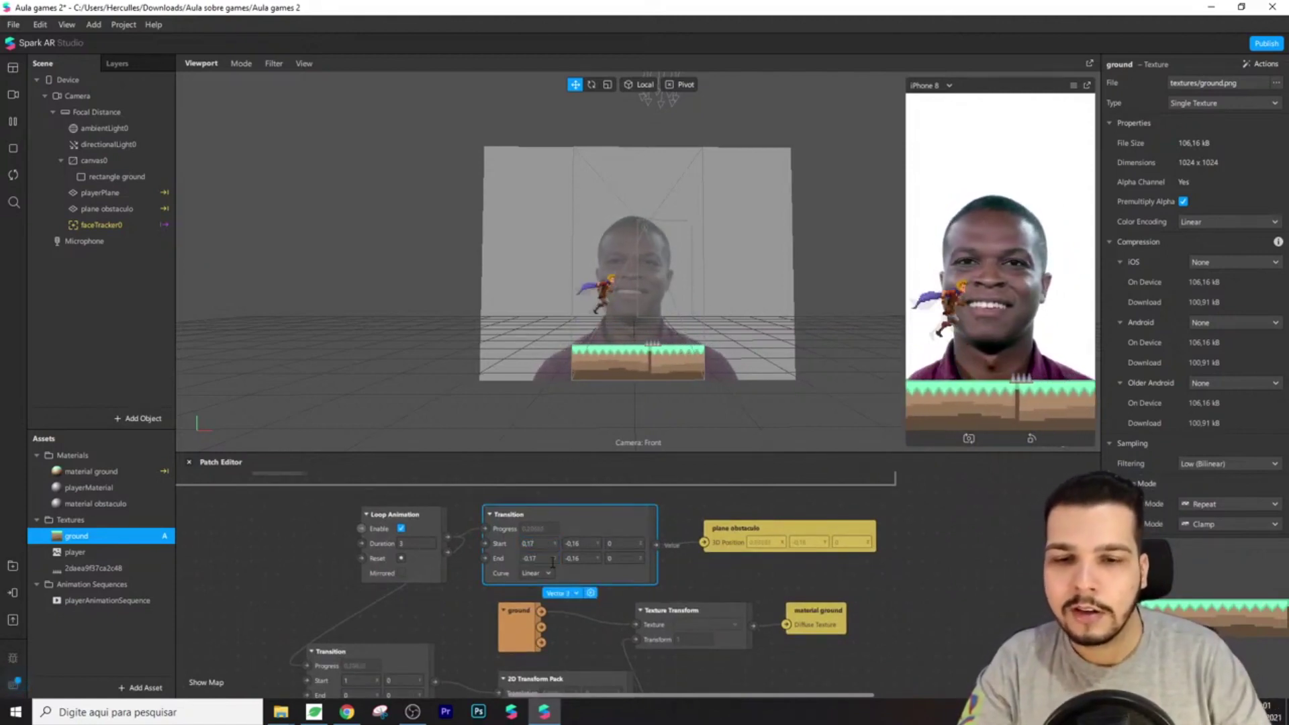
left_click(952, 555)
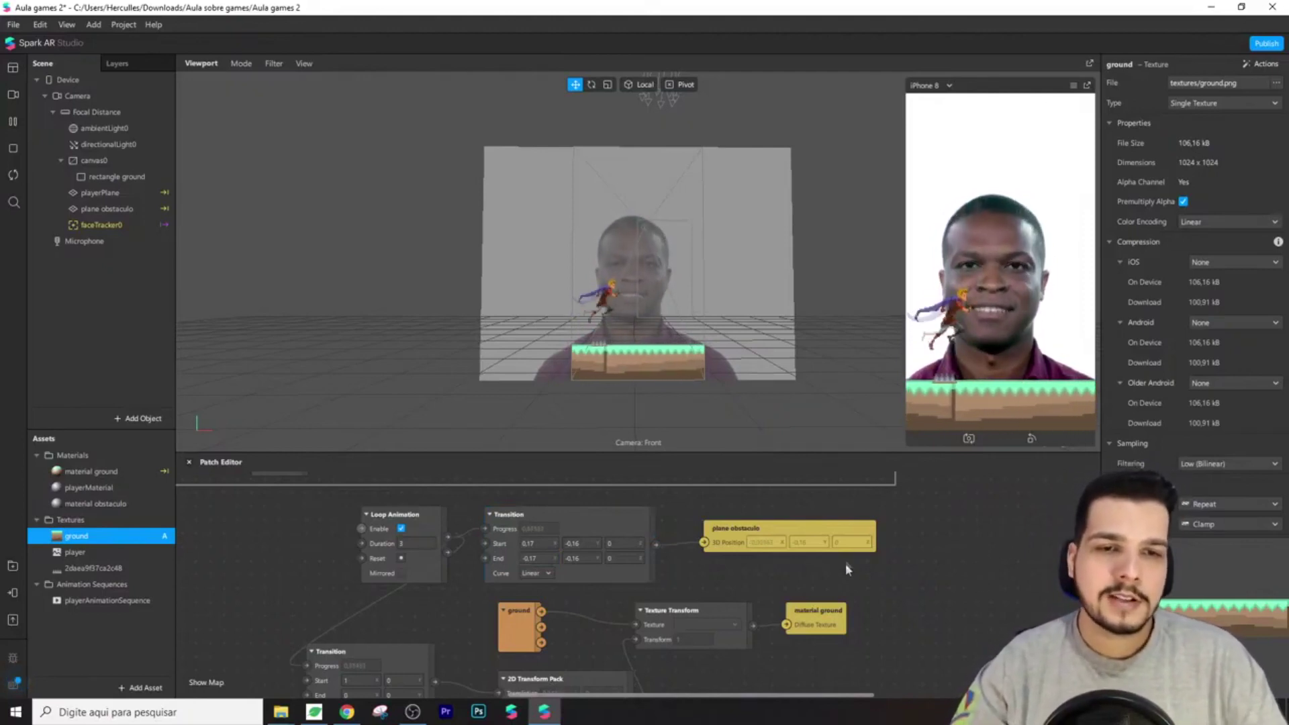
Wrap the Loop Animation, Transition and plane obstaculo patches in a comment titled "Movimento do obstaculo"
scroll(809, 582, "down", 2)
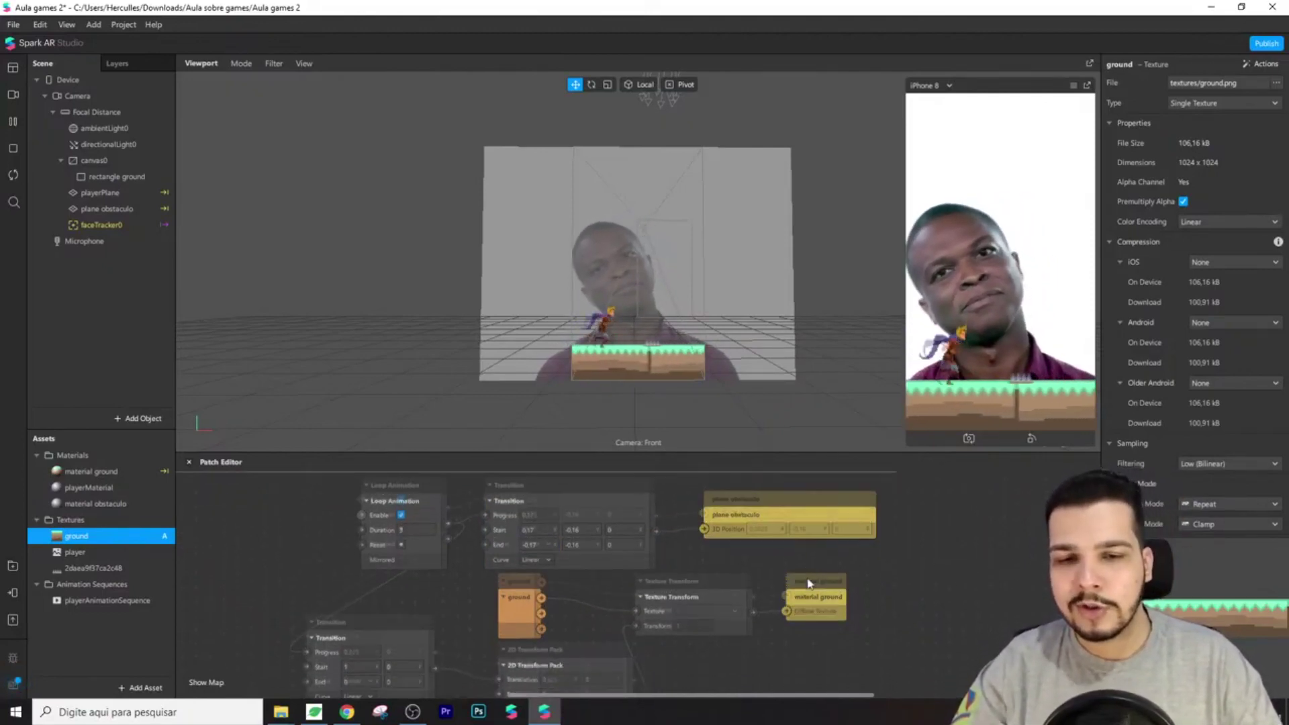
scroll(809, 583, "down", 5)
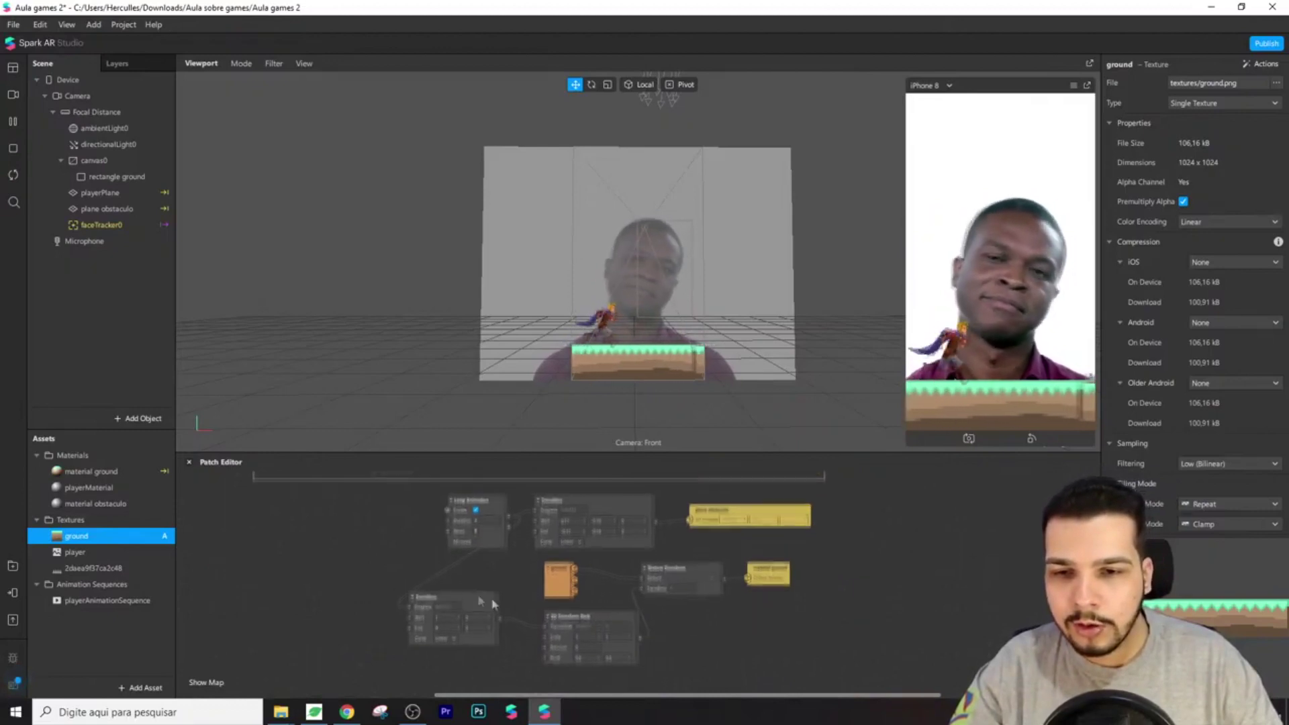
scroll(419, 573, "up", 2)
right_click(707, 559)
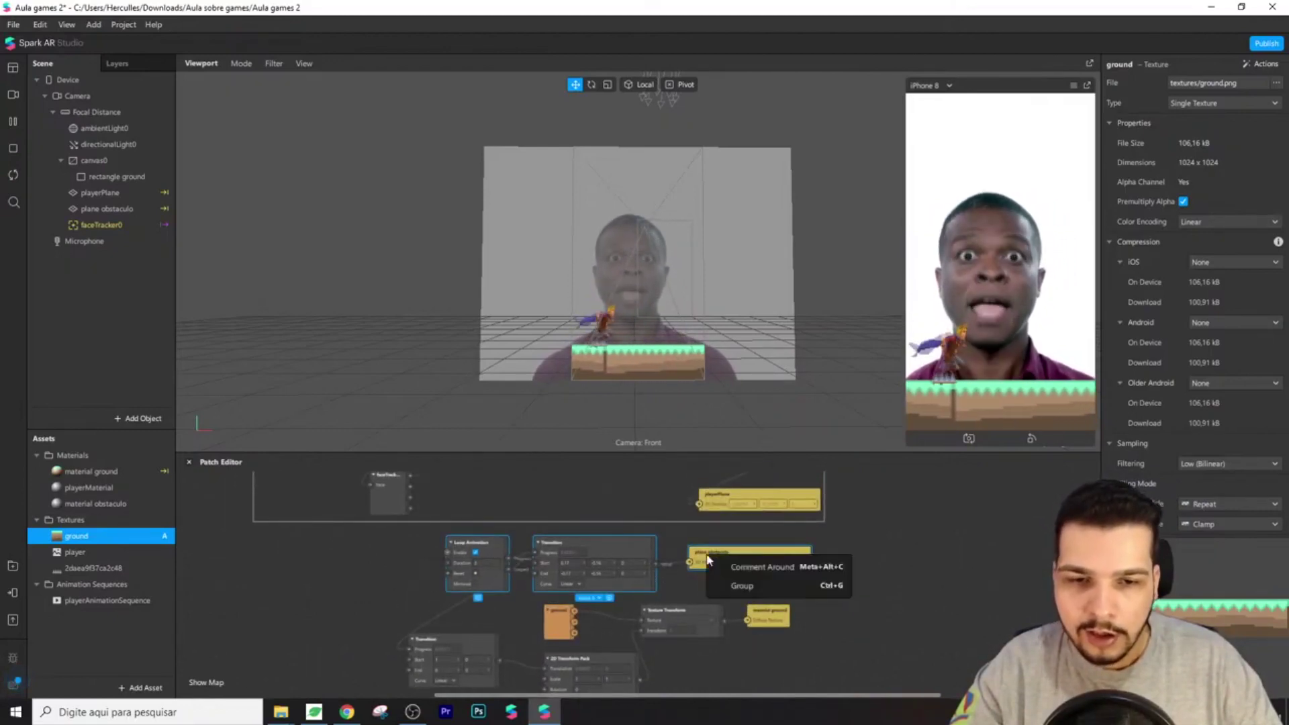
left_click(731, 567)
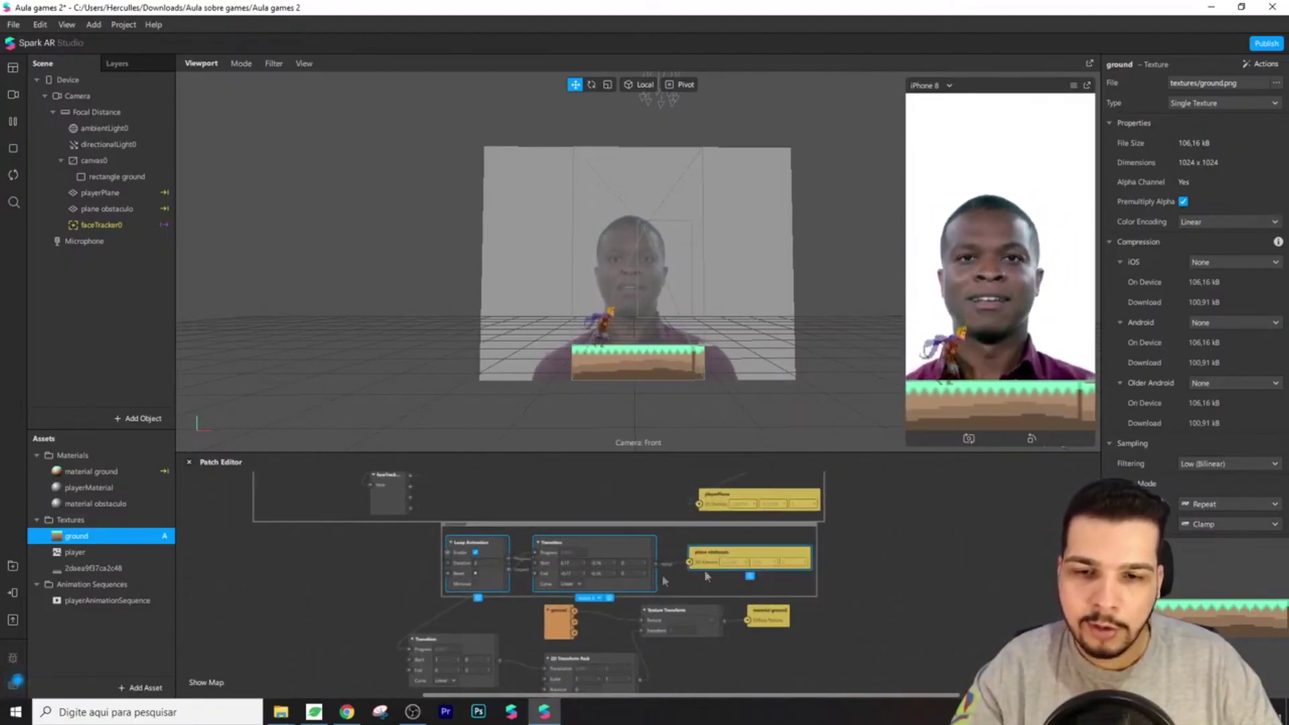
double_click(457, 526)
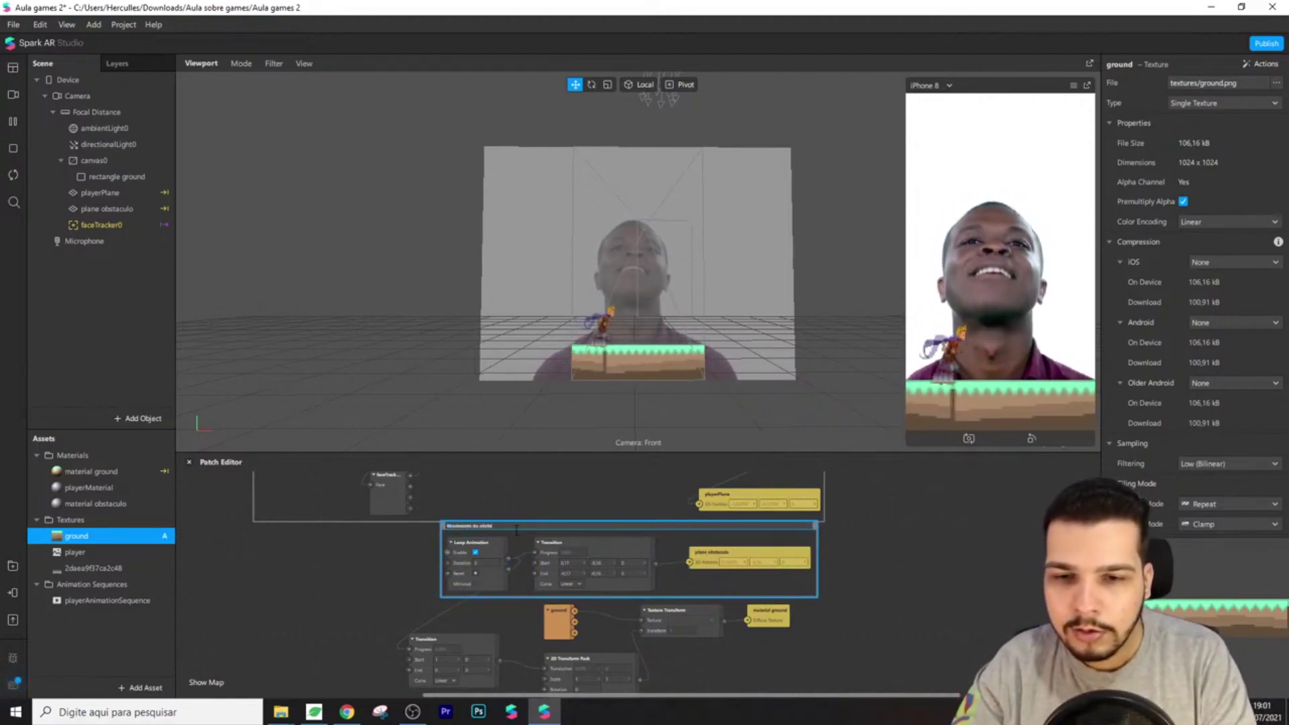
Wrap the ground, Transition, 2D Transform Pack, Texture Transform and material ground patches in a comment titled "Movimento do chao"
scroll(741, 579, "down", 3)
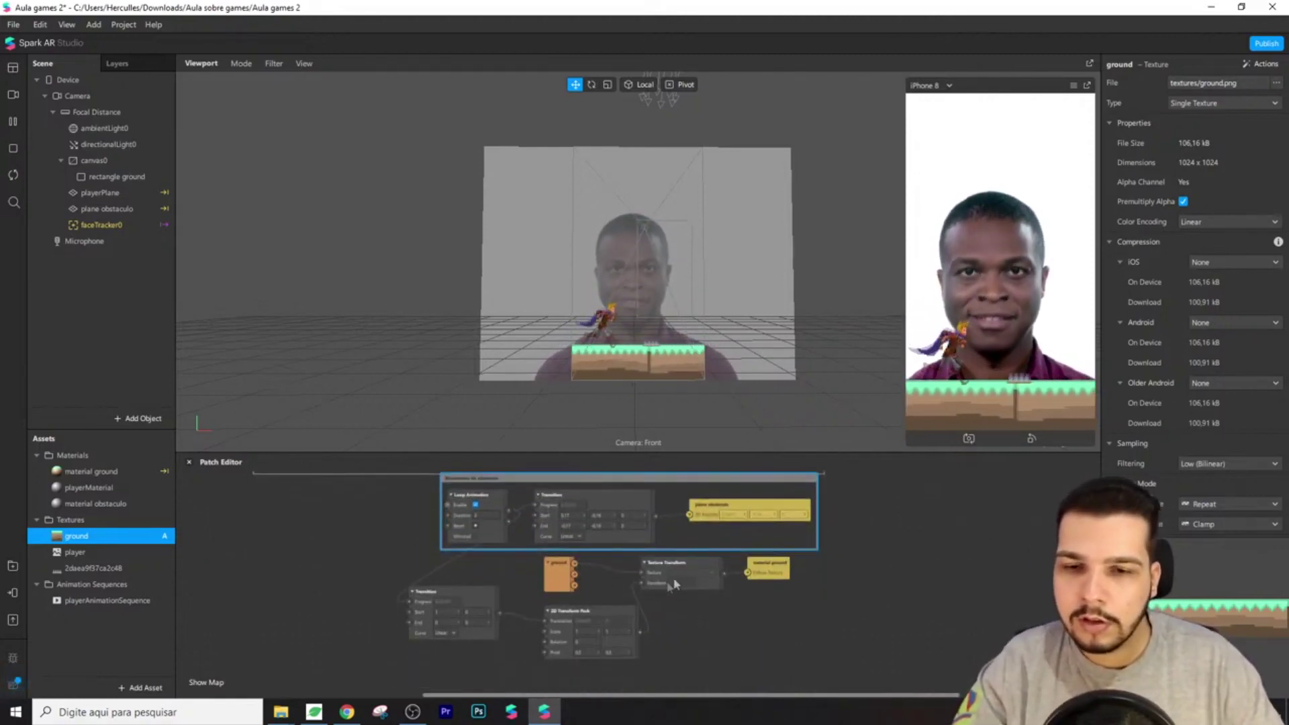
left_click_drag(845, 636, 315, 497)
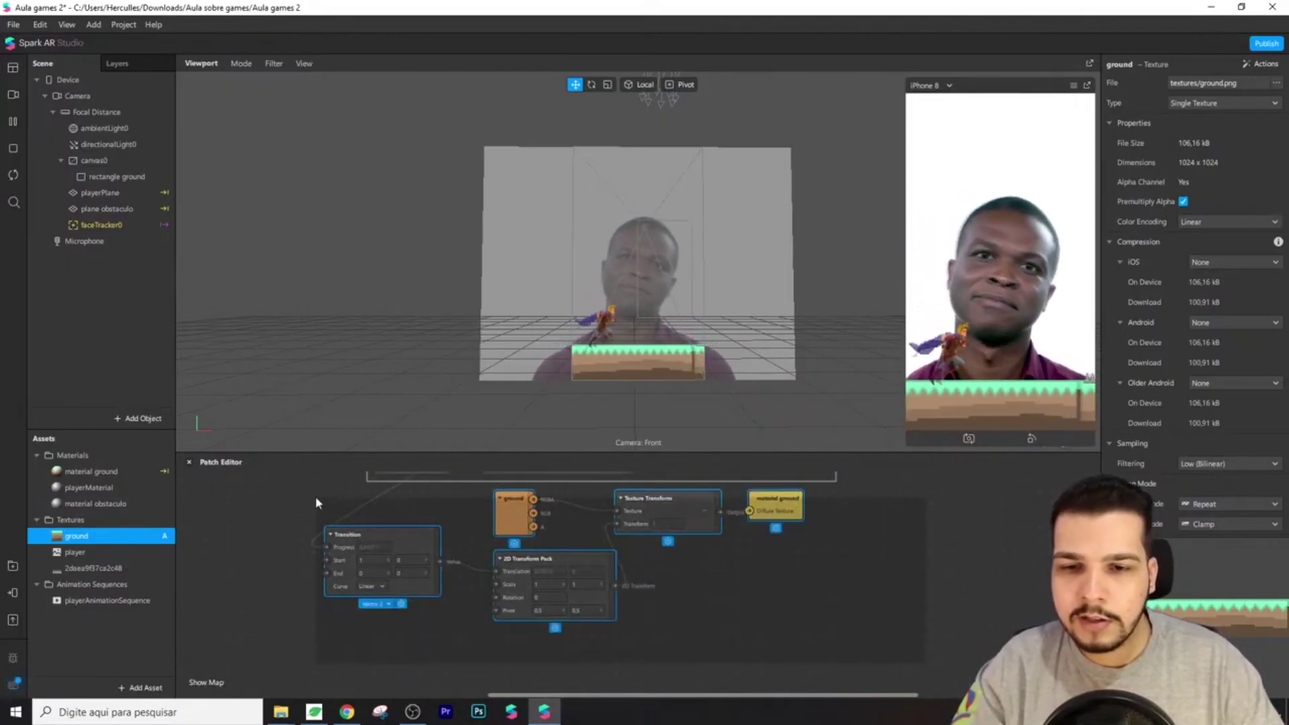
right_click(499, 506)
left_click(526, 519)
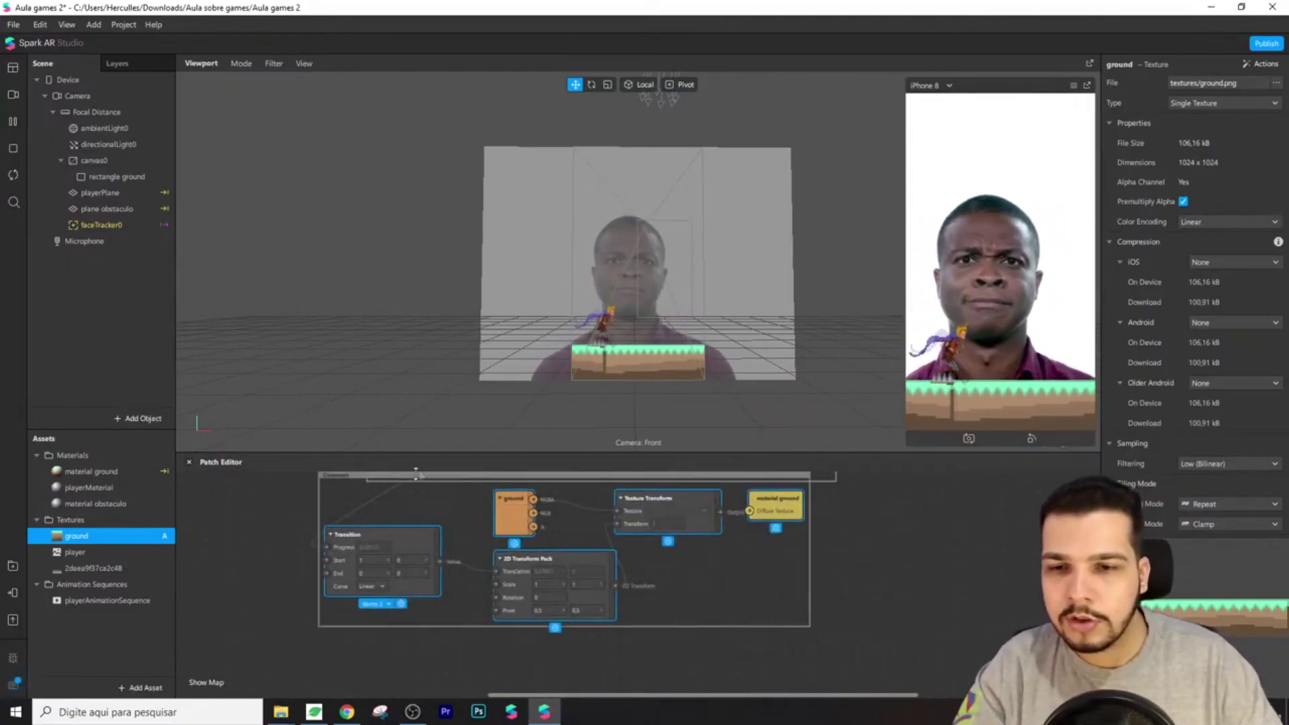
left_click_drag(412, 482, 441, 511)
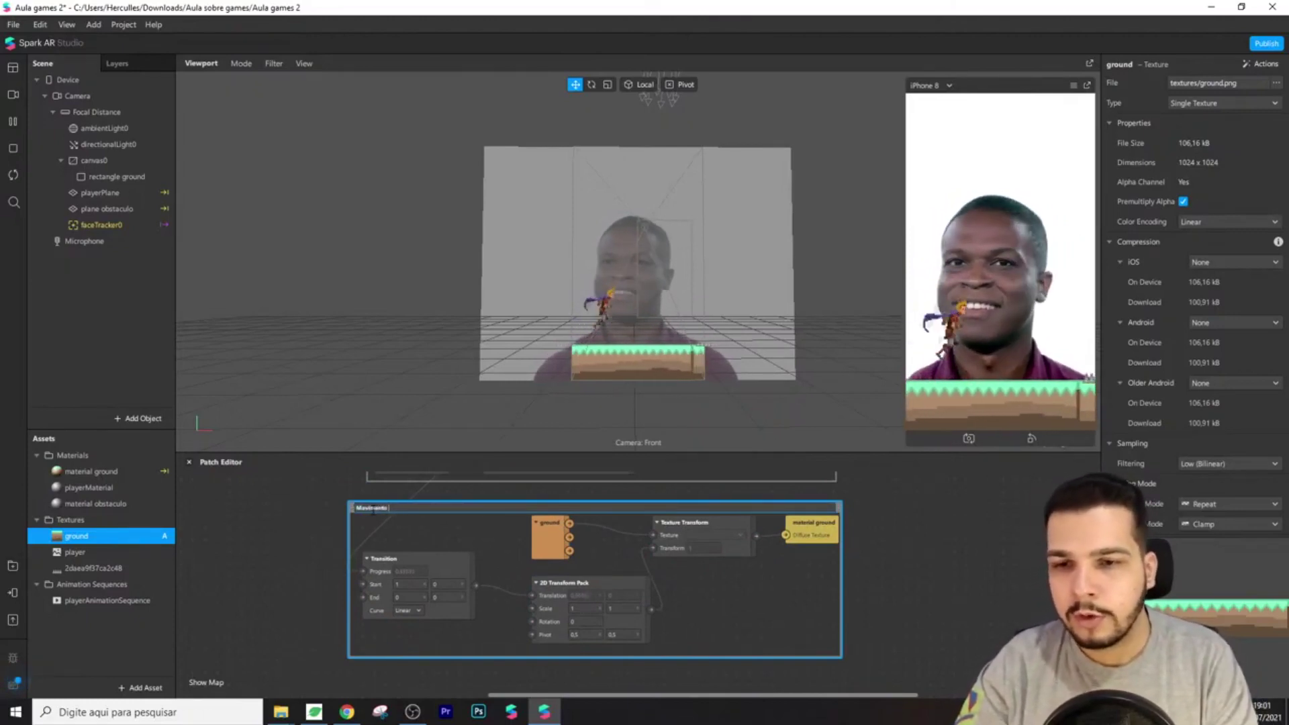
Add object patches for playerPlane and plane obstaculo in the empty area above the jump system group
scroll(859, 603, "up", 5)
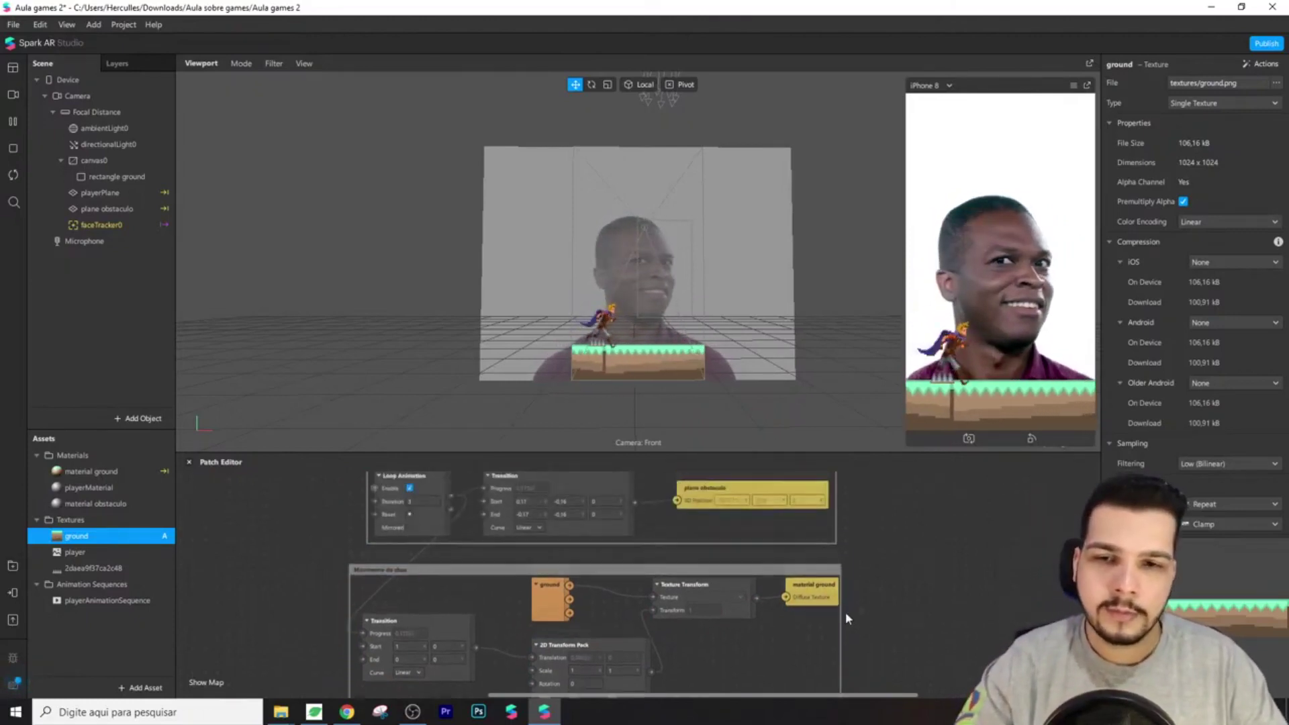
left_click_drag(891, 696, 859, 697)
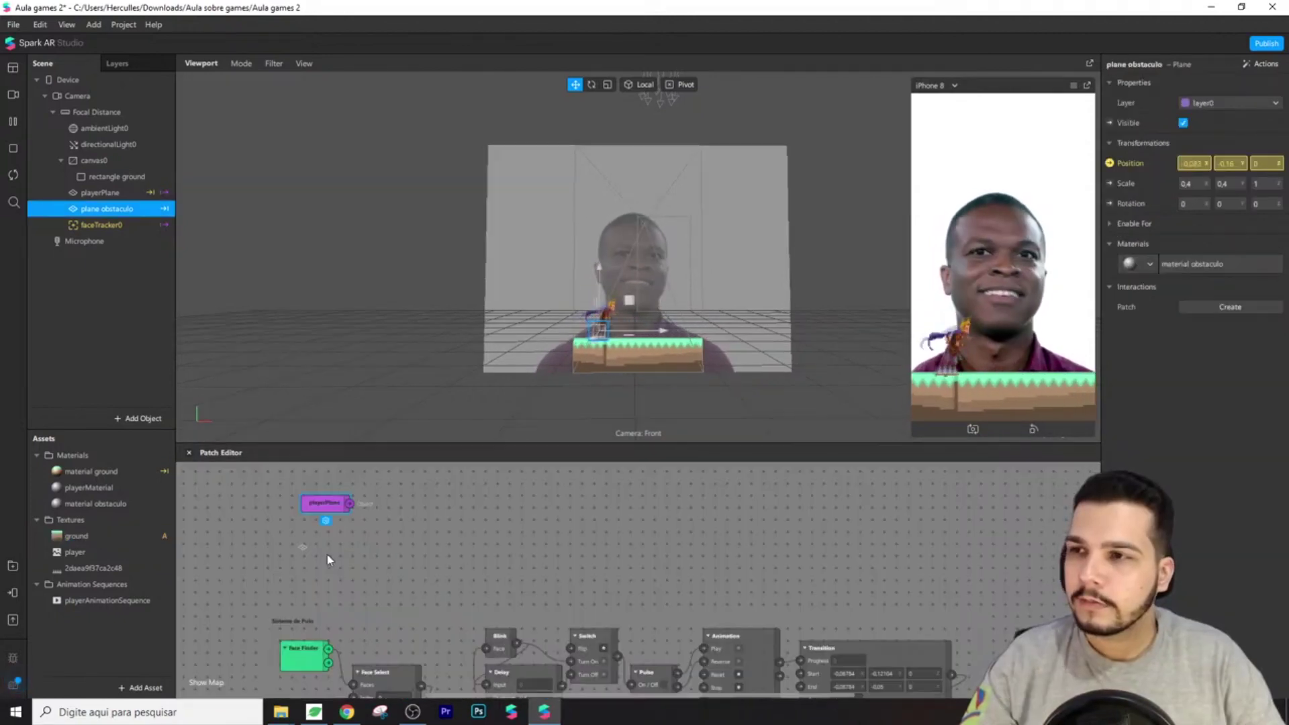
left_click_drag(329, 559, 333, 560)
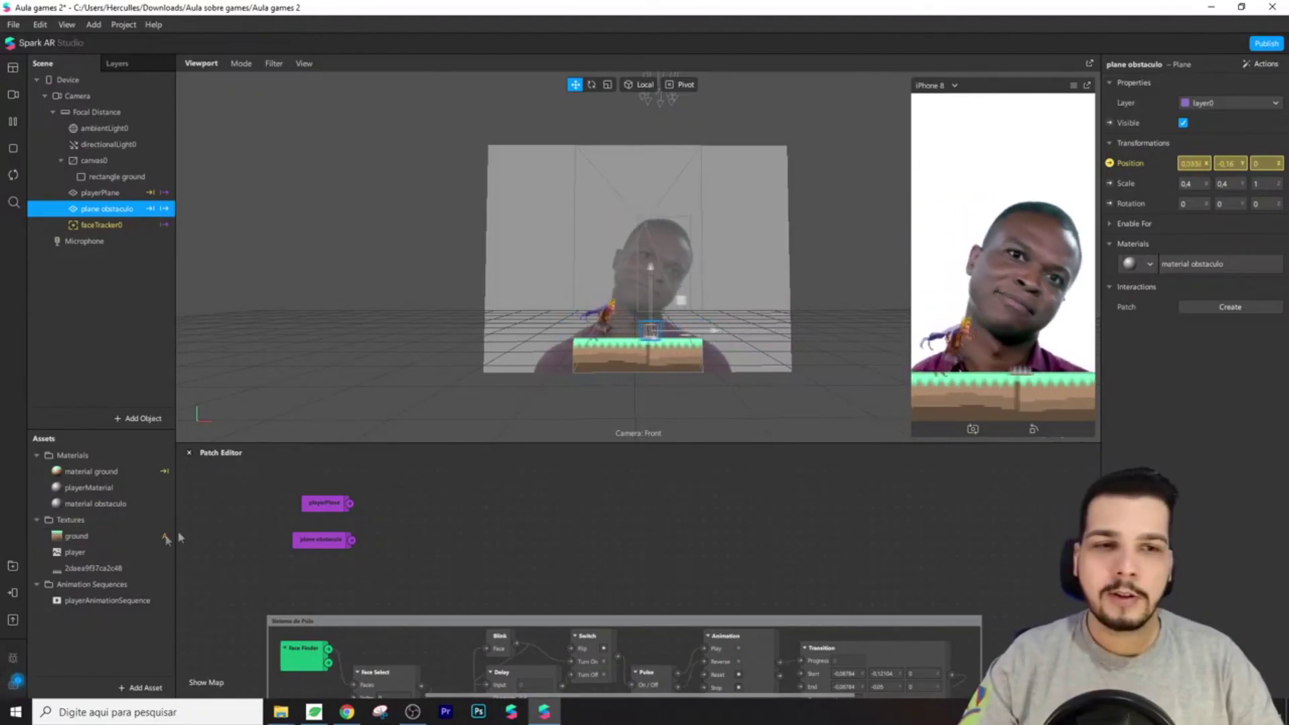
Set the ground texture's V Tiling Mode to Repeat
left_click(91, 540)
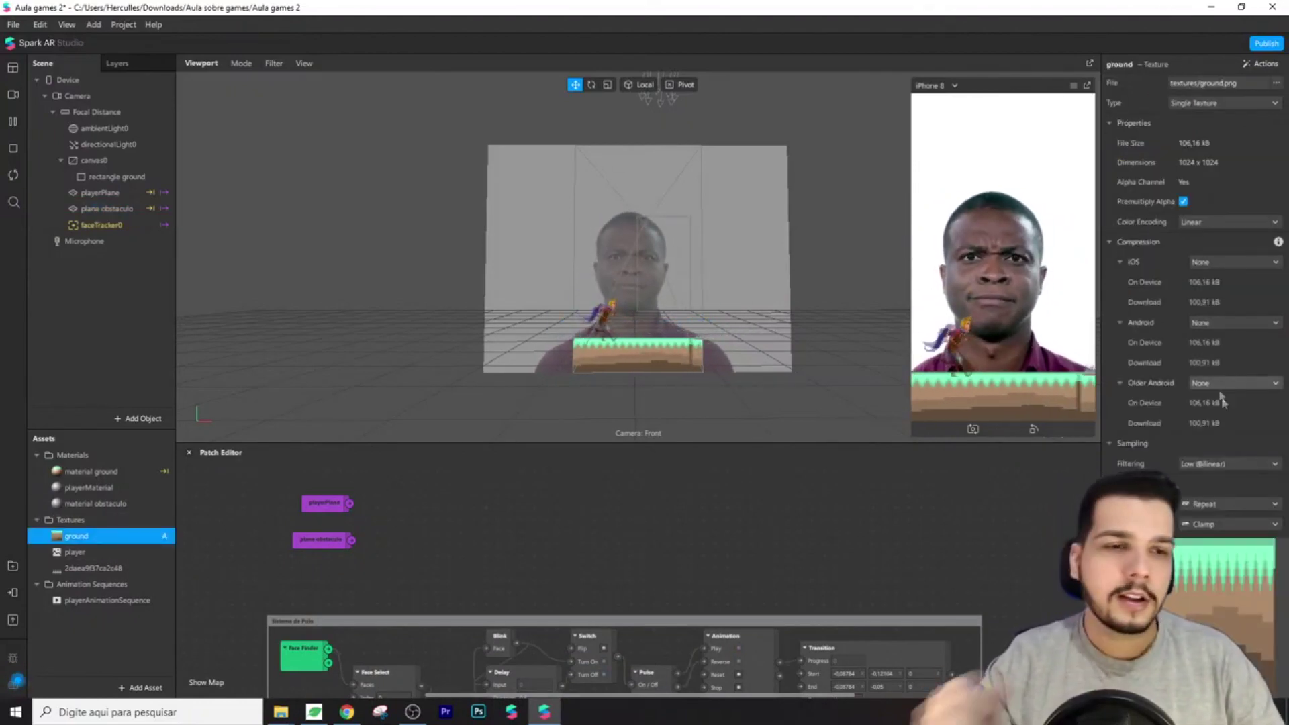
scroll(1222, 401, "down", 5)
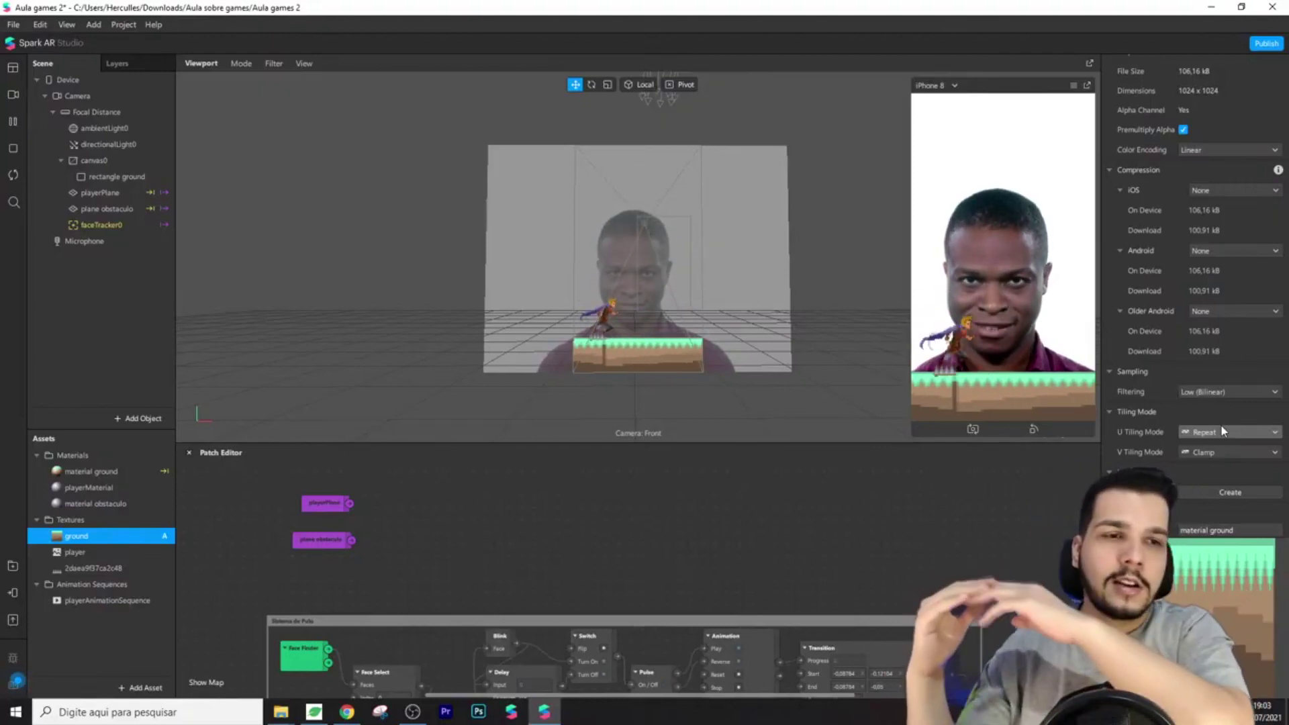
left_click(1273, 455)
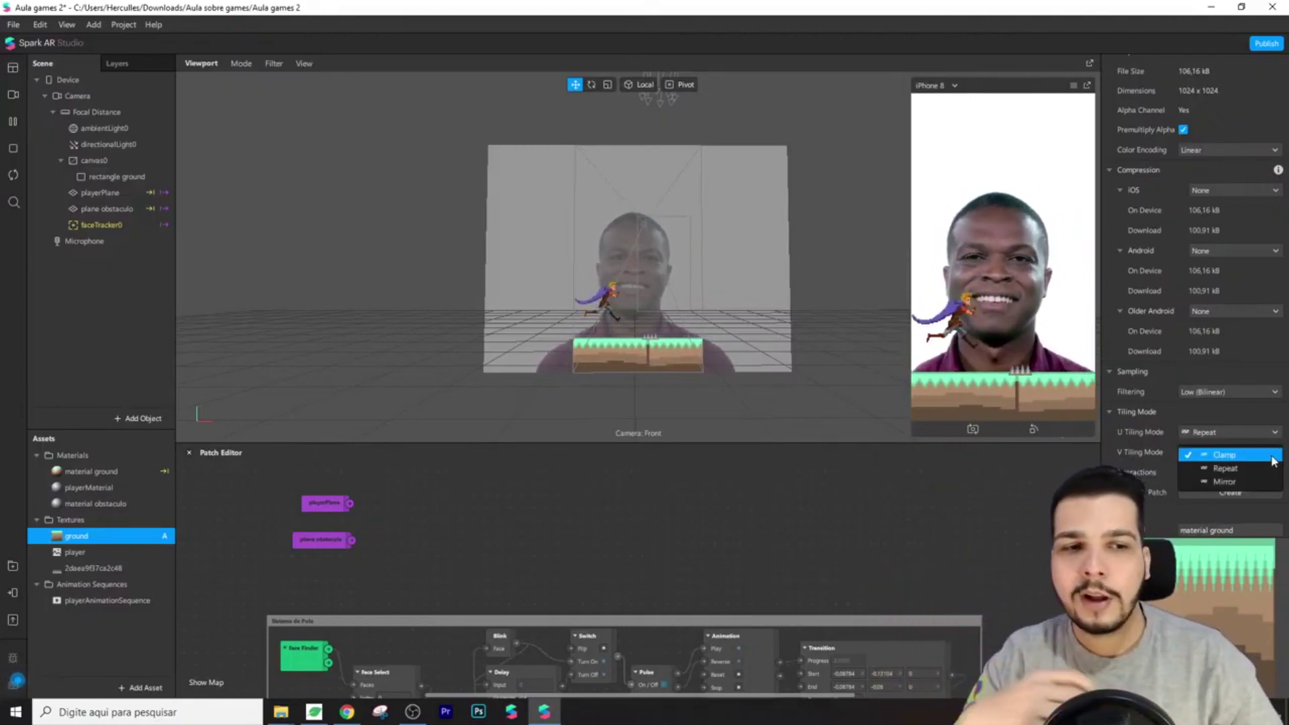
left_click(1254, 468)
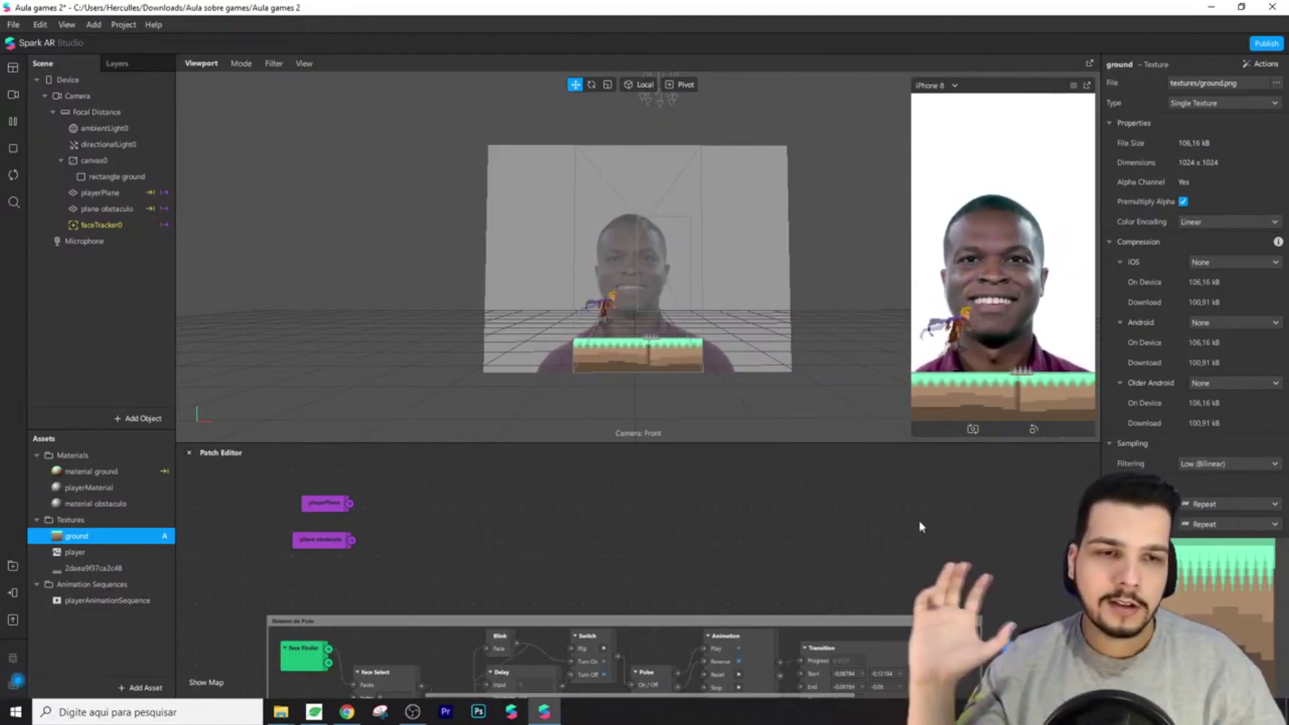
scroll(940, 521, "down", 2)
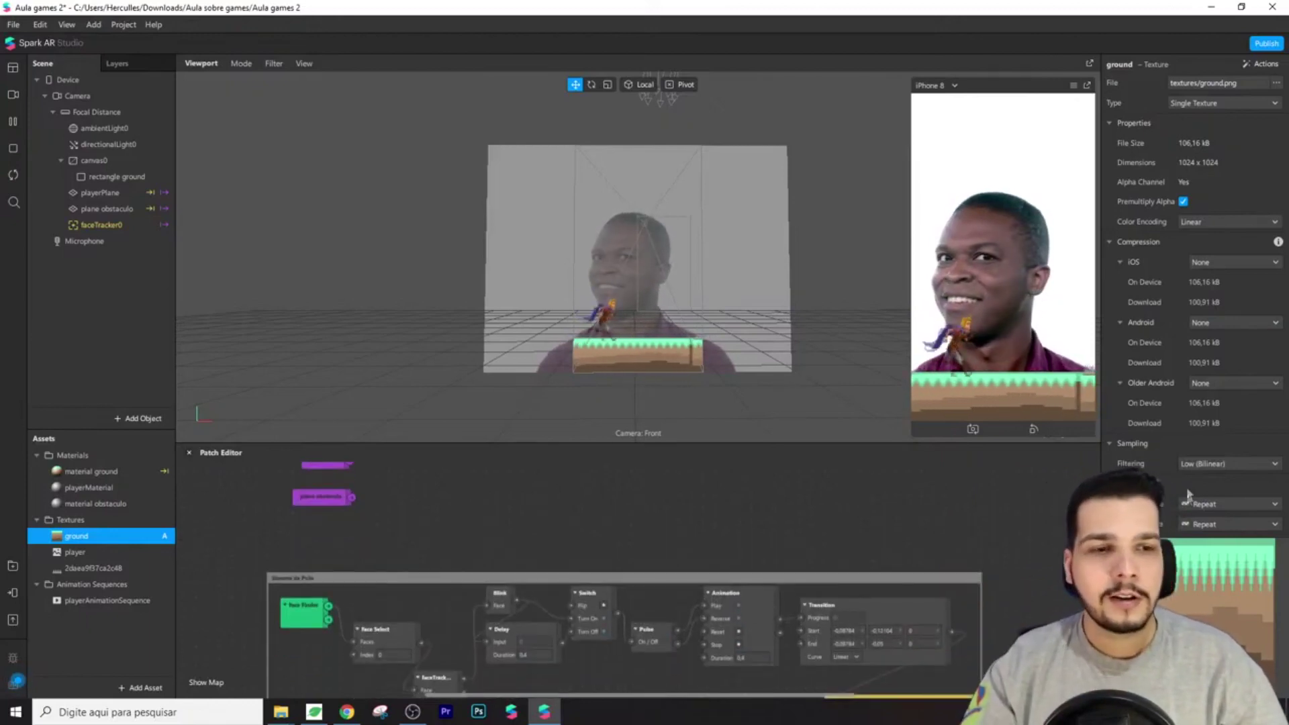
scroll(1194, 470, "down", 2)
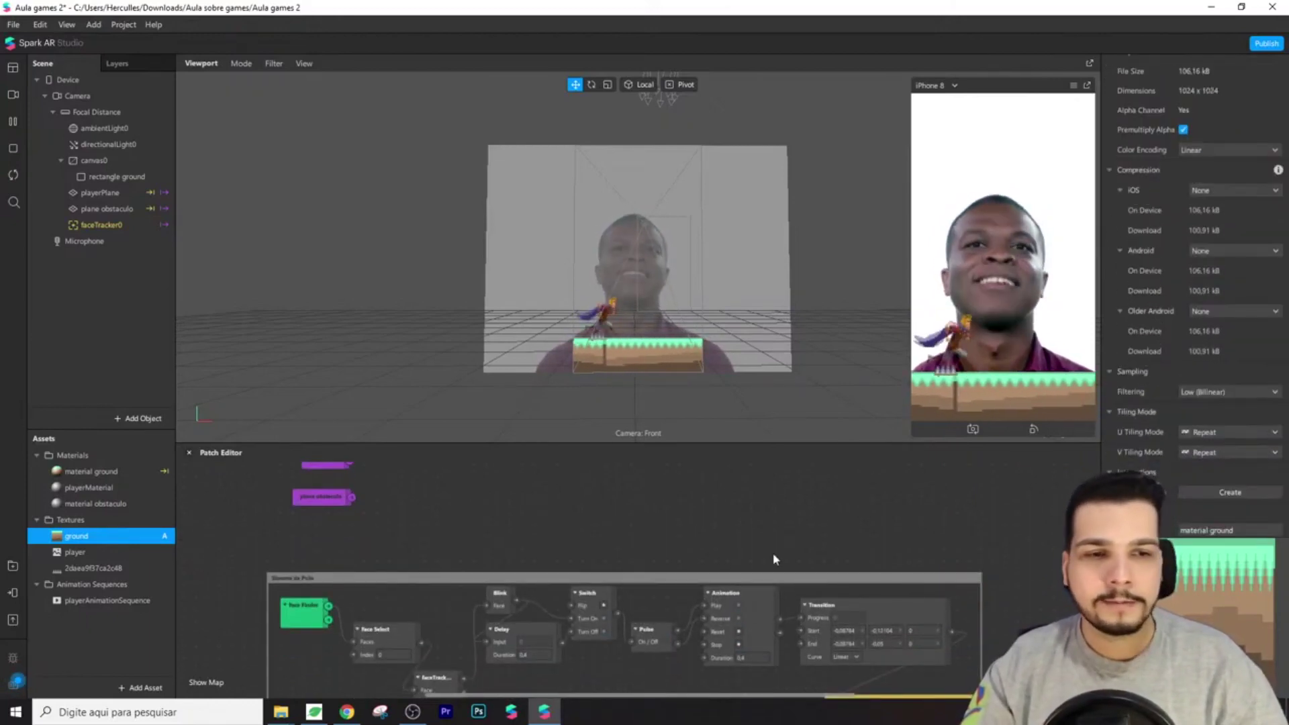